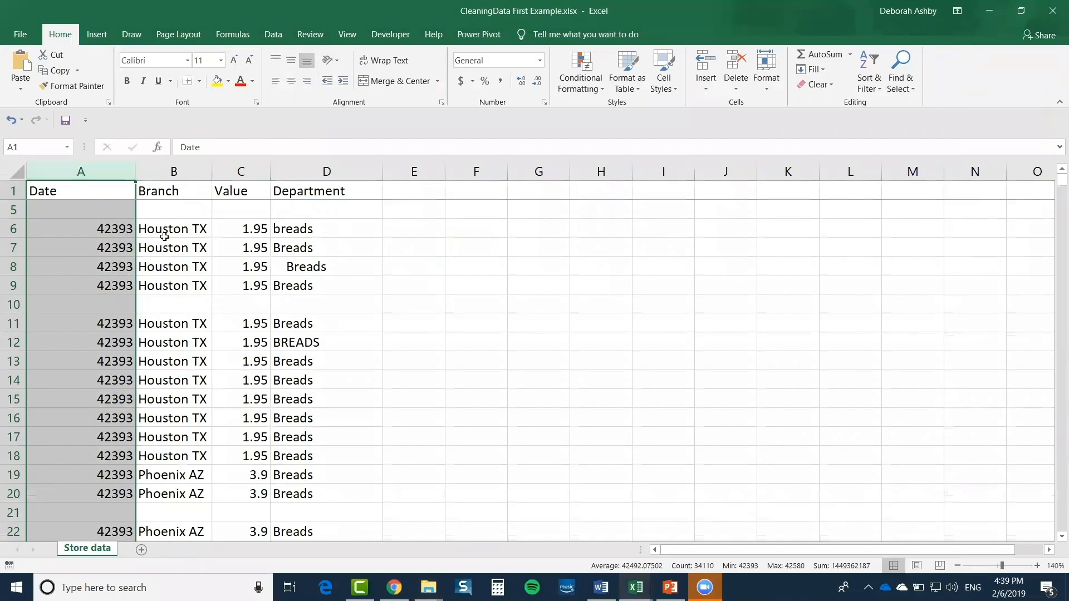
# Look over the Branch, Value and Department entries of the store data
pyautogui.click(180, 166)
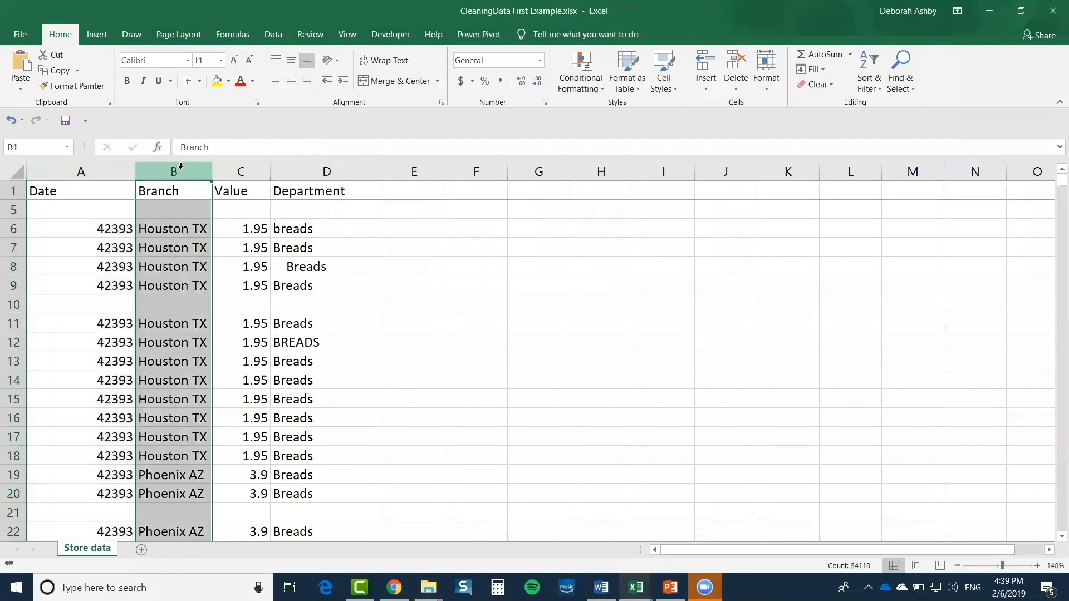
pyautogui.click(251, 167)
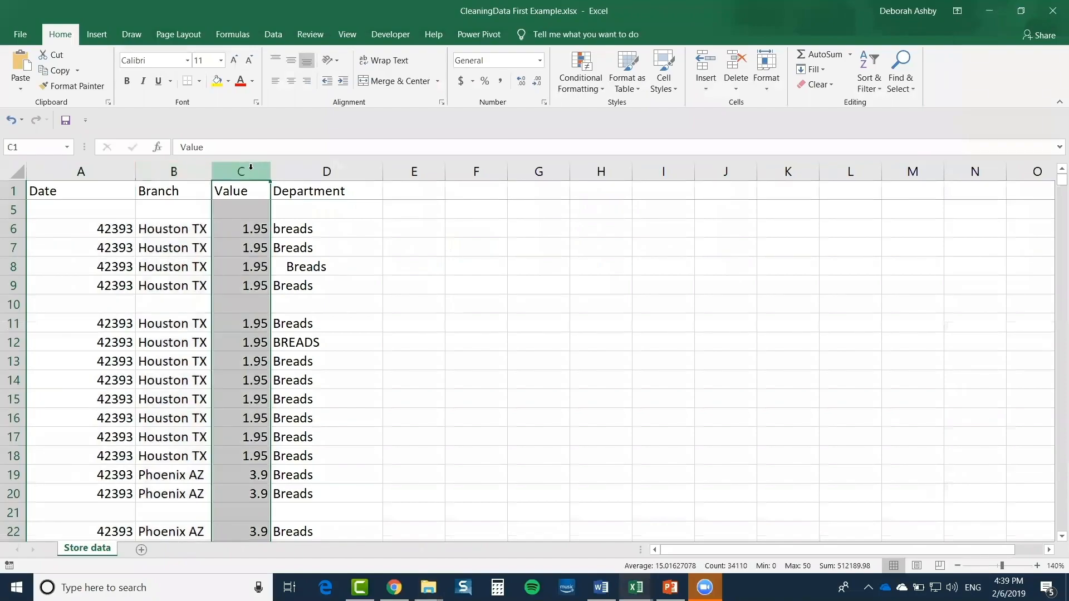
pyautogui.click(340, 169)
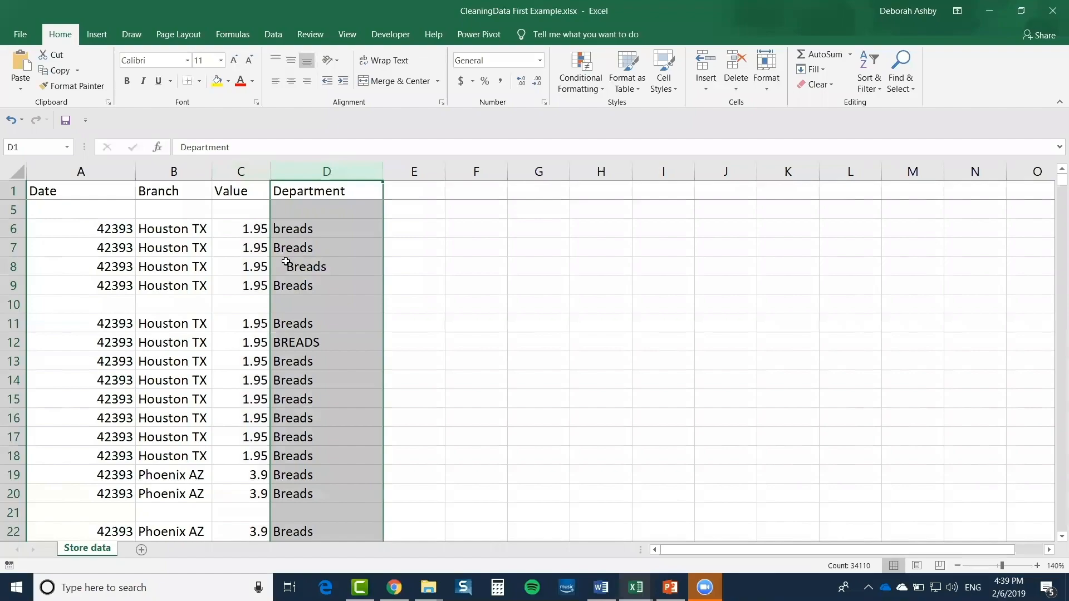
pyautogui.click(220, 375)
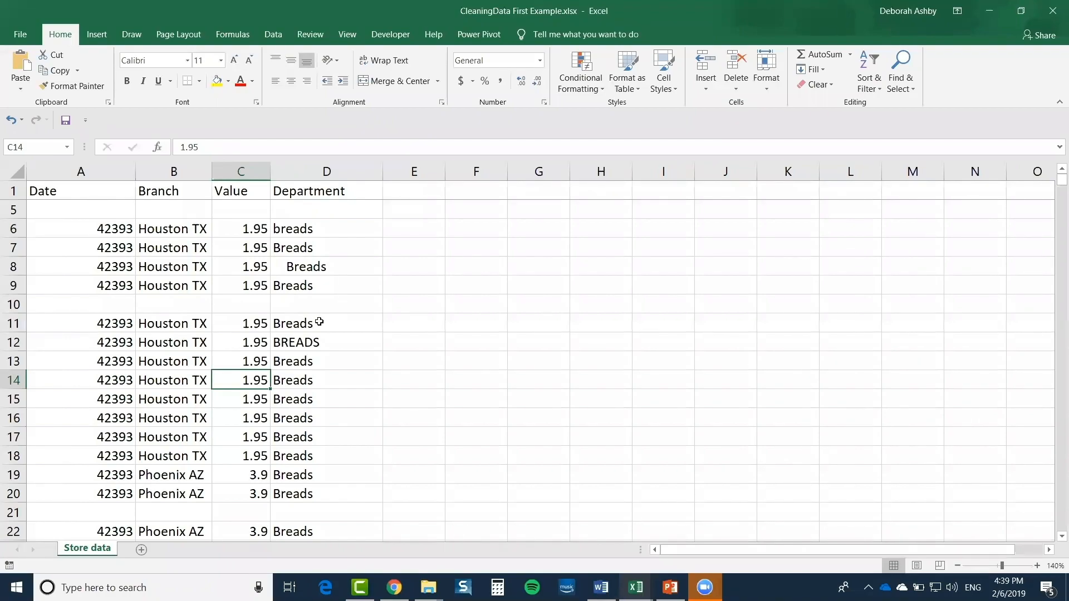
pyautogui.click(329, 357)
pyautogui.scroll(-6, 329, 357)
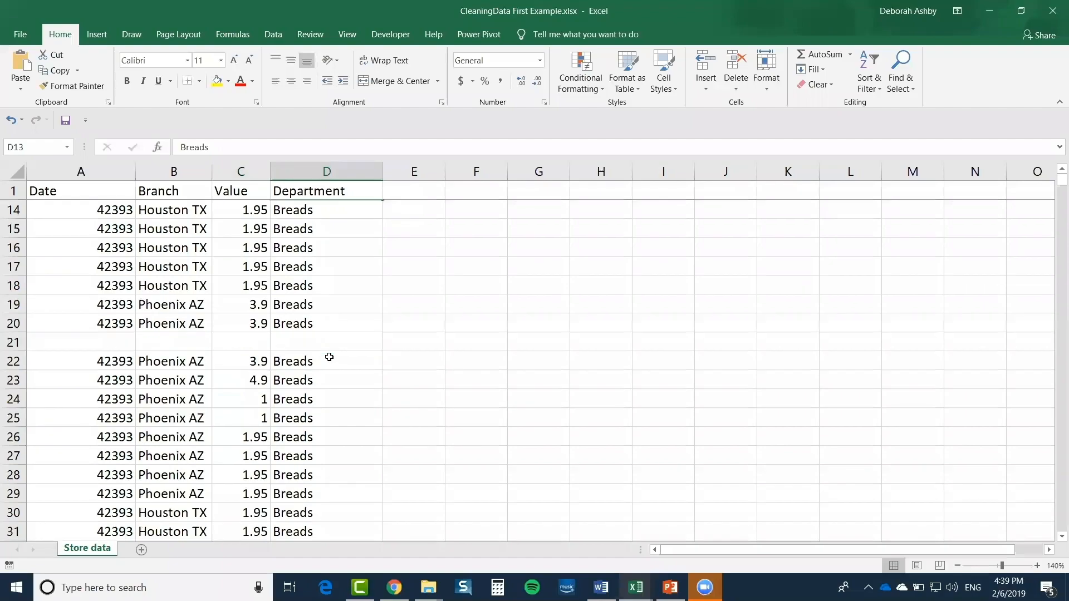
pyautogui.scroll(1, 327, 356)
pyautogui.click(301, 343)
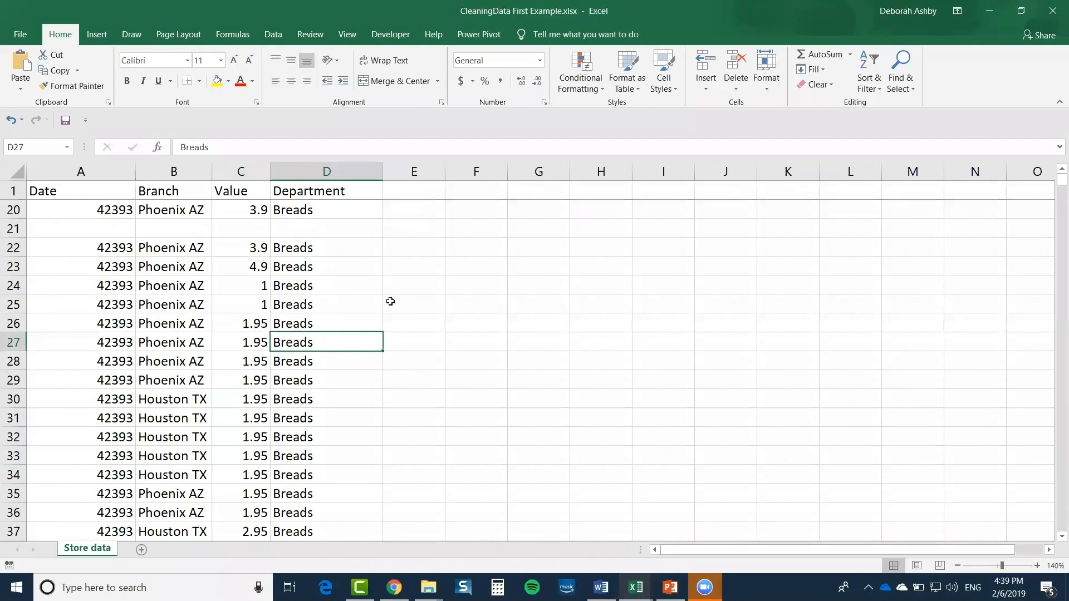
# Jump to the last data row, then step back up through the blocks to the Department header
pyautogui.hotkey('ctrl', 'Down')
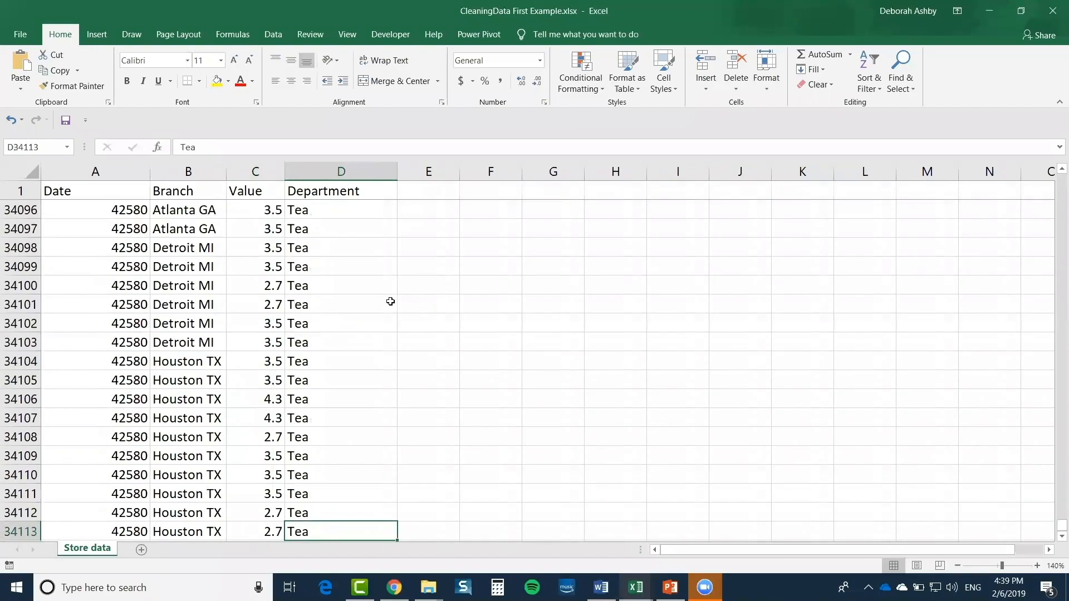
pyautogui.scroll(-2, 390, 301)
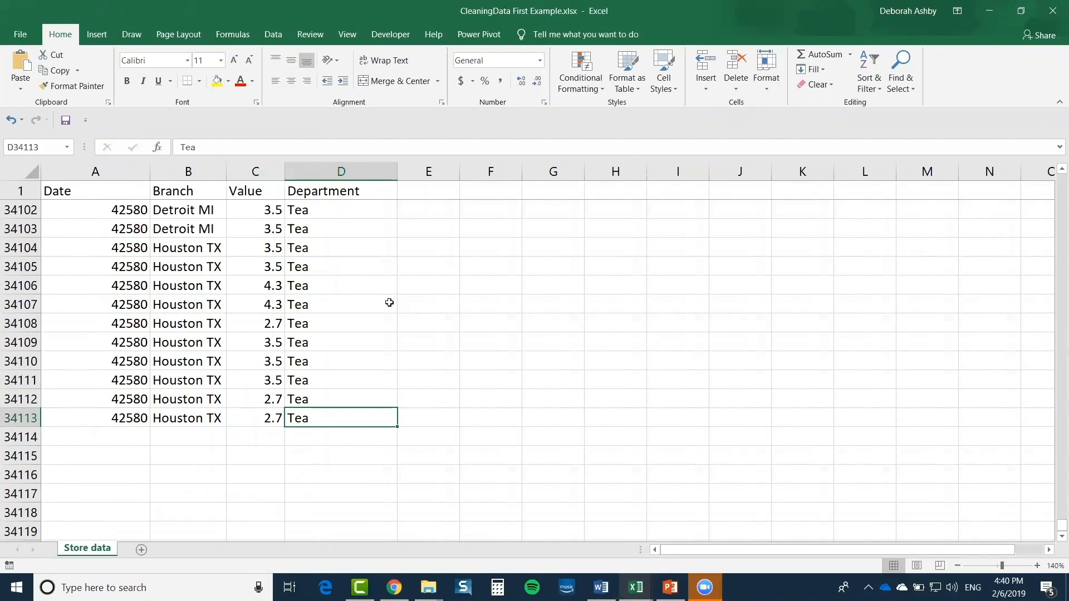
pyautogui.hotkey('ctrl', 'Up')
pyautogui.scroll(4, 399, 301)
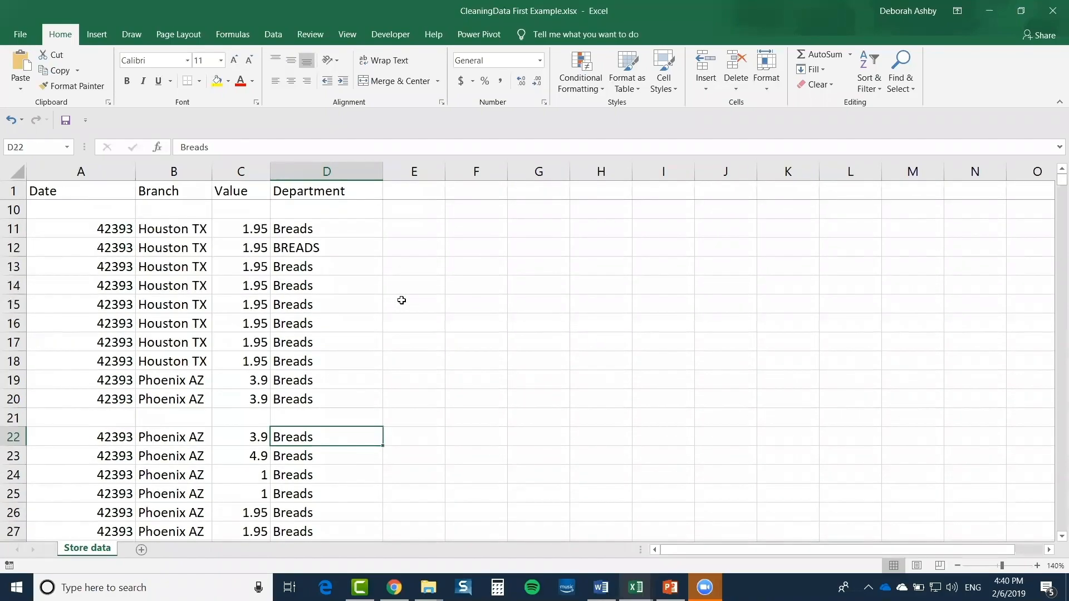
pyautogui.scroll(-2, 401, 301)
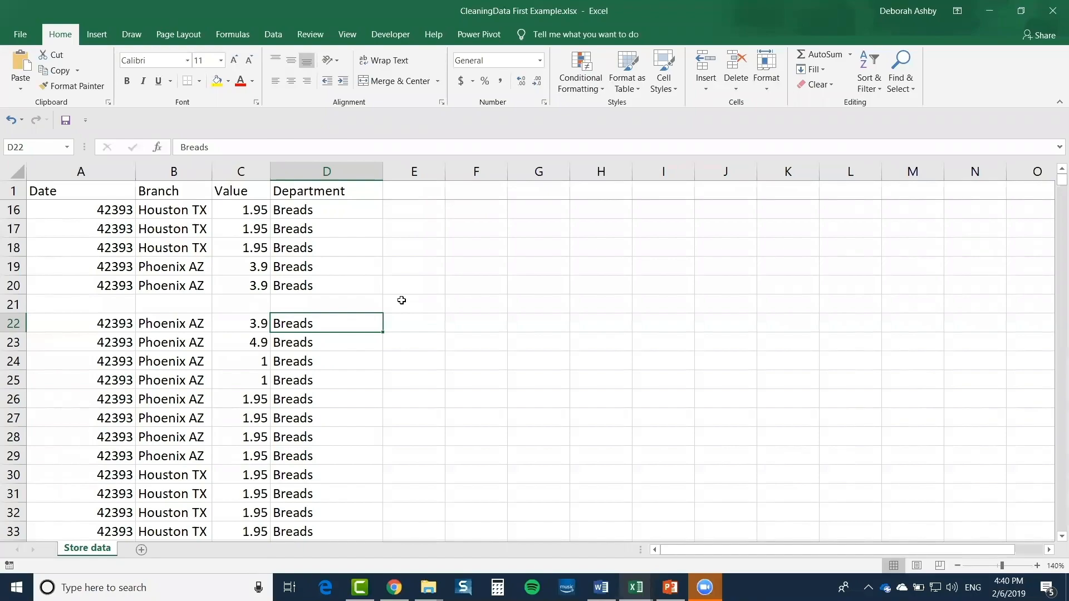
pyautogui.hotkey('ctrl', 'Up')
pyautogui.hotkey('ctrl', 'Up')
pyautogui.hotkey('ctrl', 'Up')
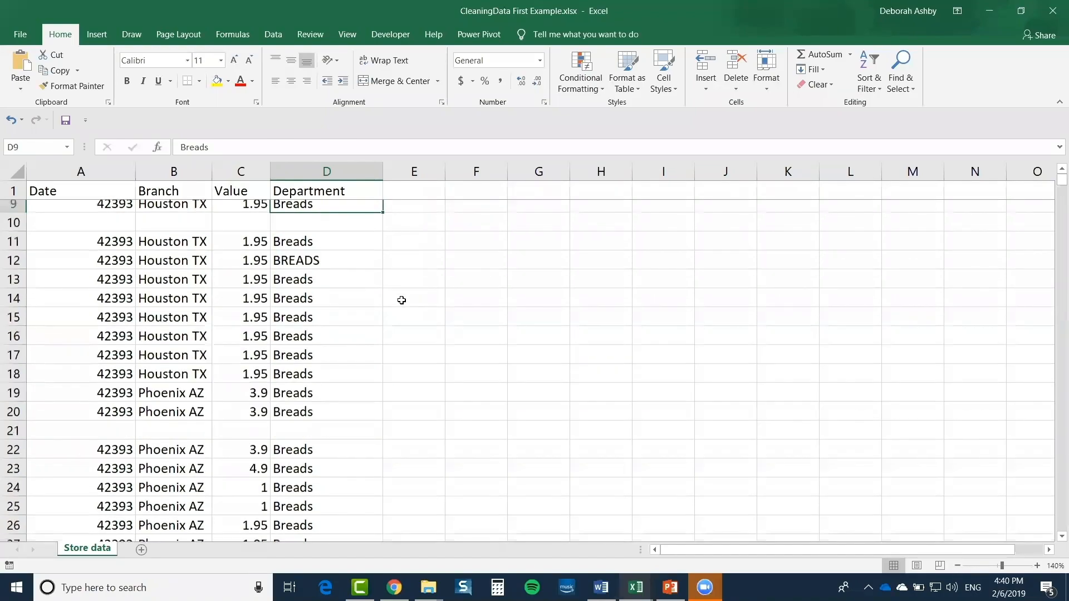
pyautogui.hotkey('ctrl', 'Up')
pyautogui.hotkey('ctrl', 'Up')
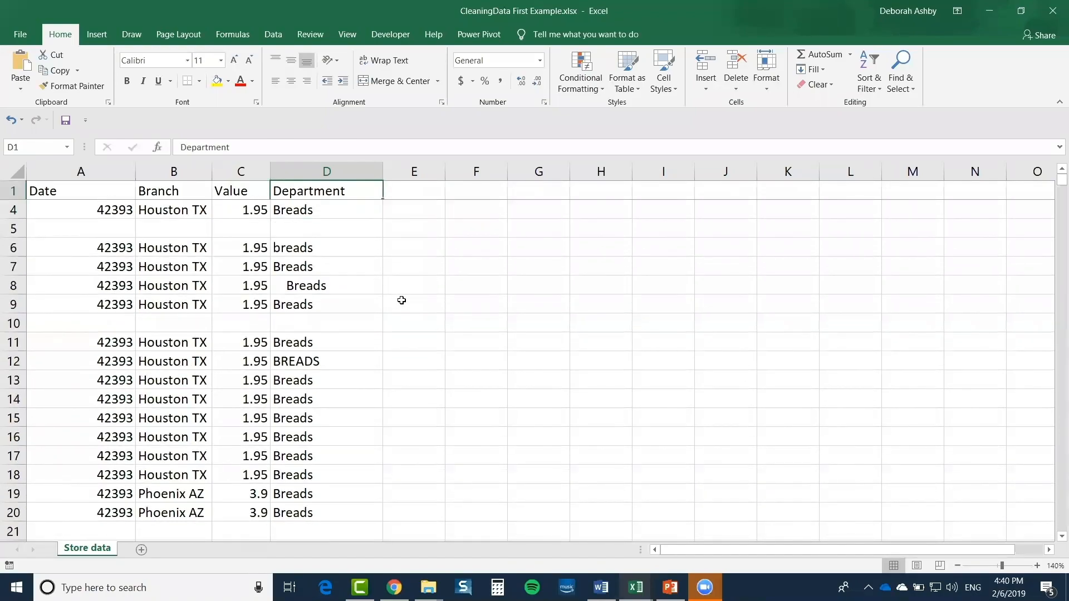
# Check the empty cell in row 5, then select empty rows 5 and 10 and clear them
pyautogui.click(306, 228)
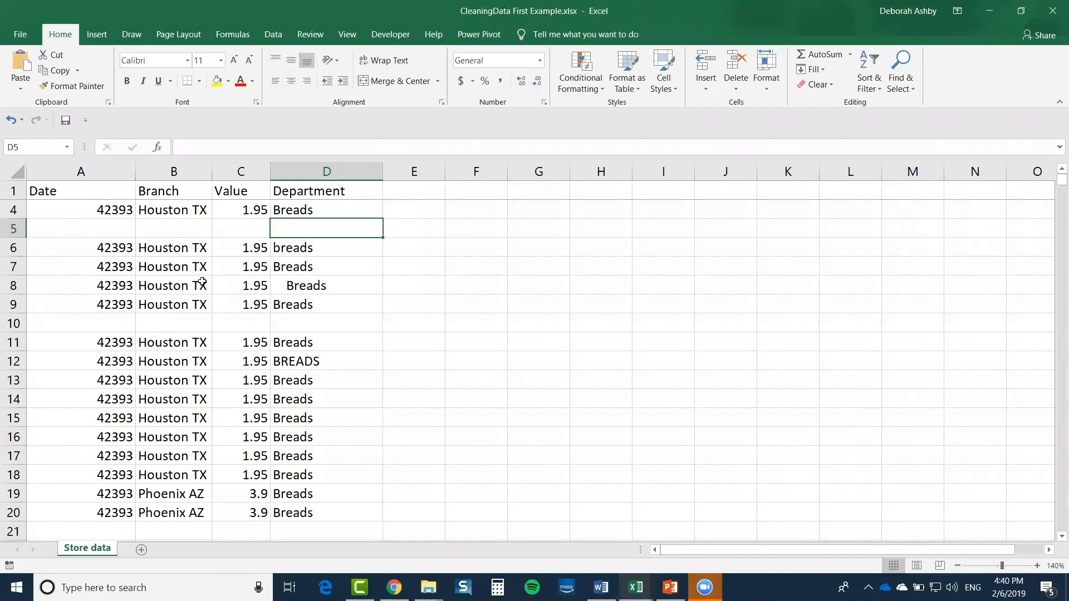
pyautogui.scroll(-4, 251, 319)
pyautogui.scroll(4, 251, 319)
pyautogui.scroll(1, 251, 319)
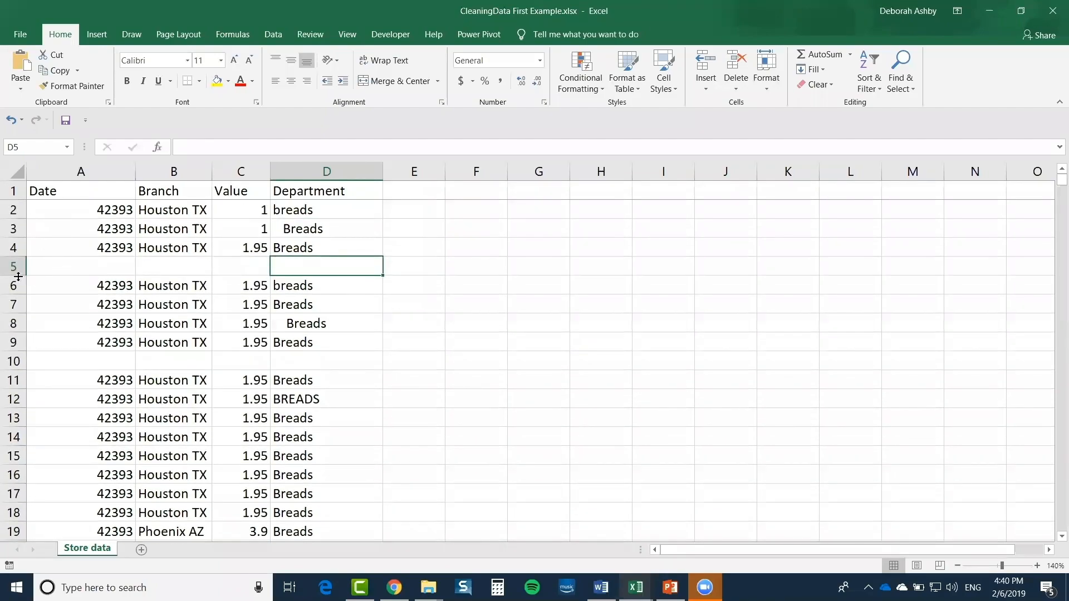
pyautogui.click(14, 266)
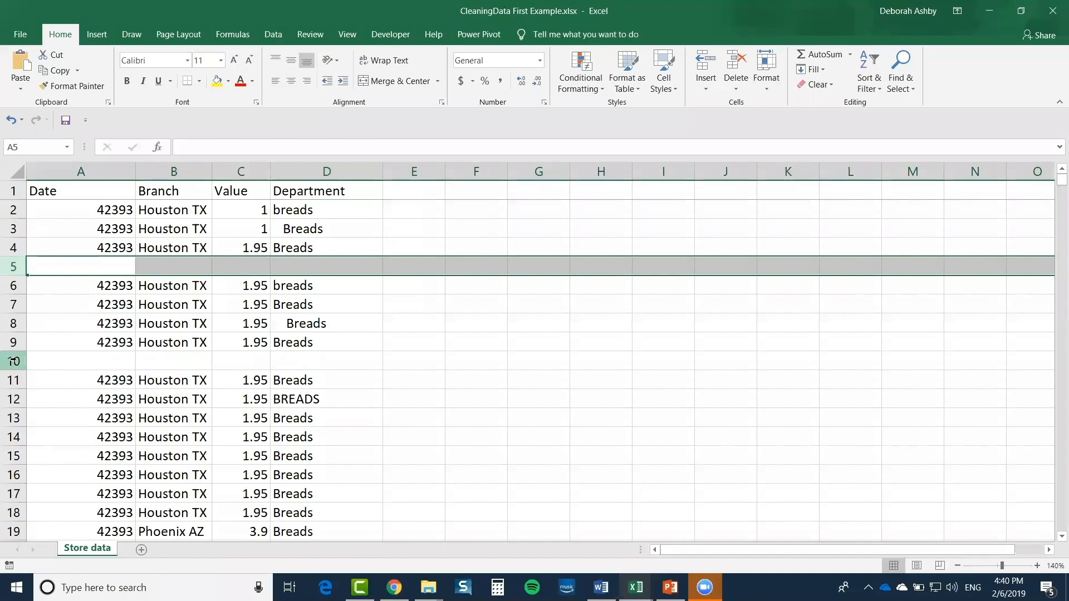
pyautogui.keyDown('ctrl'); pyautogui.click(14, 361); pyautogui.keyUp('ctrl')
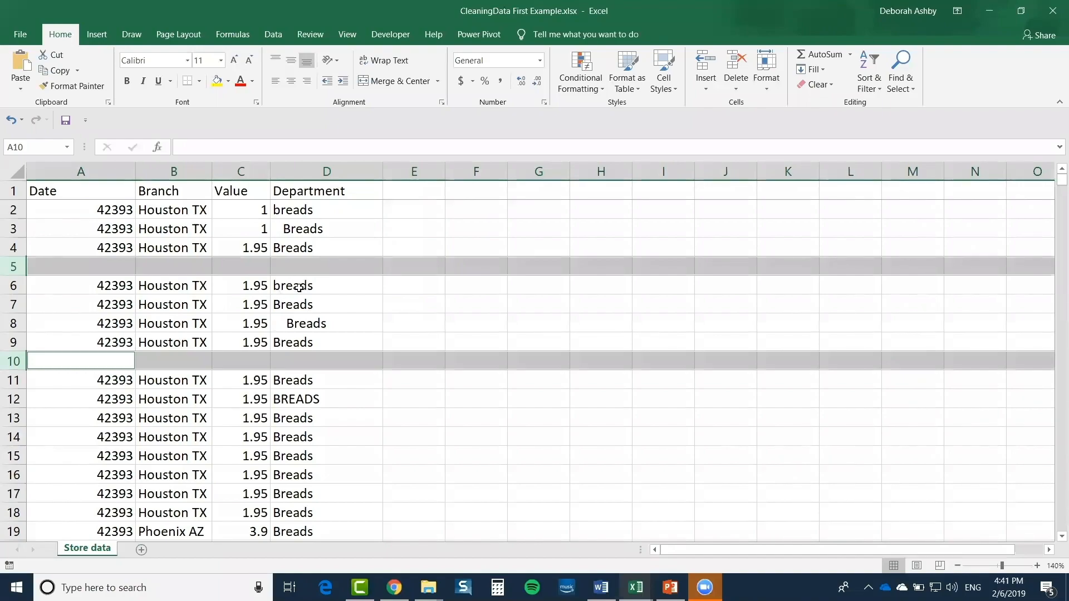
pyautogui.click(300, 287)
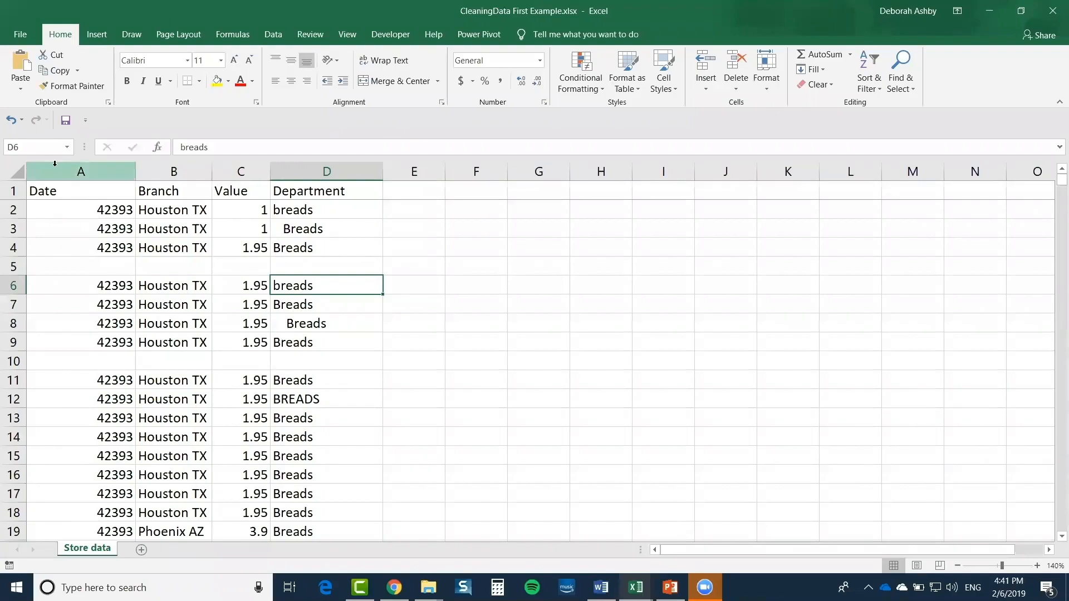
# Select columns A:D and use Go To Special to select only the Blanks
pyautogui.moveTo(55, 163); pyautogui.dragTo(328, 171)
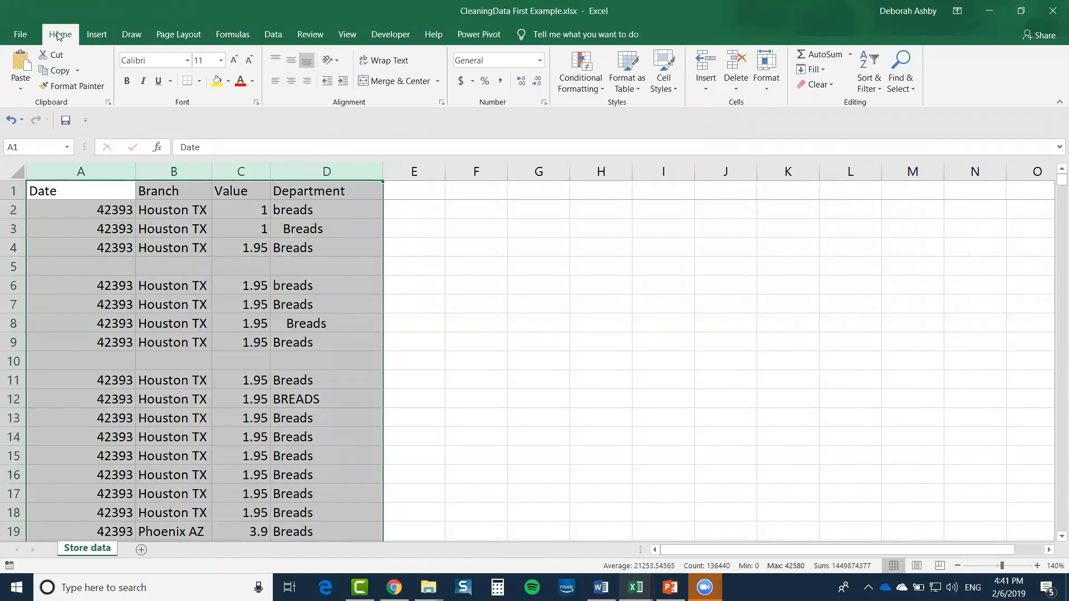
pyautogui.click(906, 83)
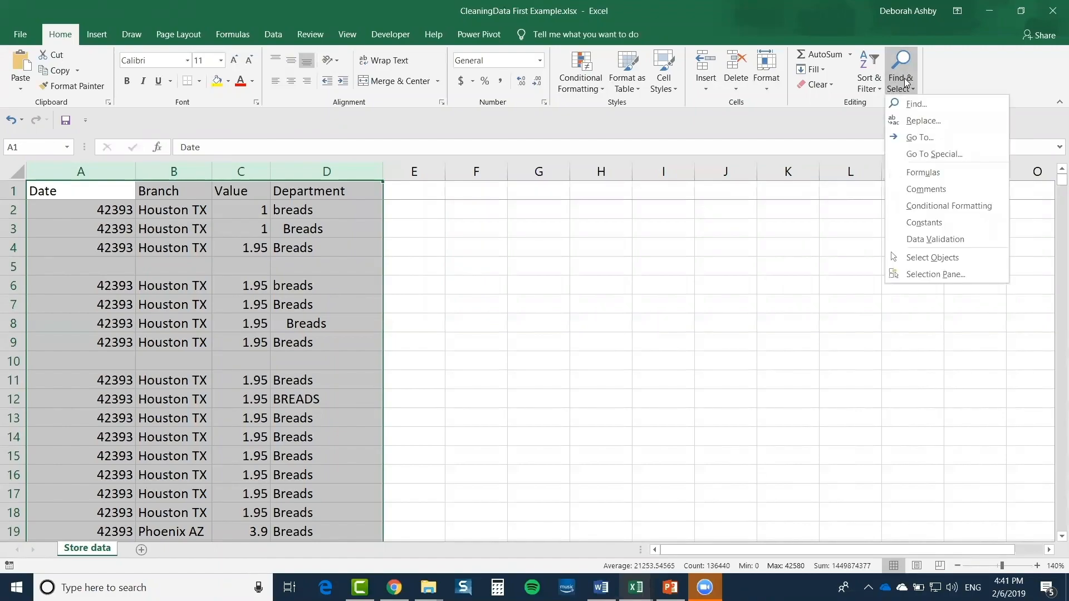
pyautogui.click(956, 152)
pyautogui.moveTo(528, 170); pyautogui.dragTo(585, 125)
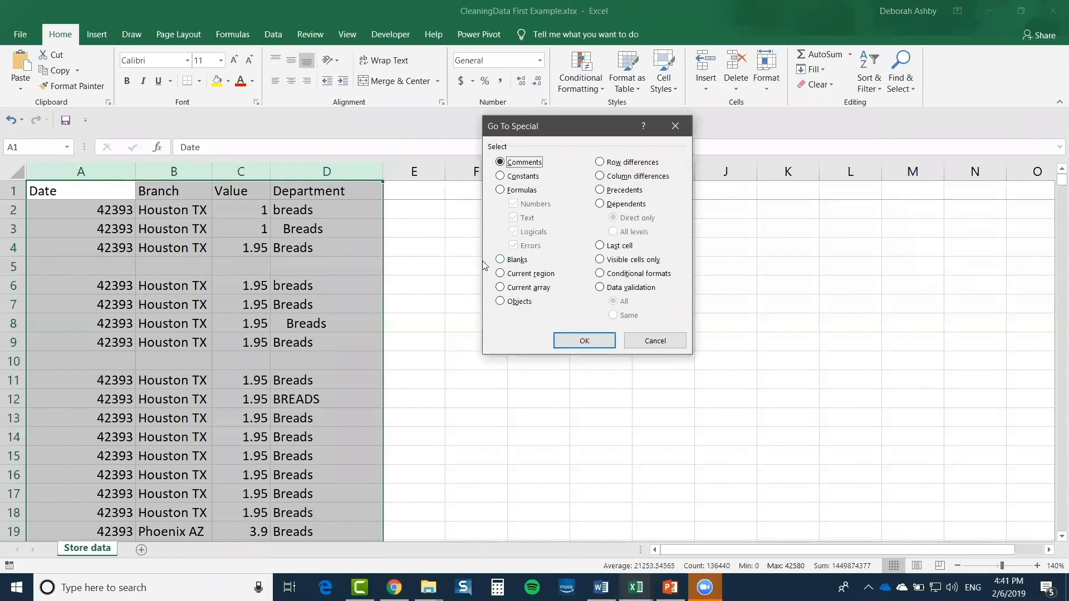
pyautogui.click(499, 259)
pyautogui.click(586, 342)
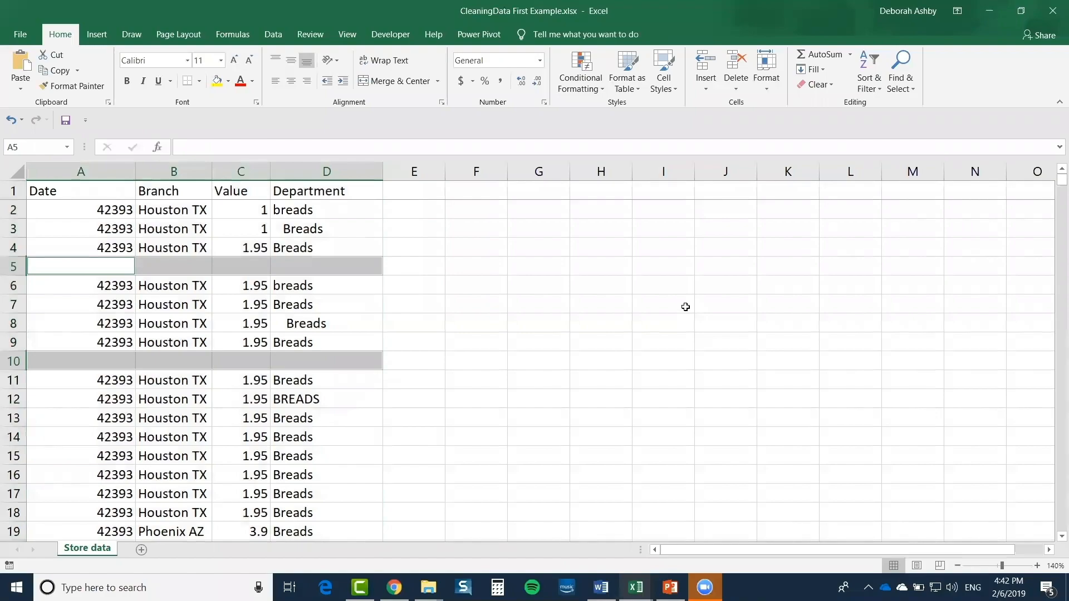
# Delete the sheet rows holding the selected blank cells, then clear the selection
pyautogui.scroll(-4, 694, 300)
pyautogui.scroll(4, 694, 300)
pyautogui.click(736, 88)
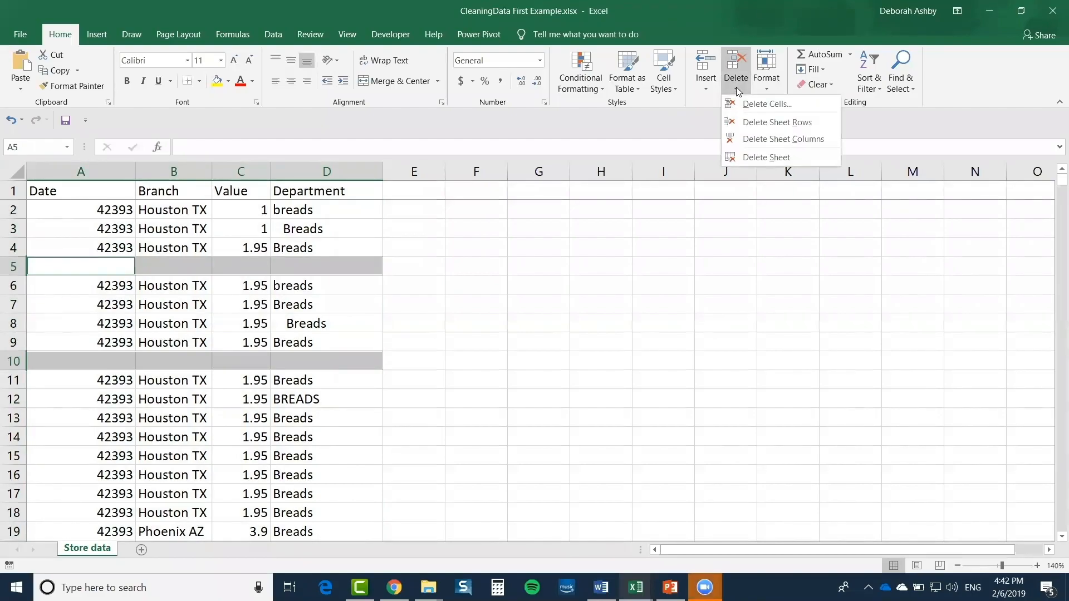
pyautogui.click(765, 122)
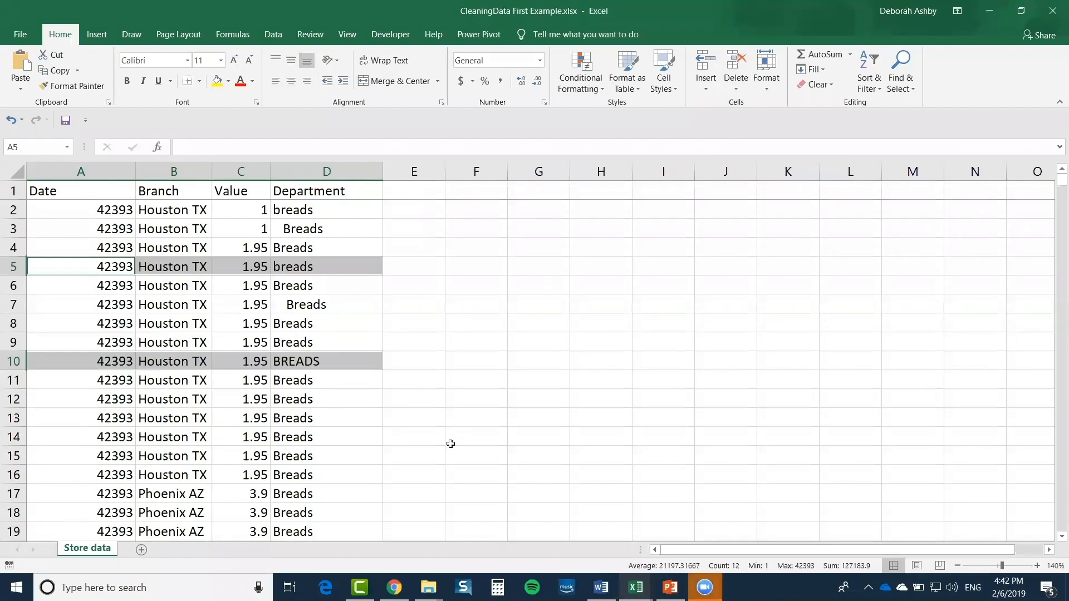
pyautogui.click(475, 265)
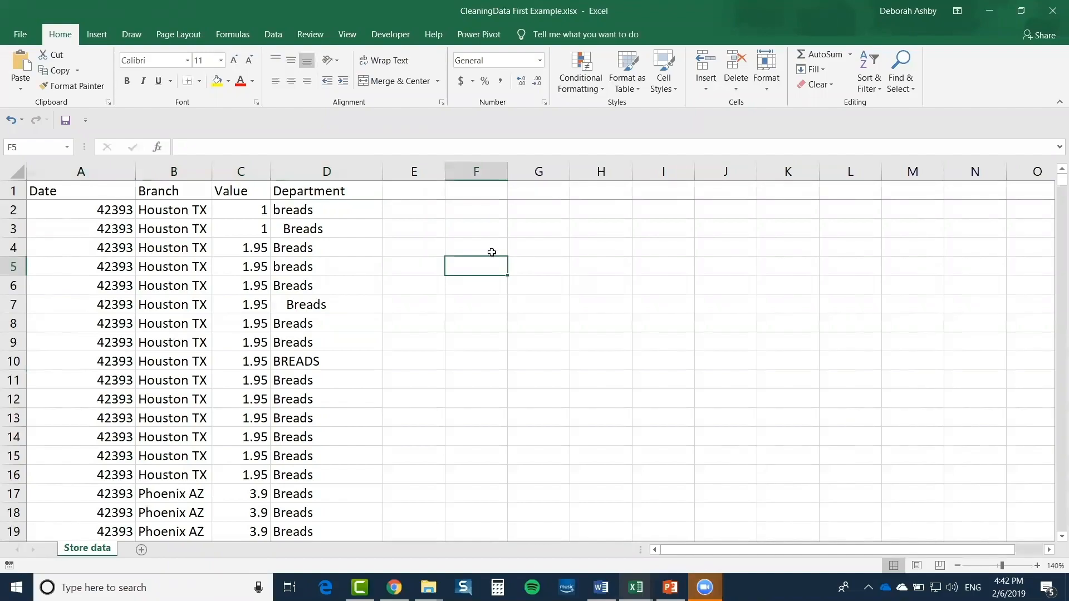
pyautogui.click(460, 233)
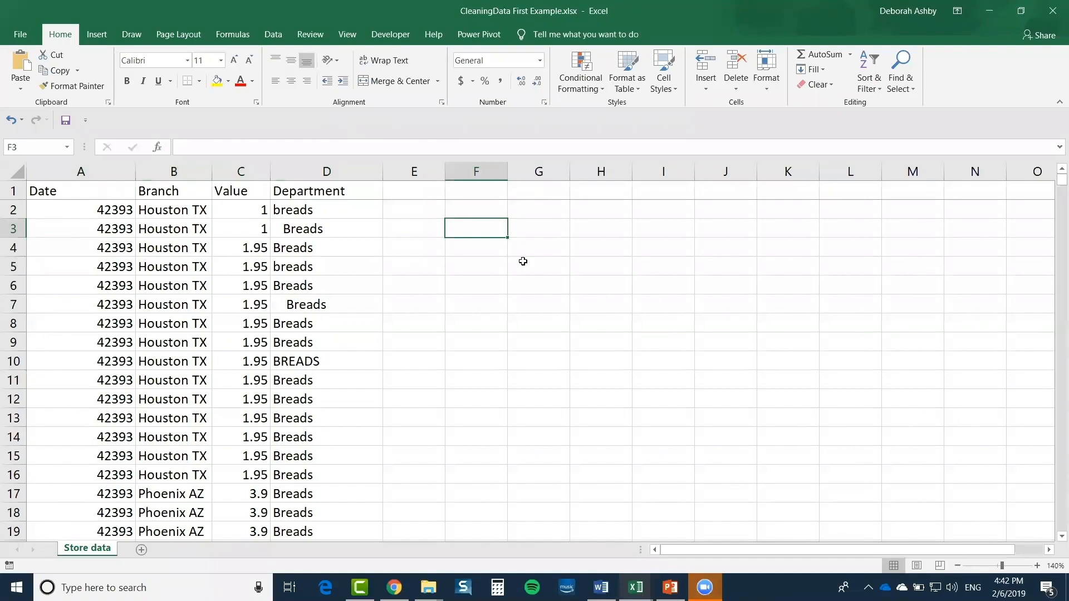
pyautogui.click(89, 172)
pyautogui.click(80, 215)
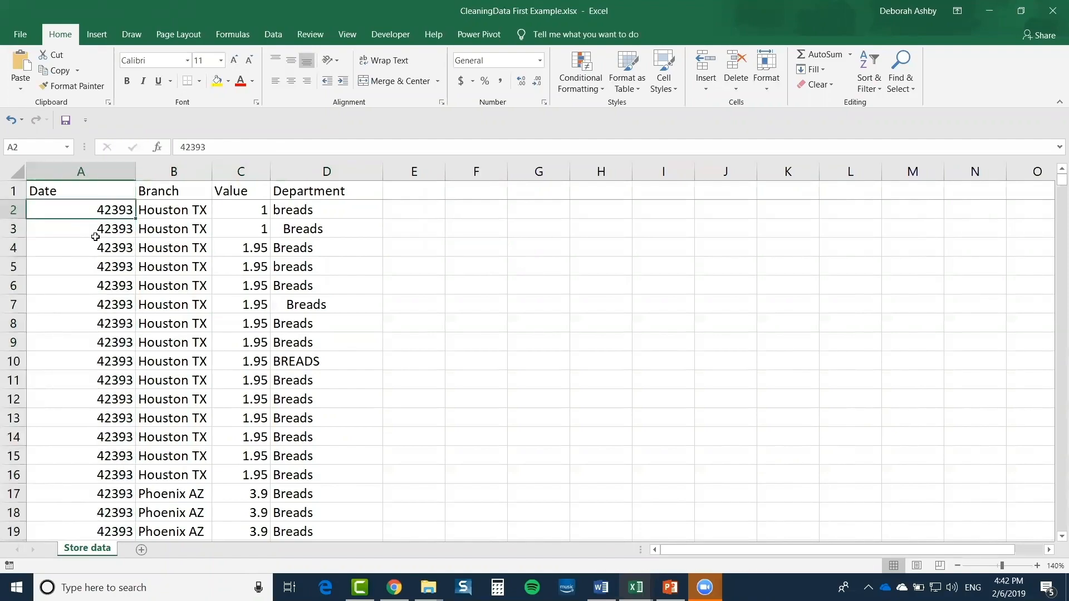
pyautogui.click(90, 226)
pyautogui.click(90, 249)
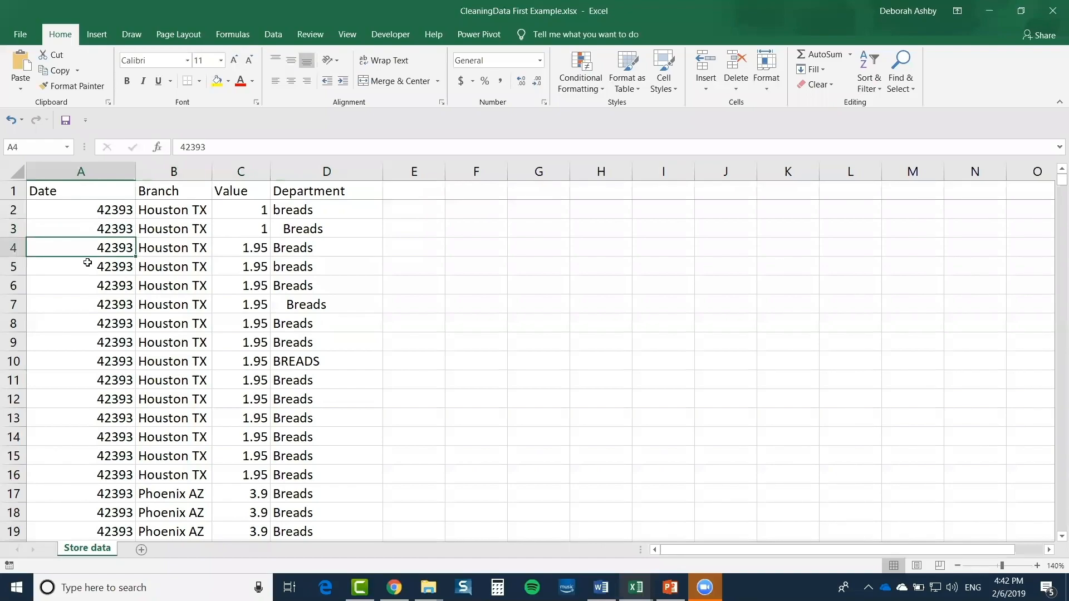
pyautogui.click(86, 270)
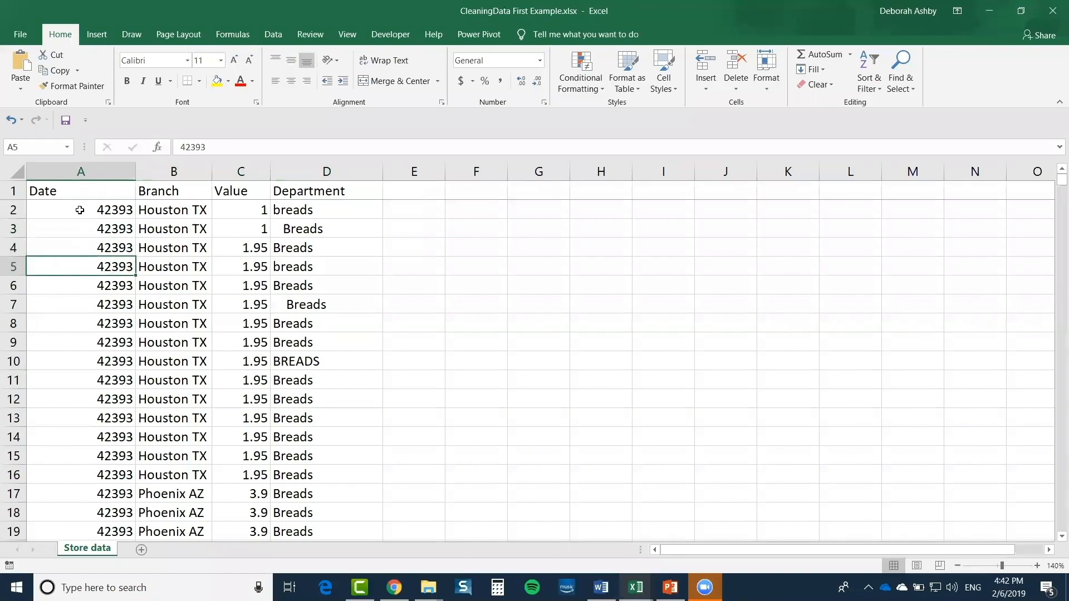
pyautogui.click(83, 211)
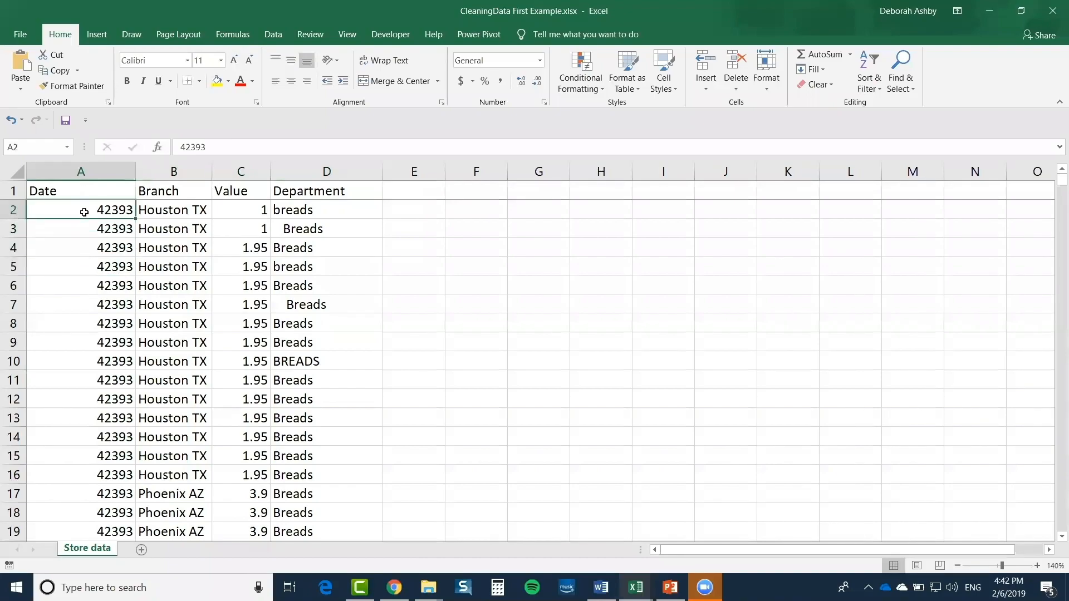
pyautogui.click(81, 222)
pyautogui.click(74, 211)
pyautogui.click(75, 170)
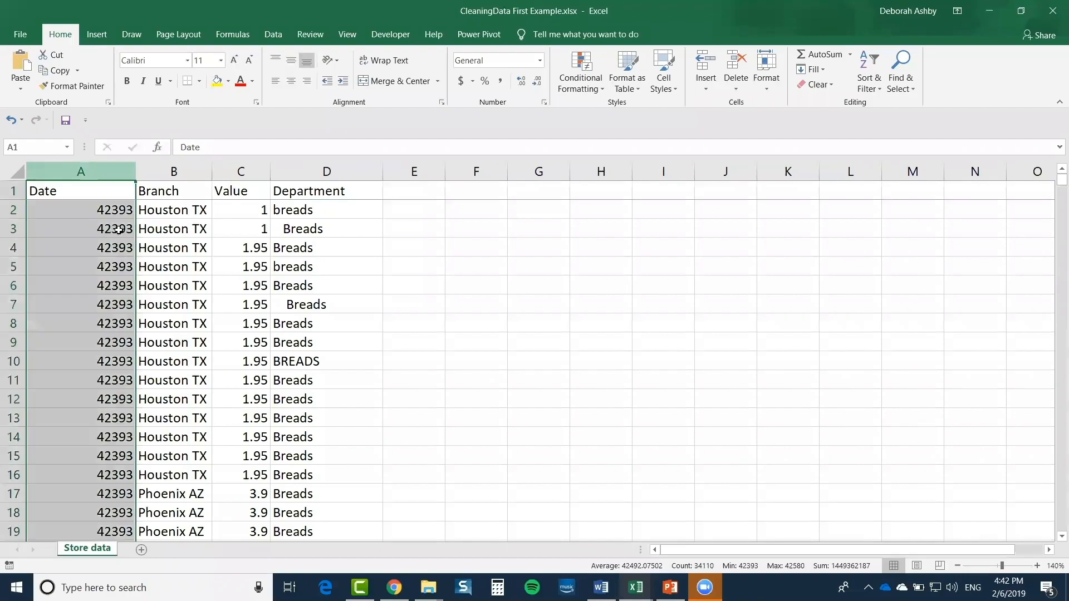
pyautogui.click(92, 212)
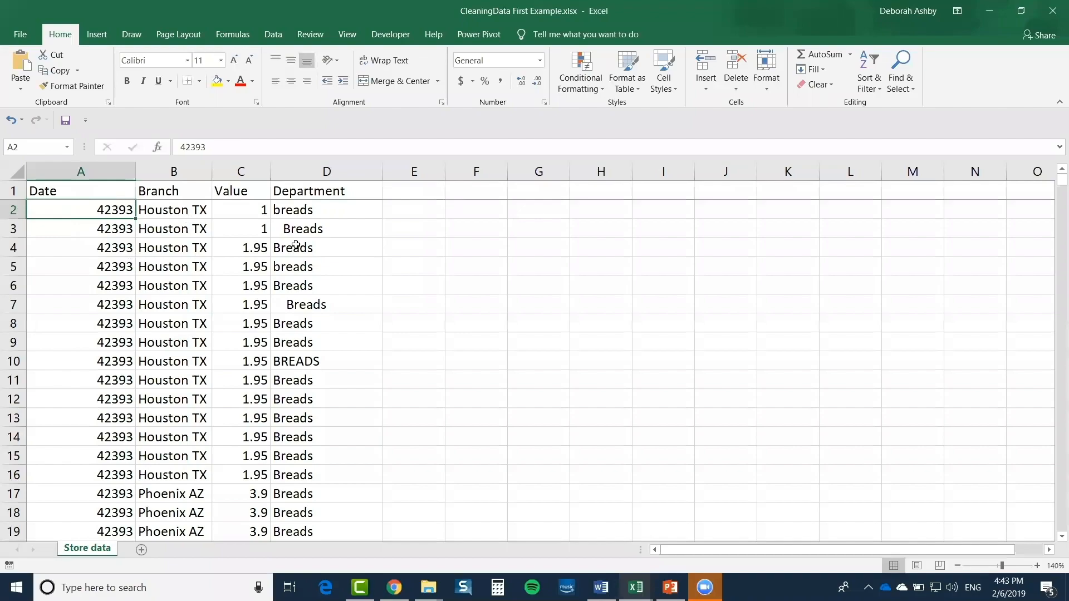
pyautogui.click(420, 232)
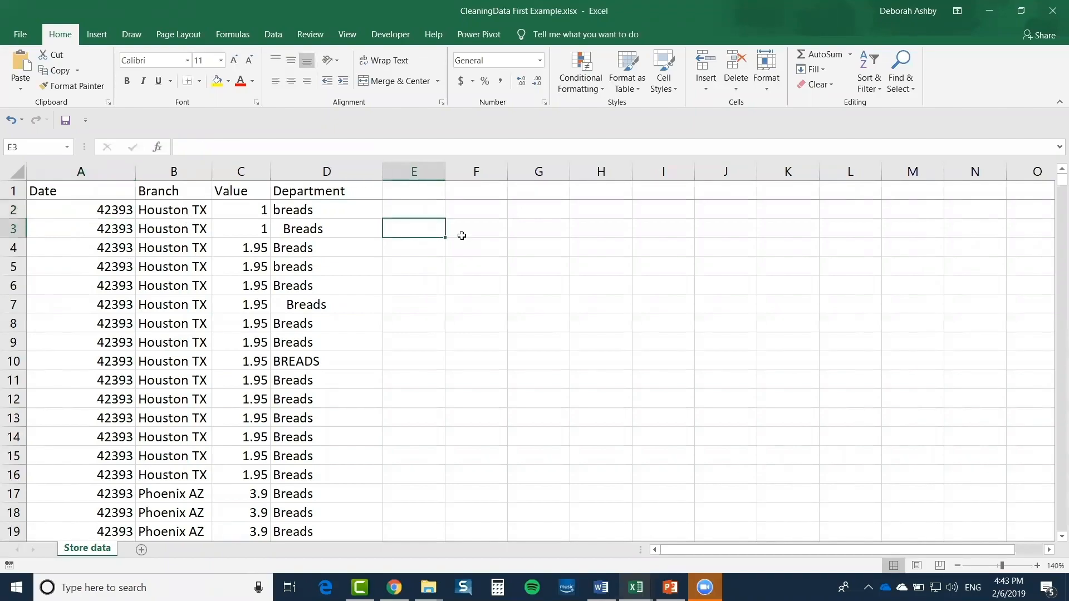
pyautogui.write('01')
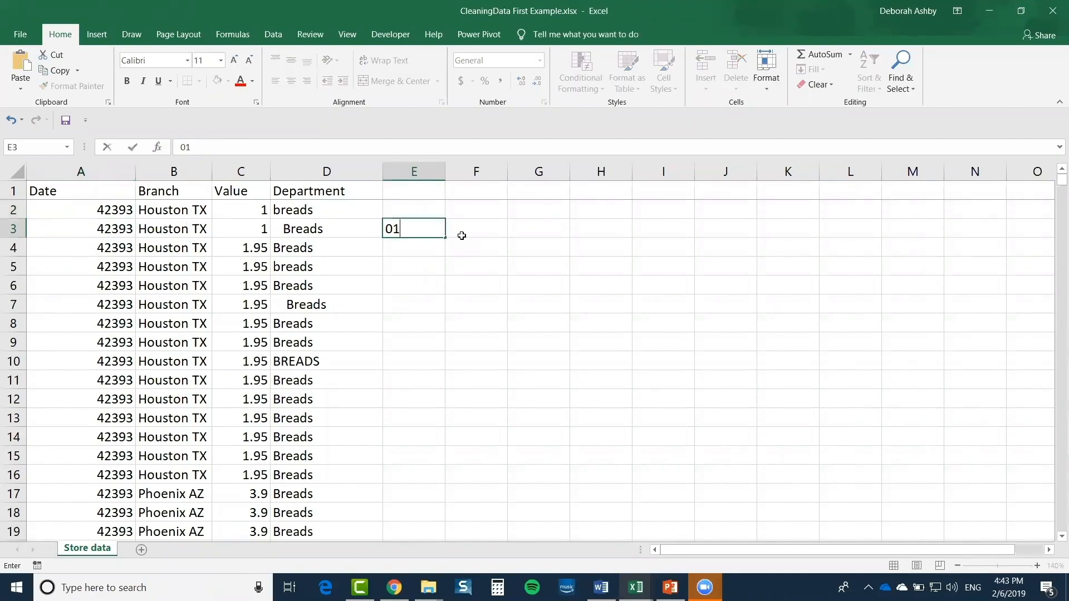
pyautogui.write('/01/1900')
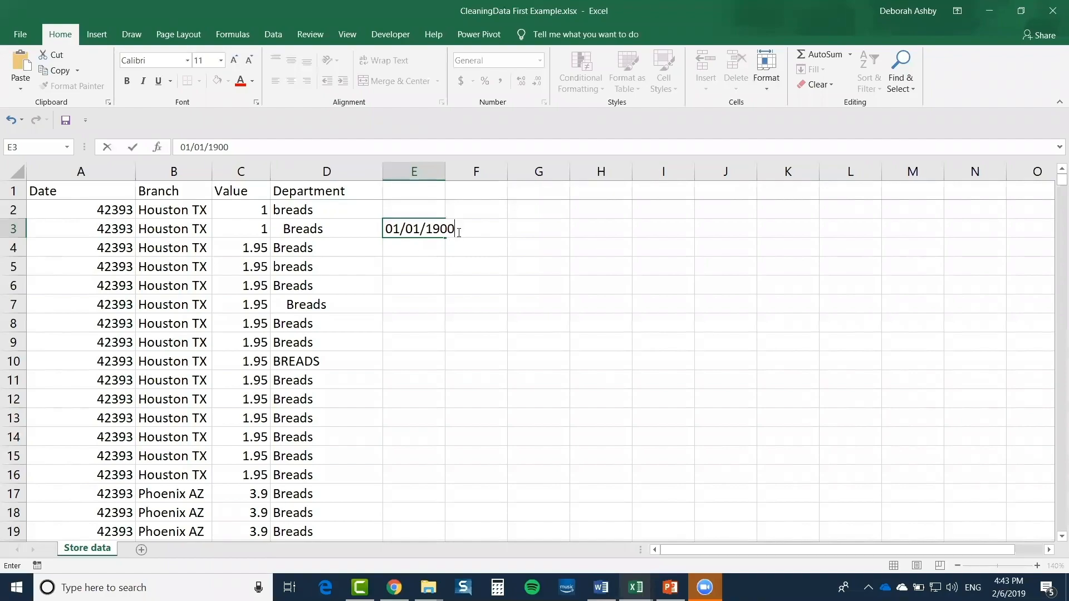
pyautogui.moveTo(463, 228); pyautogui.dragTo(378, 235)
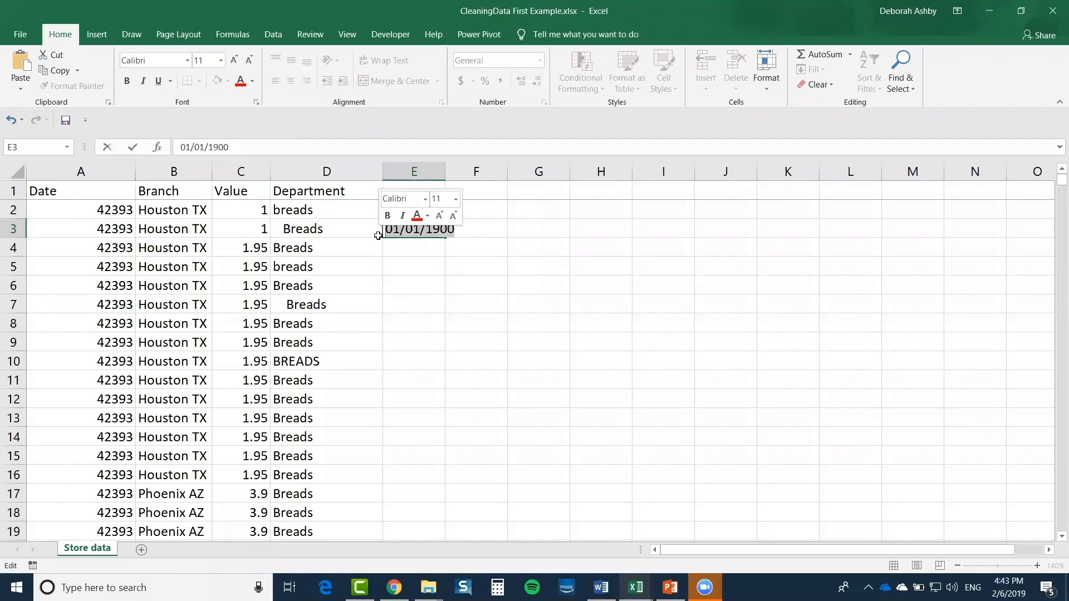
pyautogui.press('Delete')
pyautogui.click(56, 231)
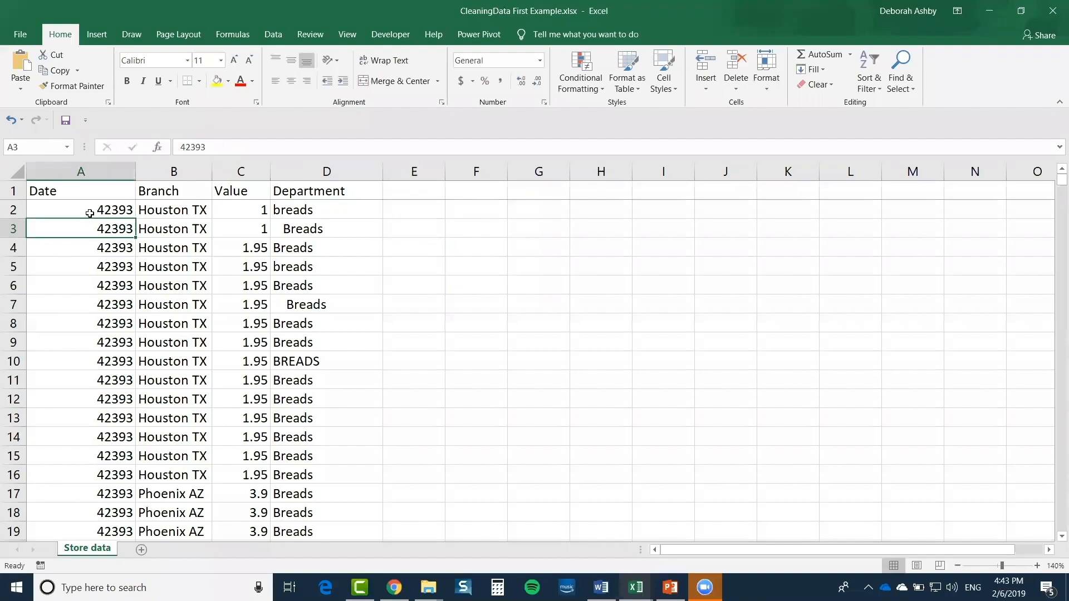
# Format column A as Short Date (e.g. 1/24/2016) and widen the Branch column B
pyautogui.click(90, 211)
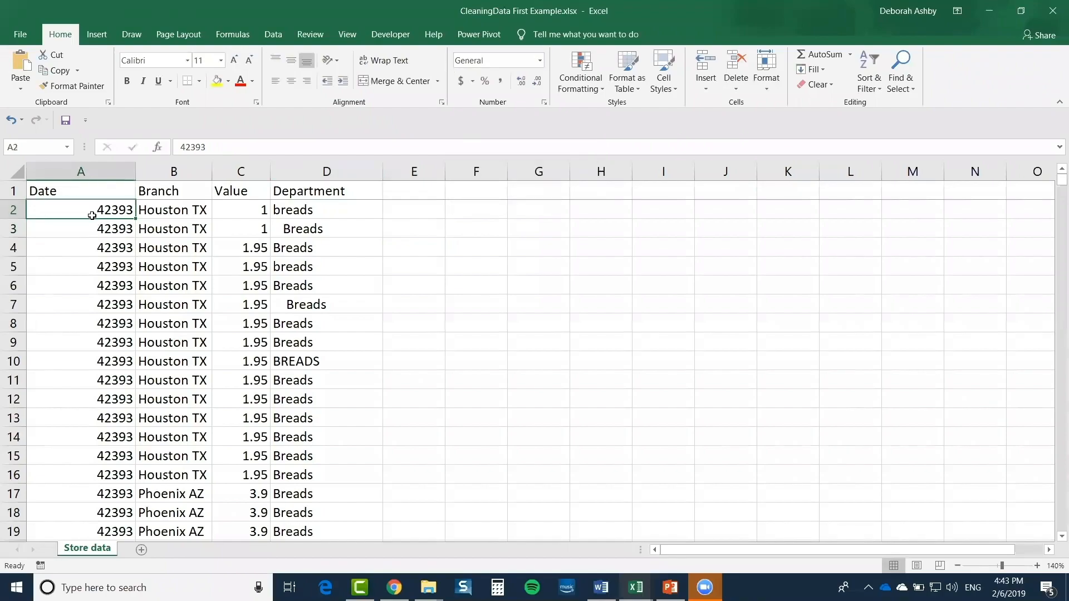
pyautogui.click(80, 170)
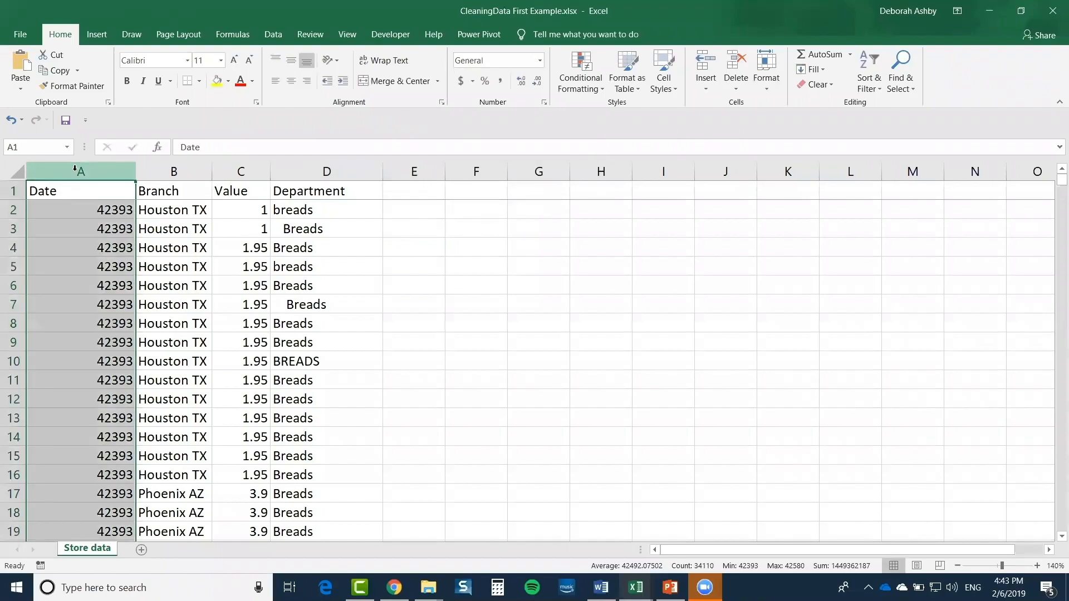
pyautogui.click(539, 60)
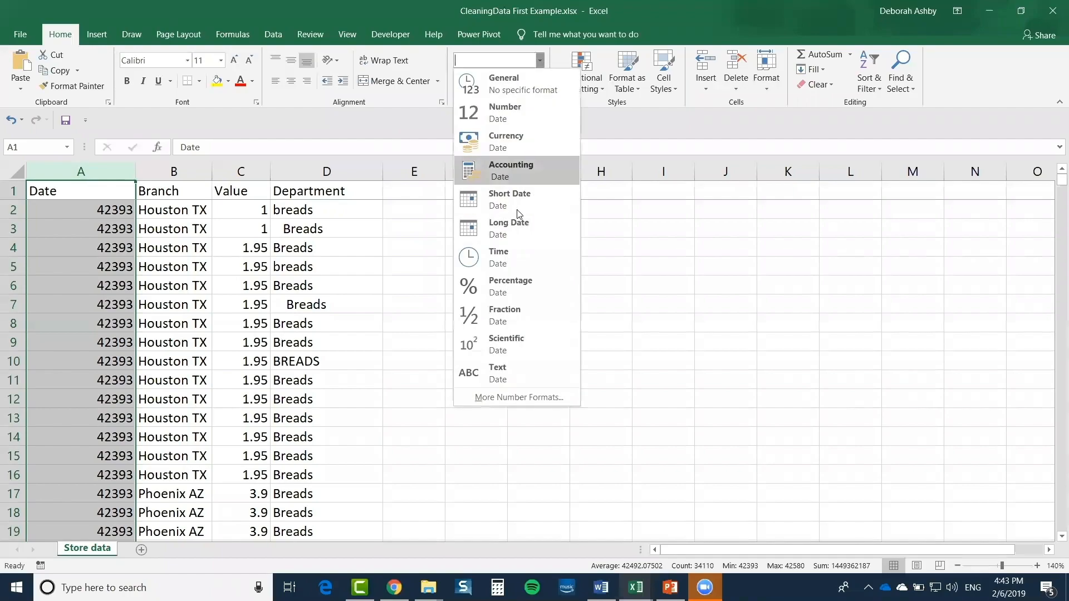
pyautogui.click(526, 198)
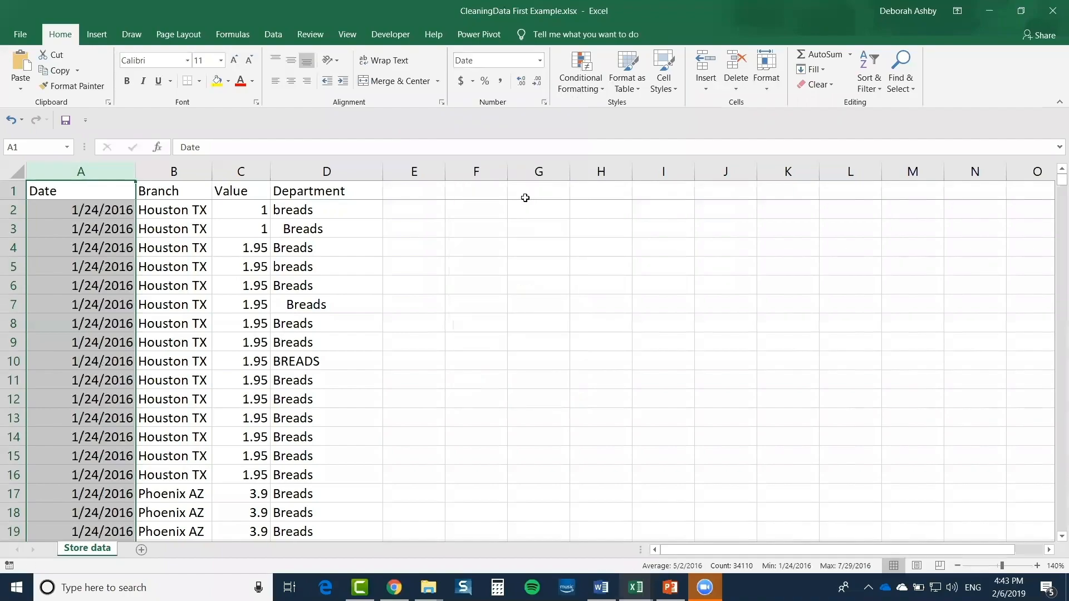
pyautogui.click(174, 228)
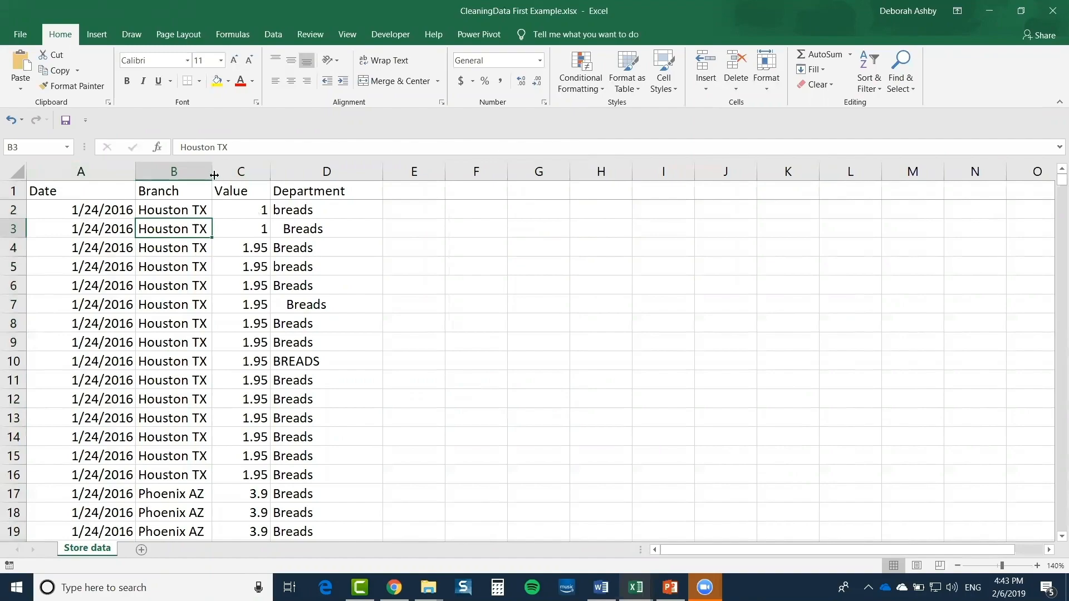
pyautogui.moveTo(214, 175); pyautogui.dragTo(225, 174)
# Apply Currency format to column C and widen it so amounts like $1.95 fit
pyautogui.scroll(-2, 180, 240)
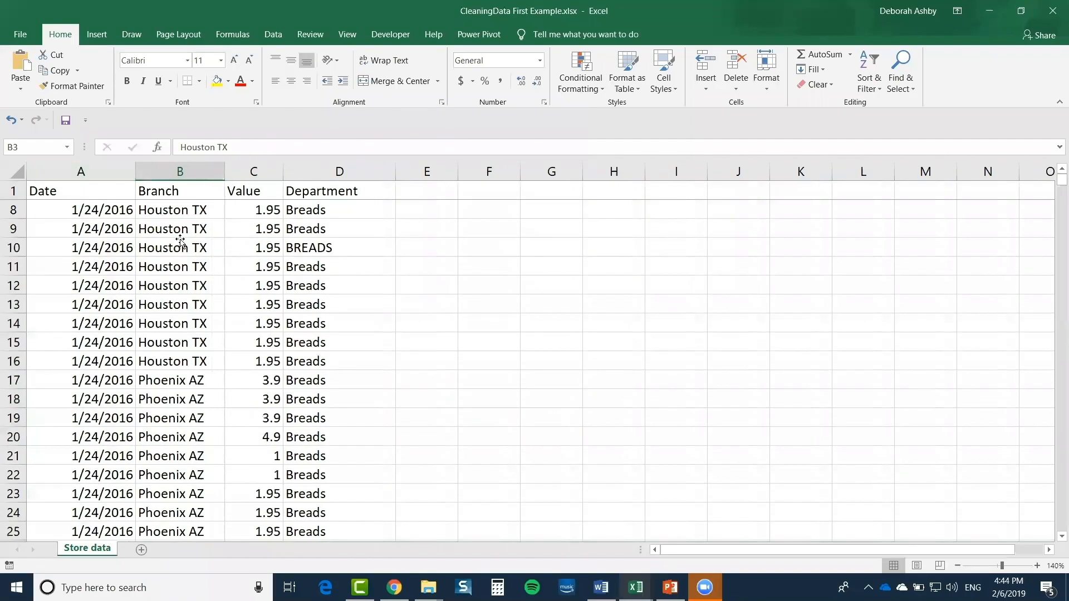
pyautogui.scroll(-3, 180, 241)
pyautogui.scroll(5, 179, 240)
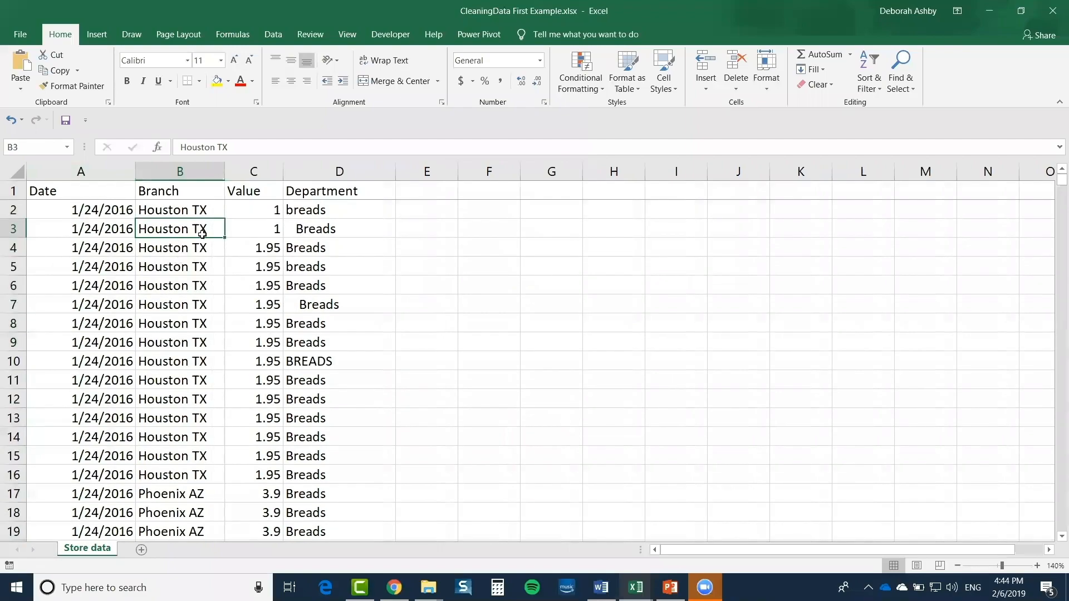
pyautogui.click(253, 172)
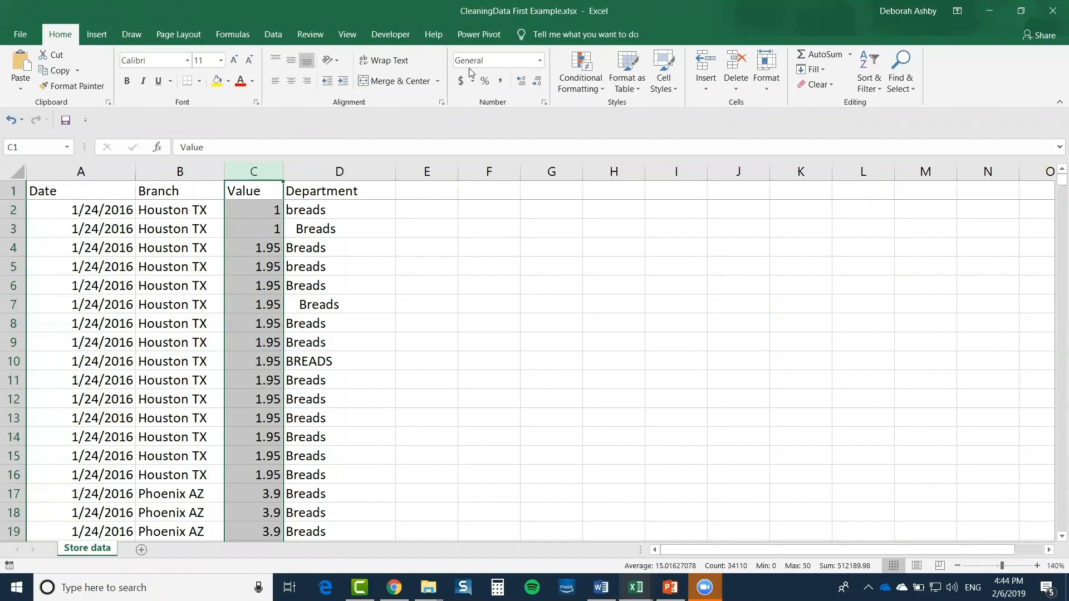
pyautogui.click(540, 62)
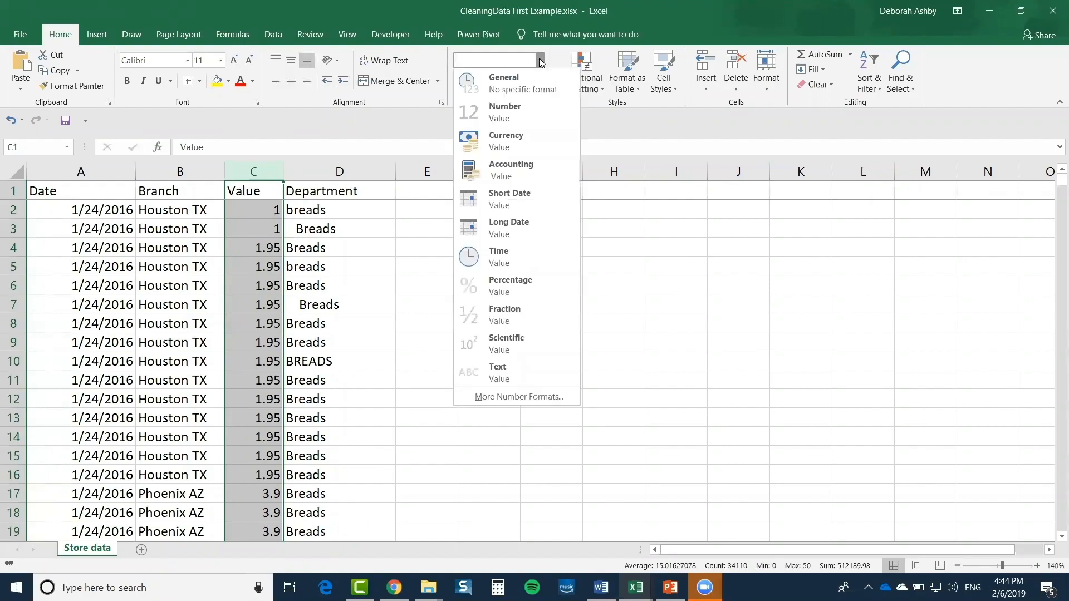
pyautogui.click(550, 147)
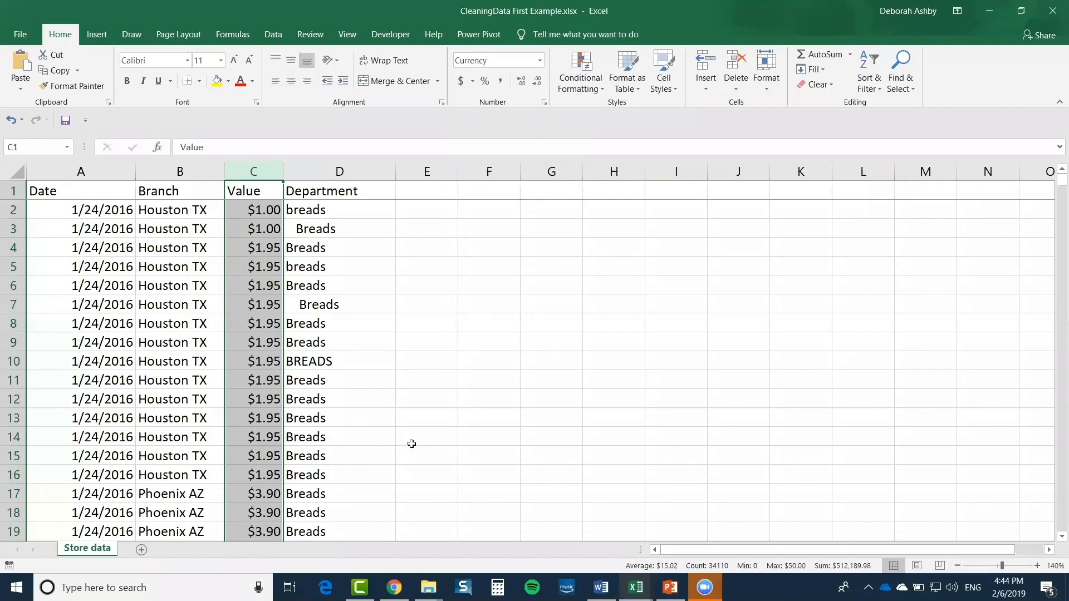
pyautogui.moveTo(284, 171); pyautogui.dragTo(299, 171)
pyautogui.click(488, 288)
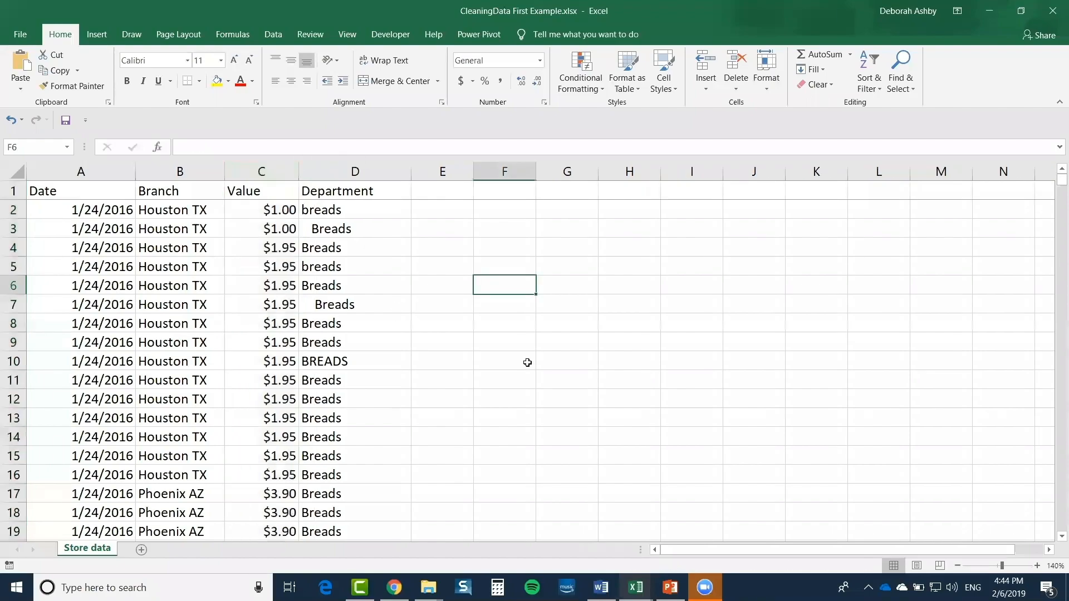
# Inspect the inconsistent Department entries in D2 to D10: lowercase, indented and all-caps
pyautogui.click(355, 225)
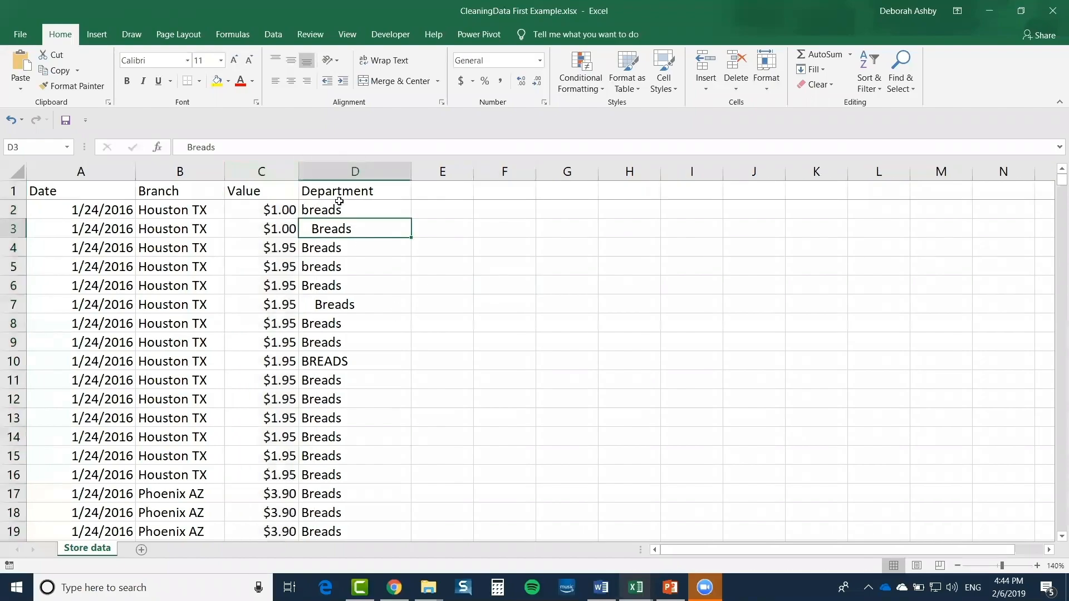
pyautogui.click(339, 168)
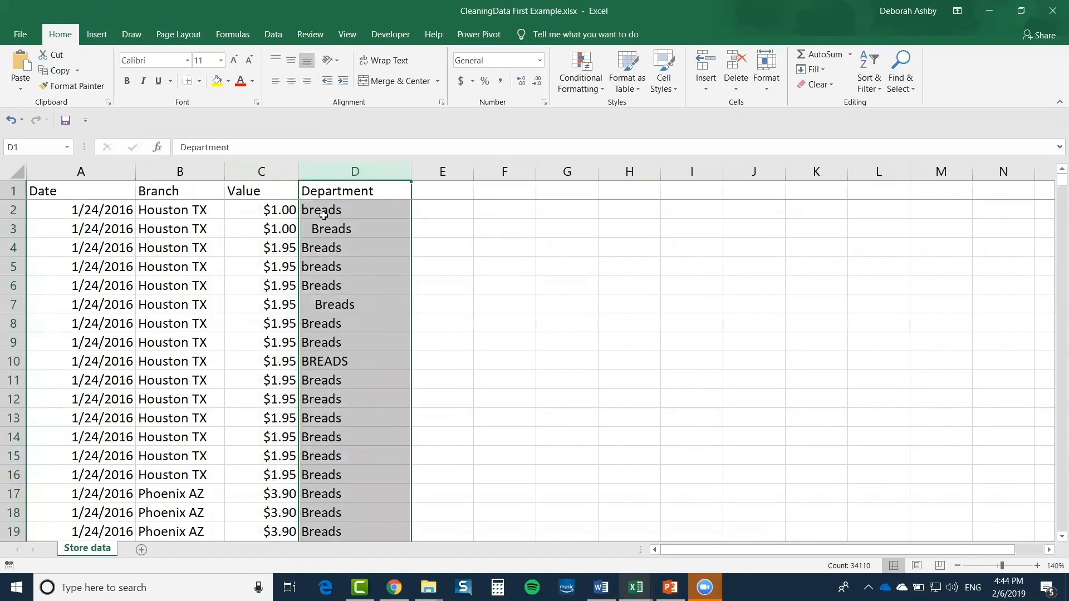
pyautogui.click(323, 210)
pyautogui.click(353, 229)
pyautogui.click(317, 251)
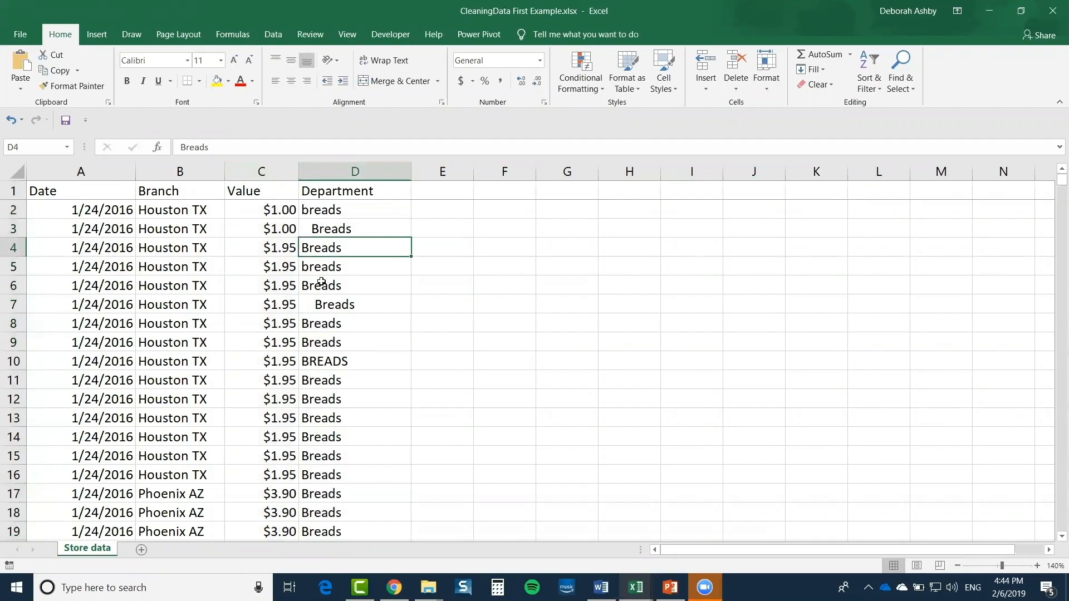
pyautogui.click(317, 290)
pyautogui.click(317, 306)
pyautogui.click(318, 325)
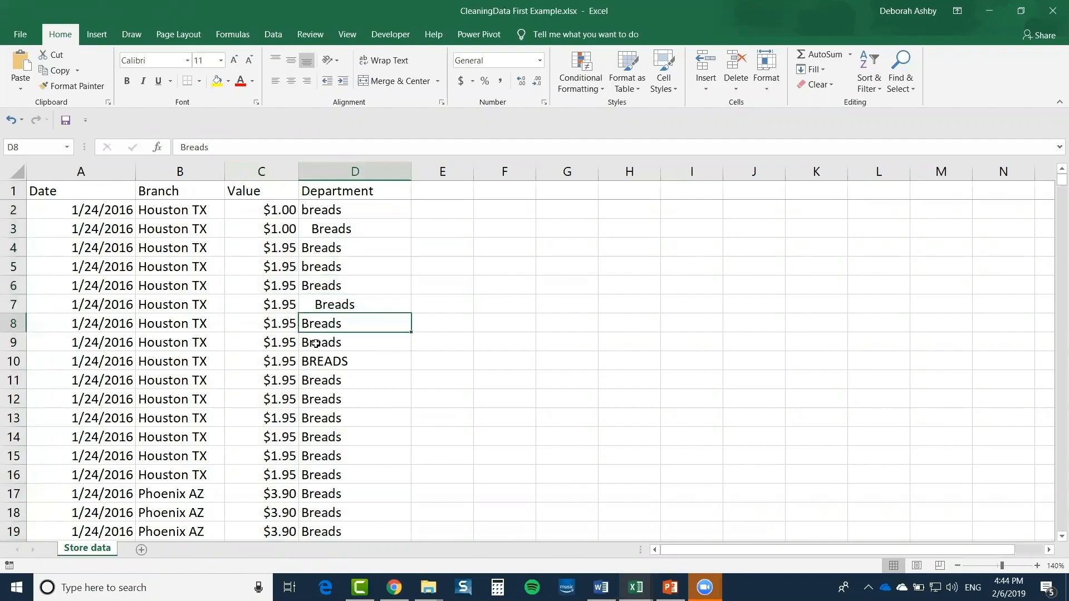
pyautogui.click(317, 348)
pyautogui.click(316, 360)
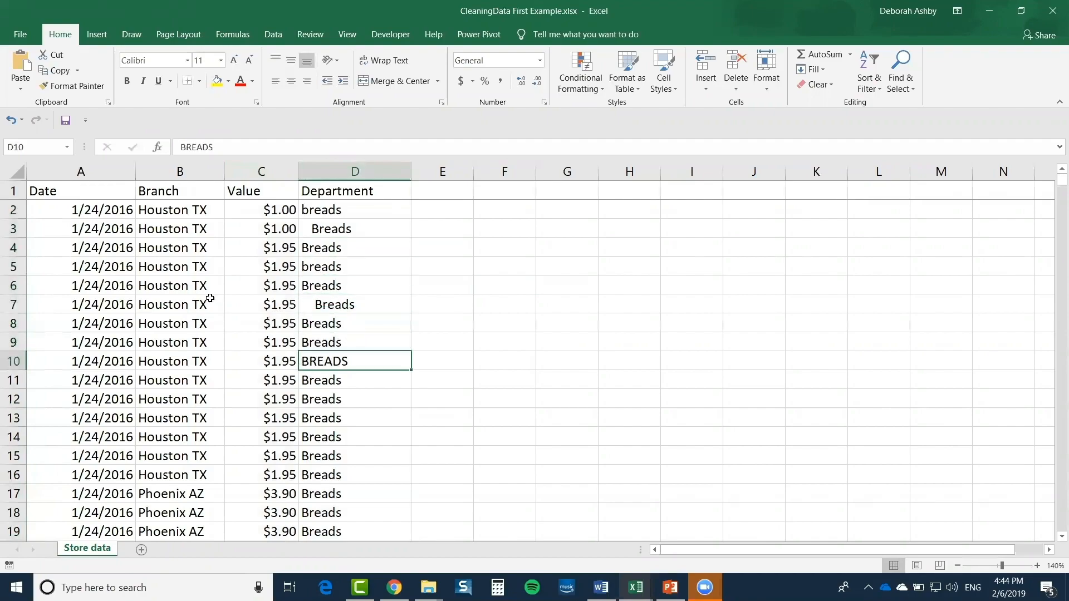
# Select and review Department entries in rows 2–14, rechecking D2, D3 and D10
pyautogui.click(202, 303)
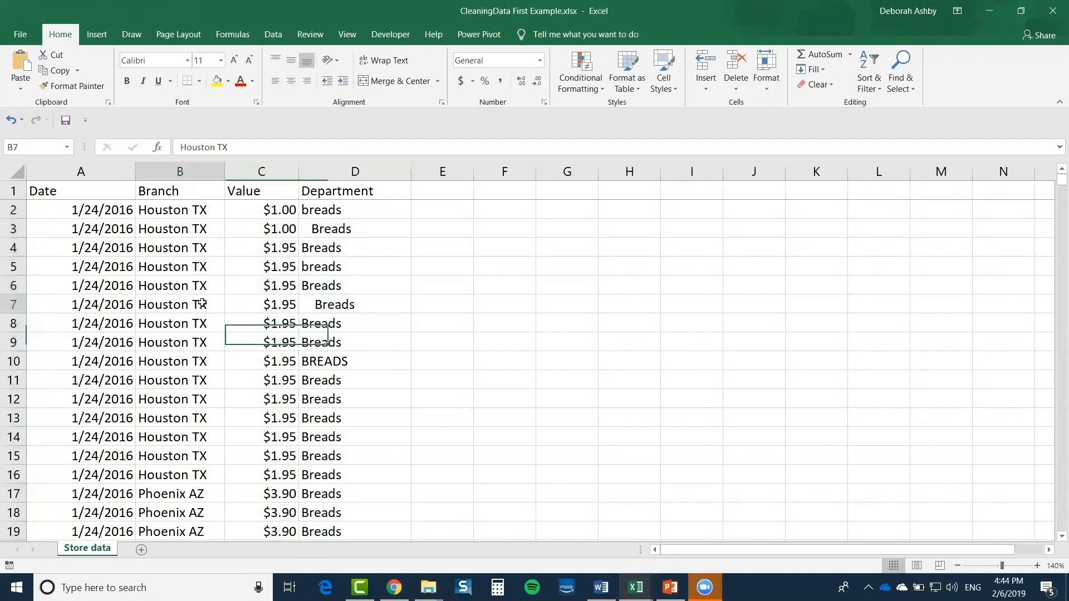
pyautogui.click(348, 210)
pyautogui.moveTo(349, 240); pyautogui.dragTo(356, 383)
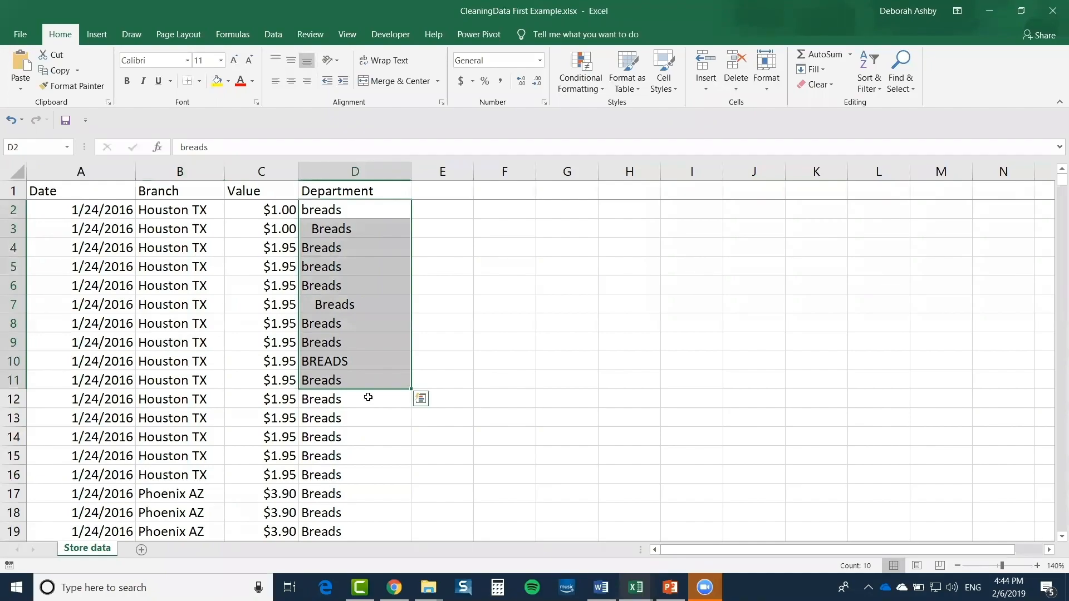
pyautogui.click(439, 225)
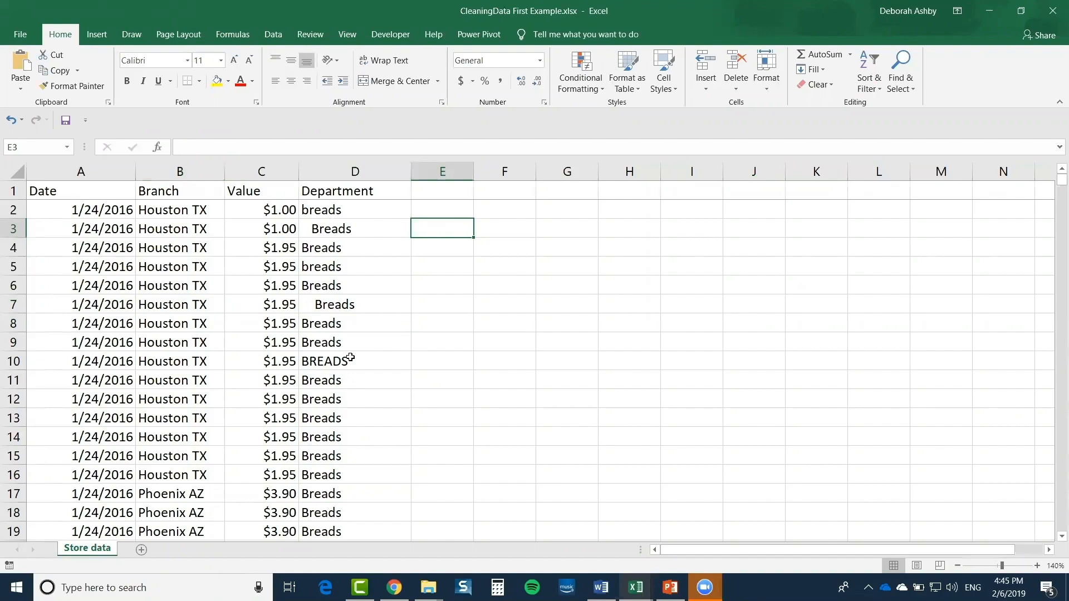
pyautogui.click(354, 170)
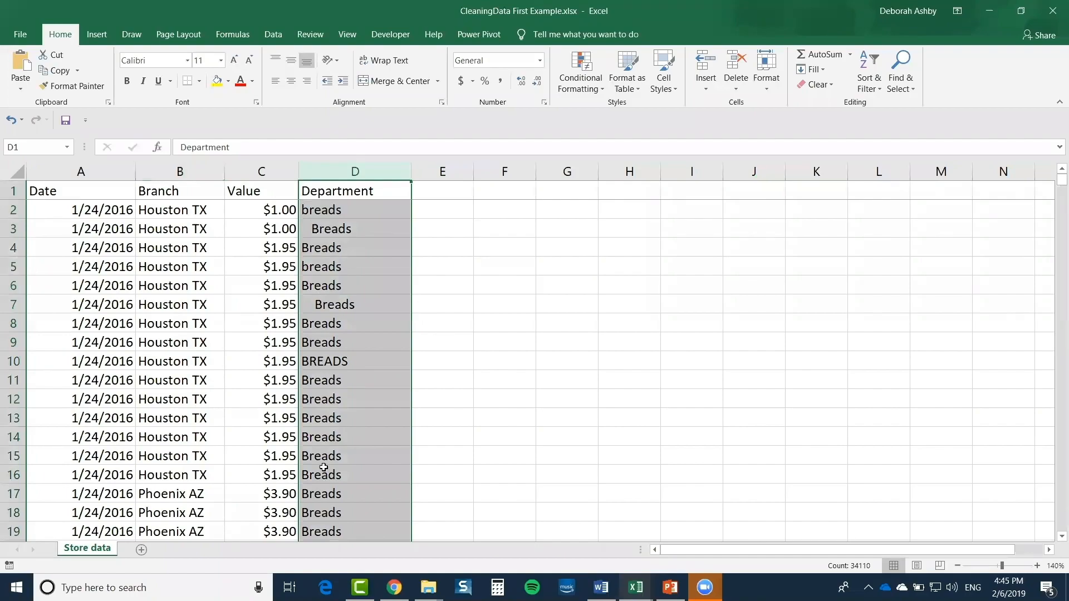
pyautogui.click(333, 399)
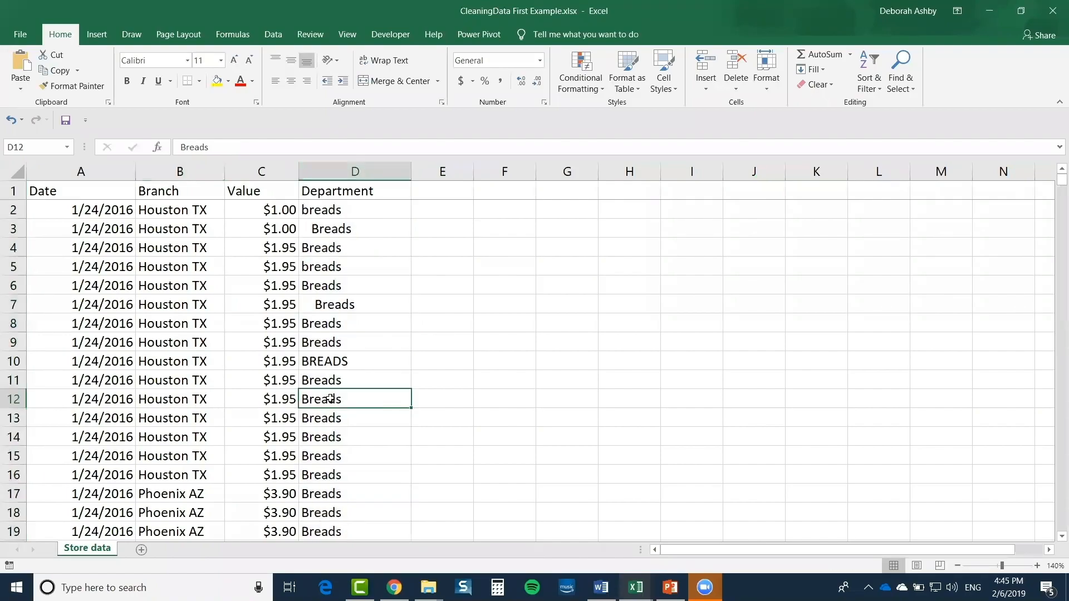
pyautogui.moveTo(326, 399); pyautogui.dragTo(329, 437)
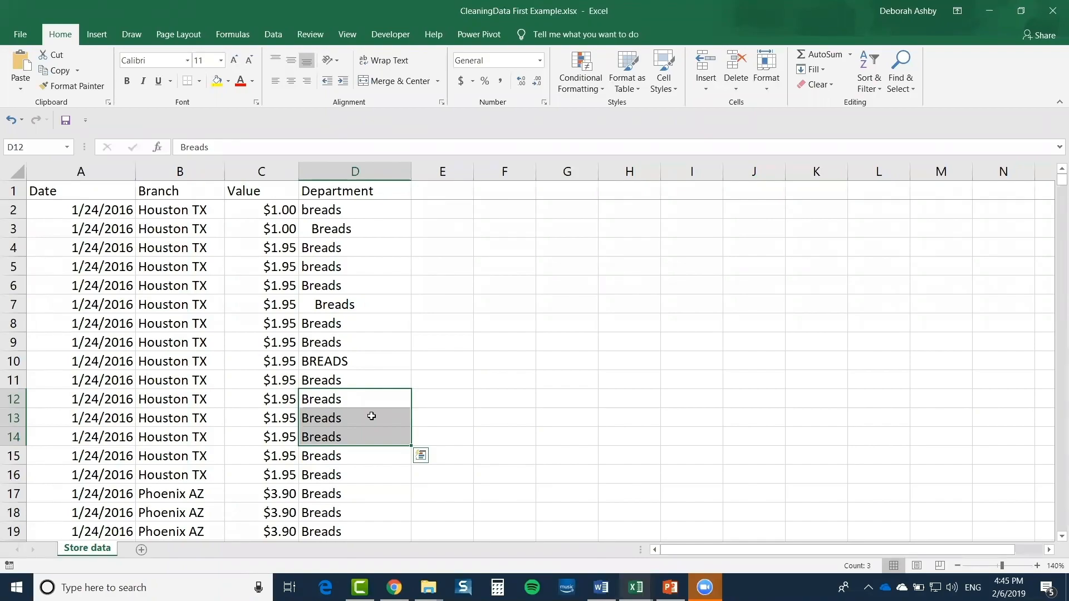
pyautogui.click(345, 213)
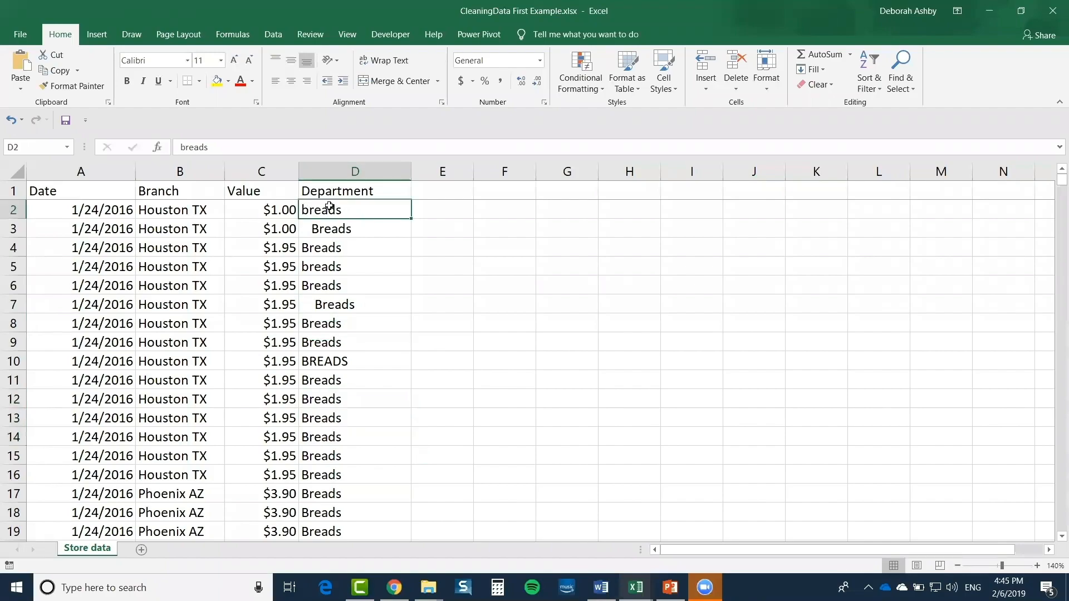
pyautogui.click(336, 229)
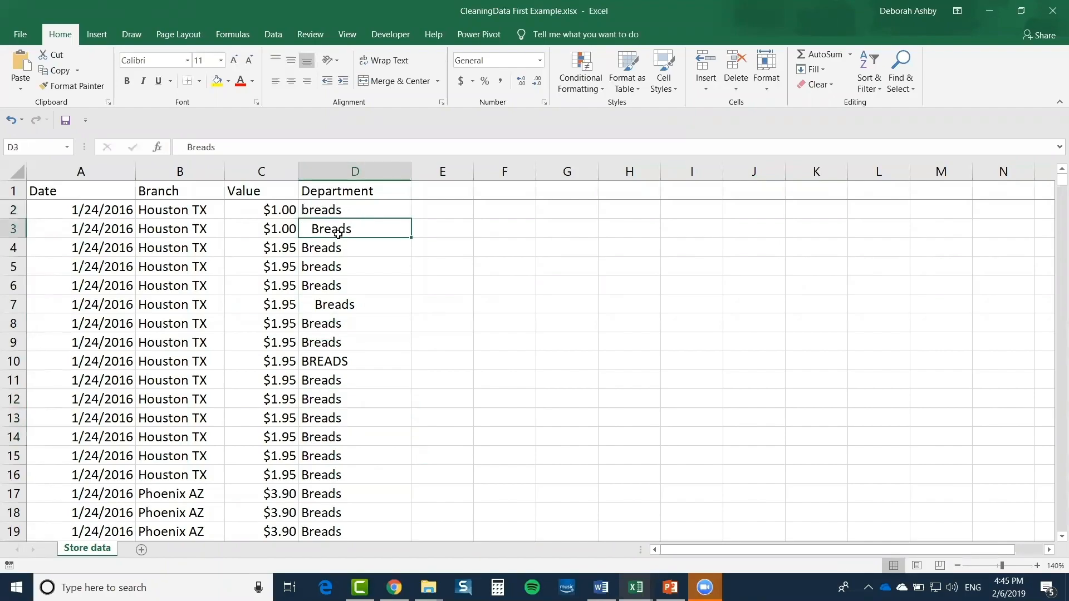
pyautogui.click(328, 361)
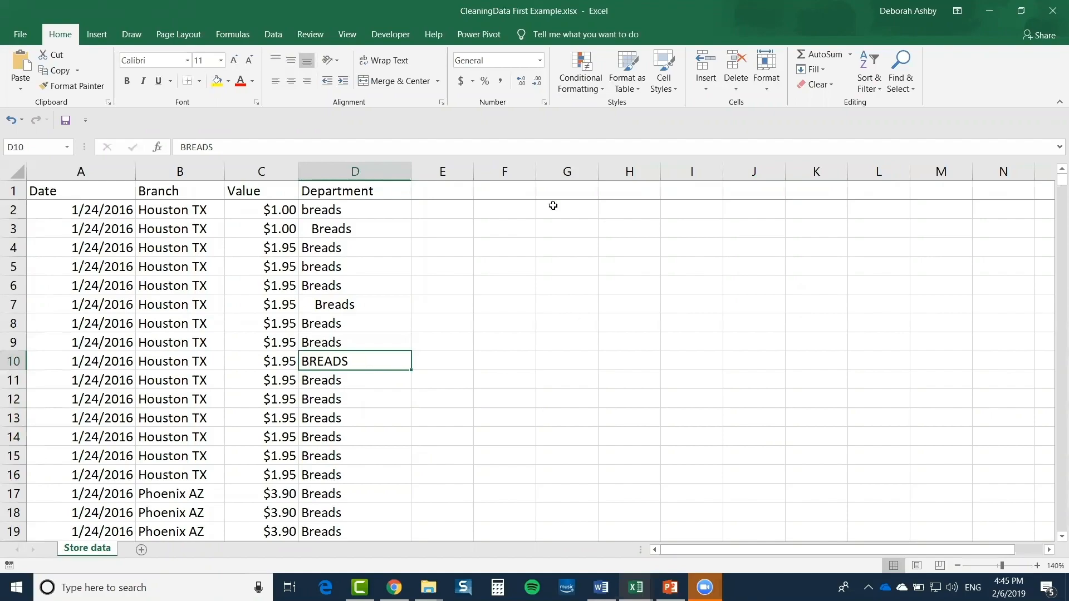
# Widen the empty column E and begin a =PROPER( formula in E2
pyautogui.click(444, 210)
pyautogui.moveTo(482, 171); pyautogui.dragTo(531, 171)
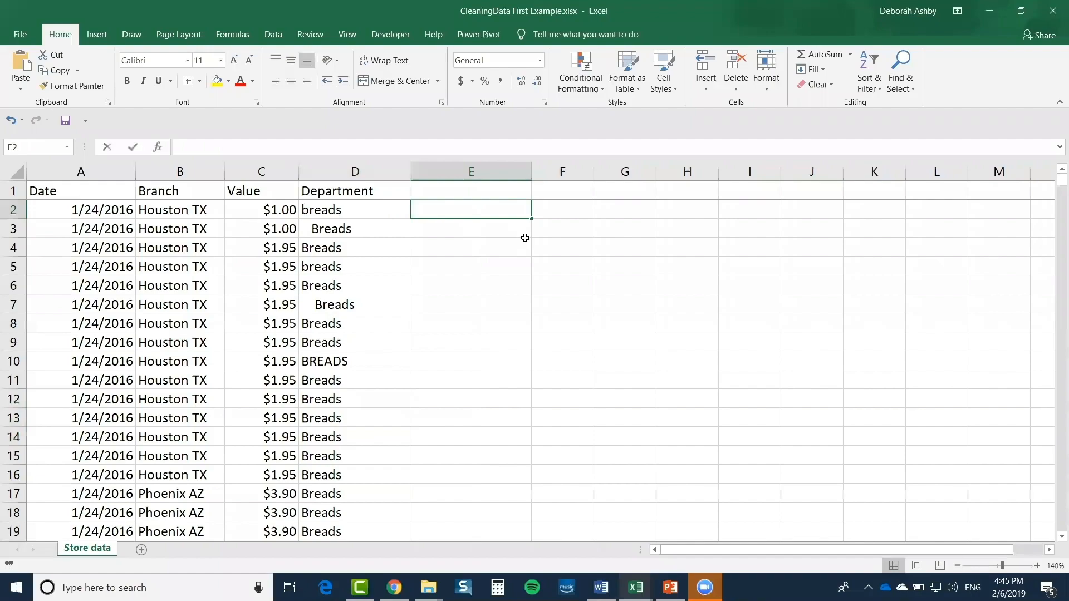
pyautogui.write('=PROPER')
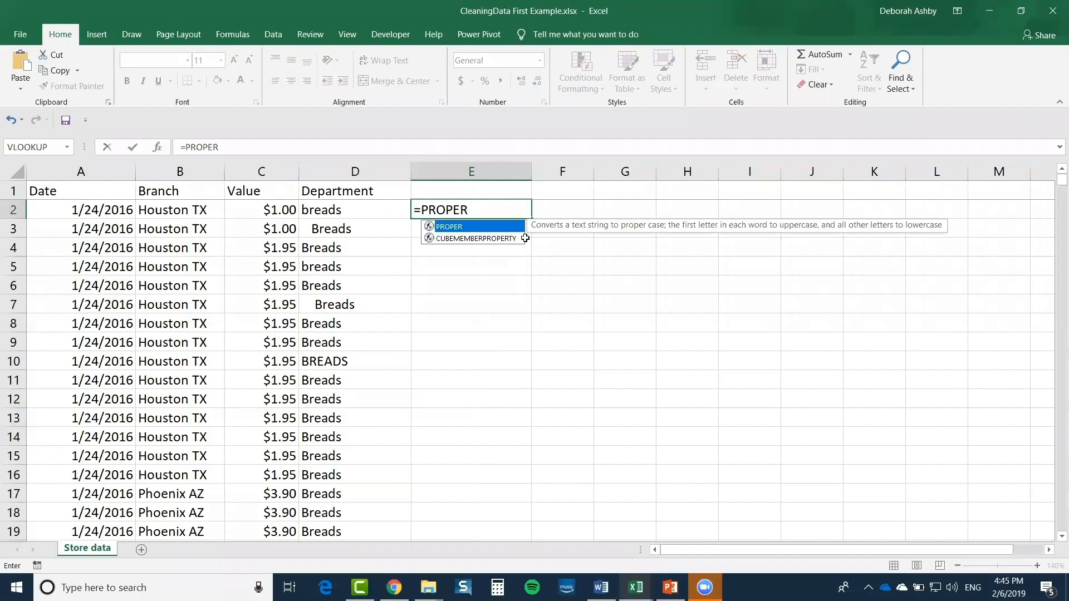
pyautogui.write('(')
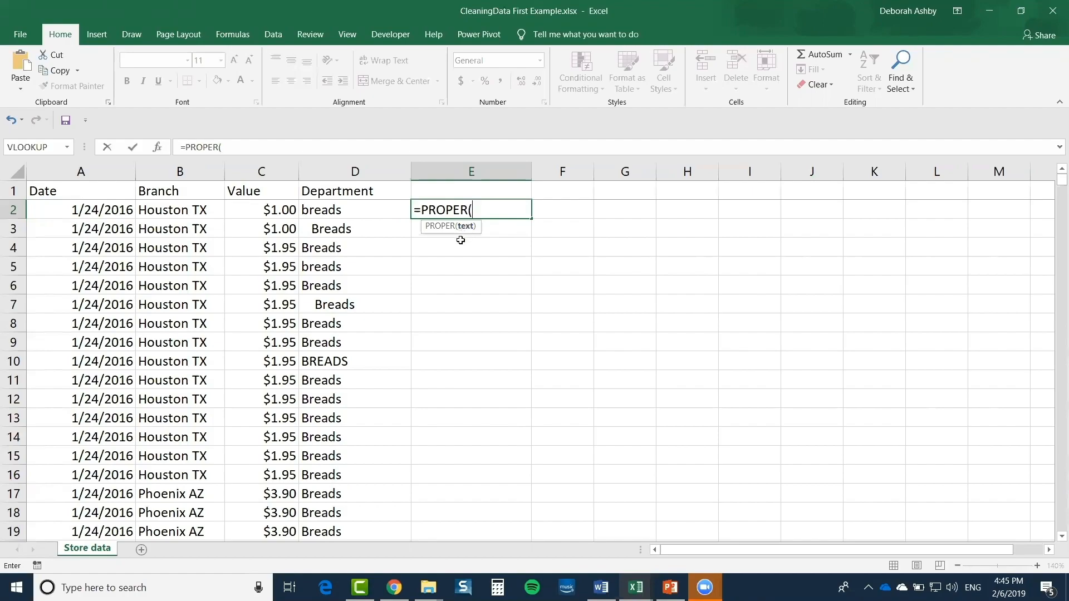
# Complete =PROPER(D2) in E2 and fill it down column E
pyautogui.click(335, 209)
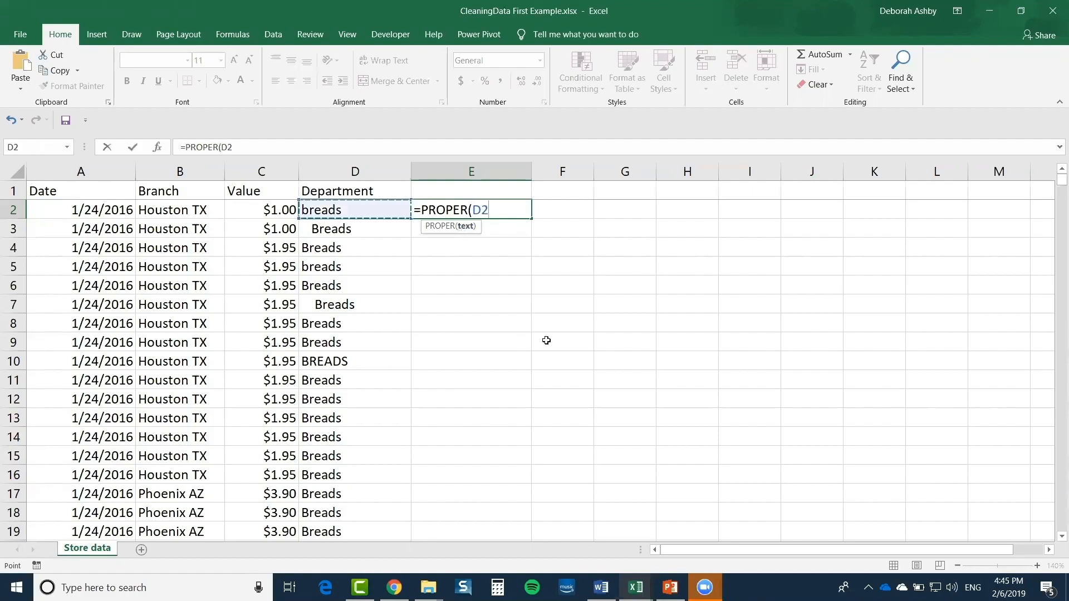
pyautogui.write(')')
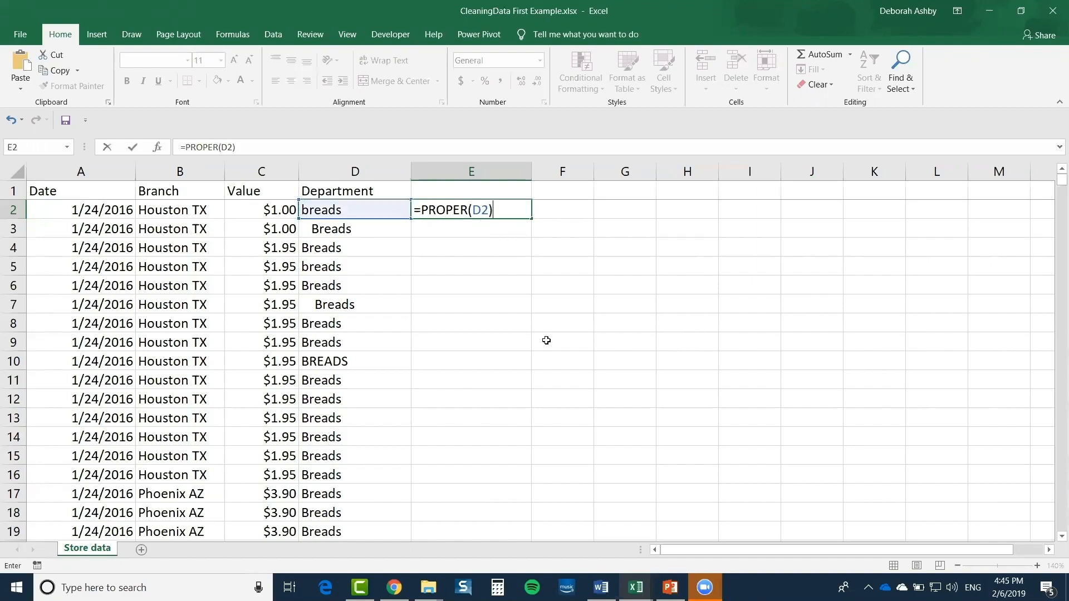
pyautogui.press('Return')
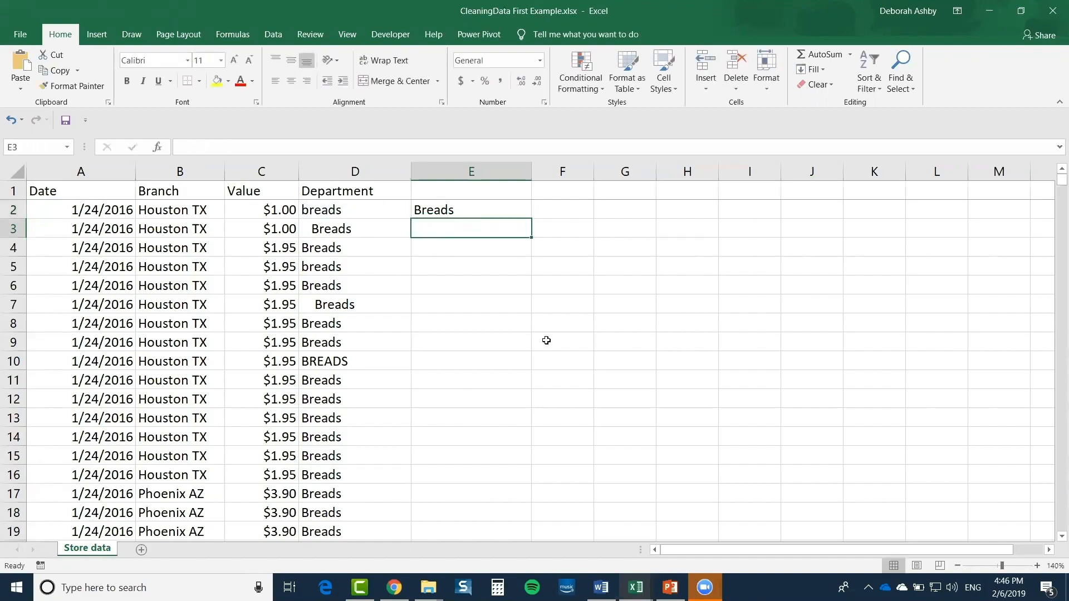
pyautogui.click(445, 212)
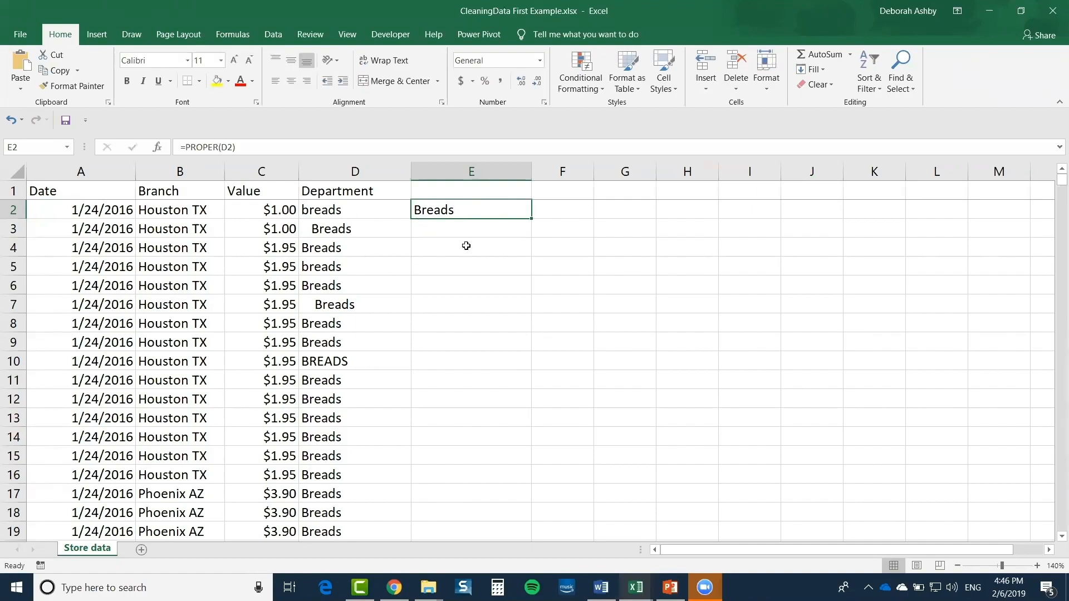
pyautogui.doubleClick(531, 218)
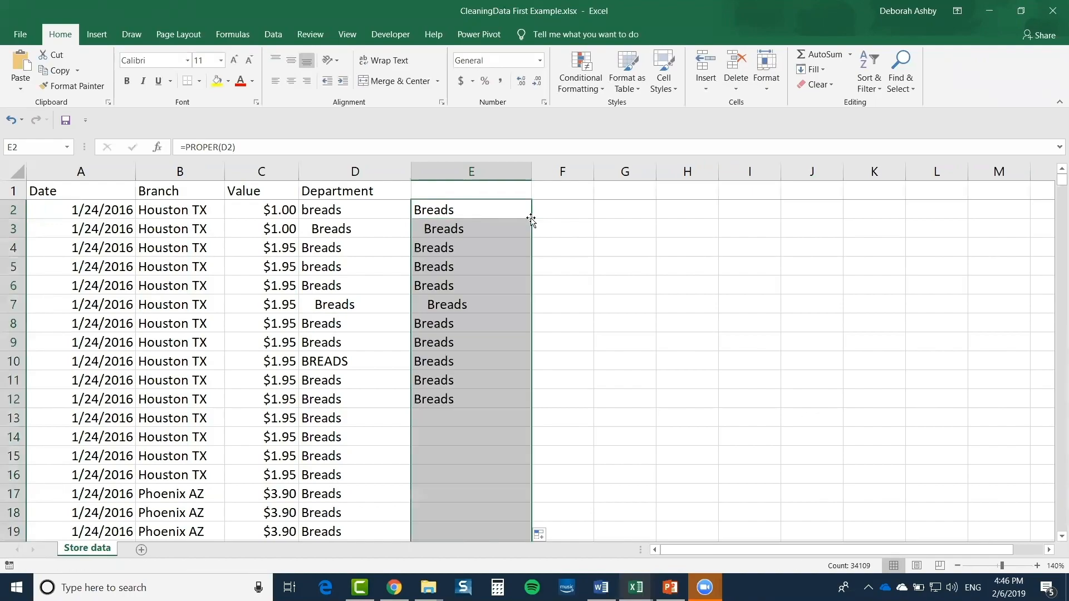
# Compare the converted values in rows 3, 7 and 10 with the original Department entries
pyautogui.click(683, 309)
pyautogui.click(427, 228)
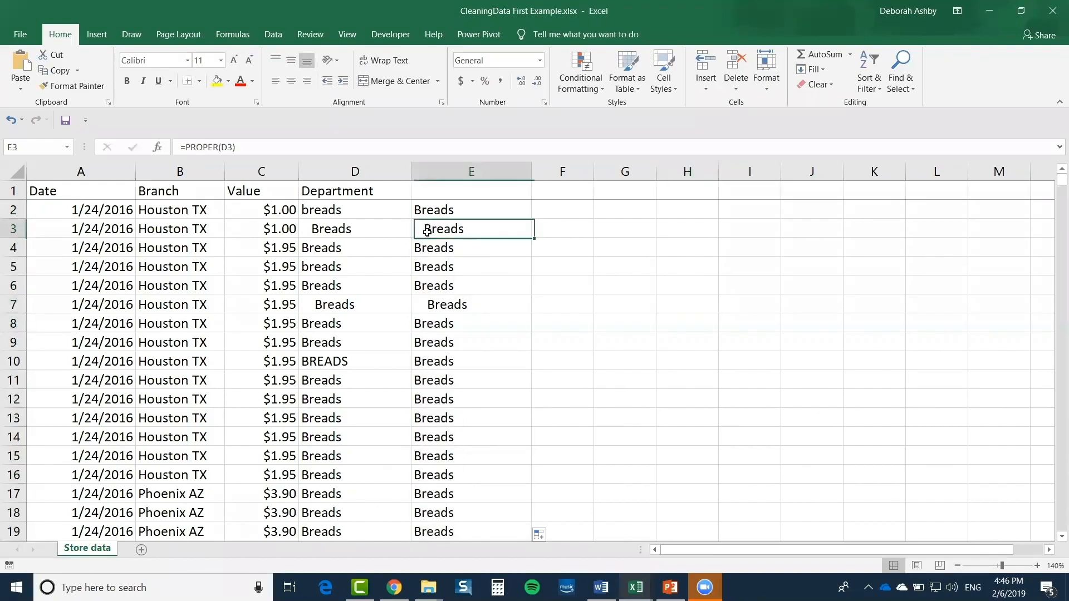
pyautogui.click(426, 307)
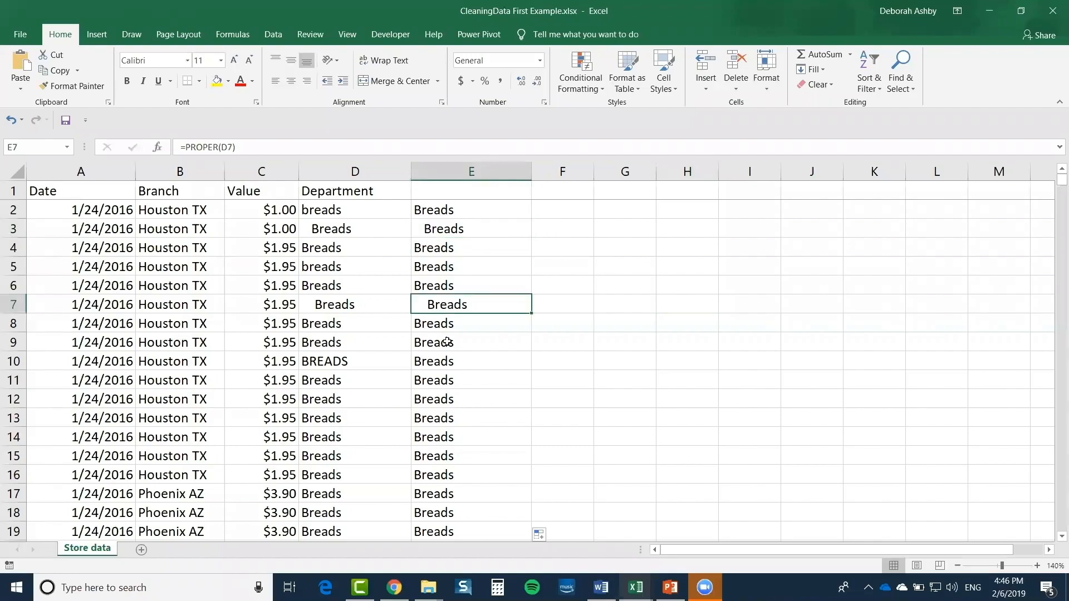
pyautogui.click(429, 363)
pyautogui.moveTo(356, 362); pyautogui.dragTo(477, 365)
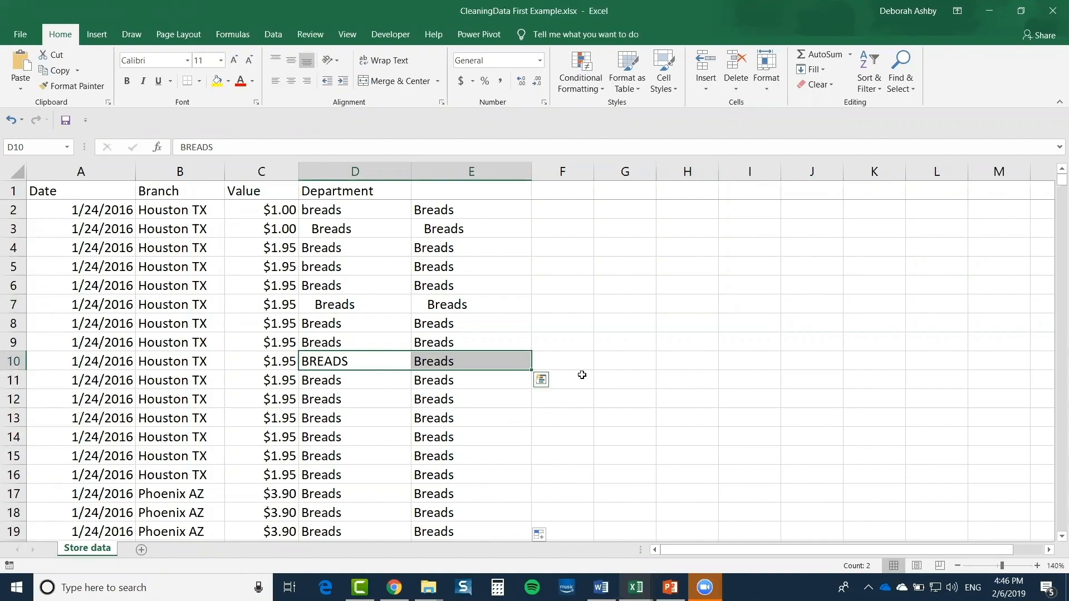
pyautogui.click(564, 211)
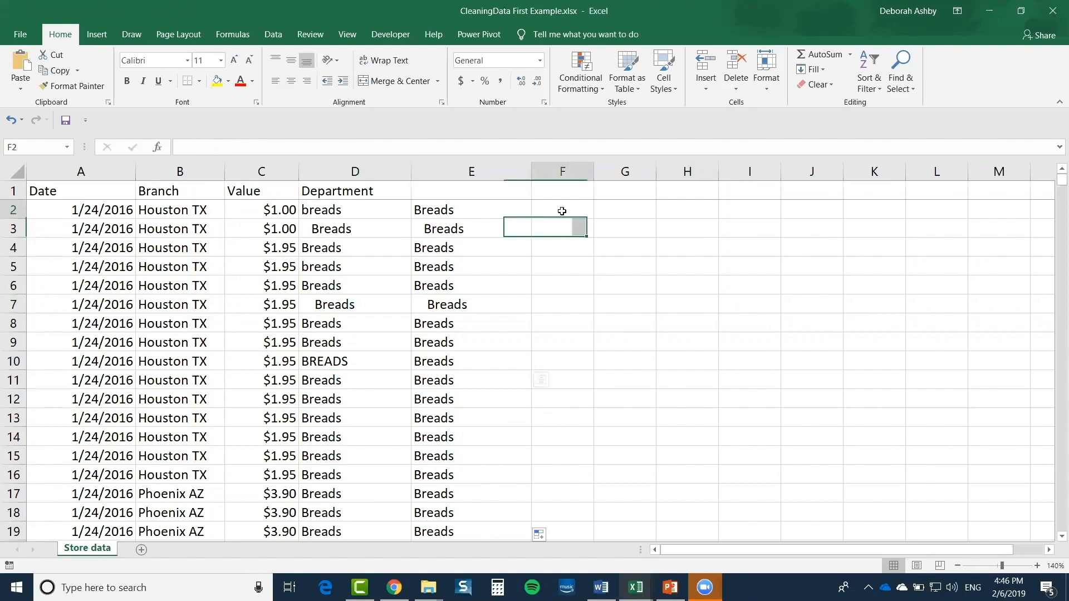
pyautogui.write('=')
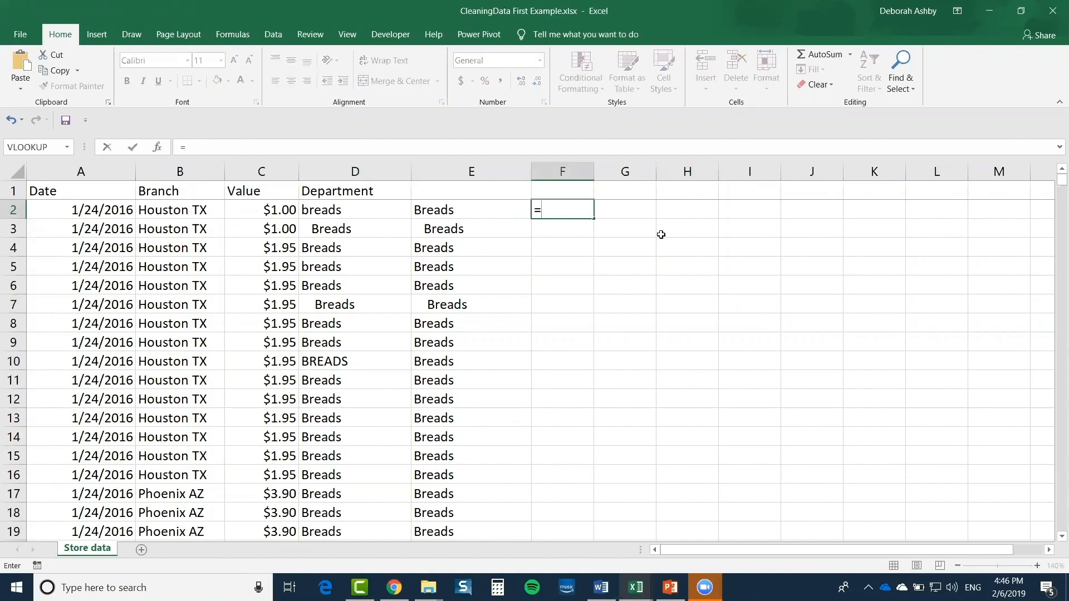
pyautogui.write('u')
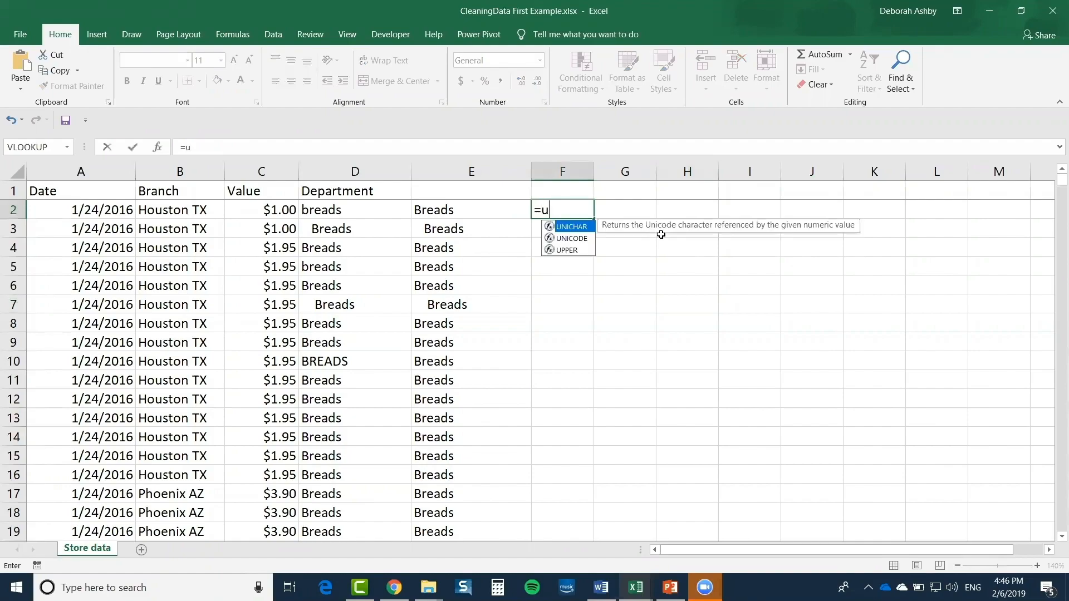
pyautogui.write('pper(')
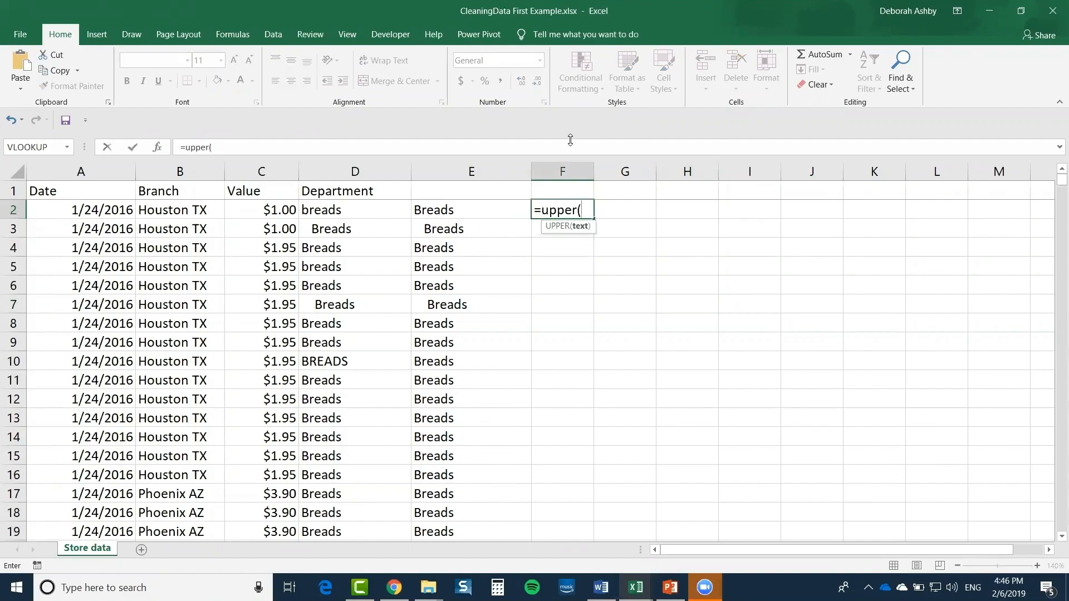
pyautogui.click(339, 209)
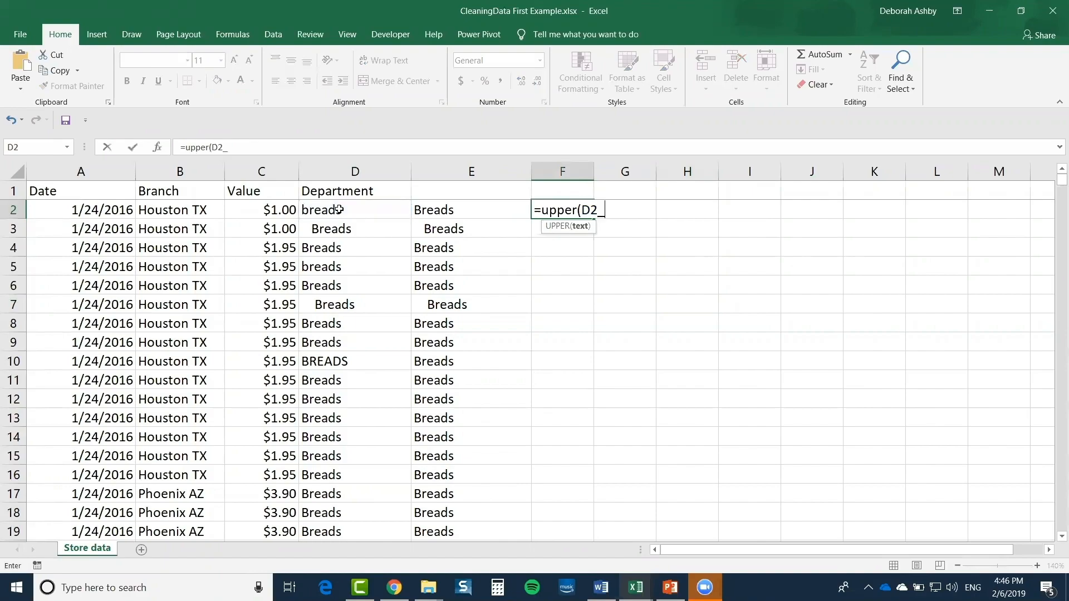
pyautogui.write(')')
pyautogui.press('Return')
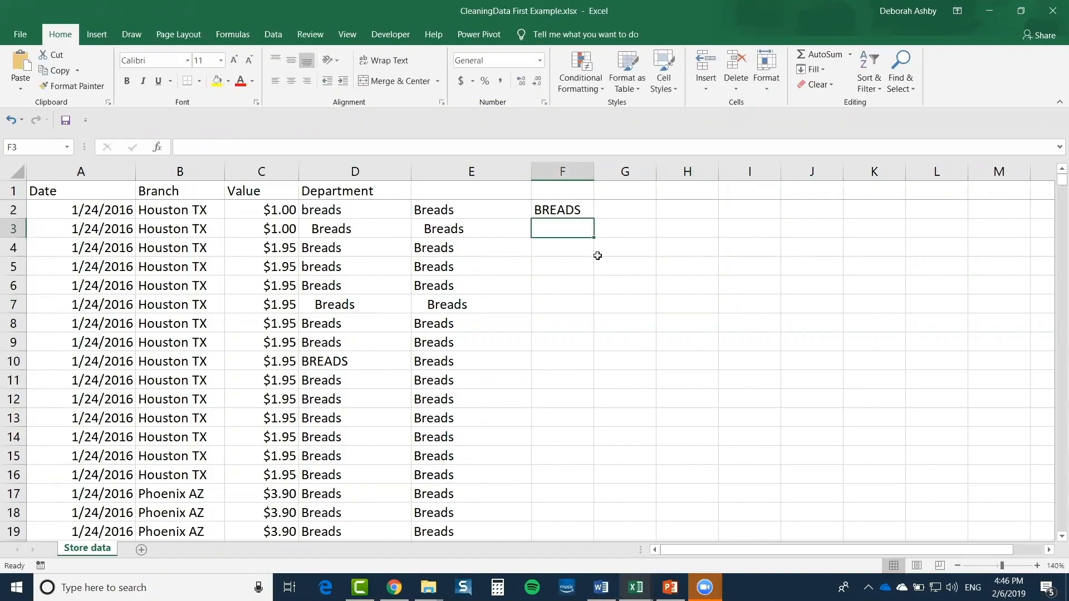
pyautogui.doubleClick(558, 210)
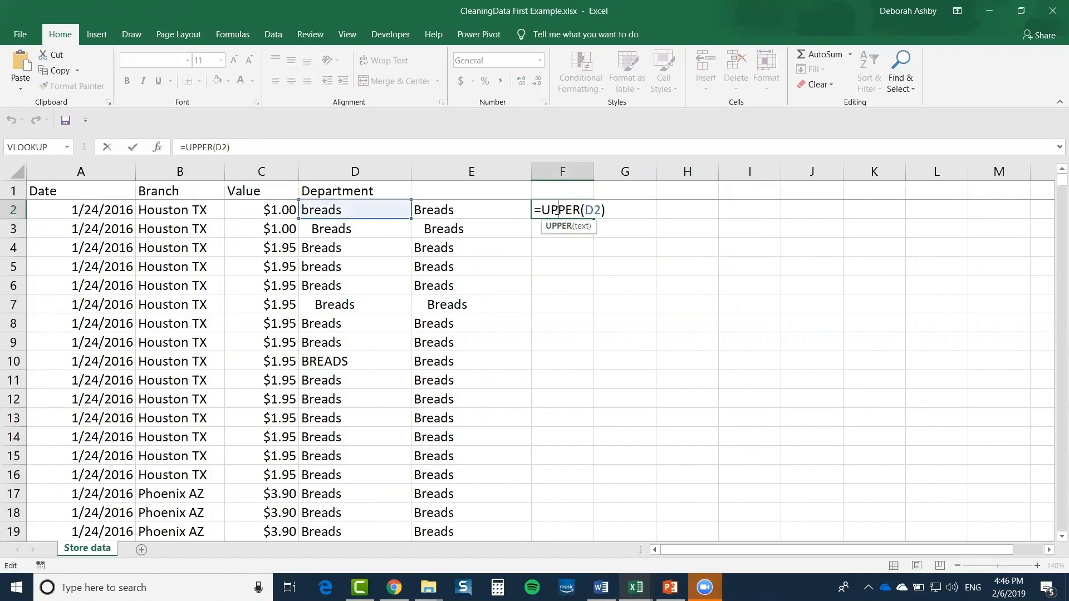
pyautogui.doubleClick(558, 210)
pyautogui.write('LOWER')
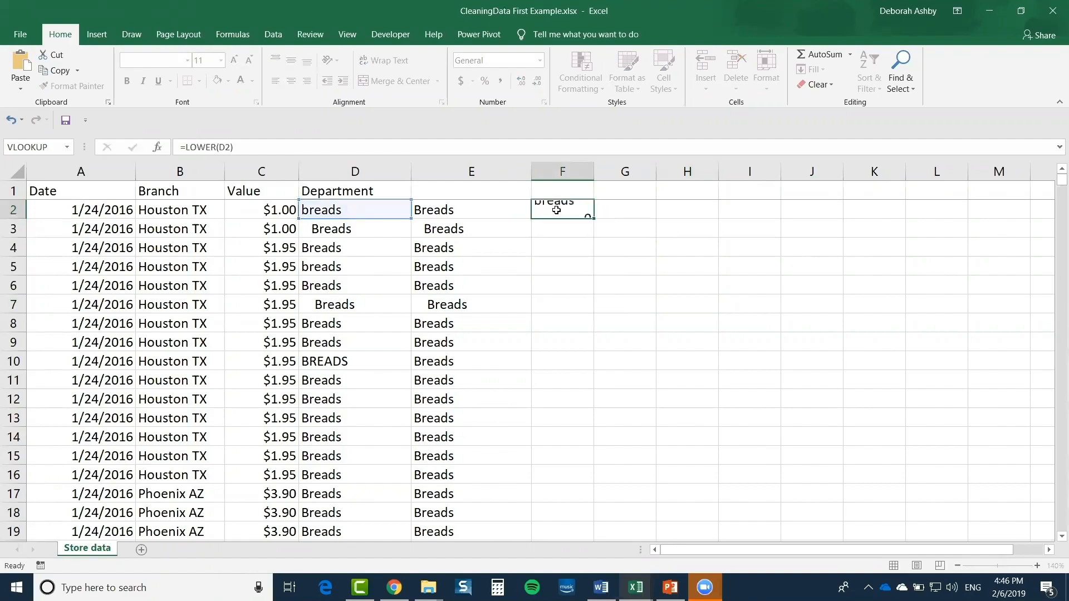
pyautogui.press('Return')
pyautogui.click(679, 285)
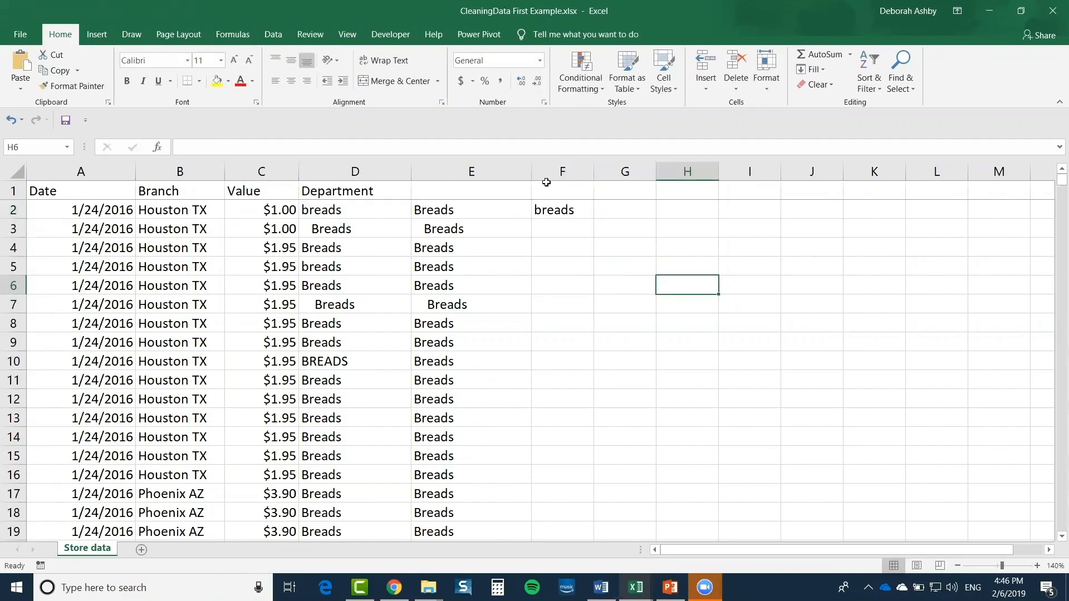
pyautogui.click(560, 209)
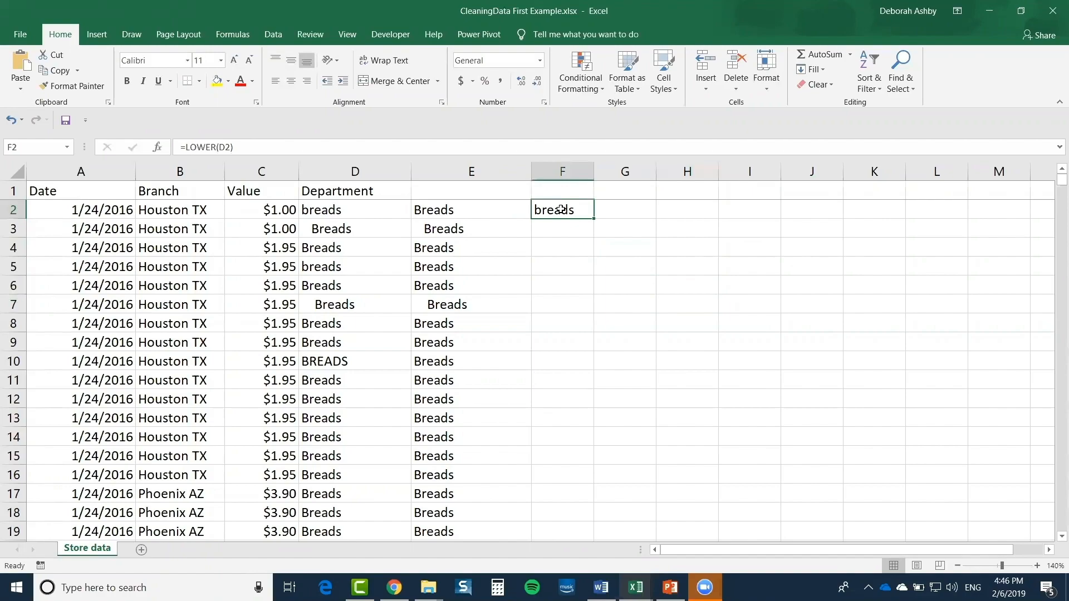
pyautogui.press('Delete')
pyautogui.click(485, 210)
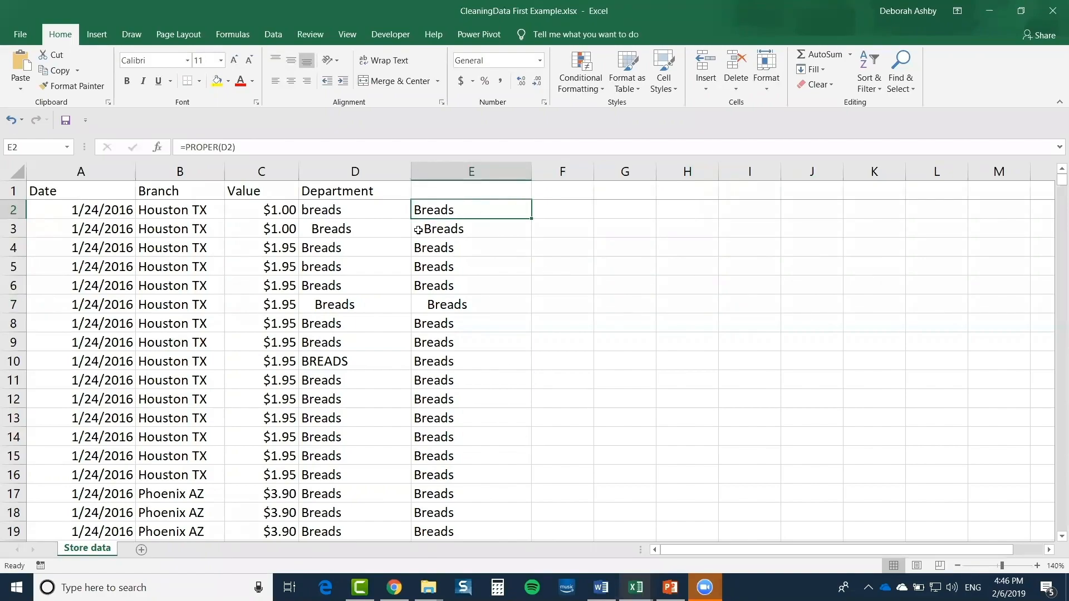
pyautogui.click(418, 230)
pyautogui.click(419, 303)
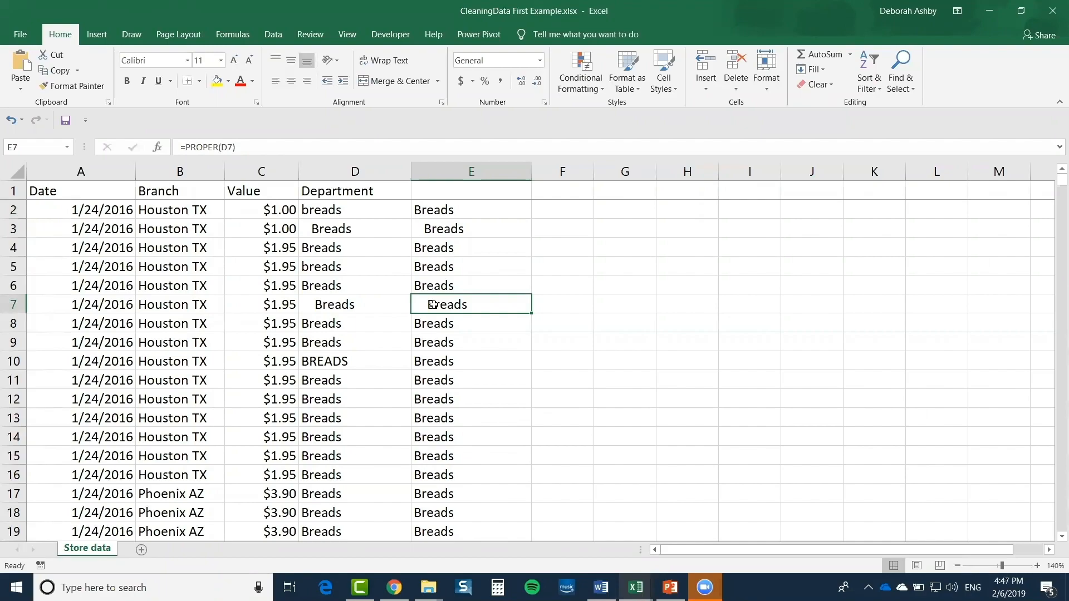
pyautogui.click(553, 212)
pyautogui.write('=TRIM(')
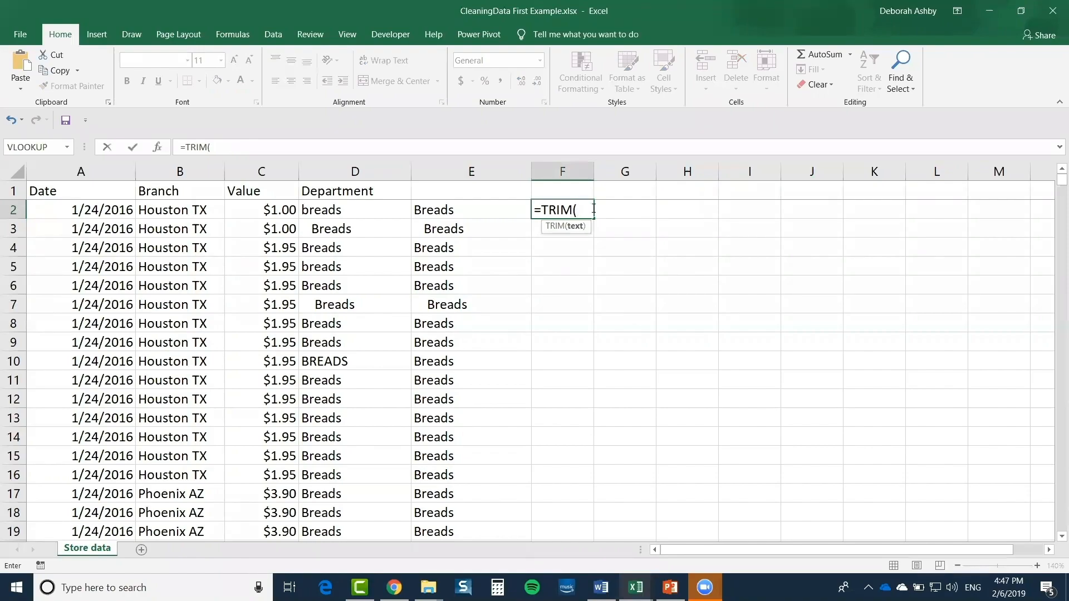
# Complete =TRIM(D2) in F2, fill it down to F9, and compare the trimmed results
pyautogui.click(354, 208)
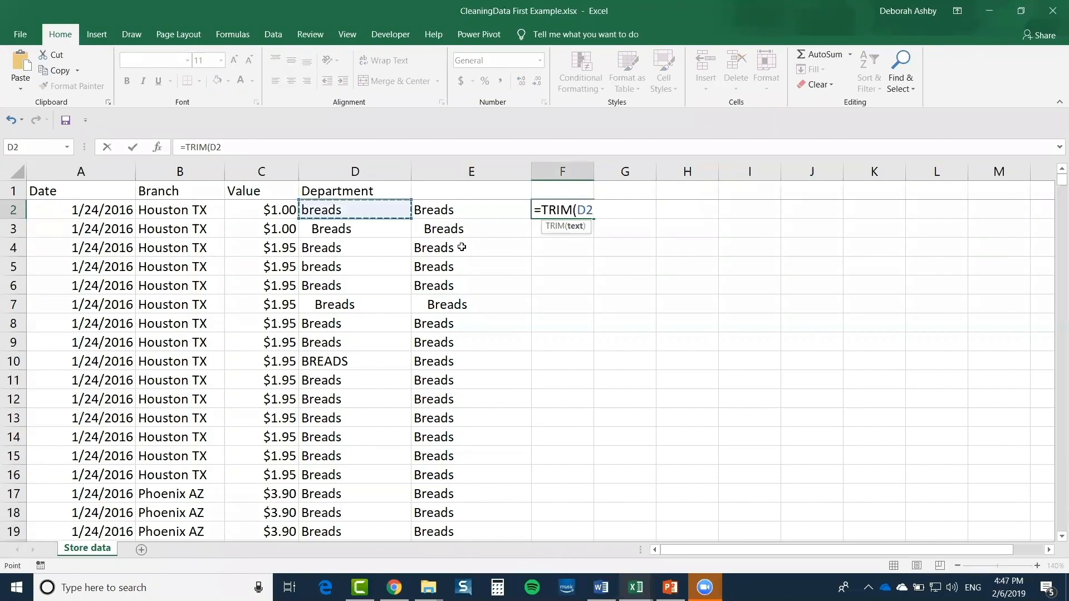
pyautogui.write(')')
pyautogui.press('Return')
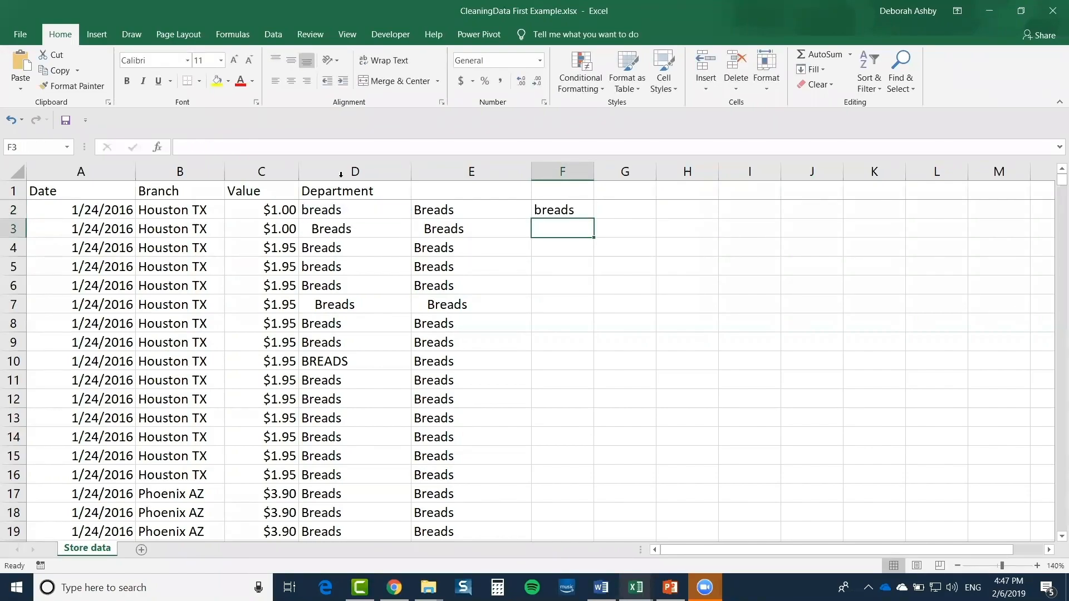
pyautogui.click(554, 210)
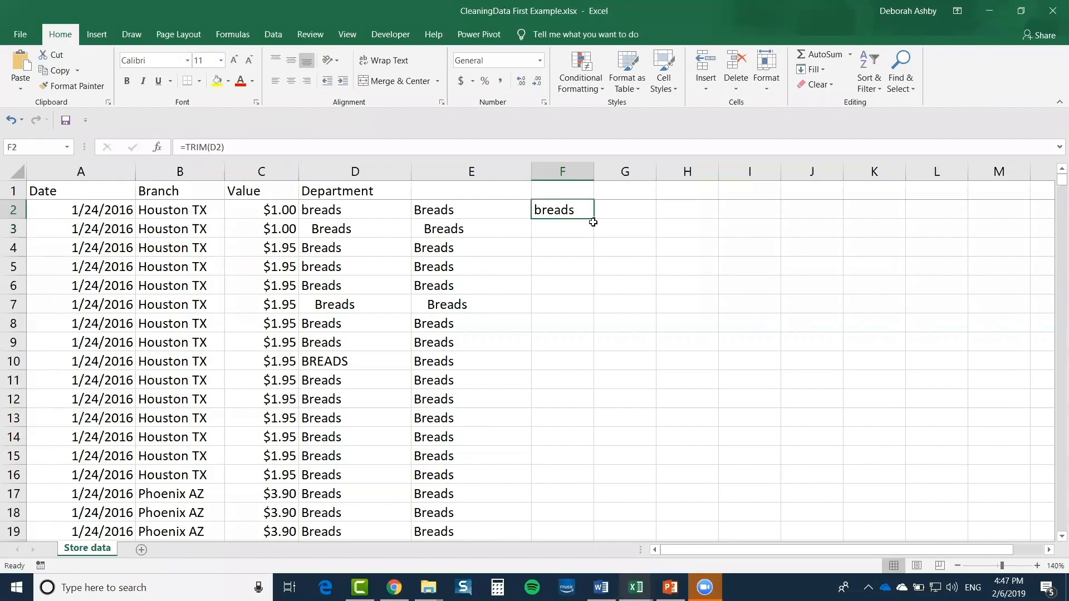
pyautogui.moveTo(594, 218); pyautogui.dragTo(593, 352)
pyautogui.click(306, 304)
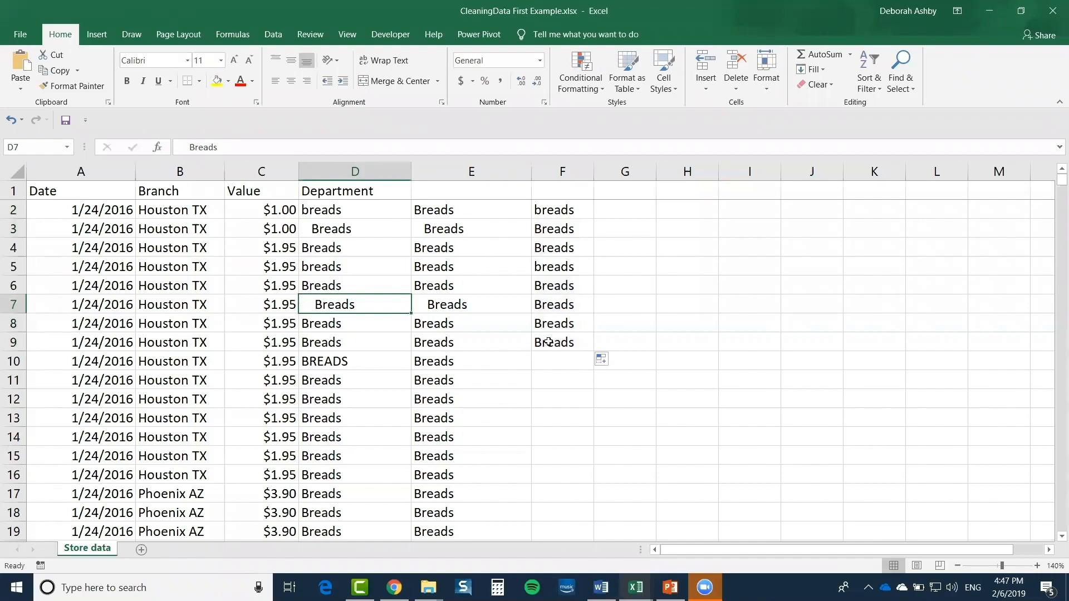
pyautogui.click(563, 246)
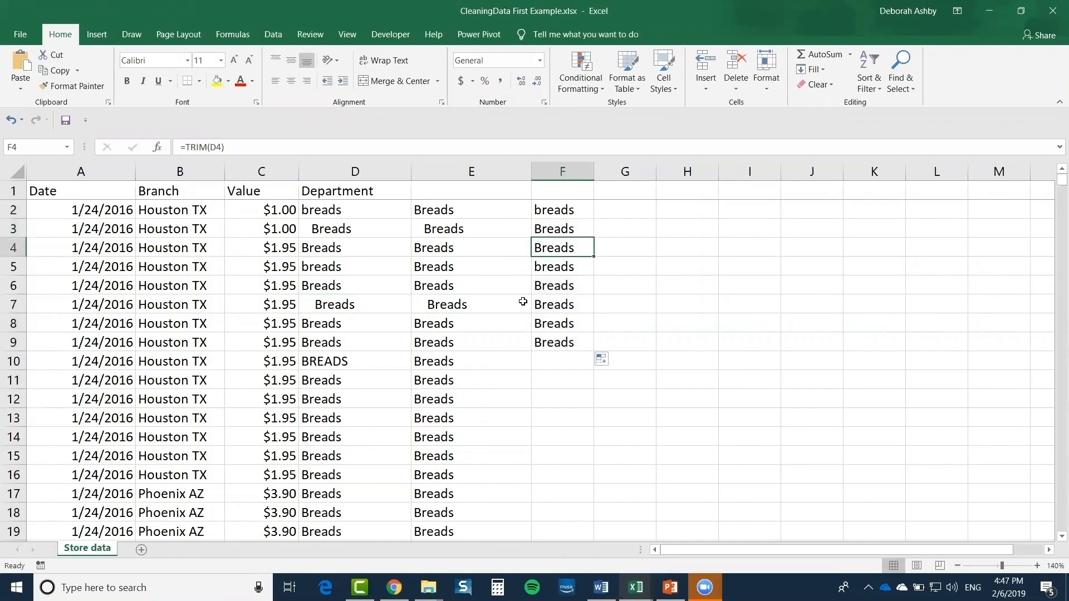
pyautogui.click(544, 210)
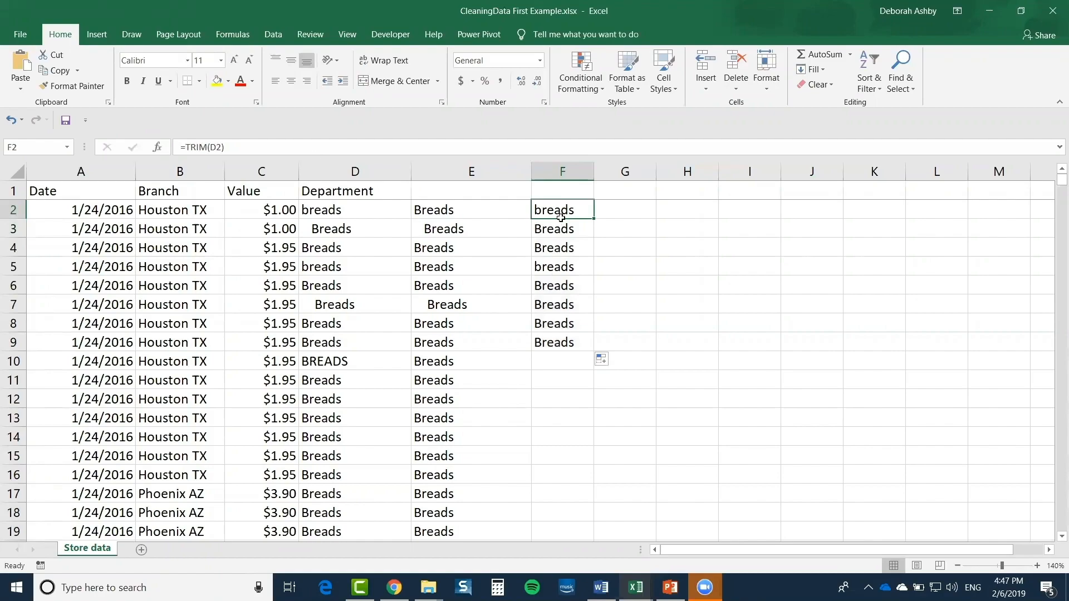
# Delete the trial results in F2:F9 and open E2's =PROPER(D2) formula for editing
pyautogui.moveTo(560, 217); pyautogui.dragTo(582, 344)
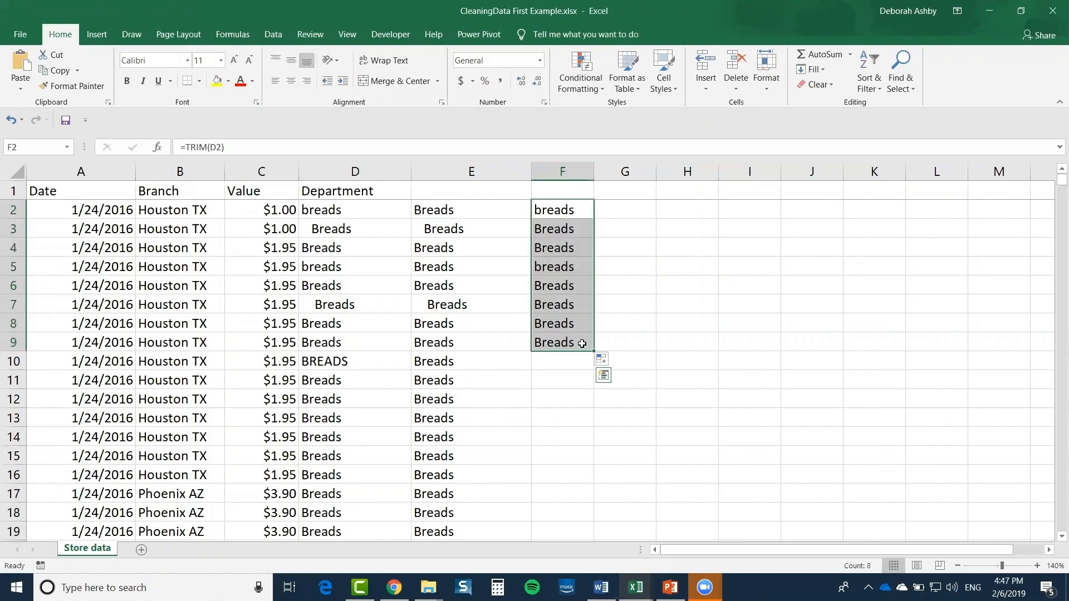
pyautogui.press('Delete')
pyautogui.click(486, 210)
pyautogui.doubleClick(488, 210)
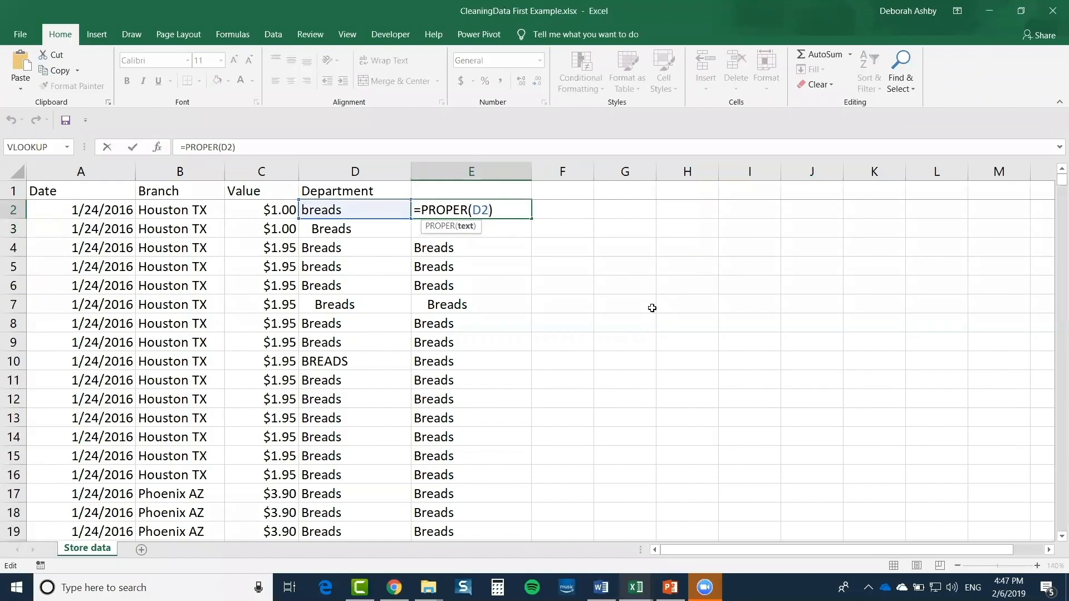
# Rewrite E2 as =TRIM(PROPER(D2)), accepting Excel's bracket correction, so it shows 'Breads'
pyautogui.click(421, 209)
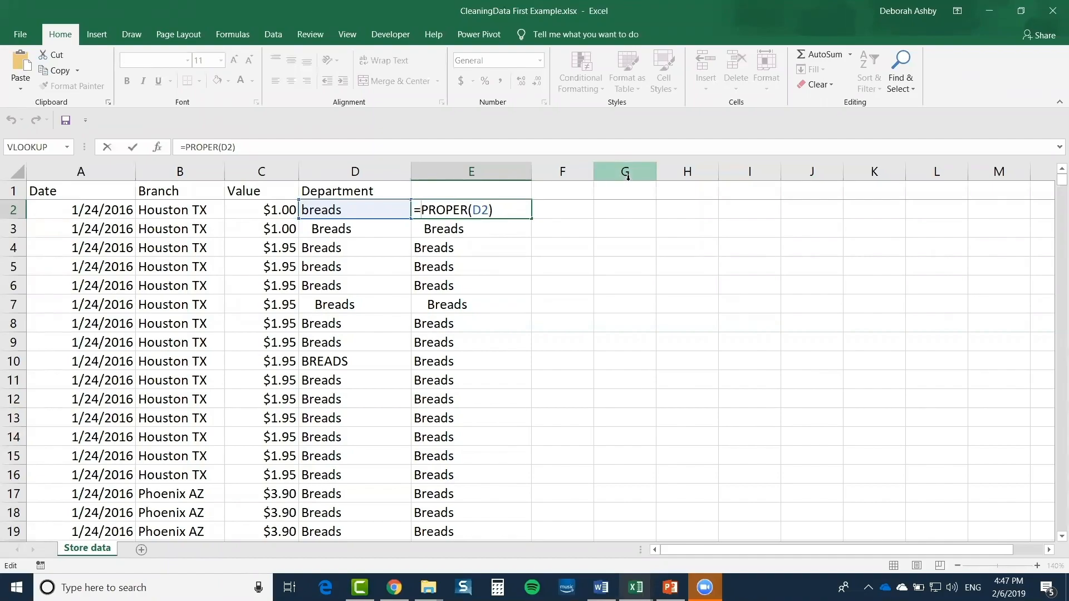
pyautogui.write('TRIM(')
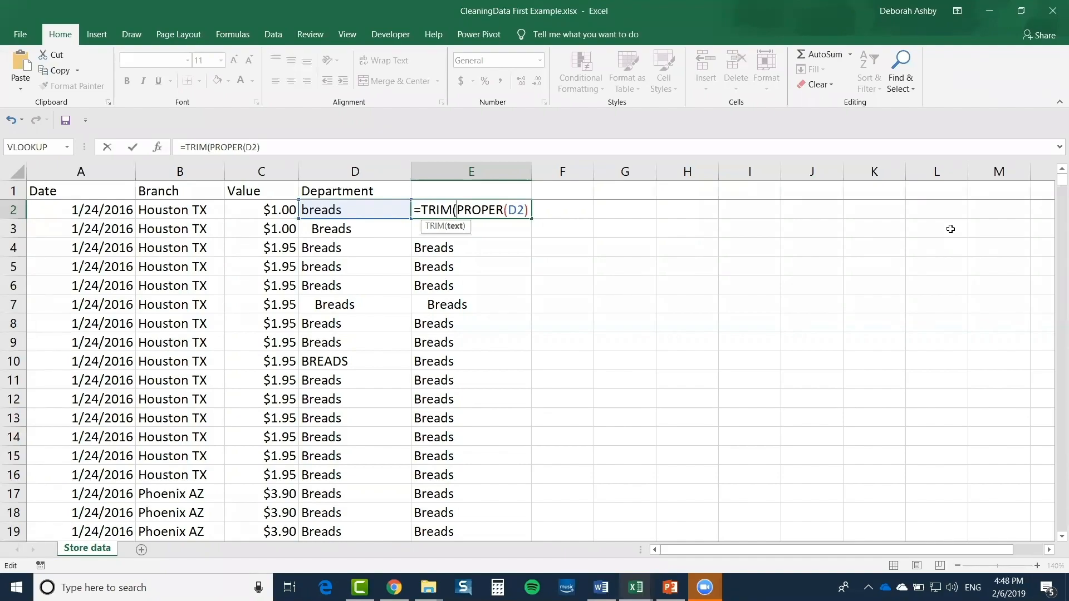
pyautogui.press('Return')
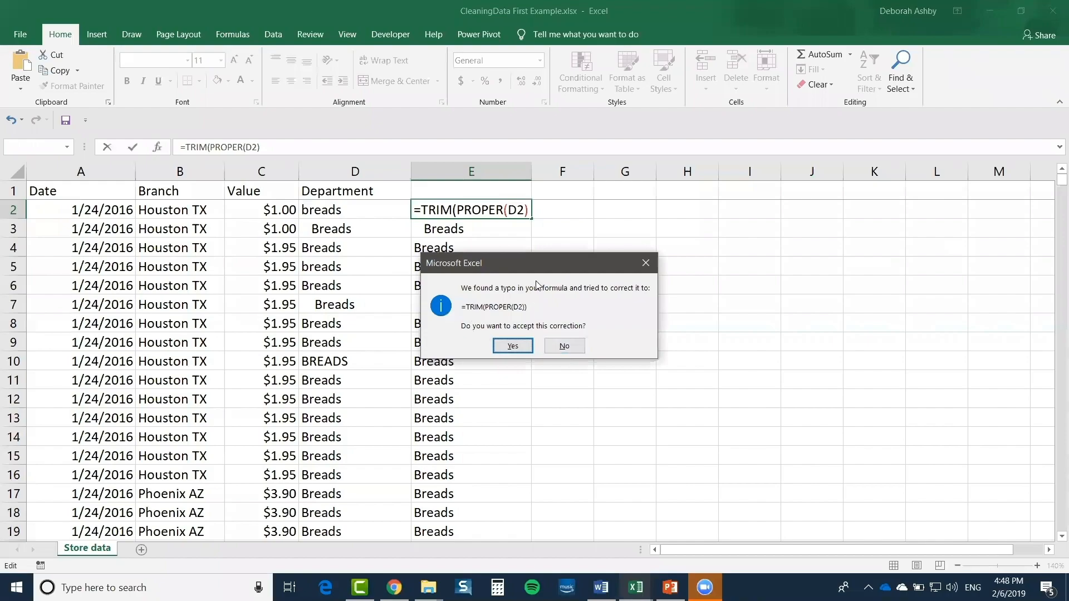
pyautogui.moveTo(541, 263); pyautogui.dragTo(715, 156)
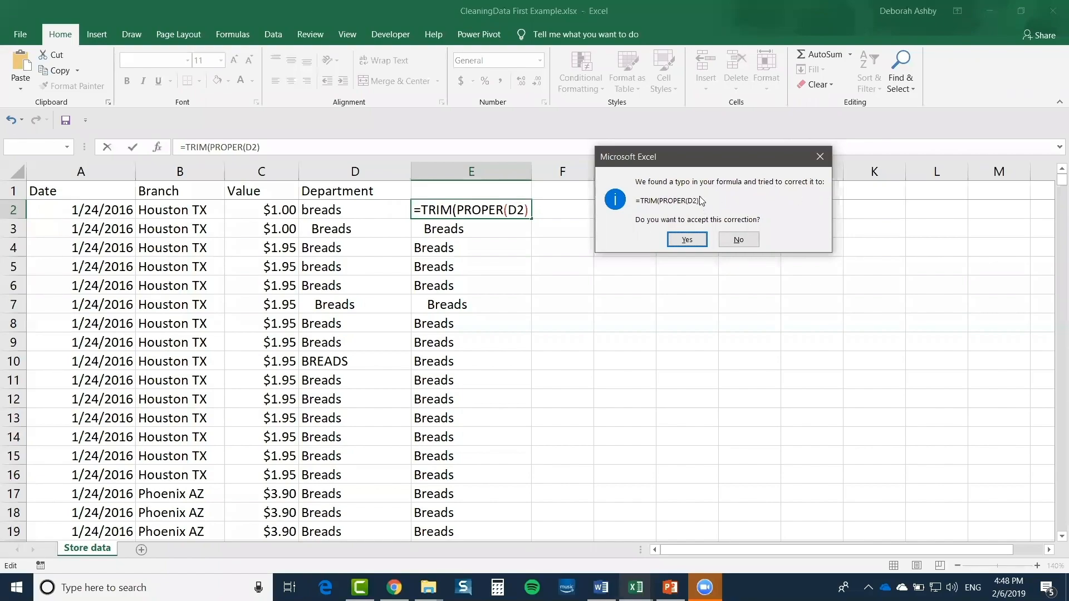
pyautogui.click(686, 240)
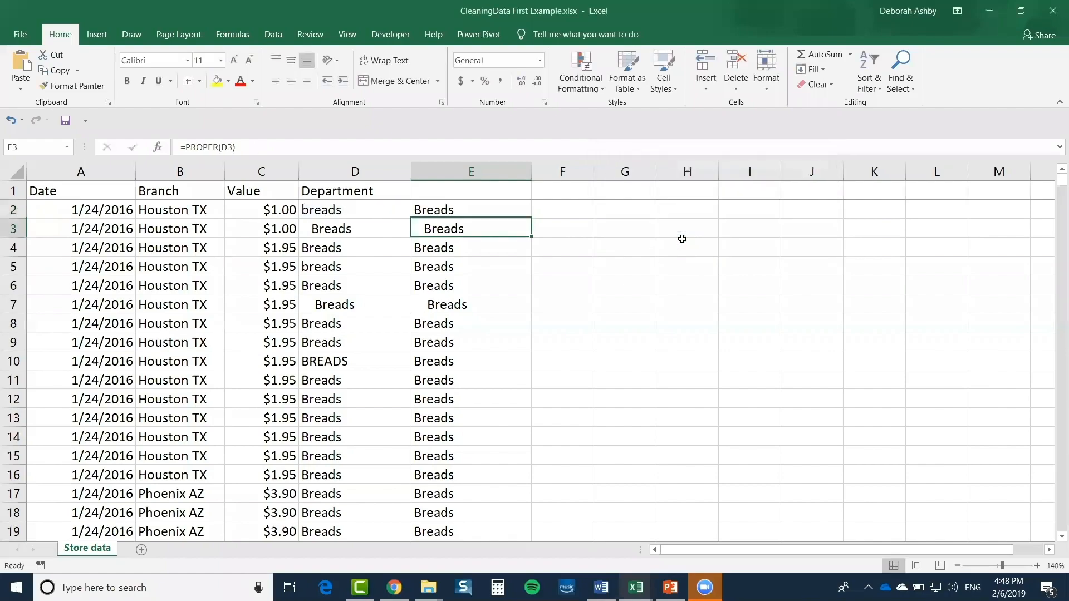
pyautogui.doubleClick(472, 210)
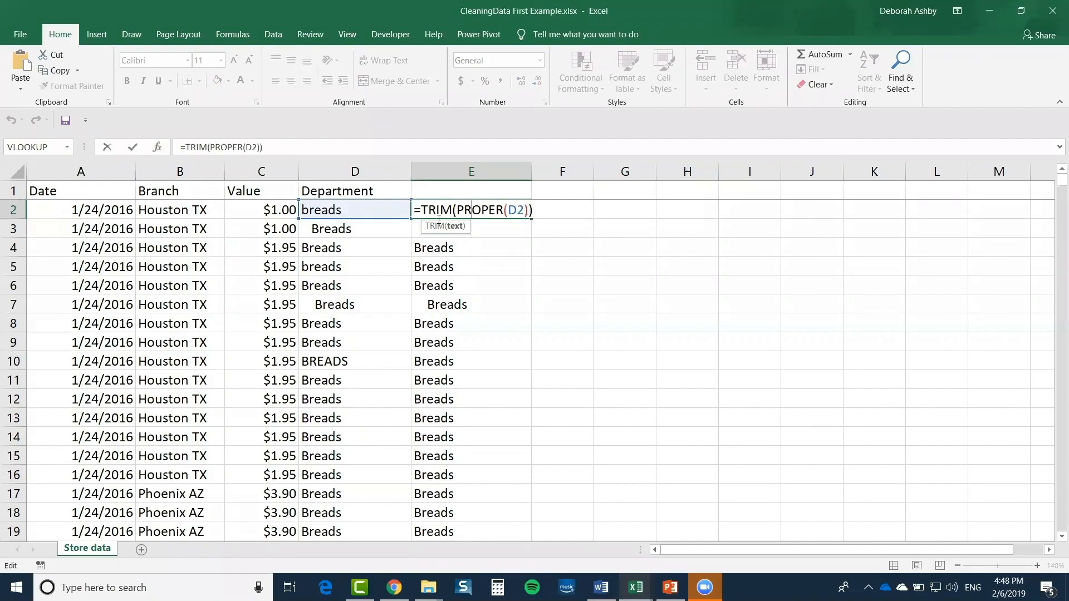
pyautogui.click(471, 211)
pyautogui.click(534, 210)
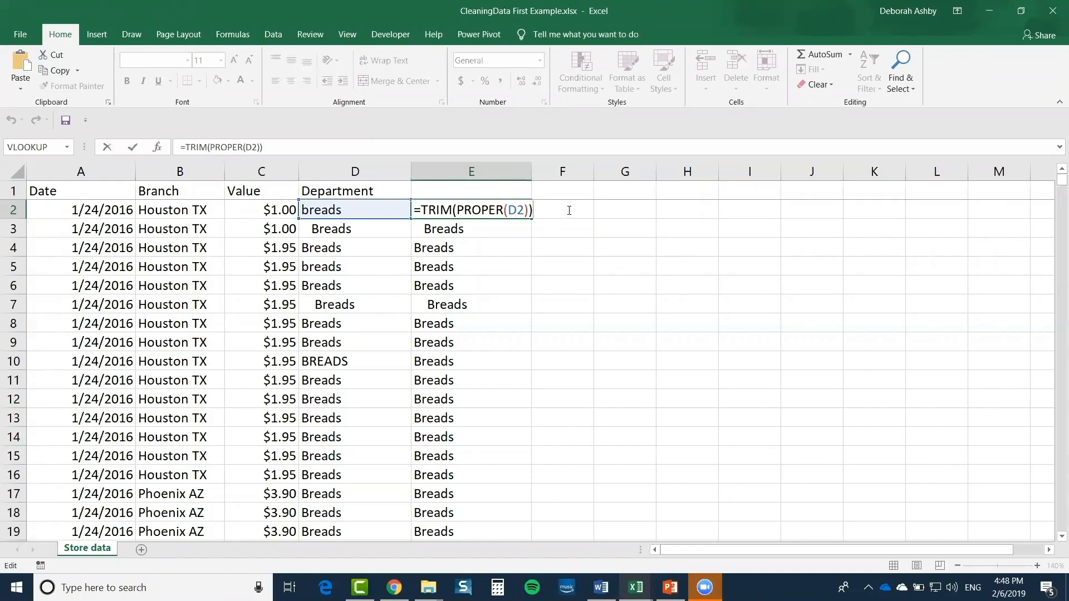
pyautogui.press('Return')
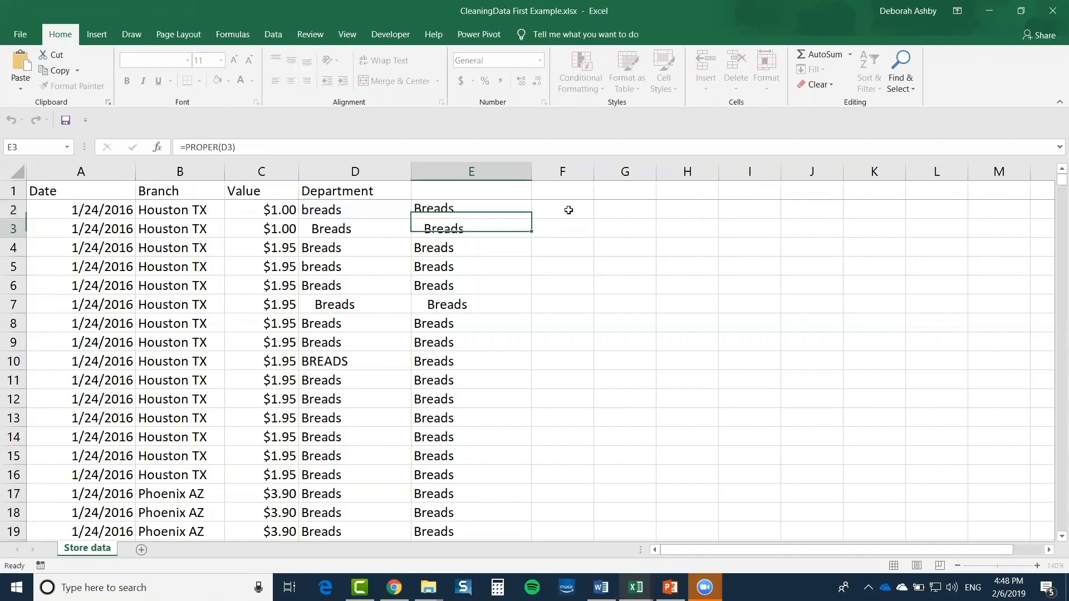
pyautogui.click(510, 212)
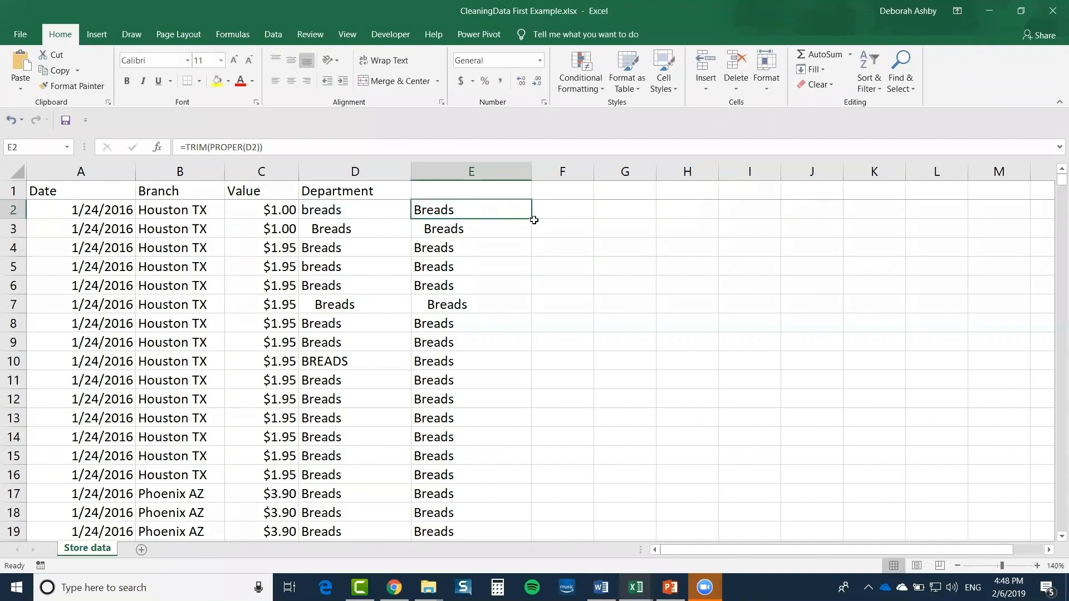
# Fill =TRIM(PROPER(D2)) down column E, add the header 'Department' in E1, and select the column
pyautogui.doubleClick(534, 221)
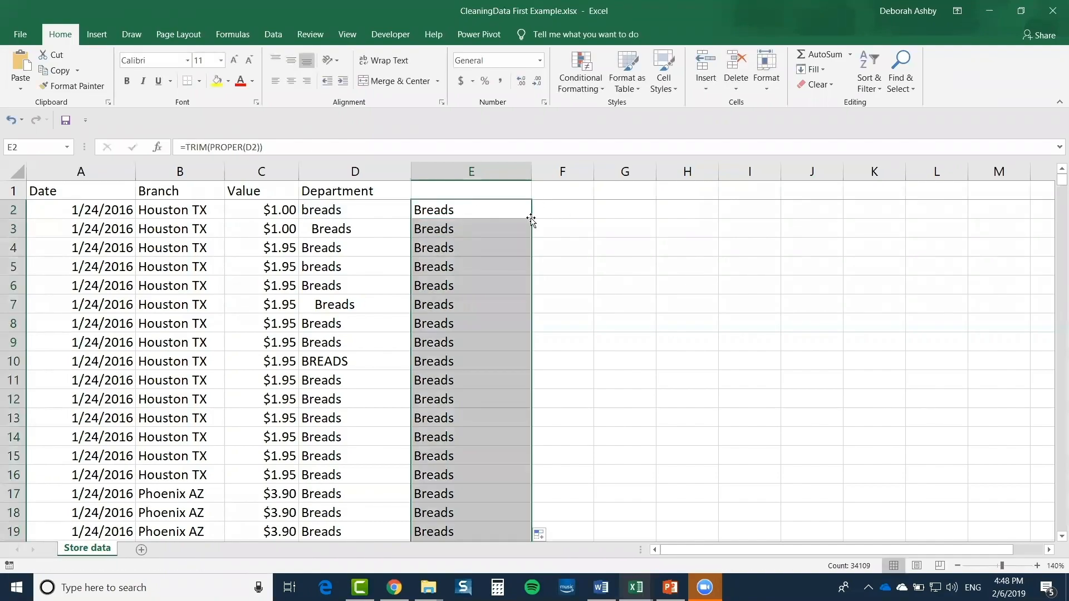
pyautogui.click(605, 311)
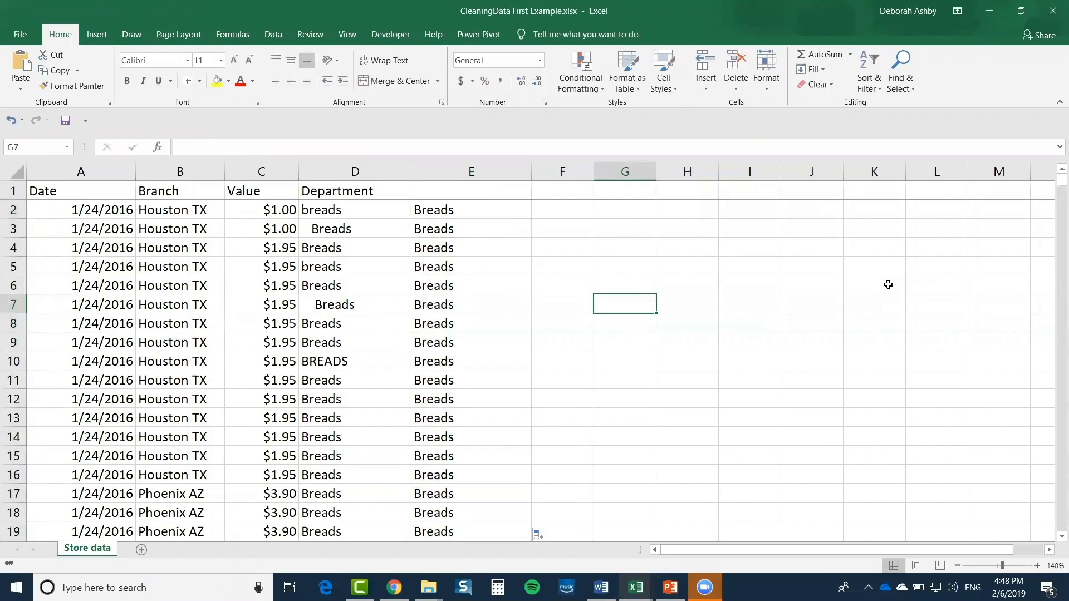
pyautogui.click(439, 194)
pyautogui.write('Department')
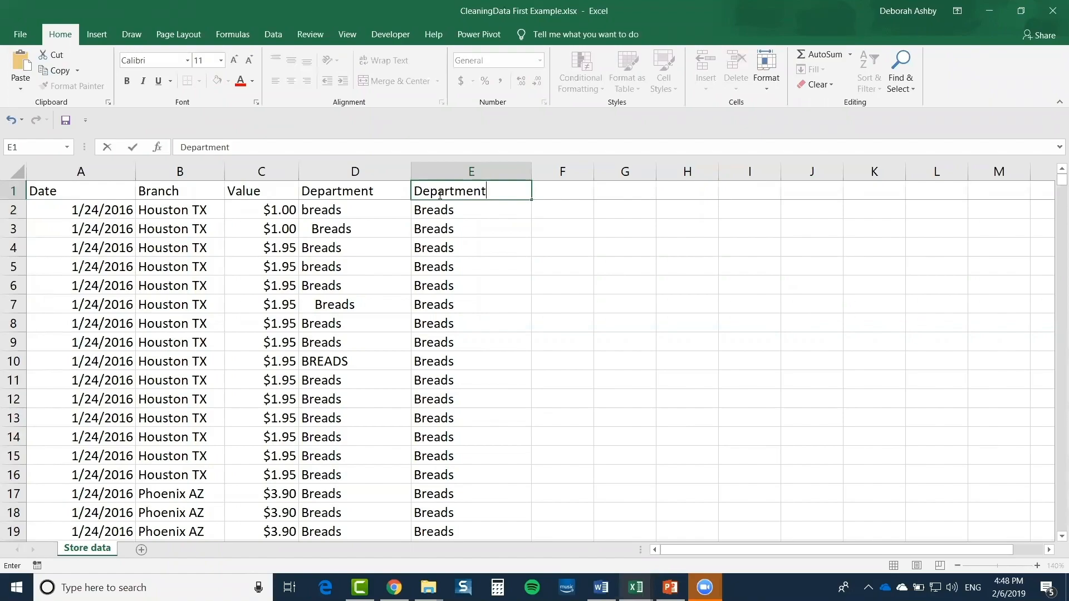
pyautogui.click(667, 282)
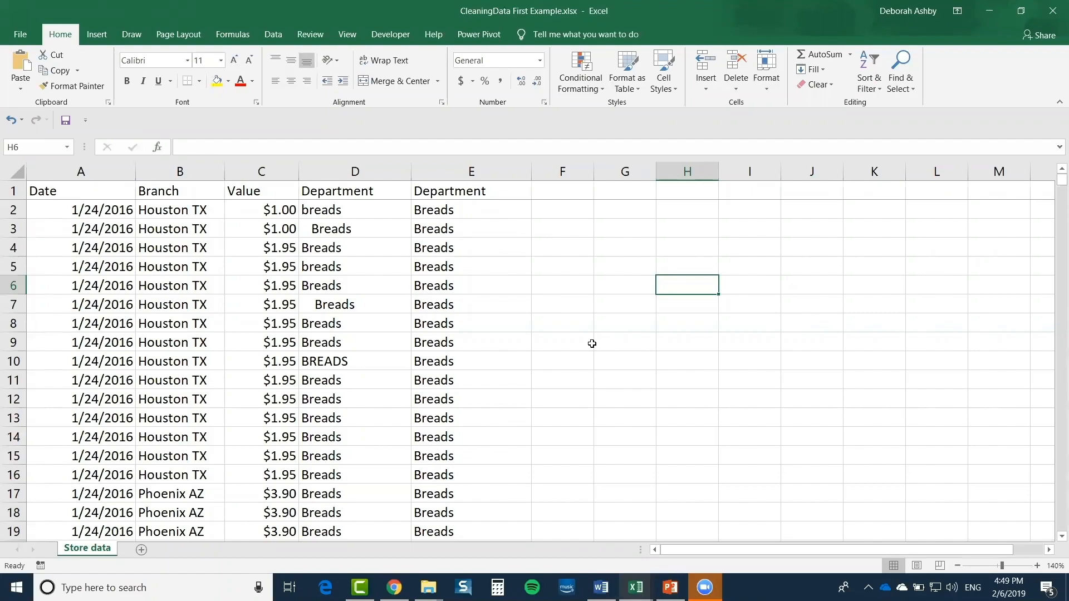
pyautogui.click(447, 198)
pyautogui.hotkey('ctrl', 'shift', 'Down')
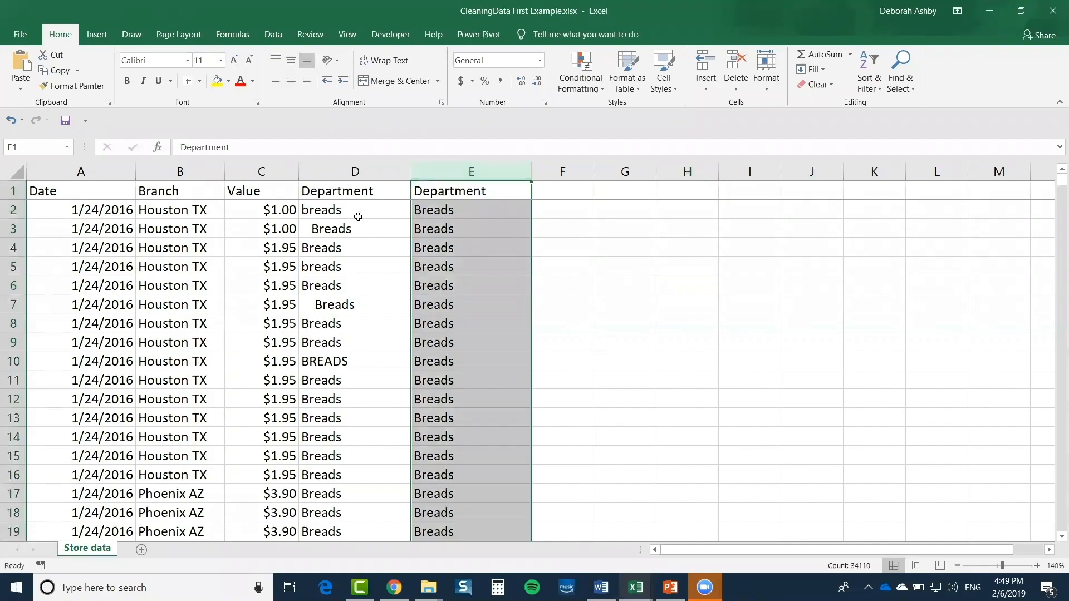
pyautogui.click(332, 169)
pyautogui.rightClick(332, 171)
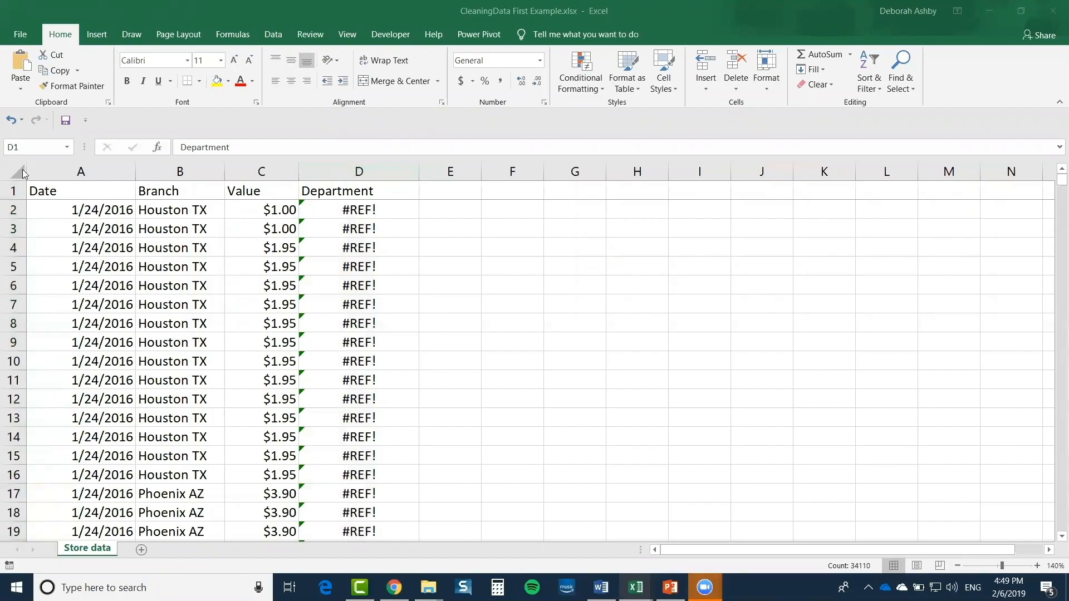
pyautogui.click(9, 124)
pyautogui.click(9, 125)
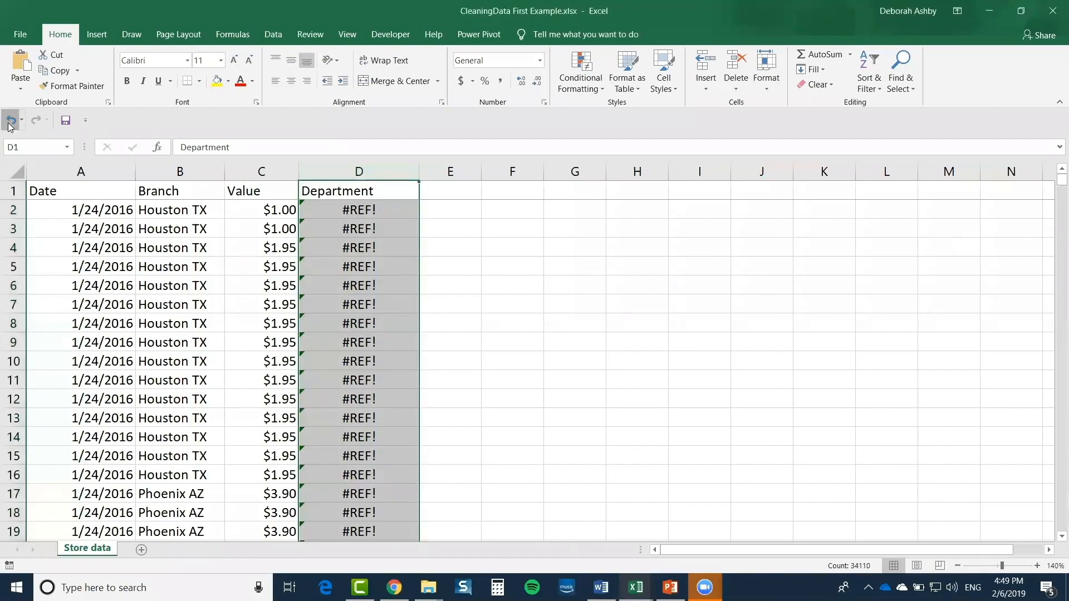
pyautogui.click(489, 211)
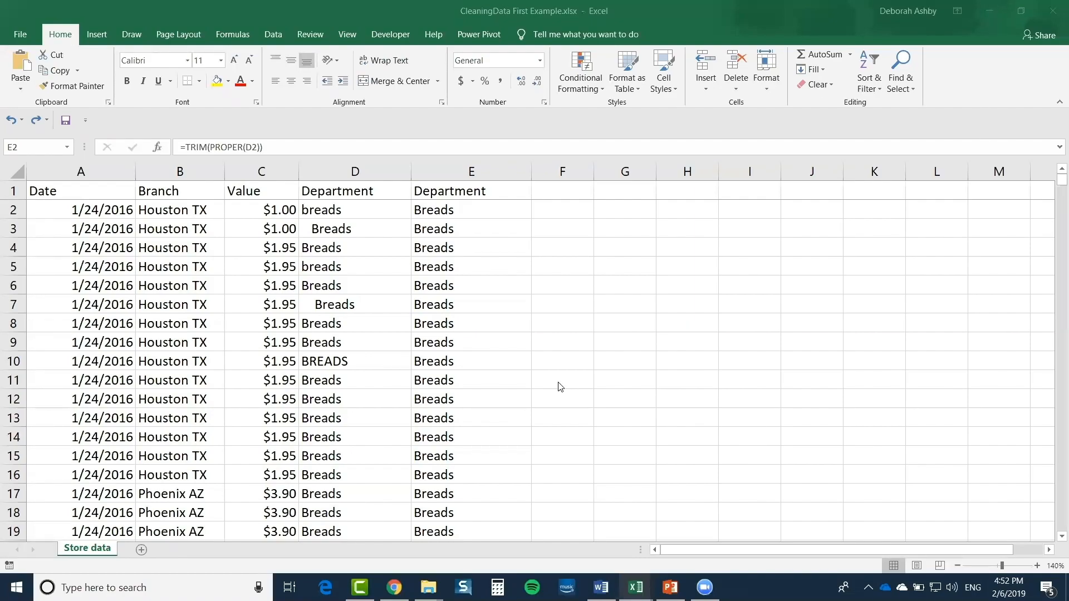
pyautogui.click(476, 215)
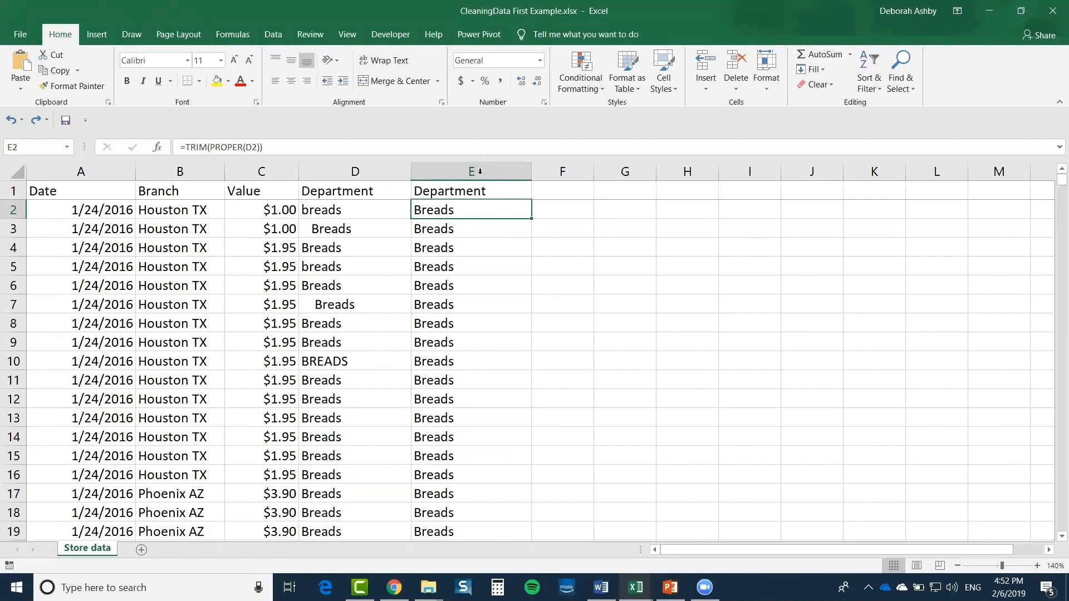
# Copy column E, paste it as values over column D, and verify D2 reads Breads
pyautogui.click(476, 170)
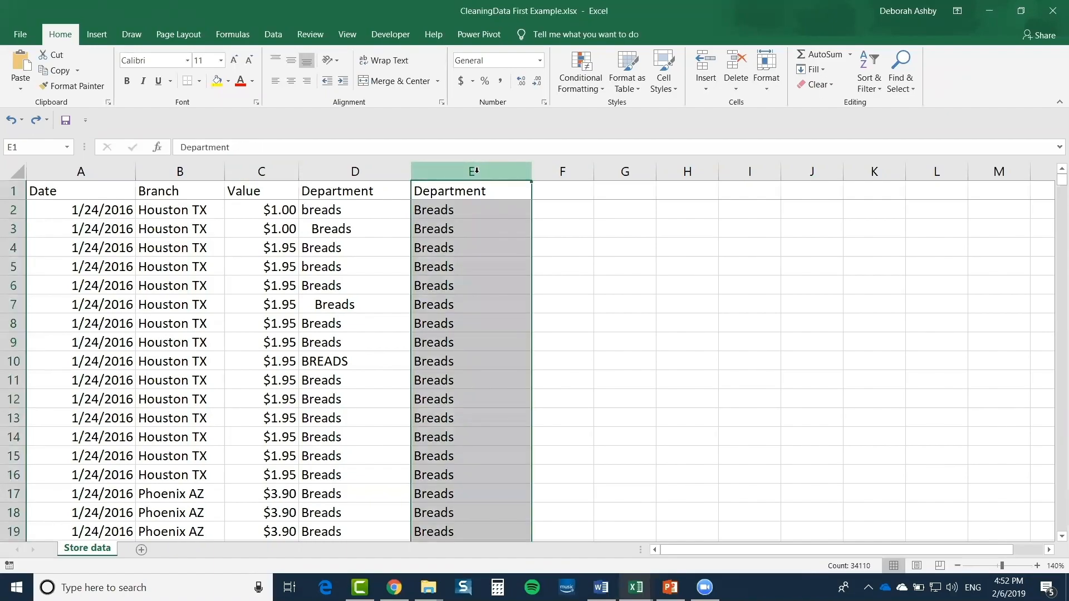
pyautogui.rightClick(466, 173)
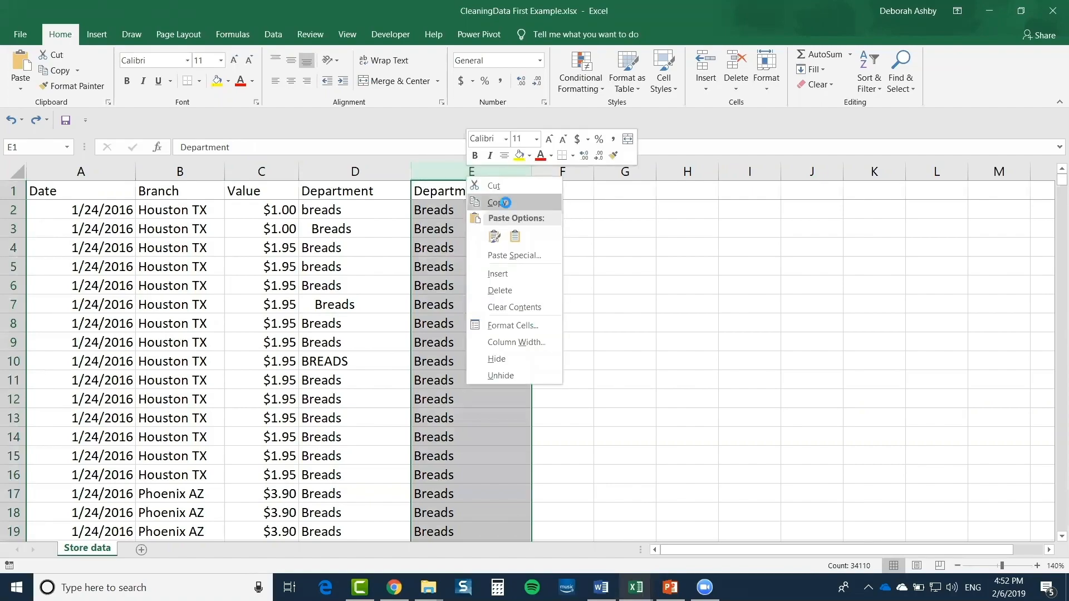
pyautogui.click(501, 203)
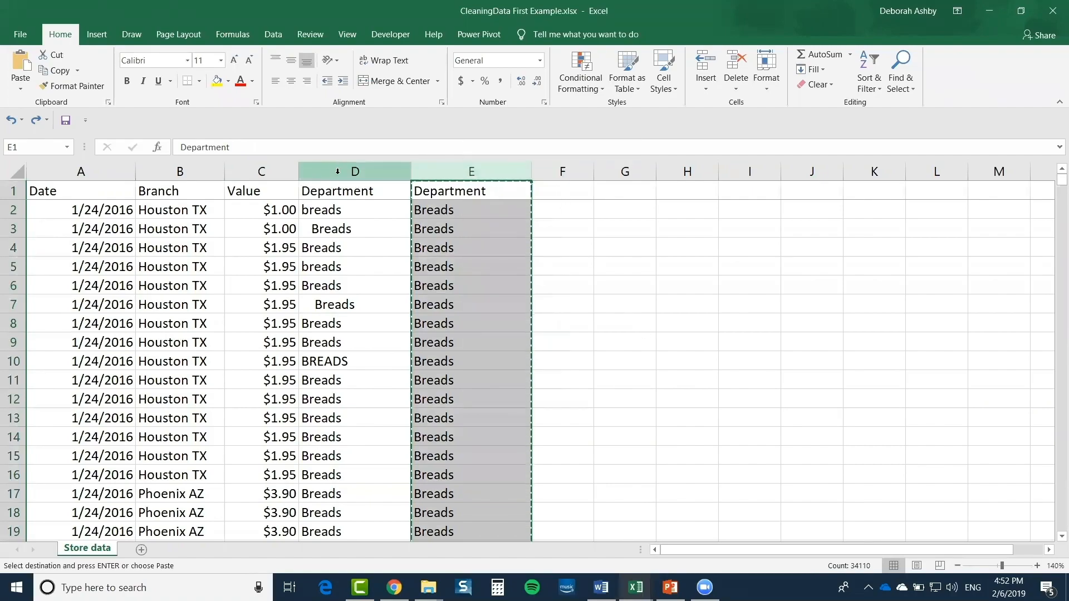
pyautogui.click(363, 172)
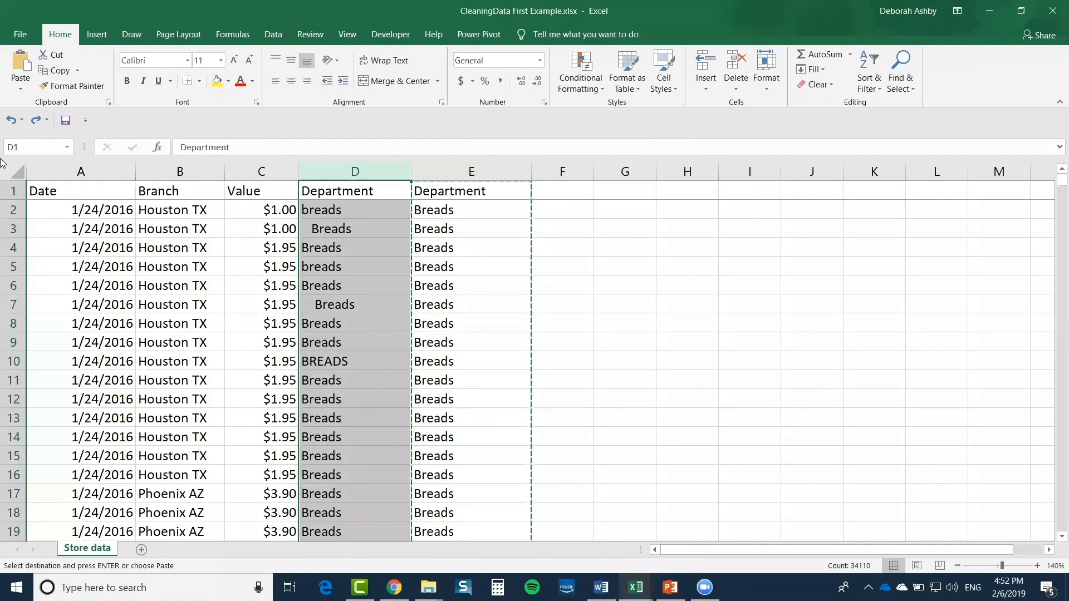
pyautogui.click(21, 89)
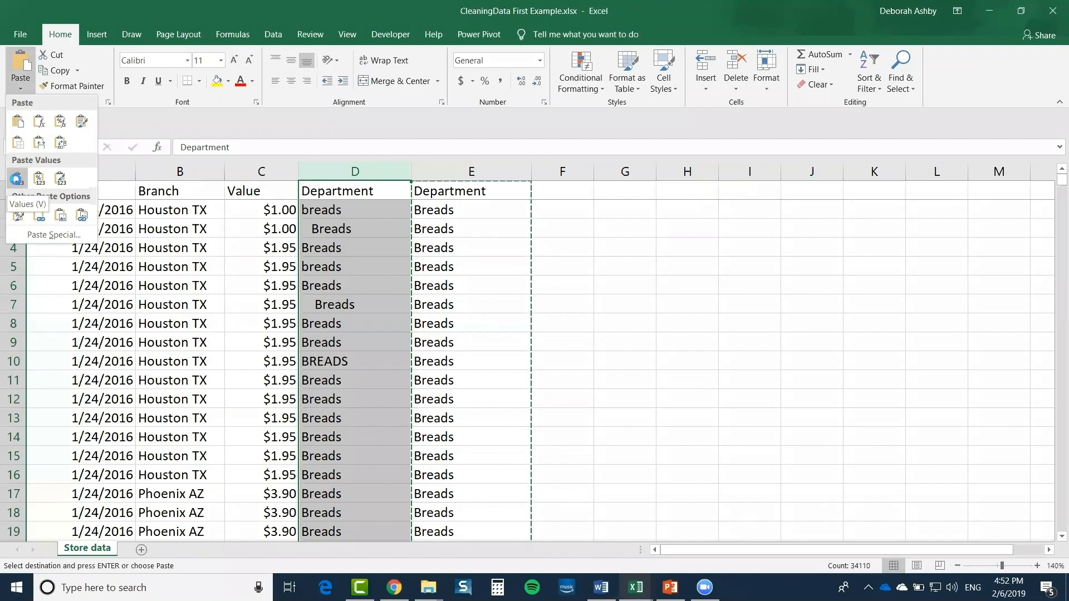
pyautogui.click(16, 178)
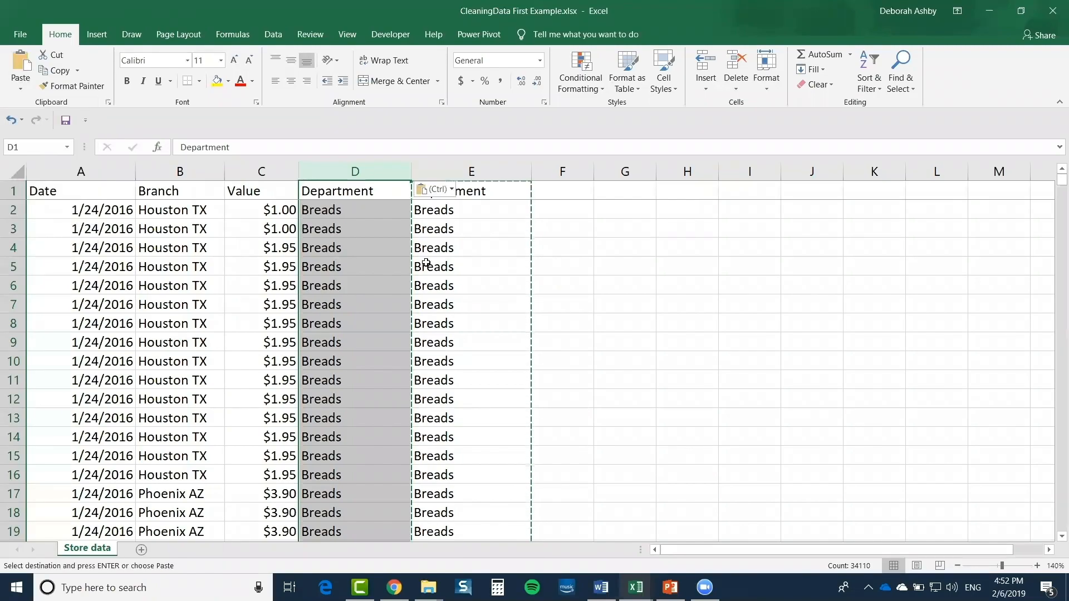
pyautogui.press('Escape')
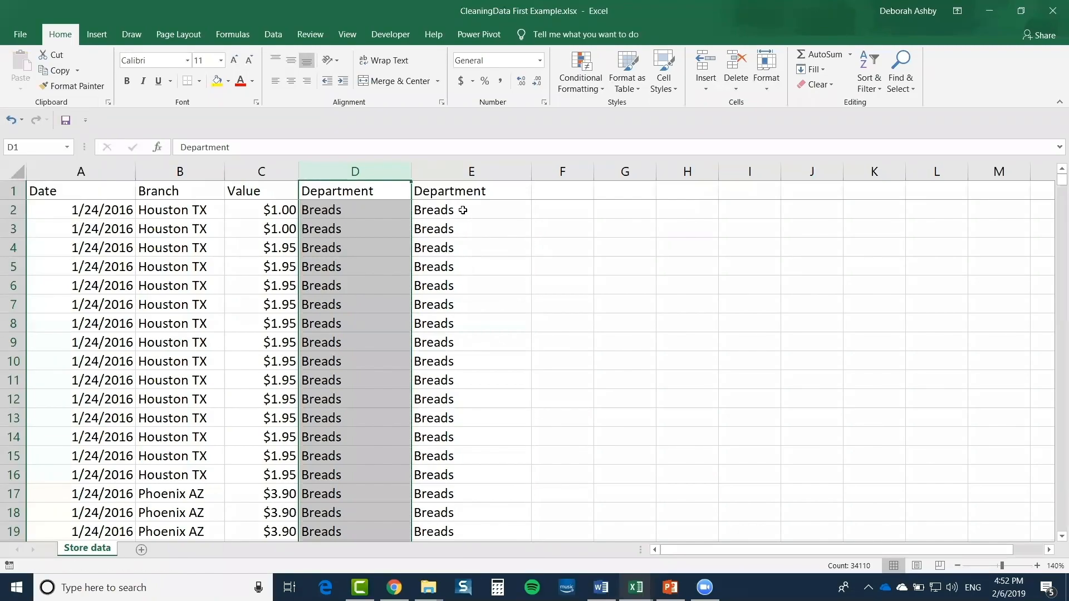
pyautogui.moveTo(463, 206); pyautogui.dragTo(471, 456)
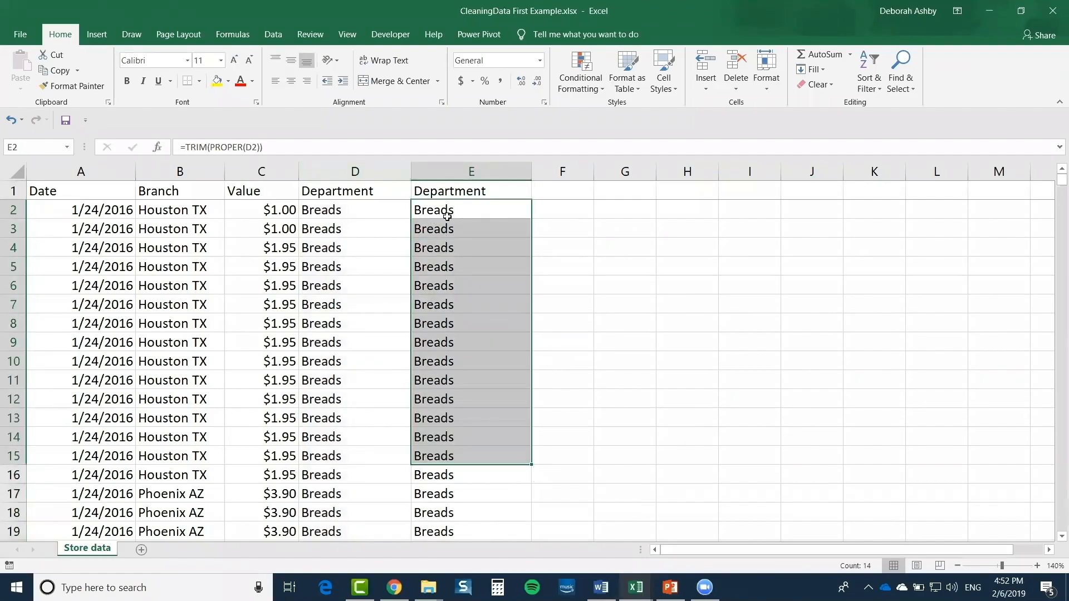
pyautogui.click(341, 208)
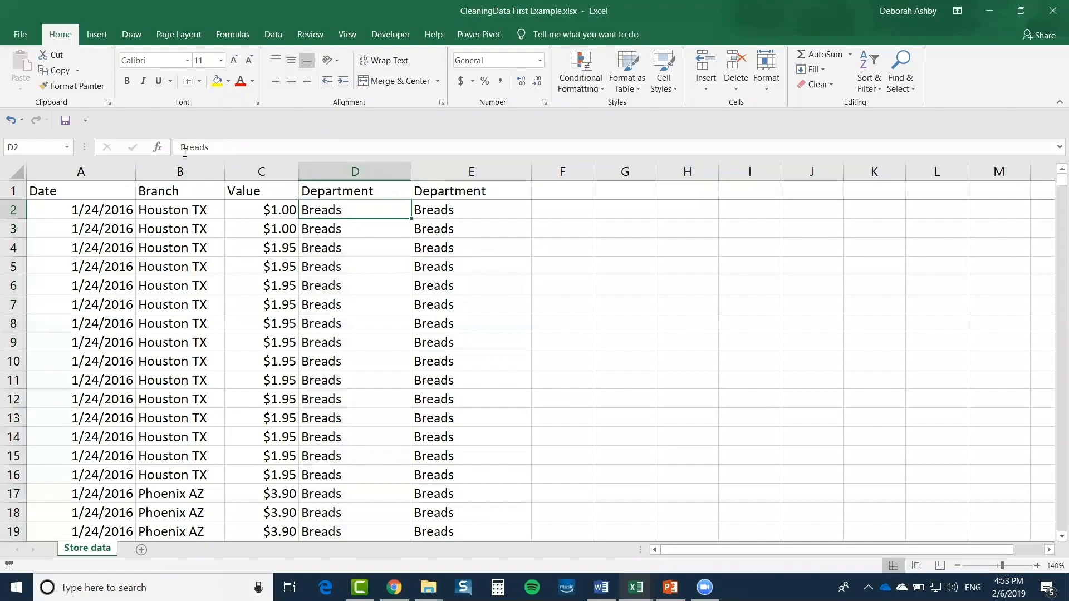
pyautogui.click(443, 170)
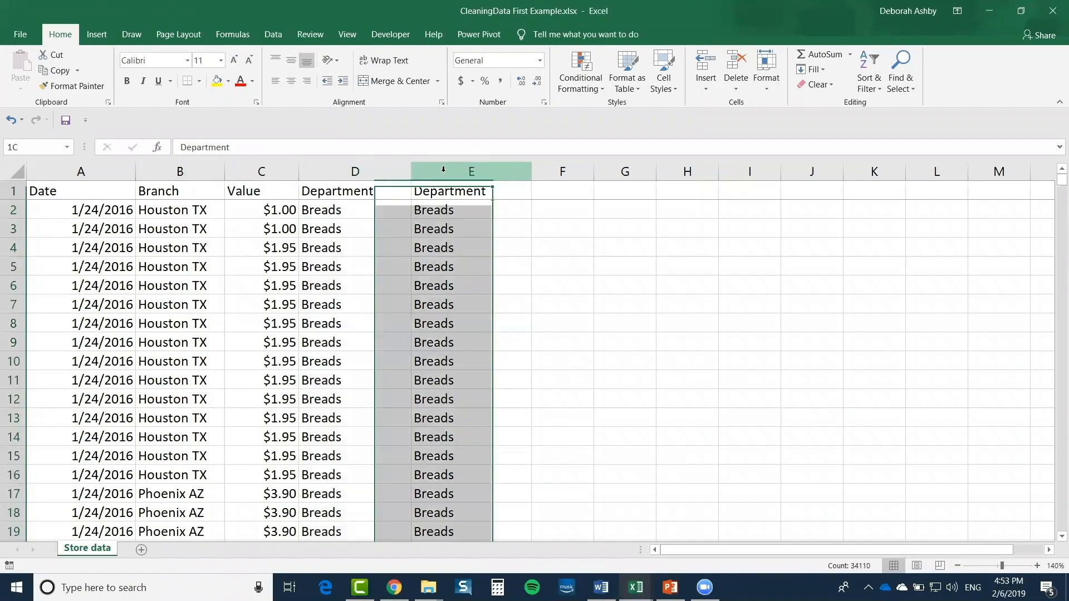
pyautogui.rightClick(443, 170)
pyautogui.click(495, 287)
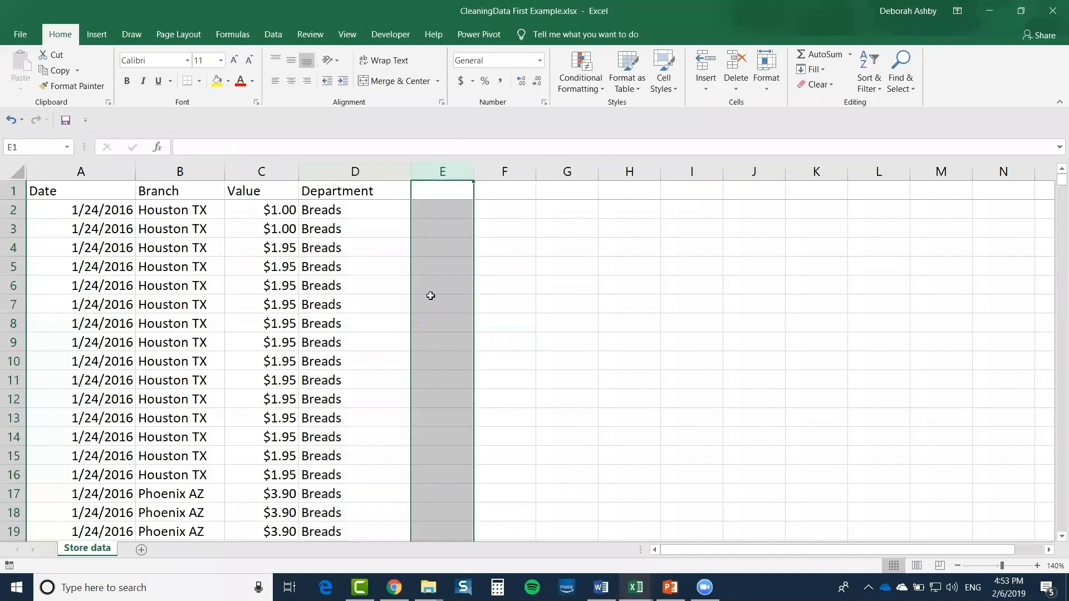
pyautogui.click(358, 267)
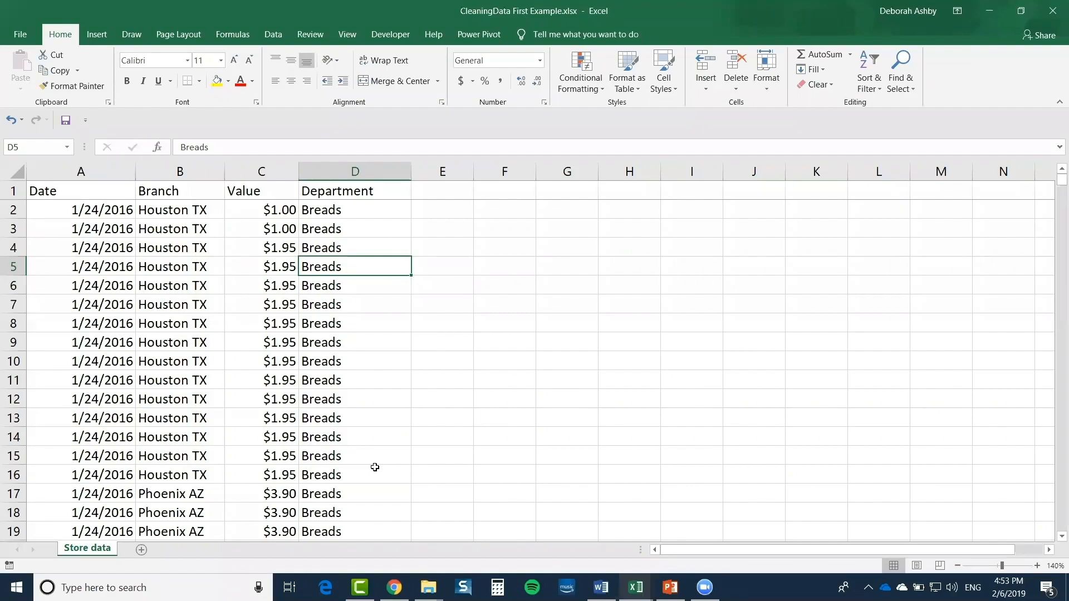
pyautogui.click(356, 213)
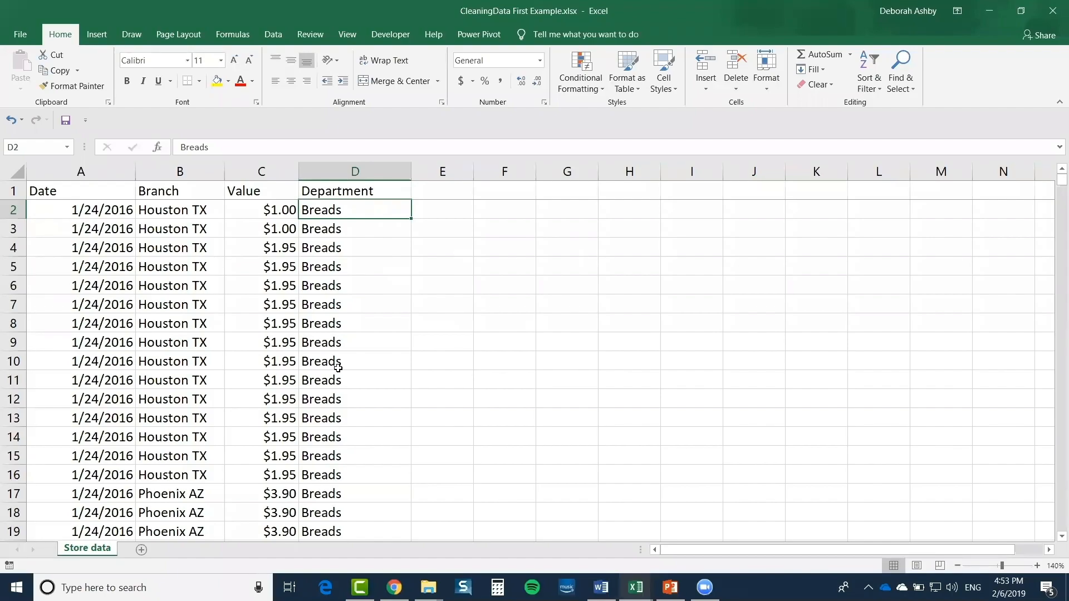
# Check the Department, Value and Branch entries in the store data
pyautogui.click(670, 71)
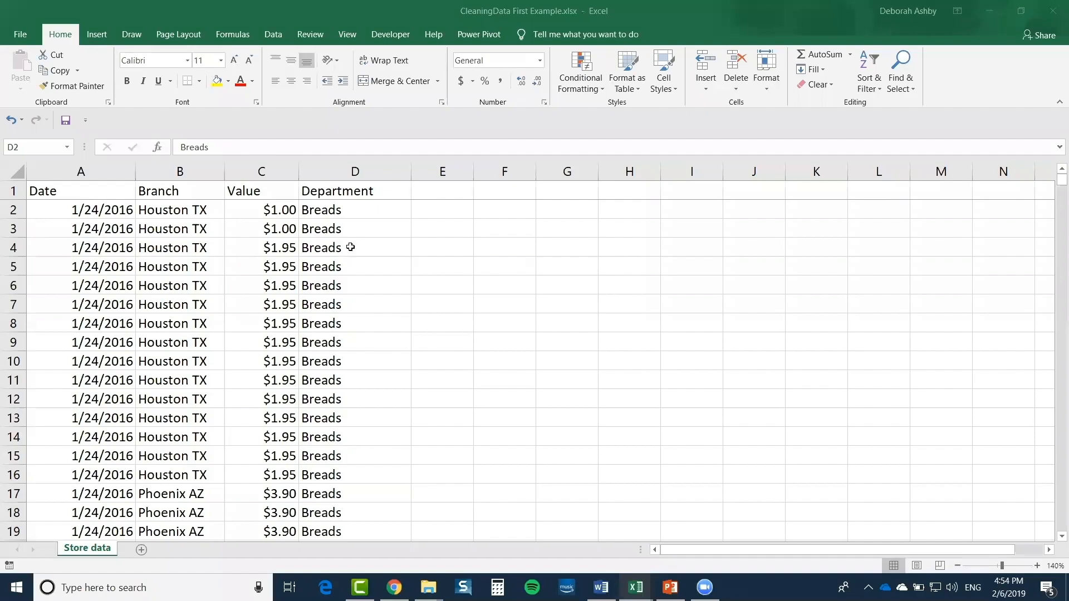
pyautogui.click(354, 213)
pyautogui.click(355, 229)
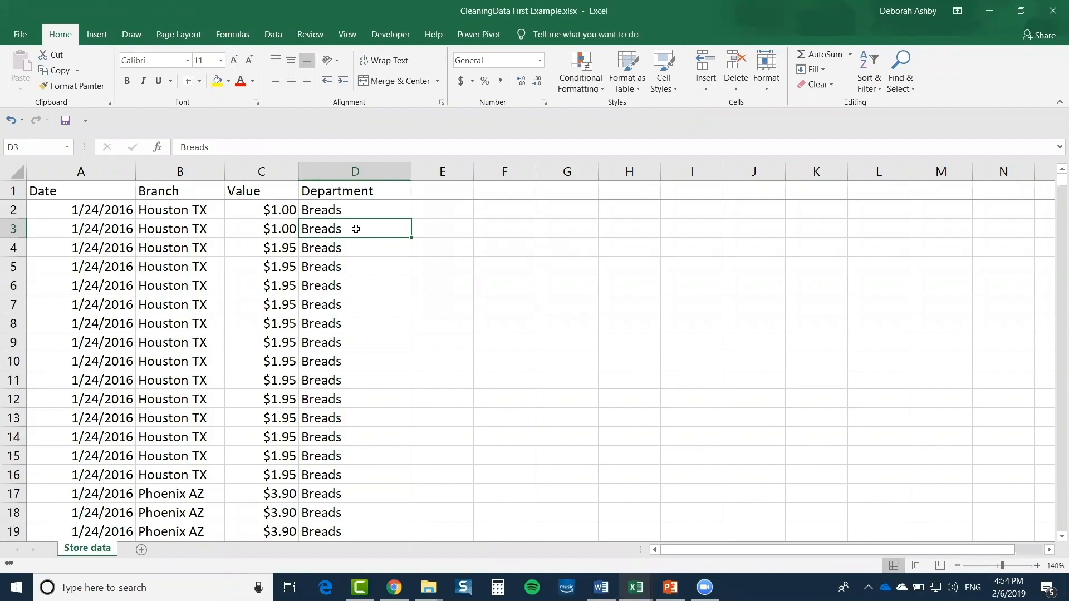
pyautogui.click(242, 262)
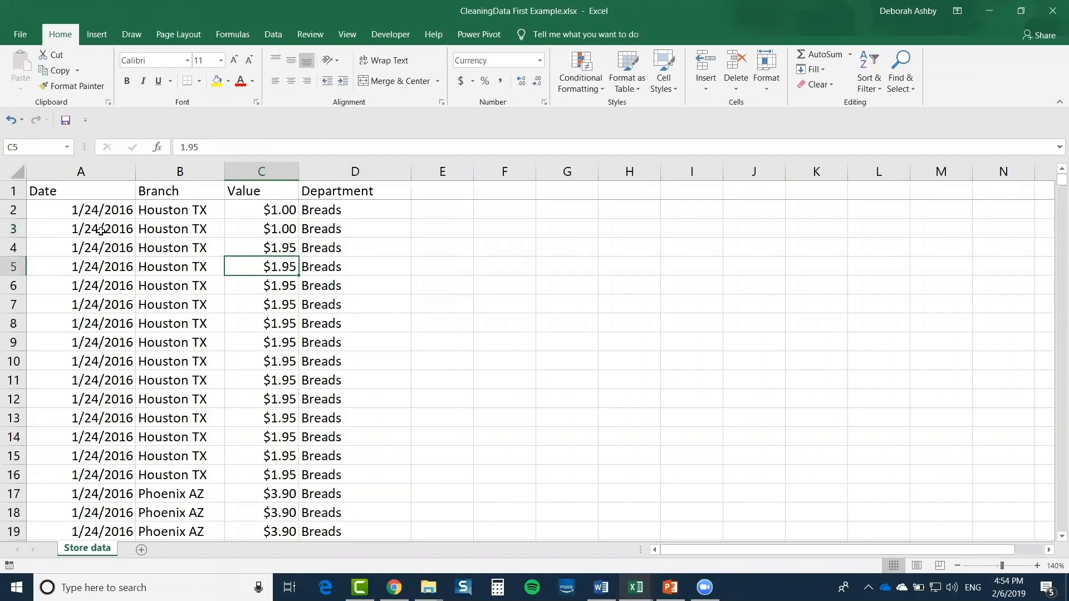
pyautogui.click(193, 228)
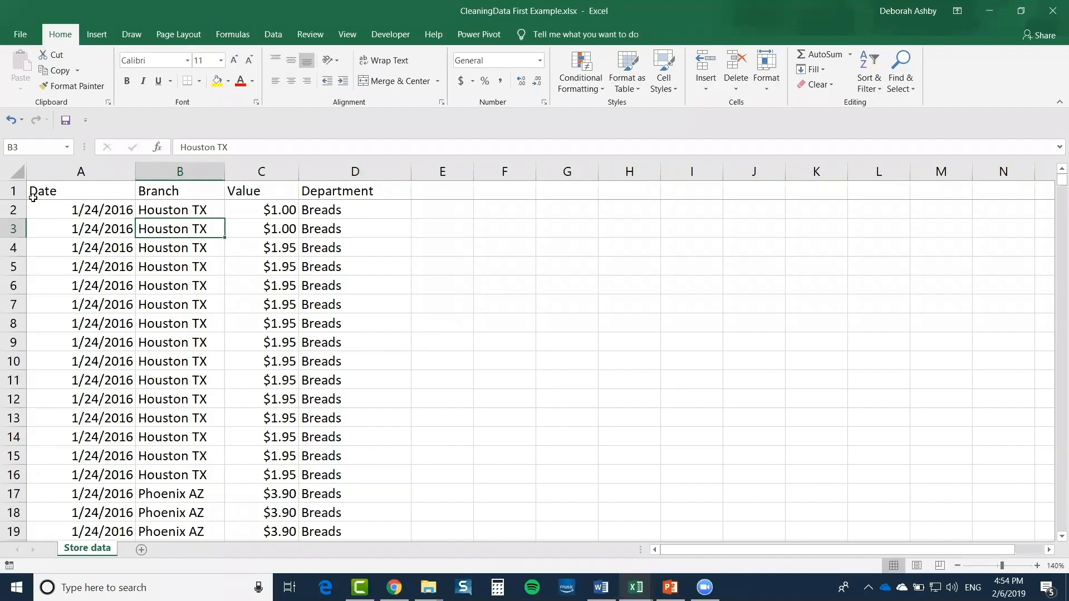
# Select the whole store data range with Ctrl+A, from the Date header to the last row
pyautogui.click(17, 172)
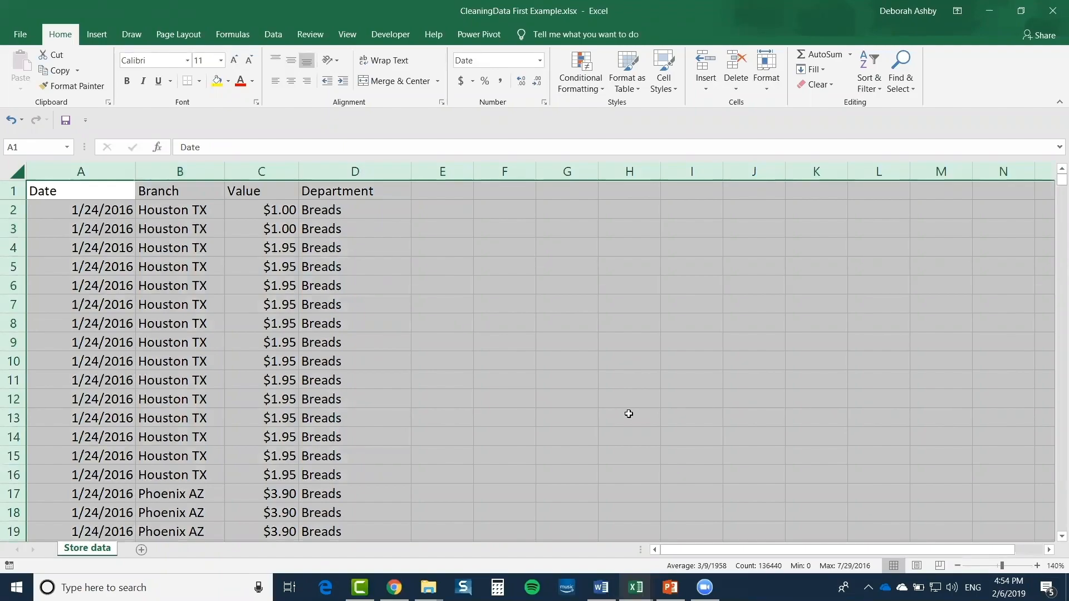
pyautogui.click(261, 226)
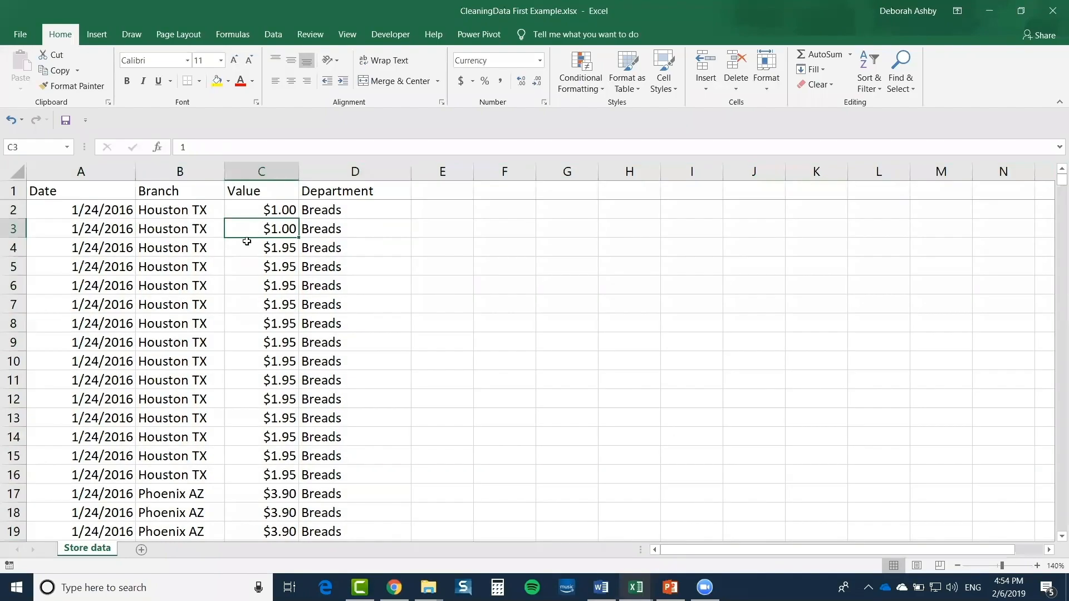
pyautogui.click(207, 253)
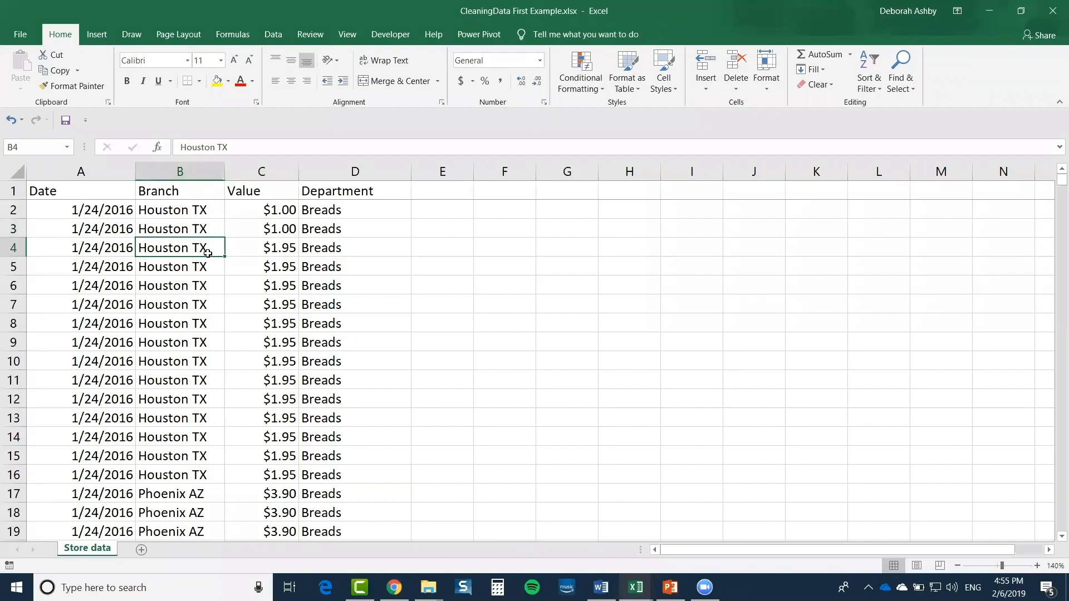
pyautogui.hotkey('ctrl', 'a')
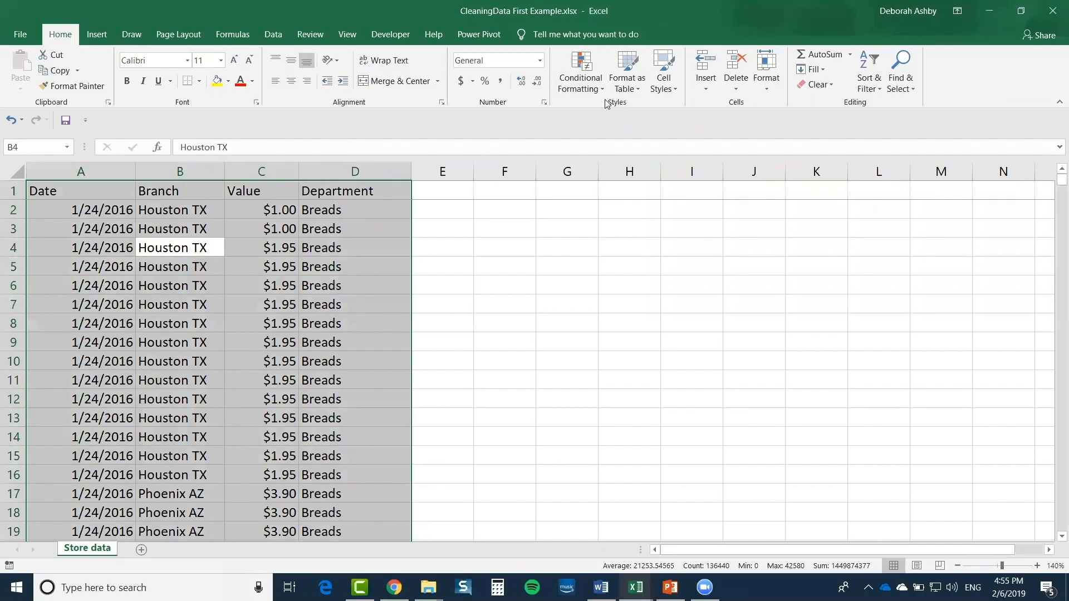
pyautogui.click(640, 87)
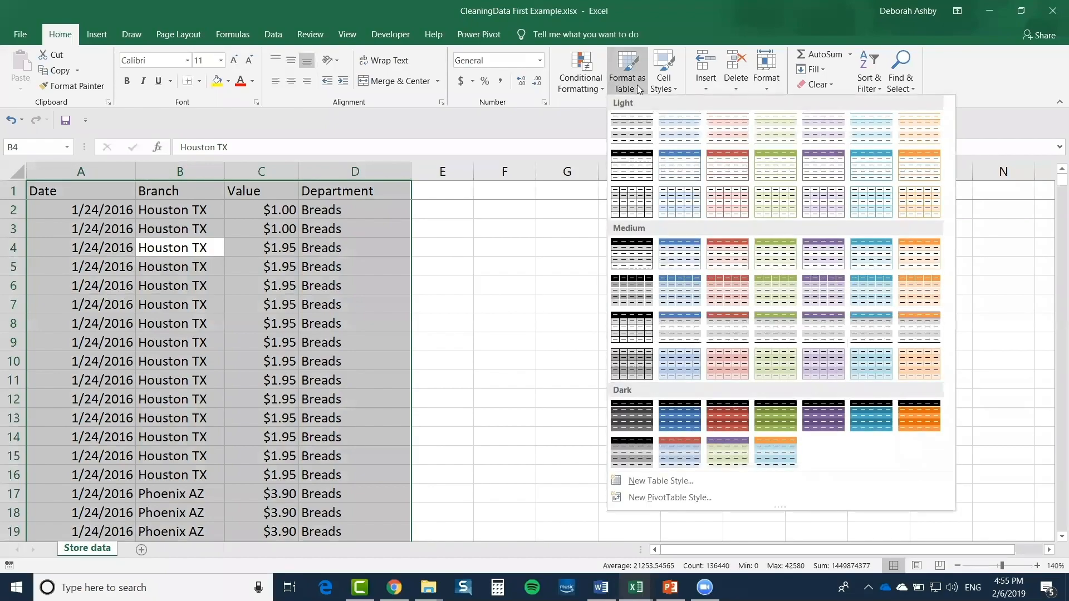
# Format A1:D34110 as a table with headers, using the medium red banded style
pyautogui.click(730, 262)
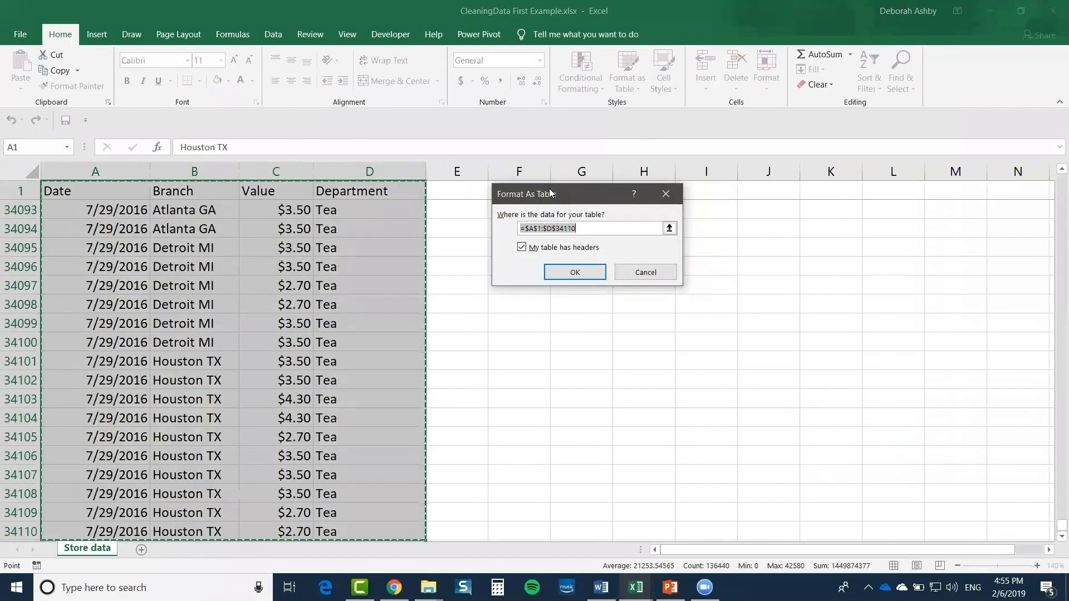
pyautogui.moveTo(535, 190); pyautogui.dragTo(518, 178)
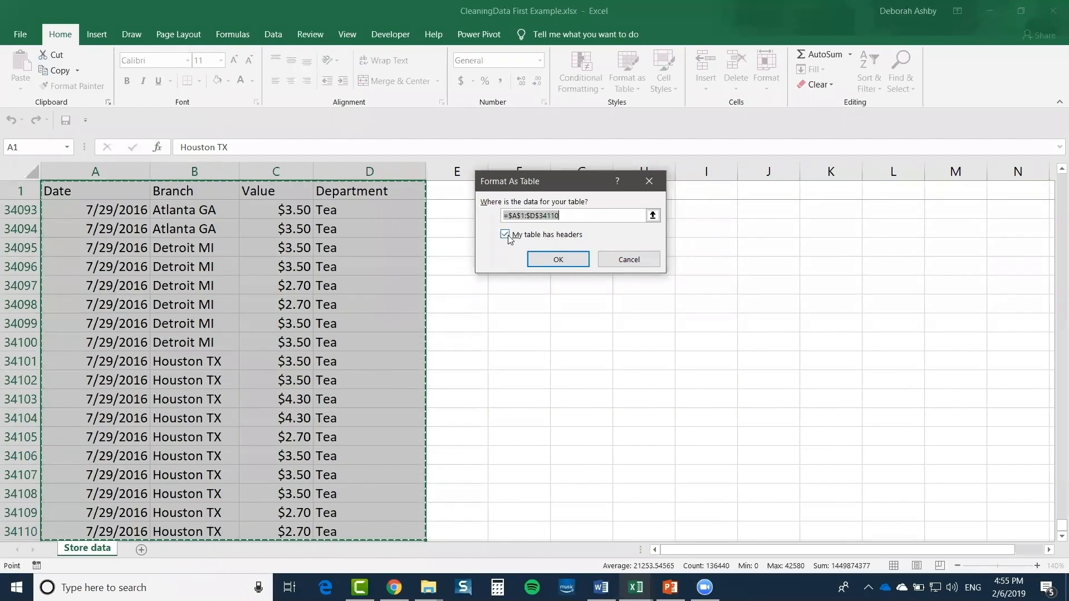
pyautogui.click(557, 260)
pyautogui.click(290, 266)
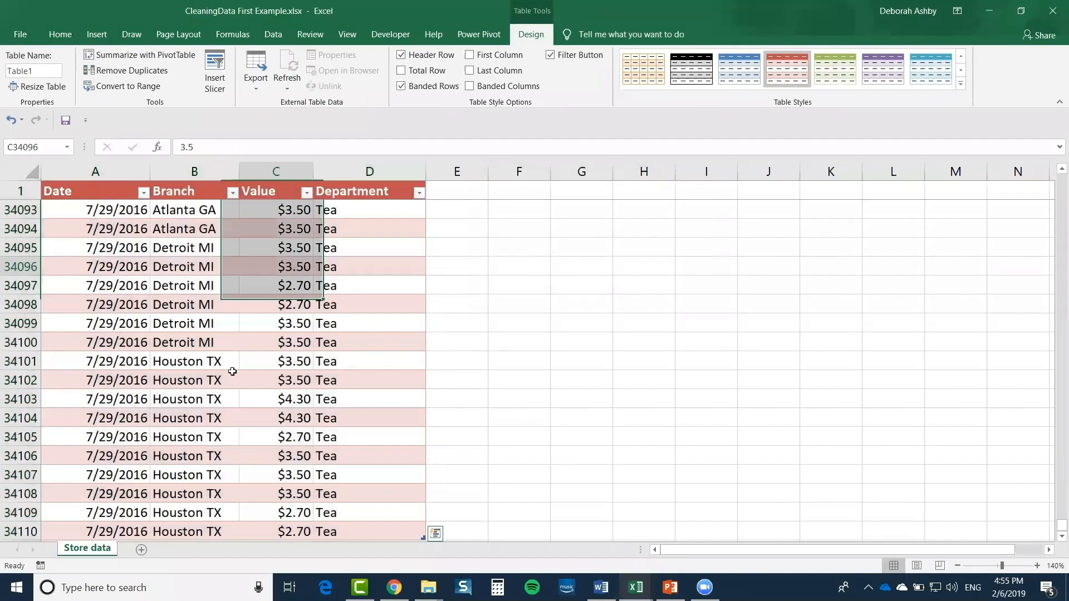
# Review the last Value entries near the end of the new table
pyautogui.click(255, 298)
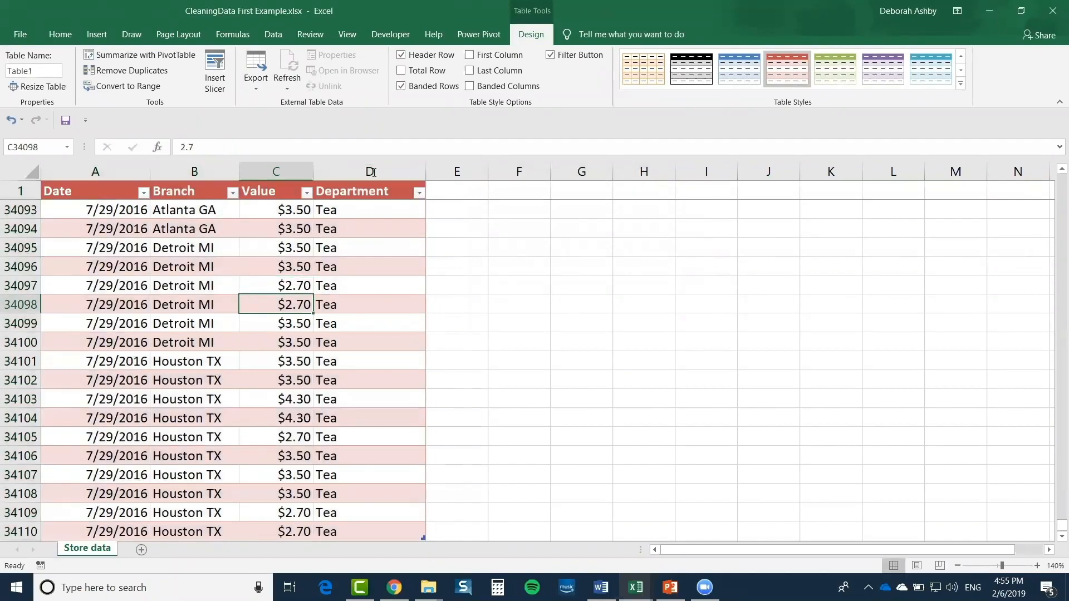
pyautogui.click(281, 266)
pyautogui.click(663, 323)
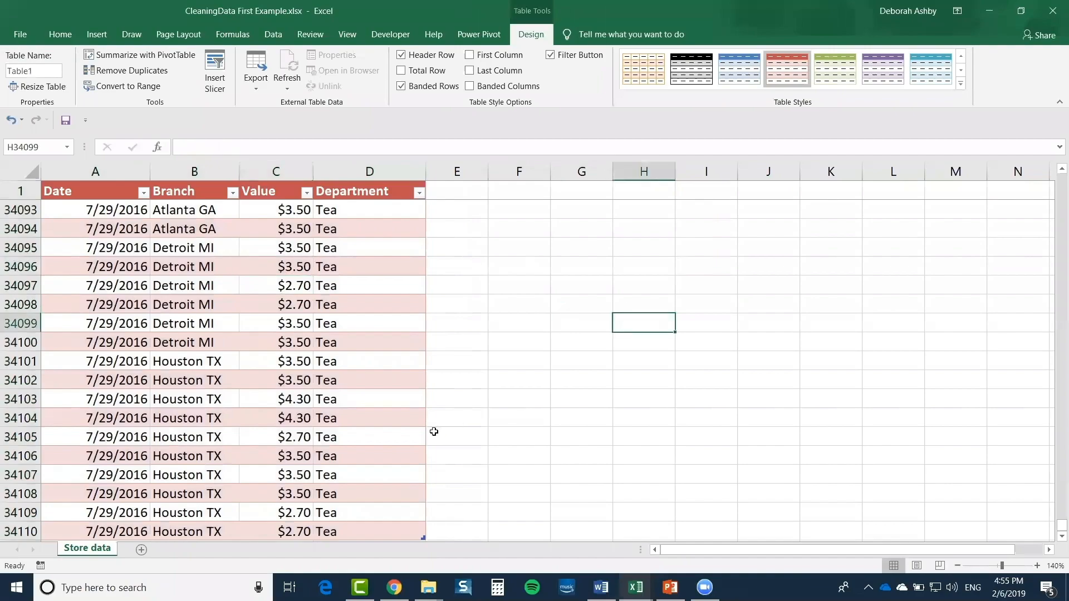
pyautogui.click(175, 309)
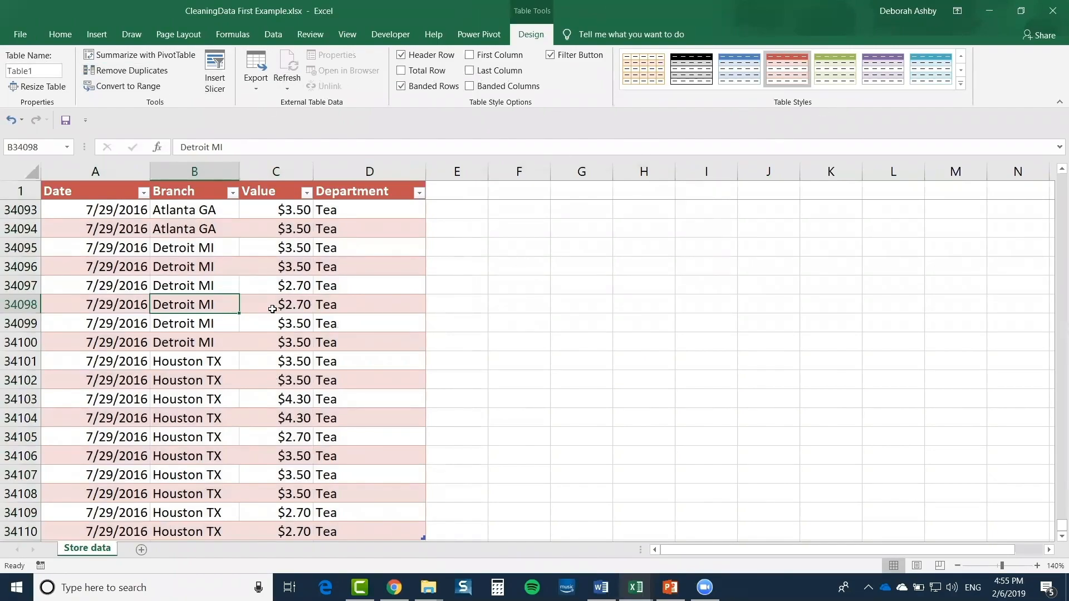
pyautogui.click(272, 284)
pyautogui.click(272, 269)
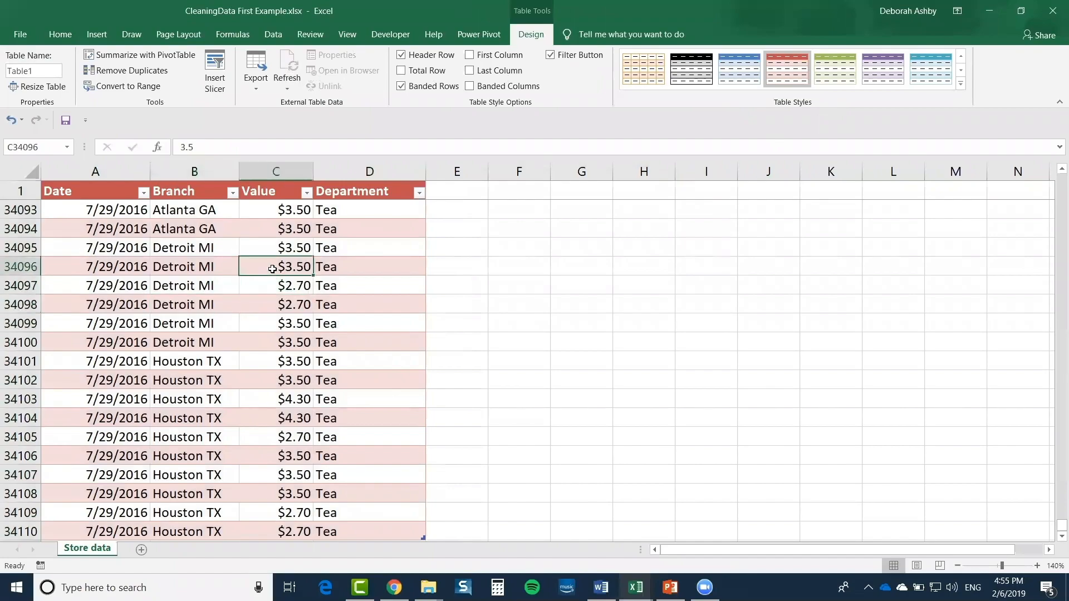
pyautogui.click(270, 247)
pyautogui.click(270, 230)
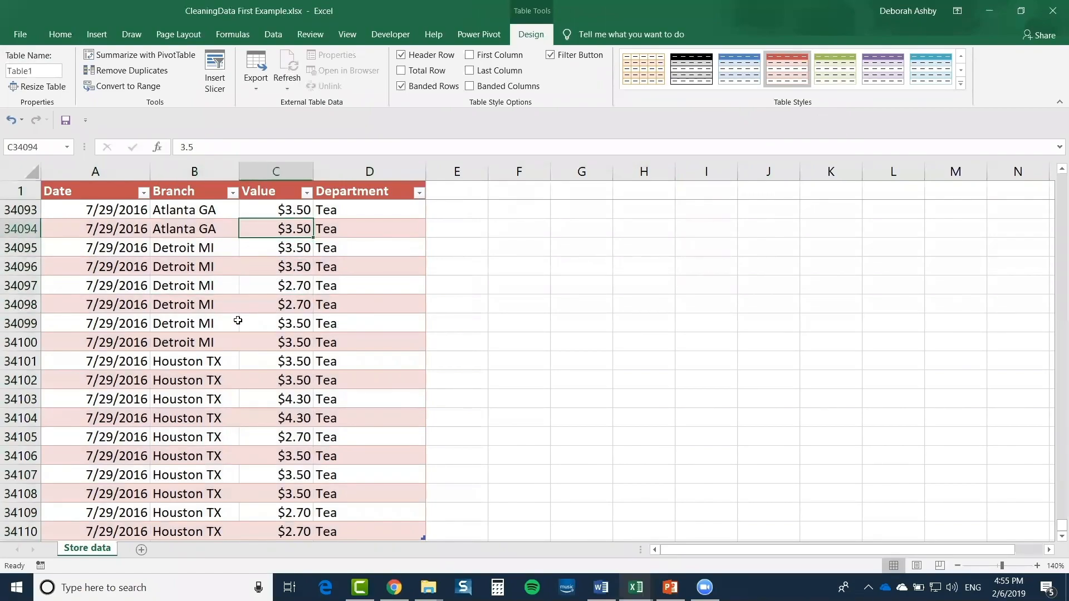
pyautogui.scroll(-5, 237, 321)
pyautogui.scroll(11, 239, 320)
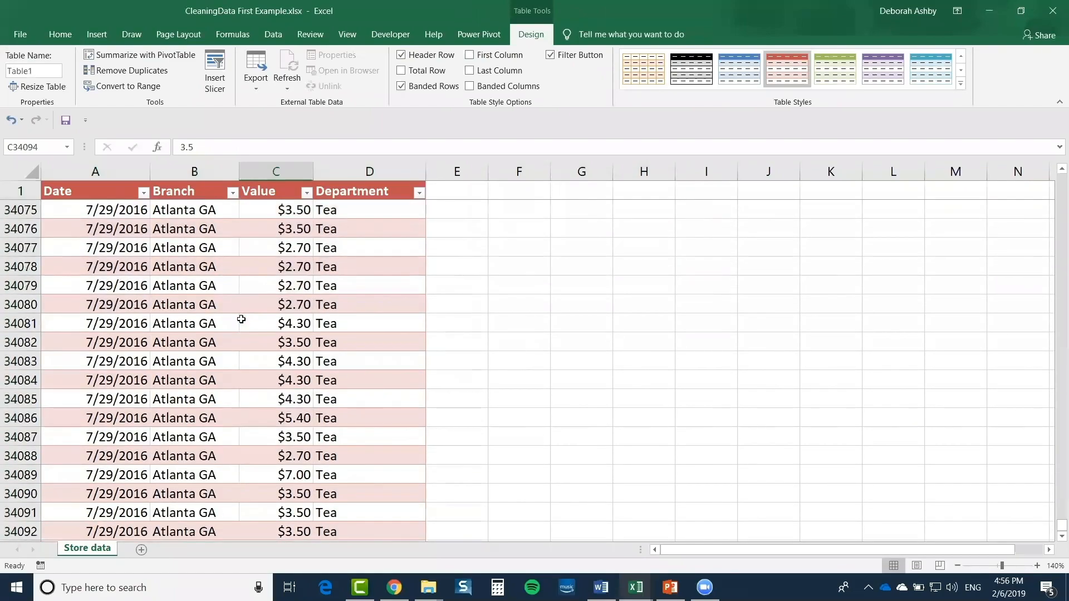
pyautogui.scroll(20, 241, 319)
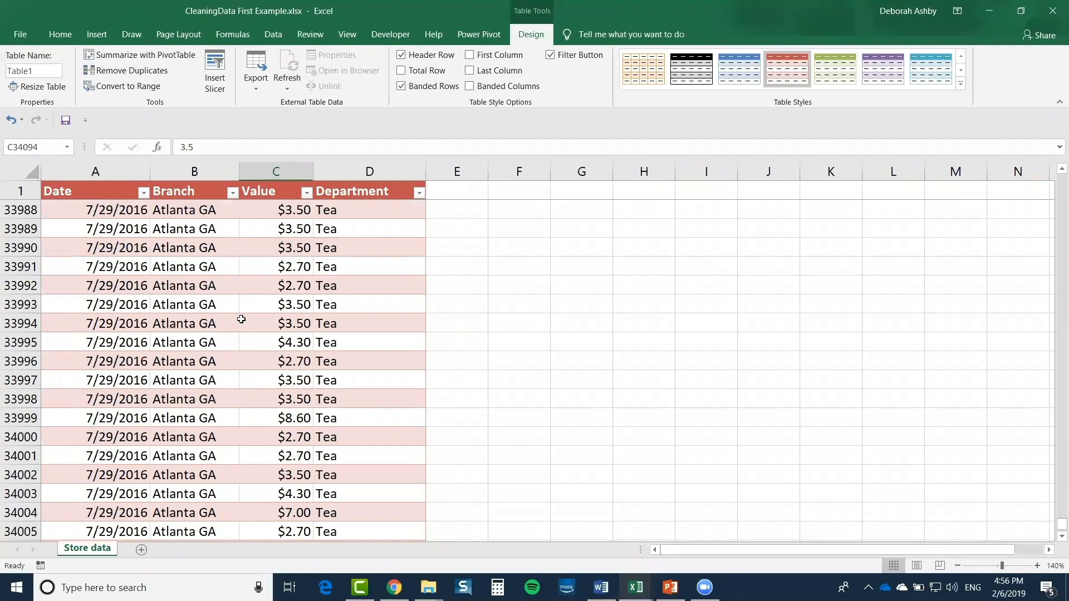
# Inspect the Atlanta GA values, then return to the top of the table and go to Insert
pyautogui.click(245, 342)
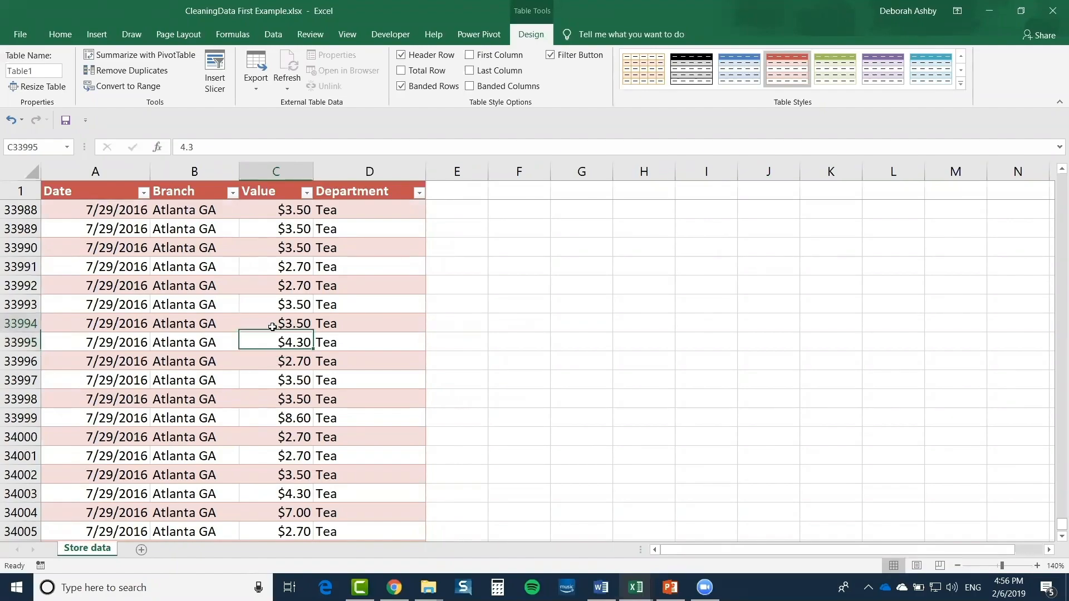
pyautogui.click(273, 324)
pyautogui.click(265, 302)
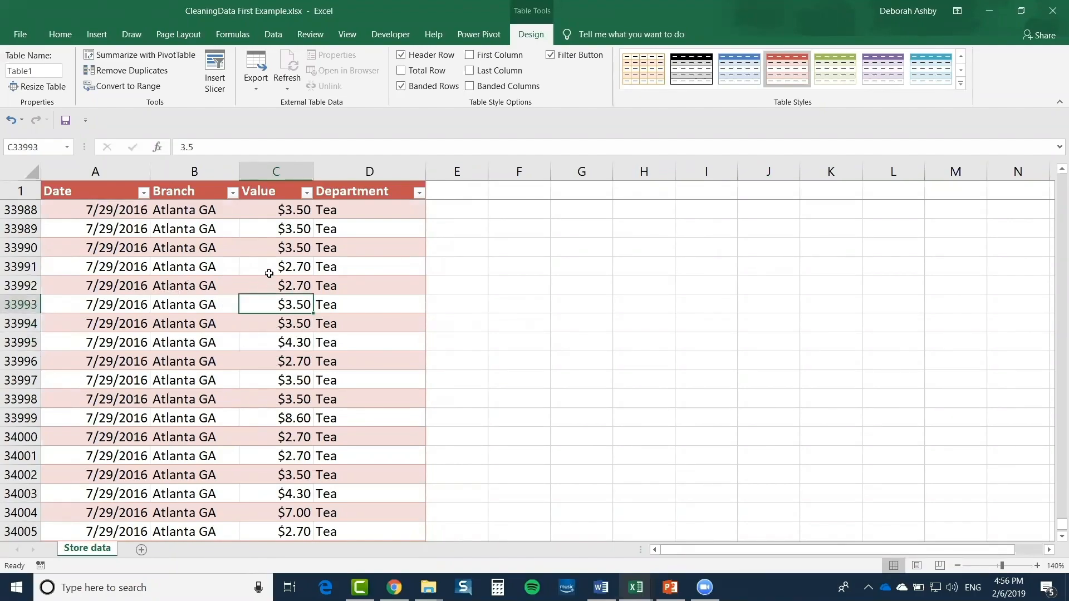
pyautogui.click(268, 269)
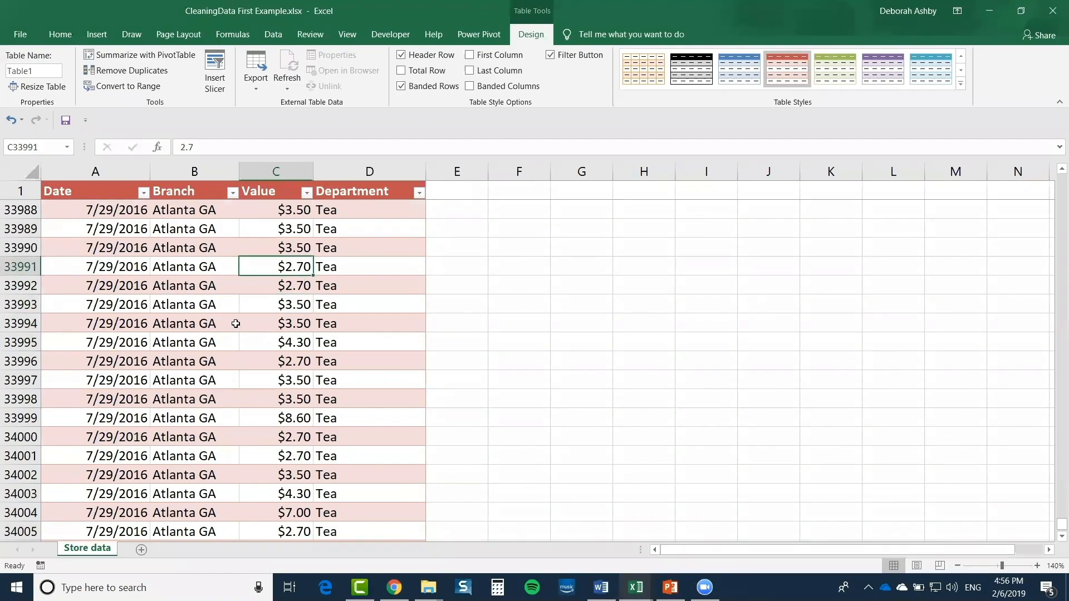
pyautogui.scroll(12, 240, 343)
pyautogui.scroll(15, 241, 344)
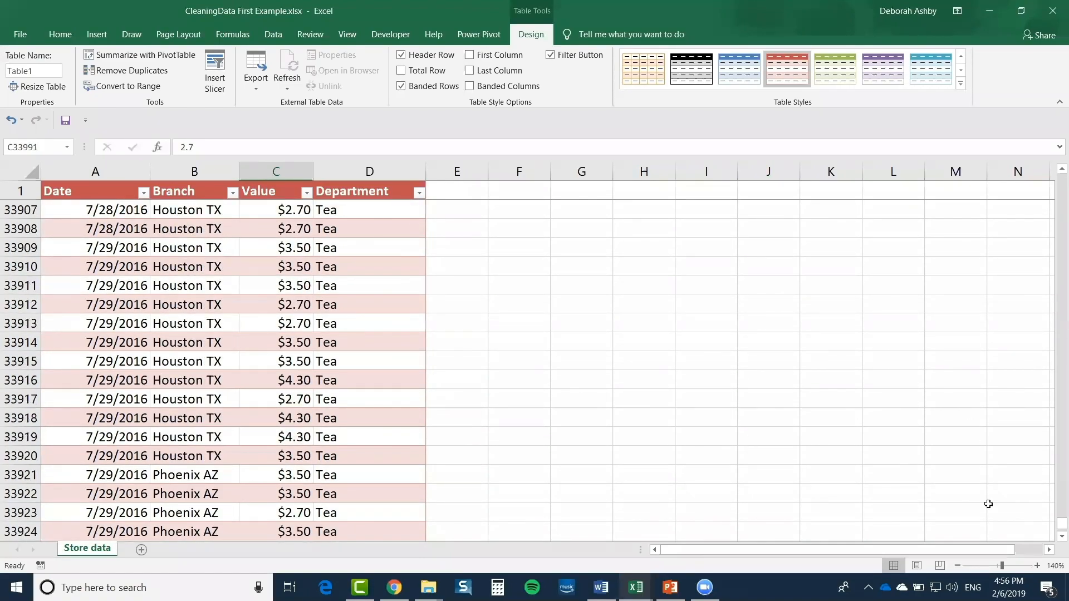
pyautogui.moveTo(1061, 523); pyautogui.dragTo(1061, 179)
pyautogui.click(247, 303)
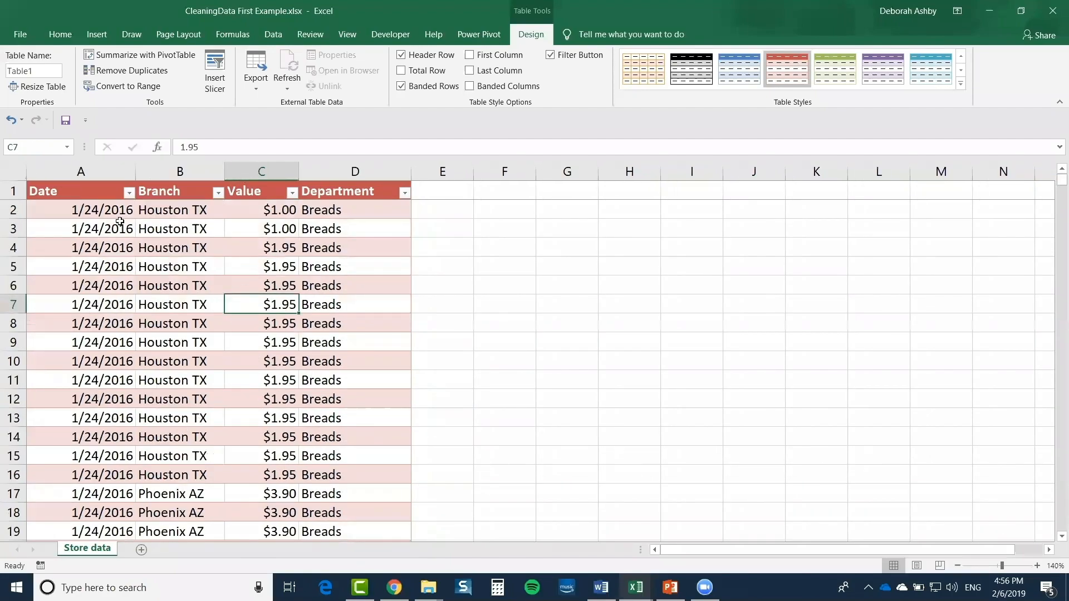
pyautogui.click(97, 37)
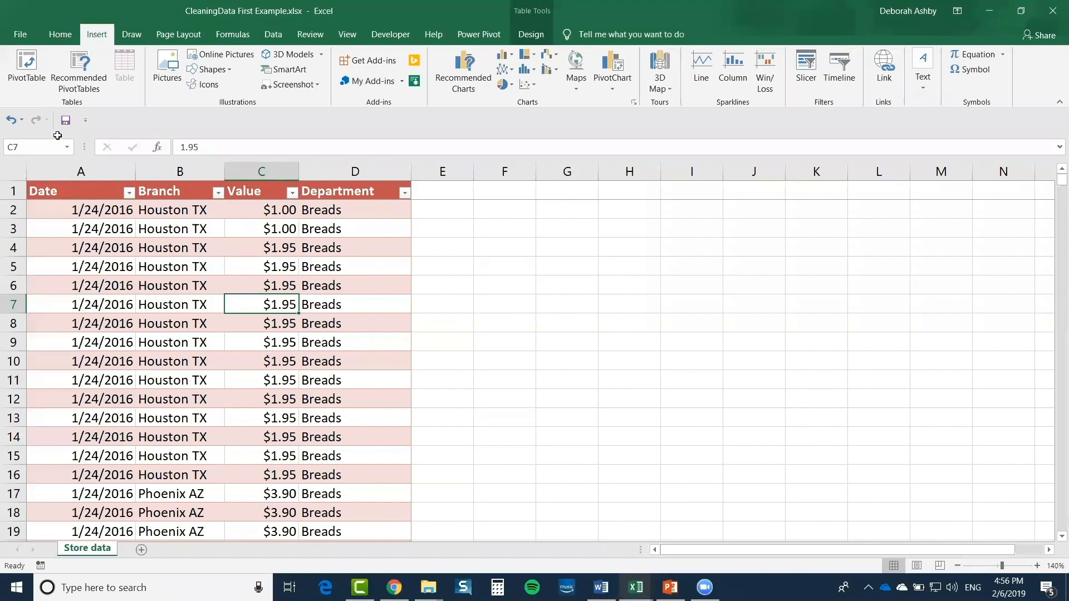
# Insert the recommended 'Sum of Value by Branch' PivotTable on a new sheet
pyautogui.click(181, 307)
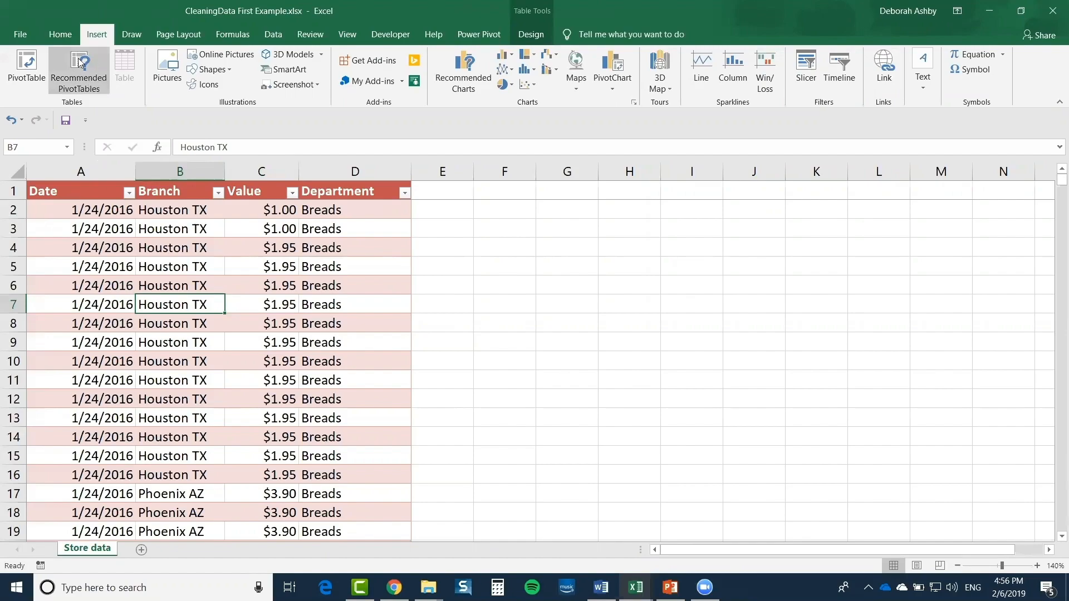
pyautogui.click(75, 80)
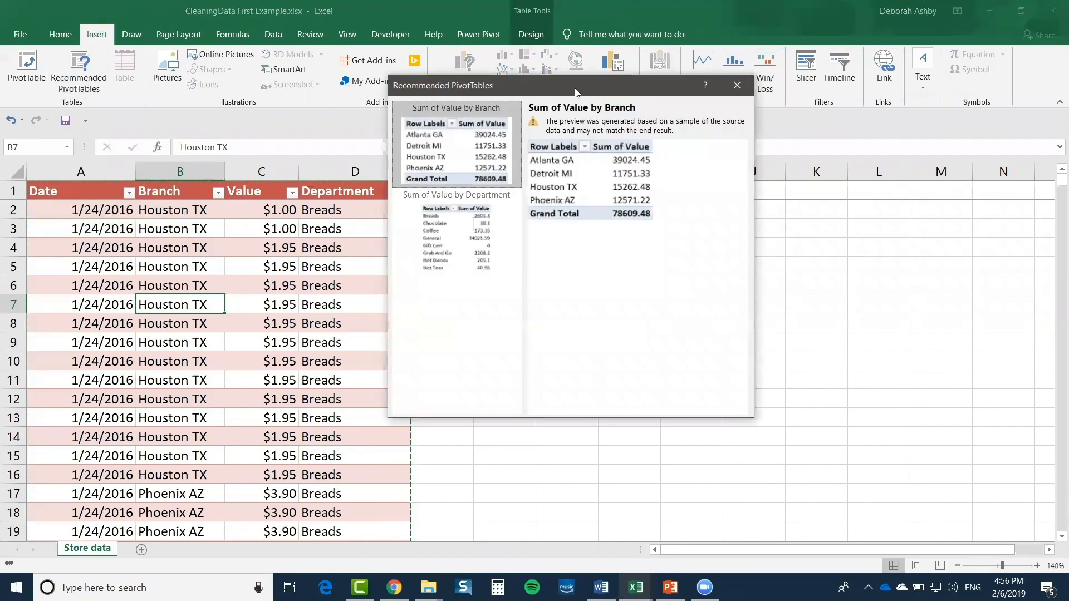
pyautogui.moveTo(570, 81); pyautogui.dragTo(737, 122)
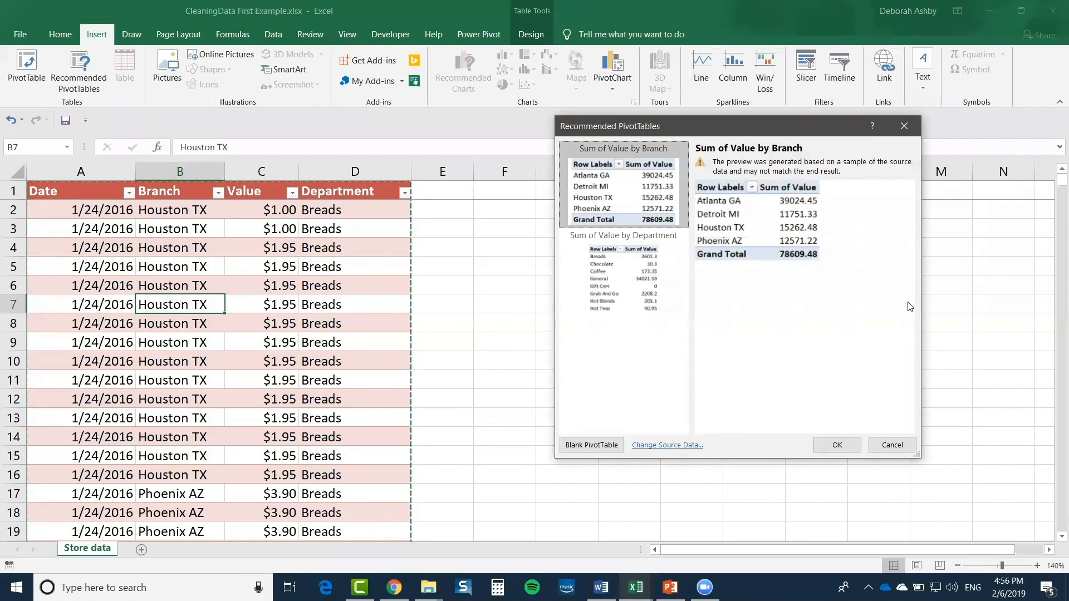
pyautogui.click(837, 444)
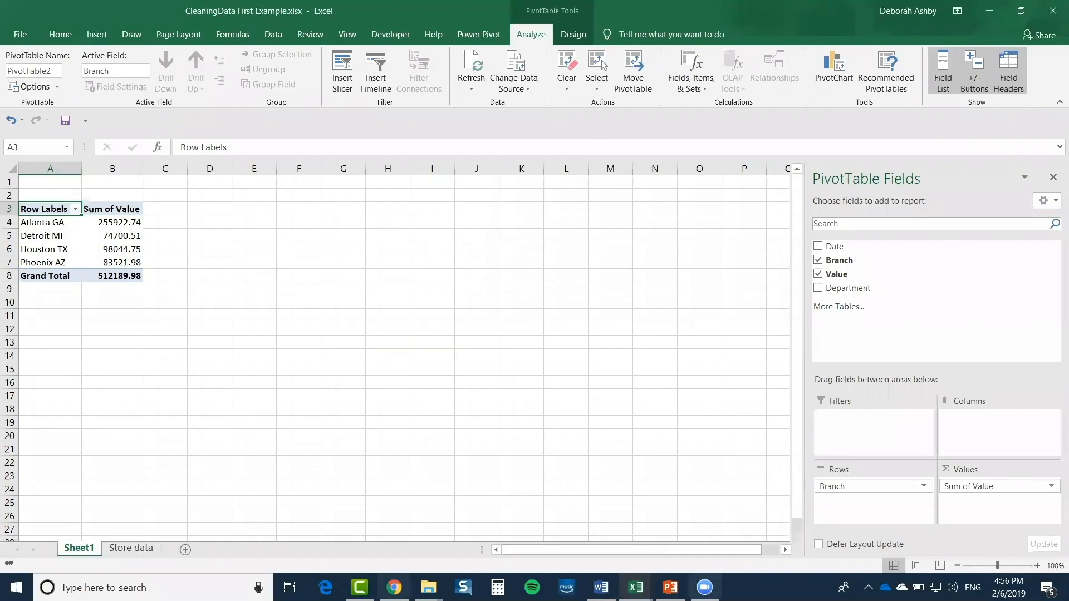
pyautogui.click(1037, 565)
pyautogui.click(1037, 566)
pyautogui.click(1037, 566)
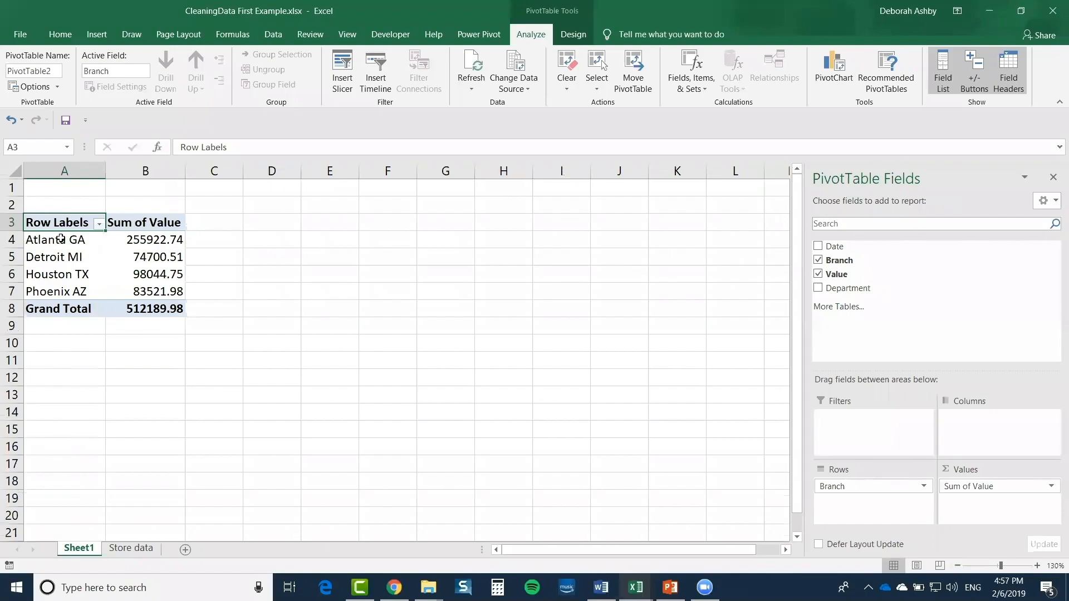
pyautogui.moveTo(61, 239); pyautogui.dragTo(54, 292)
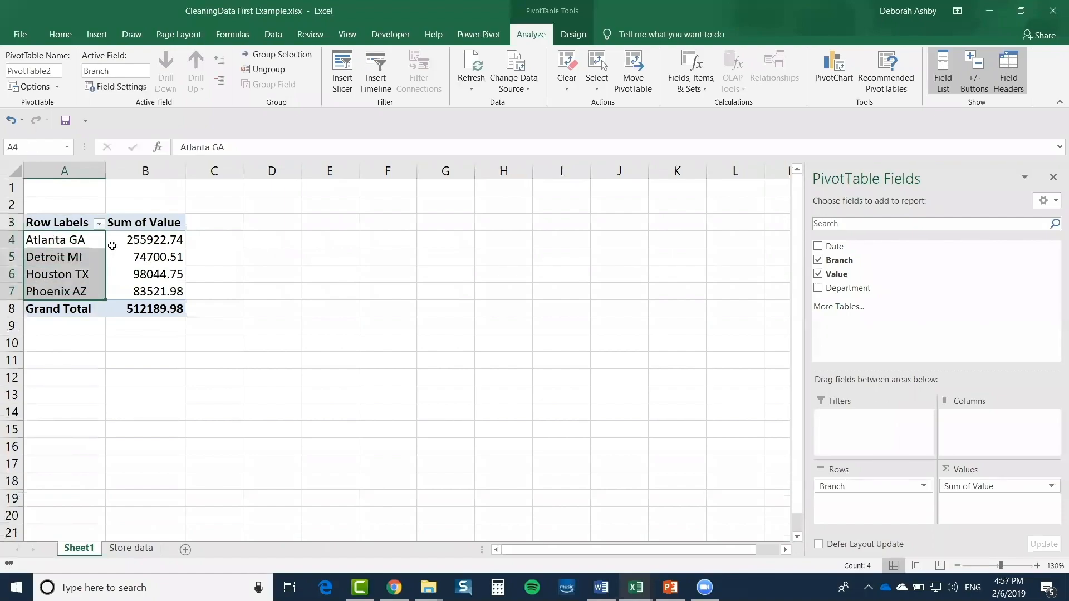
pyautogui.moveTo(139, 239); pyautogui.dragTo(129, 294)
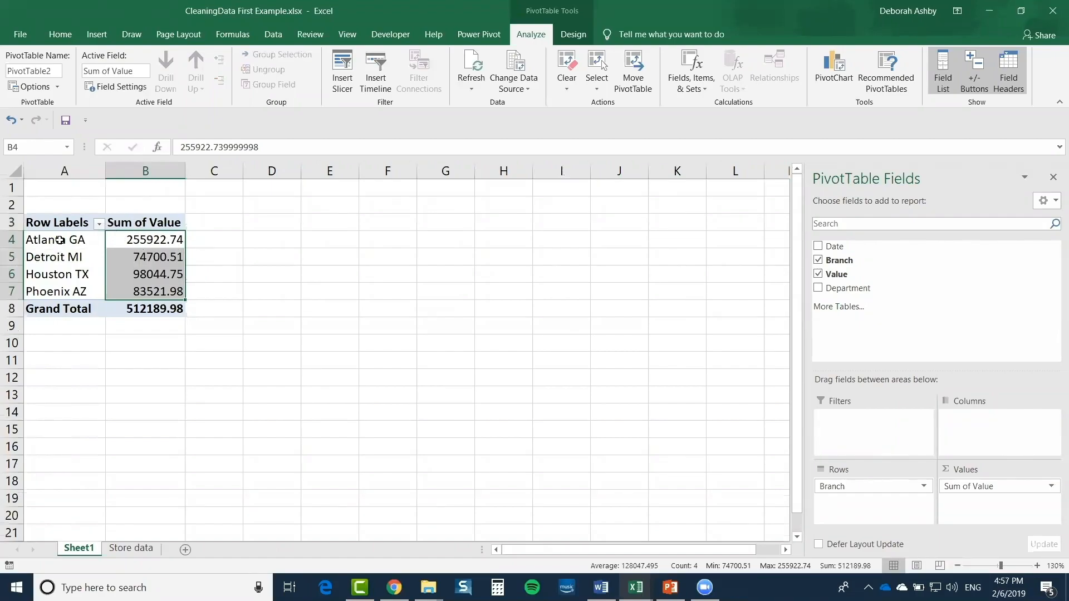
pyautogui.click(60, 243)
pyautogui.click(55, 259)
pyautogui.click(48, 276)
pyautogui.click(48, 290)
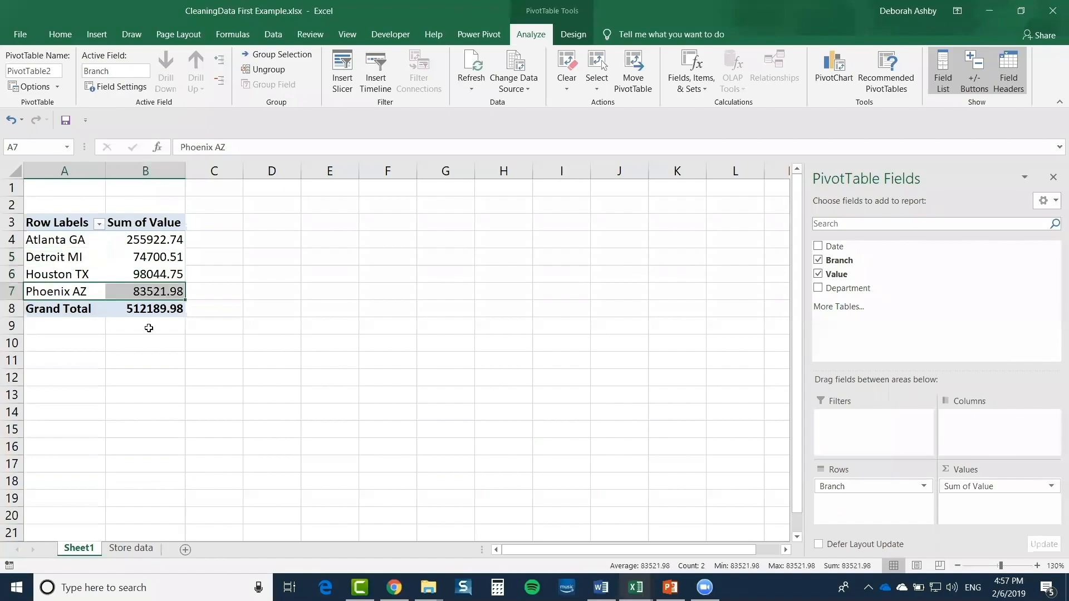
pyautogui.click(160, 312)
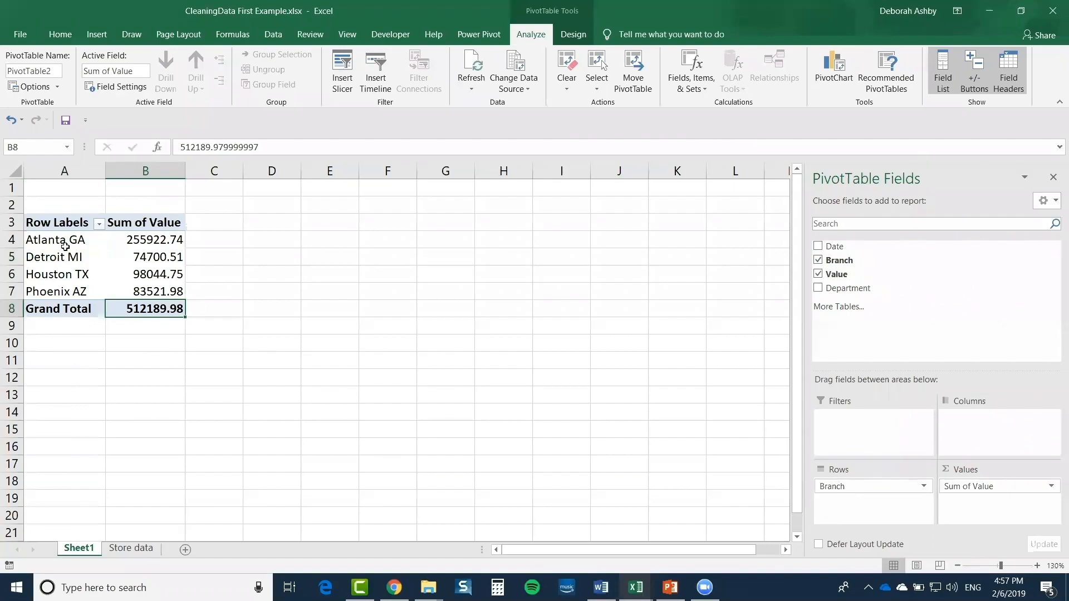
pyautogui.moveTo(11, 239); pyautogui.dragTo(15, 287)
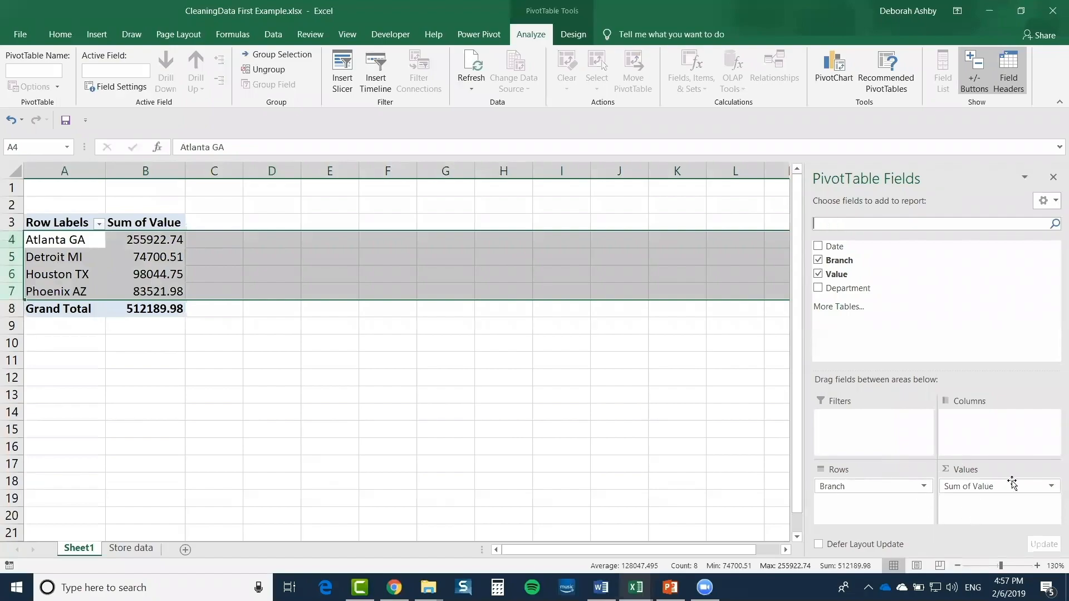
pyautogui.moveTo(831, 490); pyautogui.dragTo(967, 438)
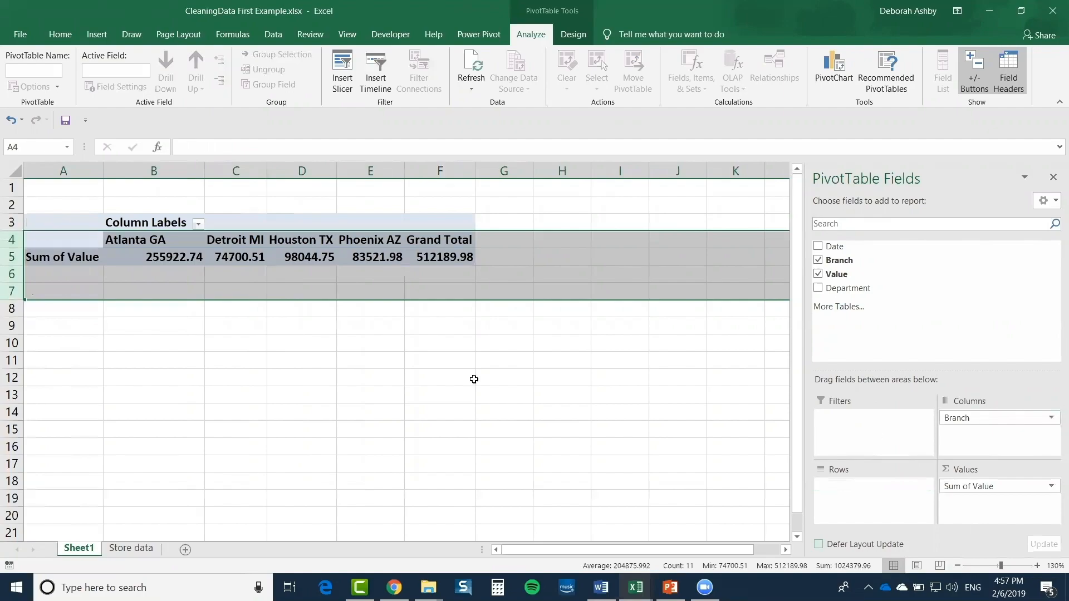
pyautogui.click(141, 259)
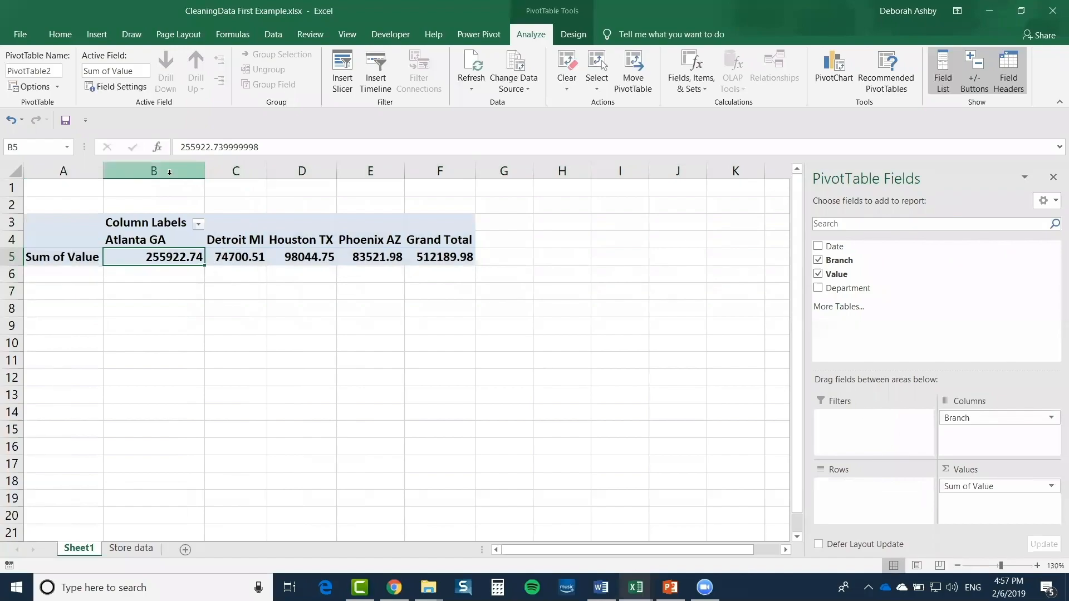
pyautogui.moveTo(170, 172); pyautogui.dragTo(265, 173)
pyautogui.click(301, 240)
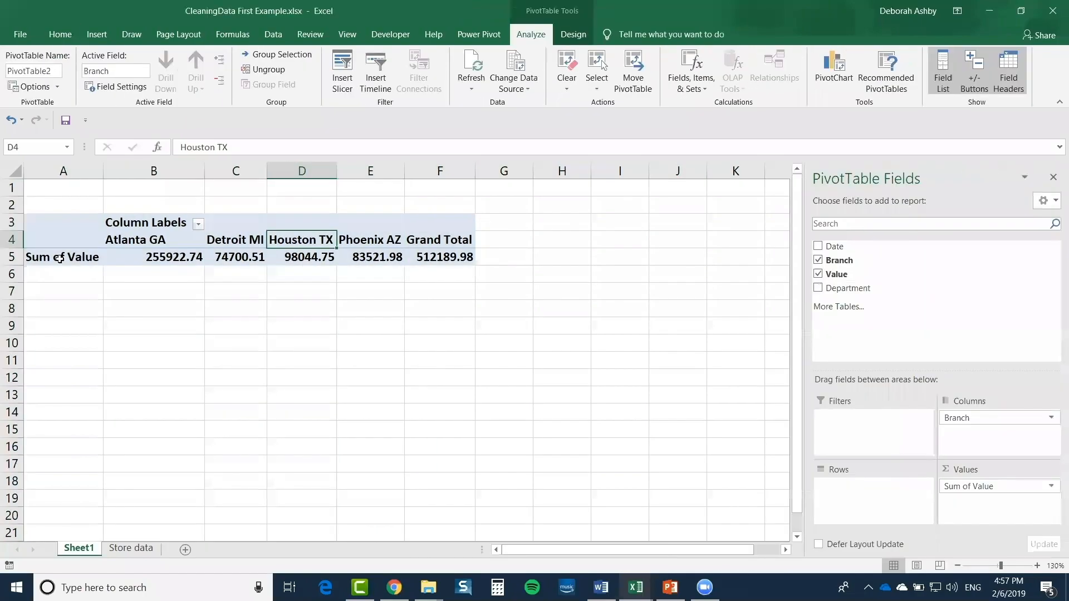
pyautogui.click(817, 288)
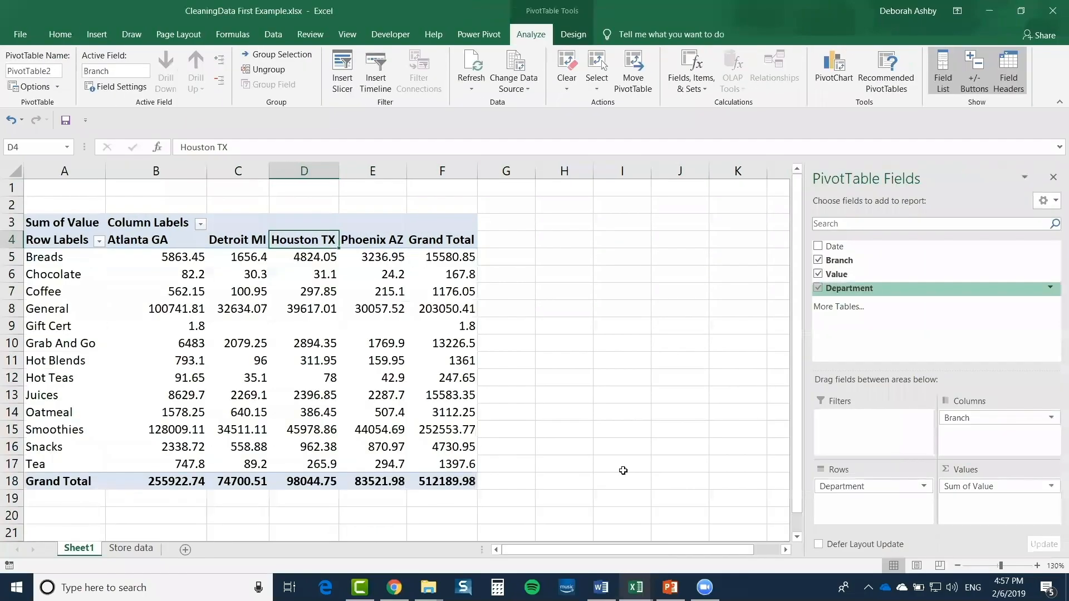
pyautogui.moveTo(994, 419); pyautogui.dragTo(835, 507)
pyautogui.moveTo(835, 508); pyautogui.dragTo(847, 482)
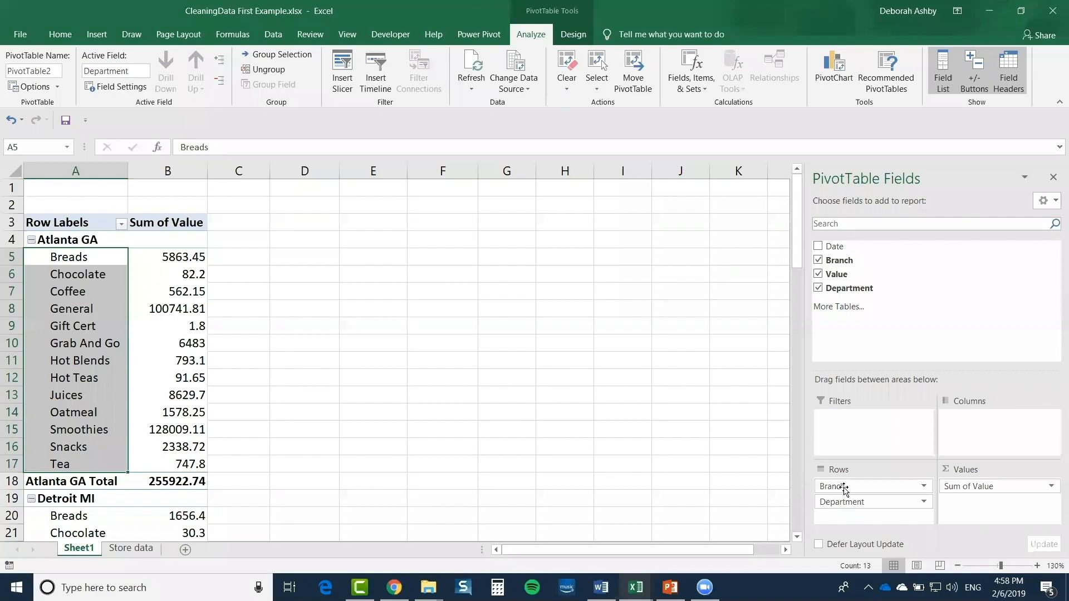
pyautogui.moveTo(842, 503); pyautogui.dragTo(258, 275)
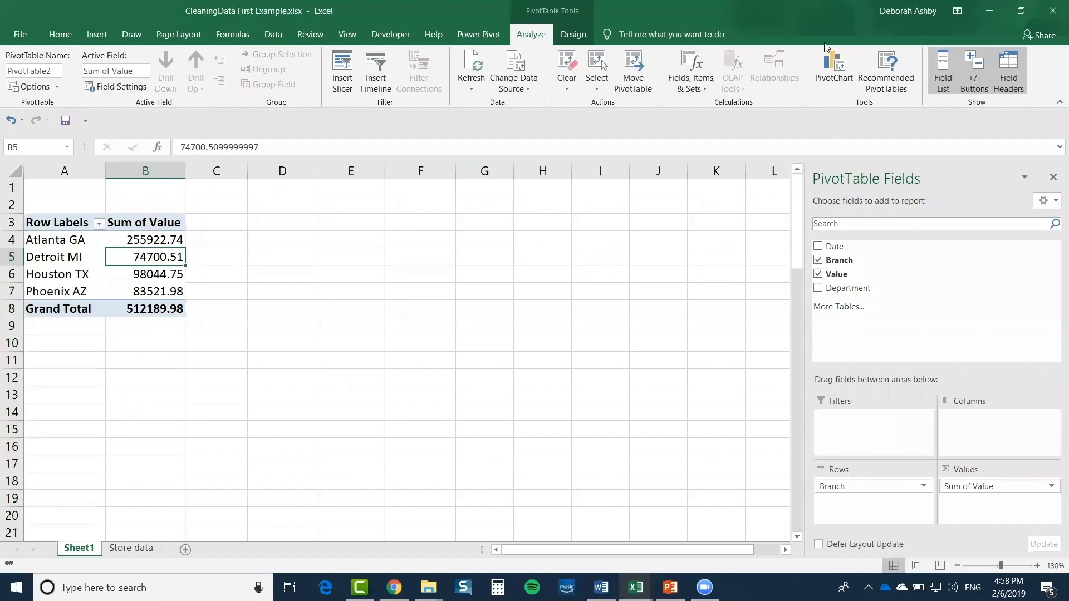
# Insert a clustered column PivotChart of Sum of Value by Branch, placed right of the PivotTable
pyautogui.click(834, 71)
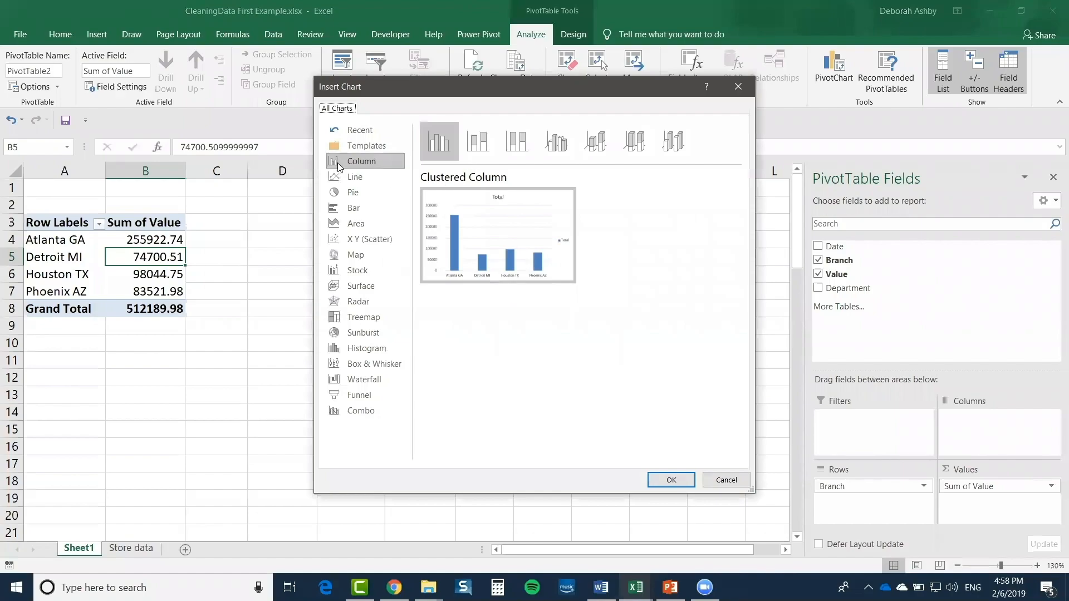
pyautogui.click(359, 162)
pyautogui.click(671, 480)
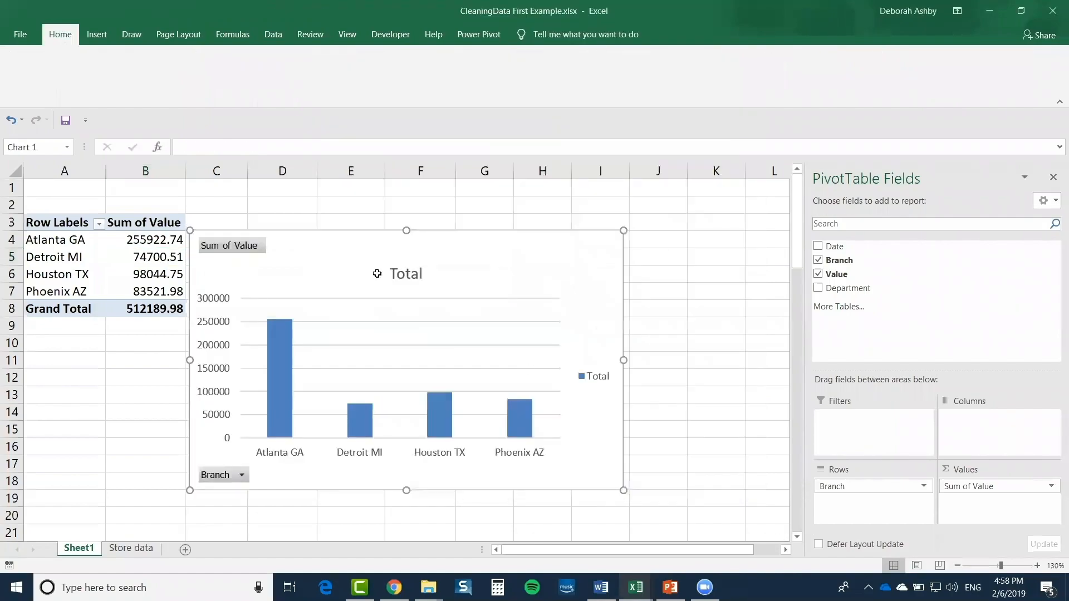
pyautogui.moveTo(441, 241); pyautogui.dragTo(535, 224)
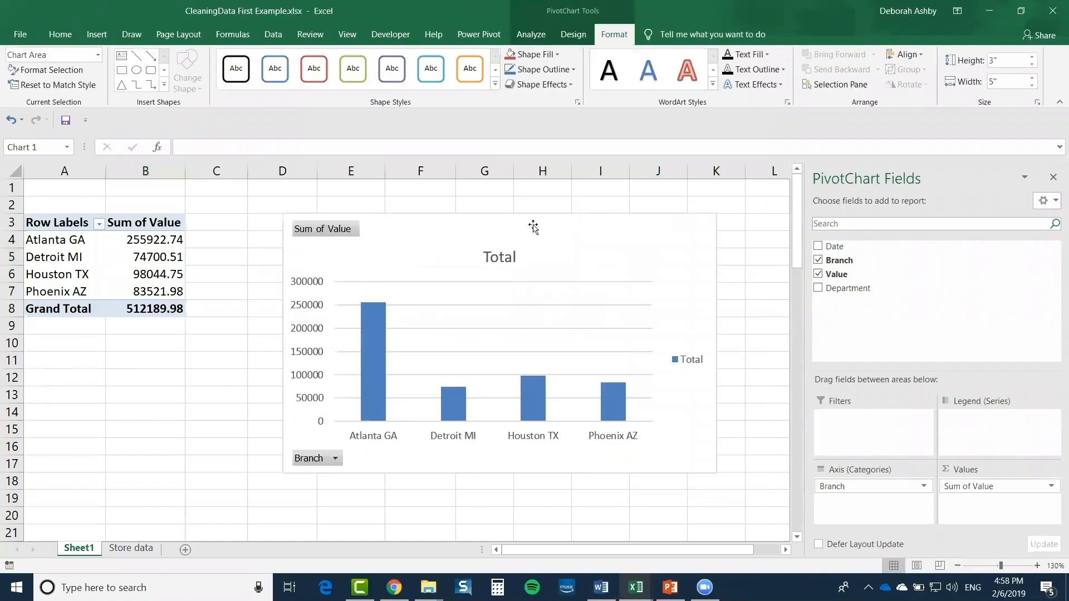
# Go to the Store data sheet and jump to the last table row, 34110
pyautogui.click(135, 551)
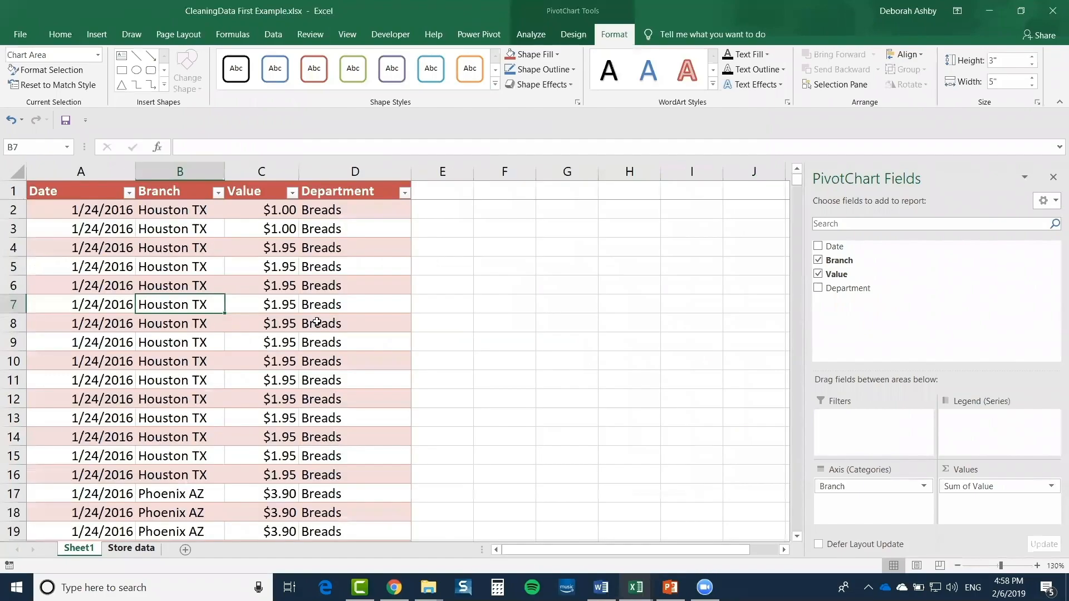
pyautogui.click(321, 326)
pyautogui.scroll(-2, 322, 327)
pyautogui.scroll(-8, 322, 326)
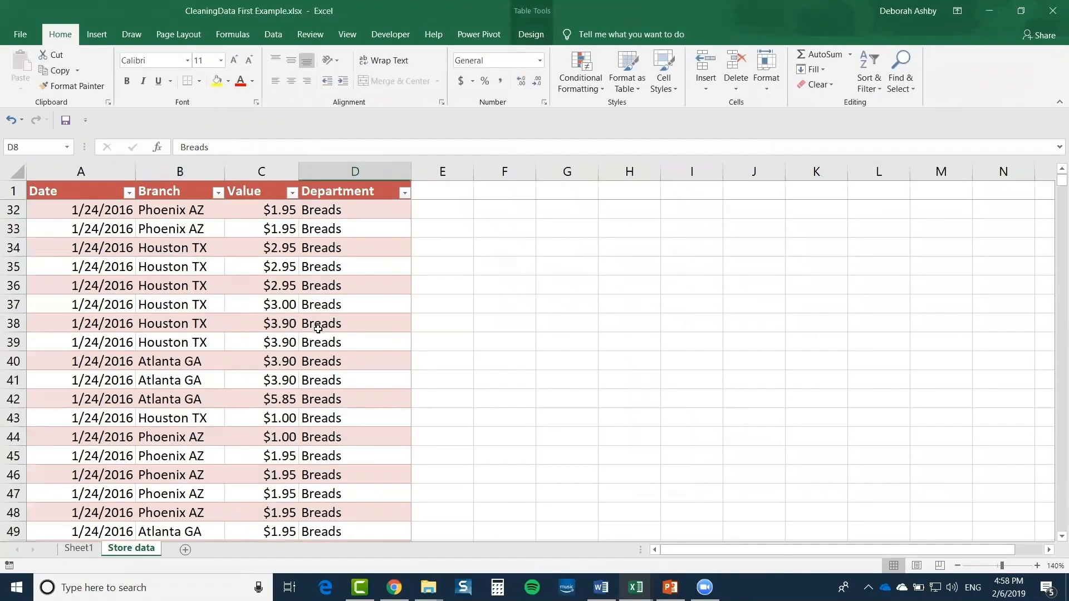
pyautogui.click(340, 383)
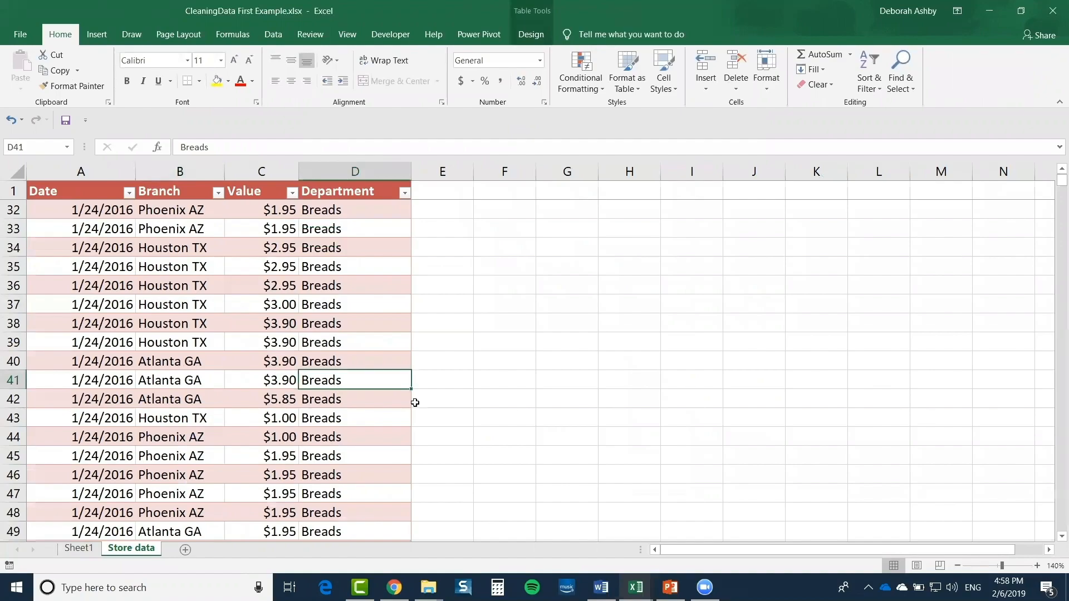
pyautogui.hotkey('ctrl', 'Down')
pyautogui.scroll(-2, 424, 412)
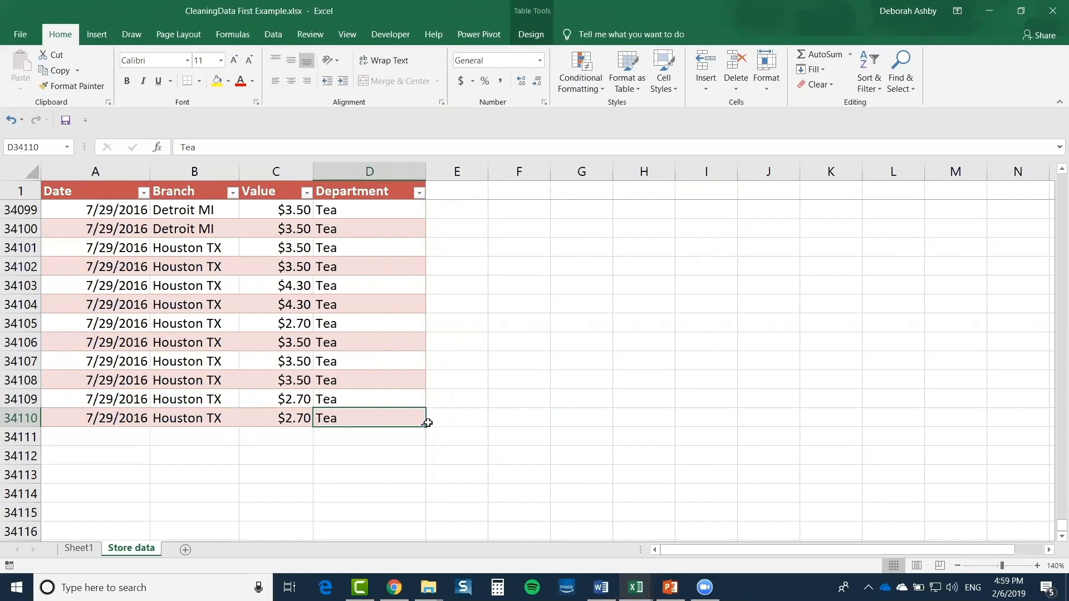
# Check the pivot chart sheet, then select rows 33993 to 34110 on Store data
pyautogui.click(76, 547)
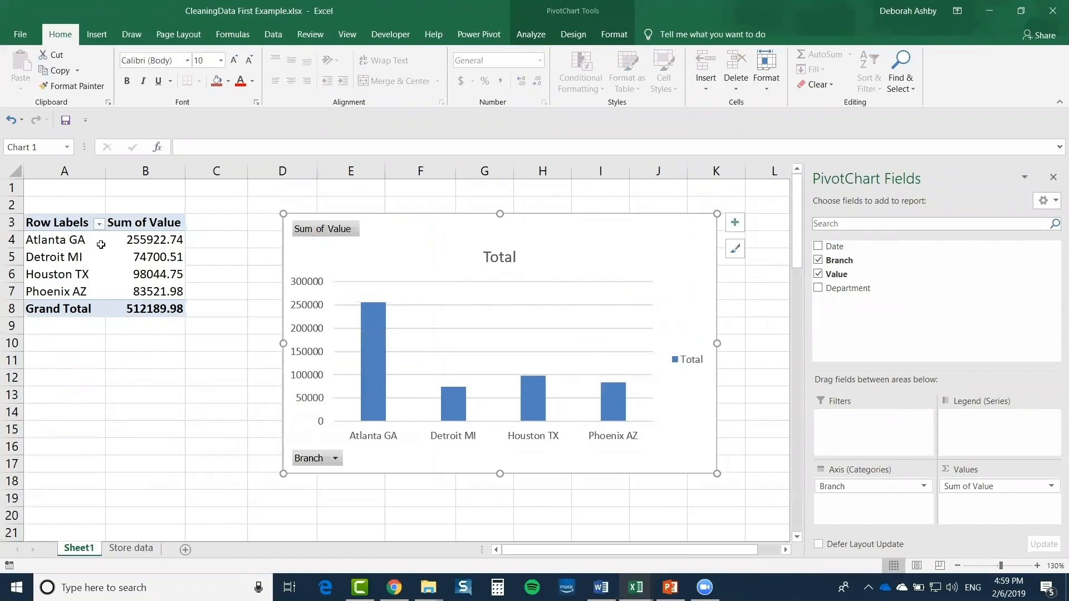
pyautogui.click(133, 548)
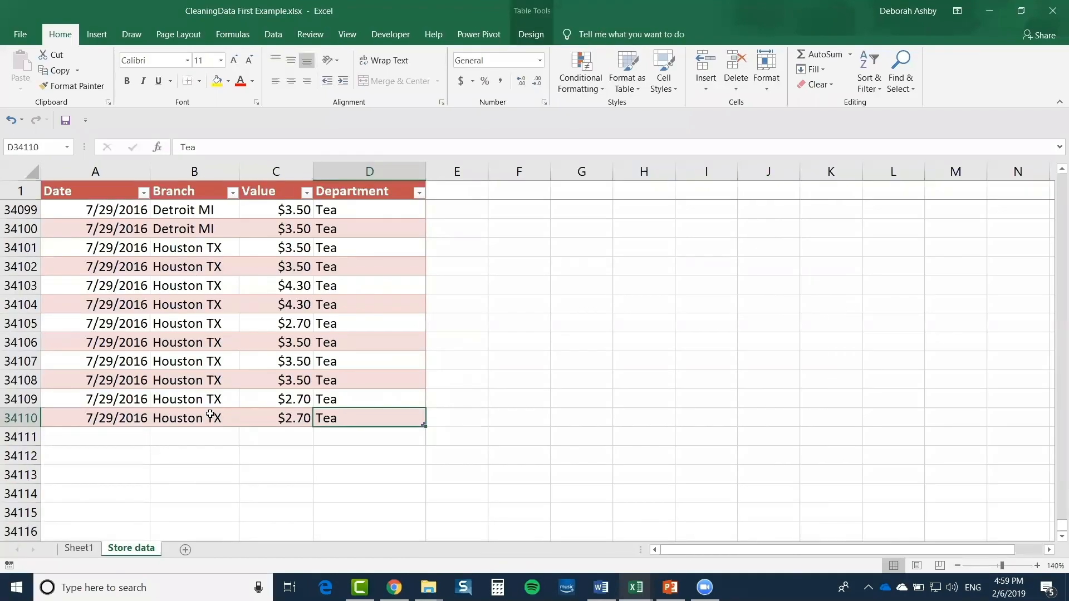
pyautogui.scroll(20, 210, 415)
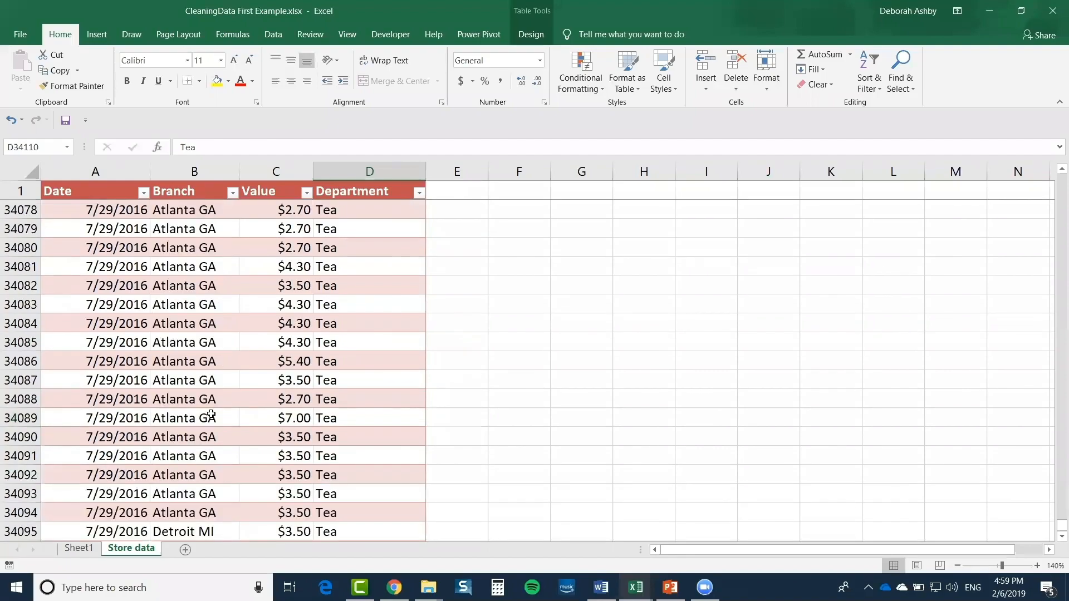
pyautogui.scroll(16, 211, 415)
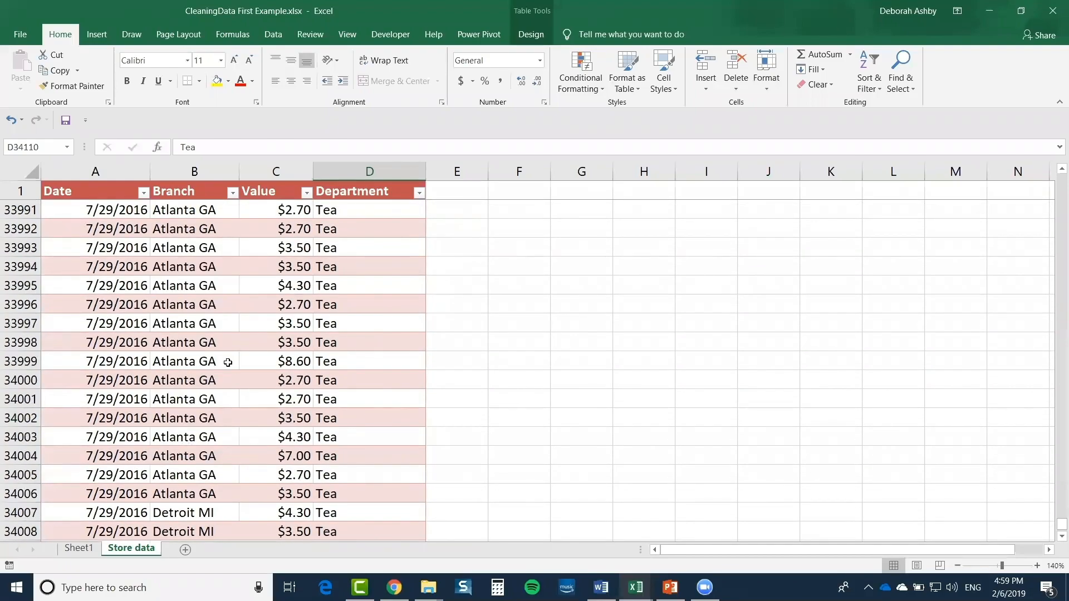
pyautogui.moveTo(45, 246); pyautogui.dragTo(370, 451)
# Copy rows A33993:D34110 and paste them below the table starting at A34111
pyautogui.hotkey('ctrl', 'c')
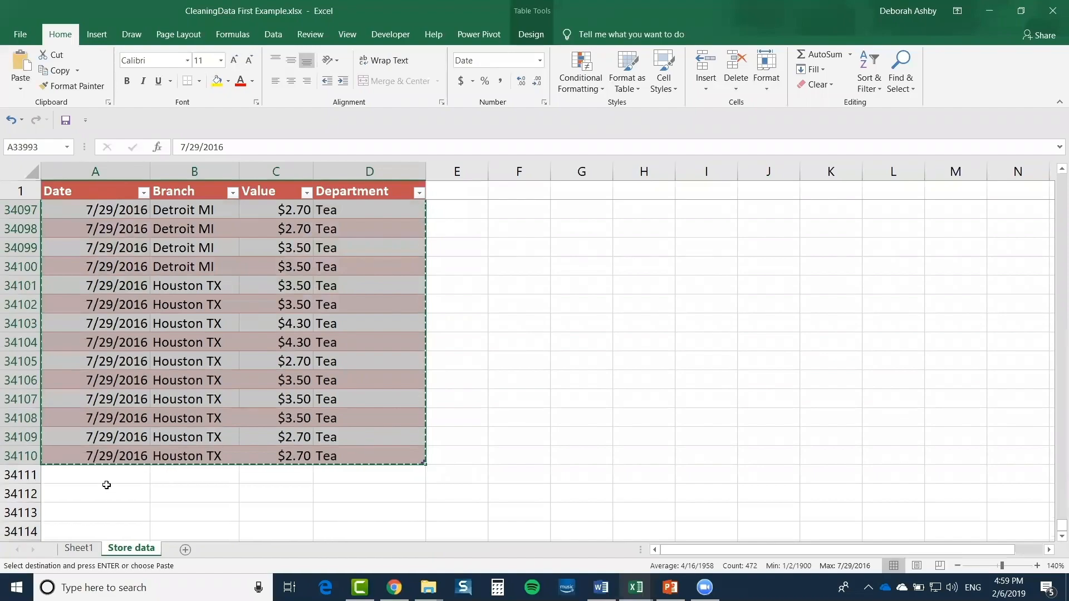
pyautogui.click(102, 477)
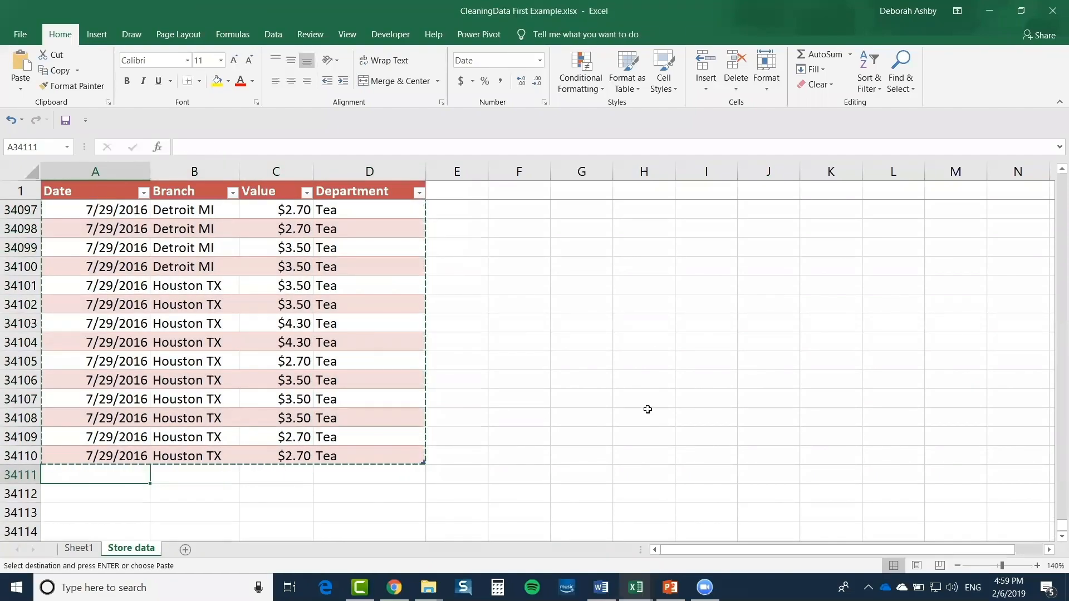
pyautogui.scroll(-2, 464, 356)
pyautogui.hotkey('ctrl', 'v')
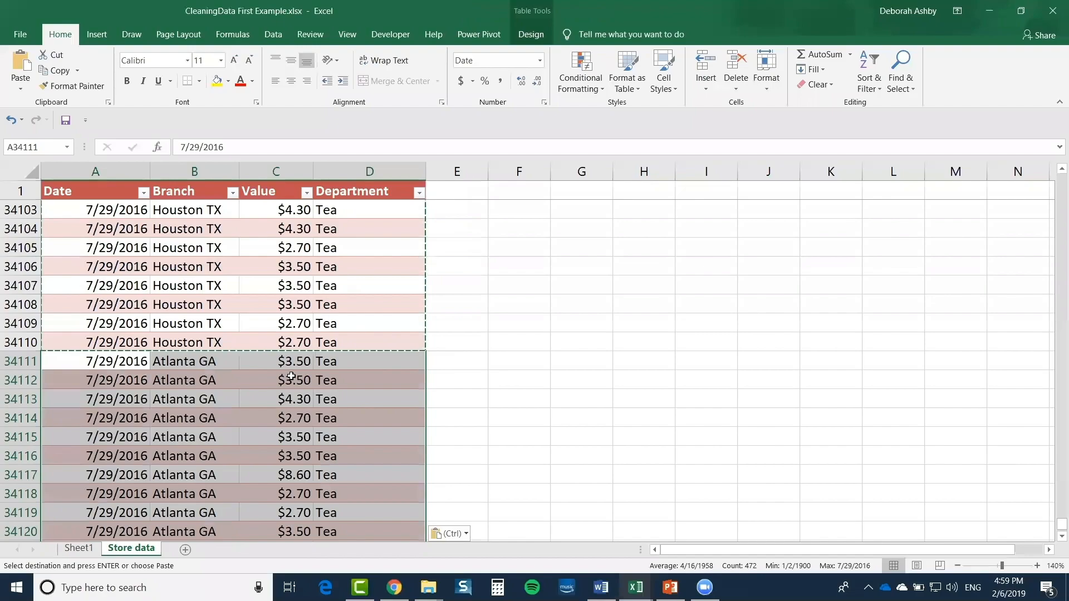
pyautogui.press('Escape')
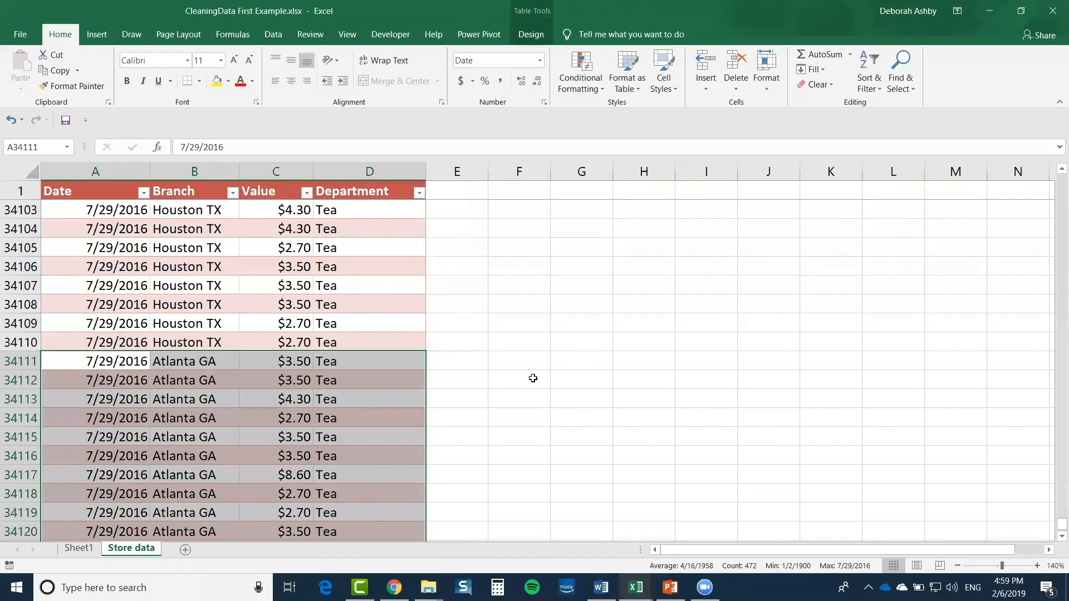
pyautogui.click(574, 378)
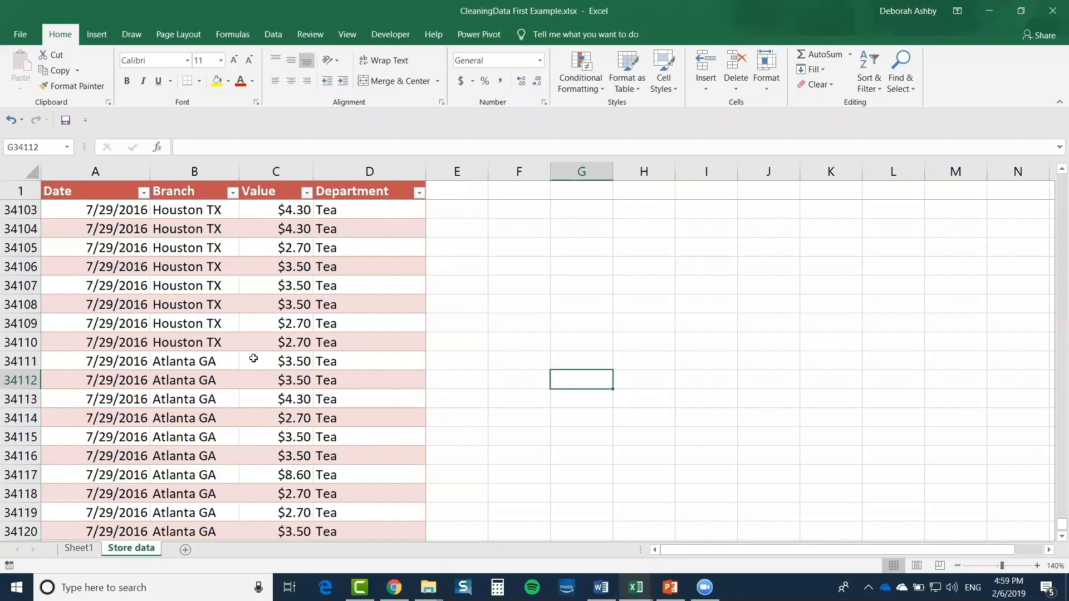
pyautogui.scroll(-6, 191, 384)
pyautogui.scroll(-1, 191, 385)
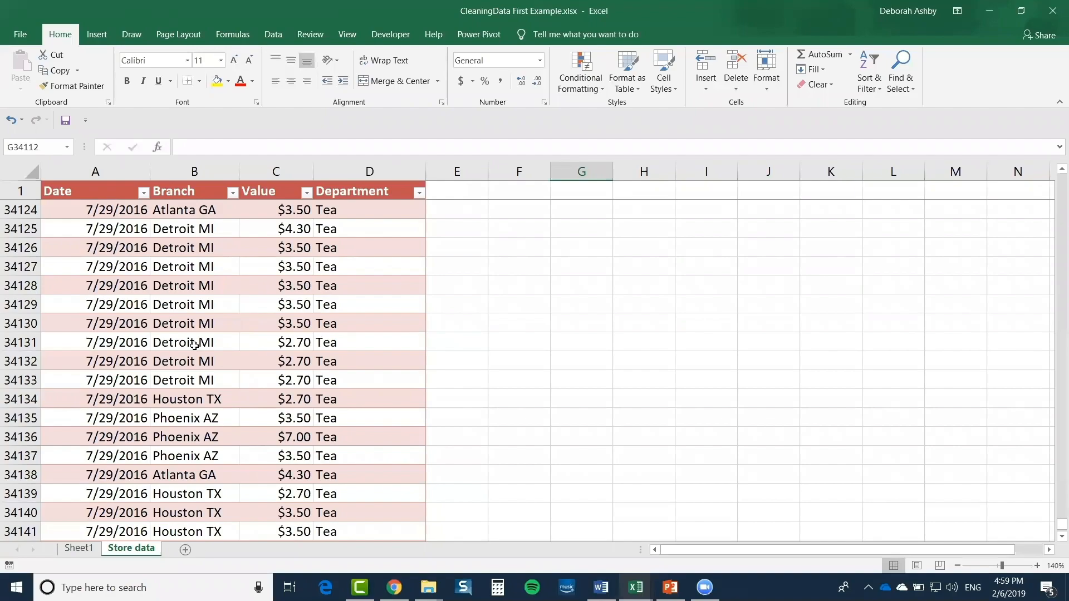
# Refresh the branch PivotTable to a 512605.58 grand total, then check the added rows on Store data
pyautogui.click(81, 551)
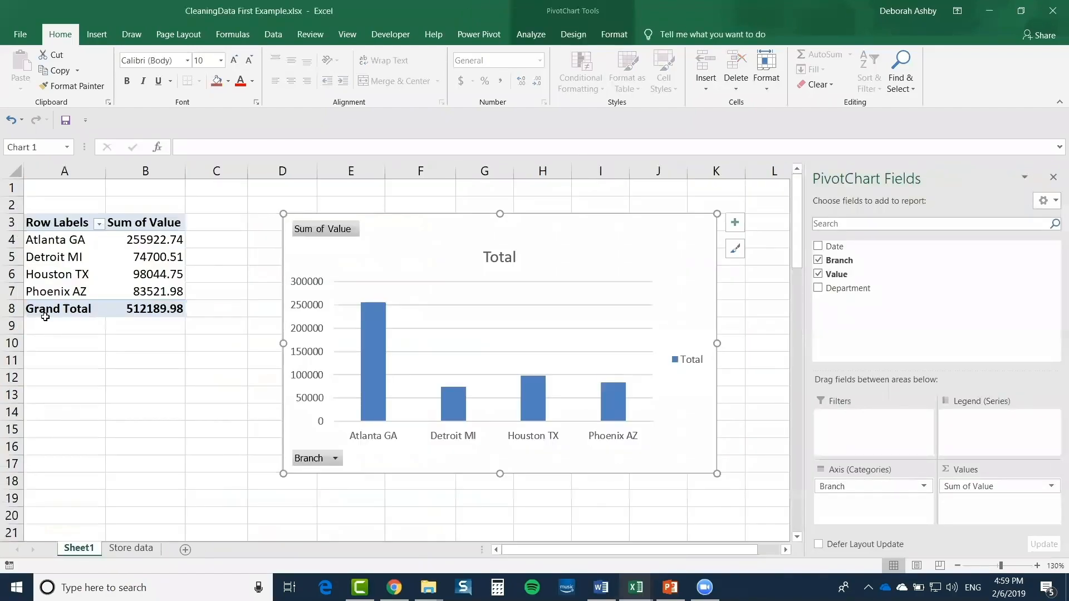
pyautogui.click(139, 548)
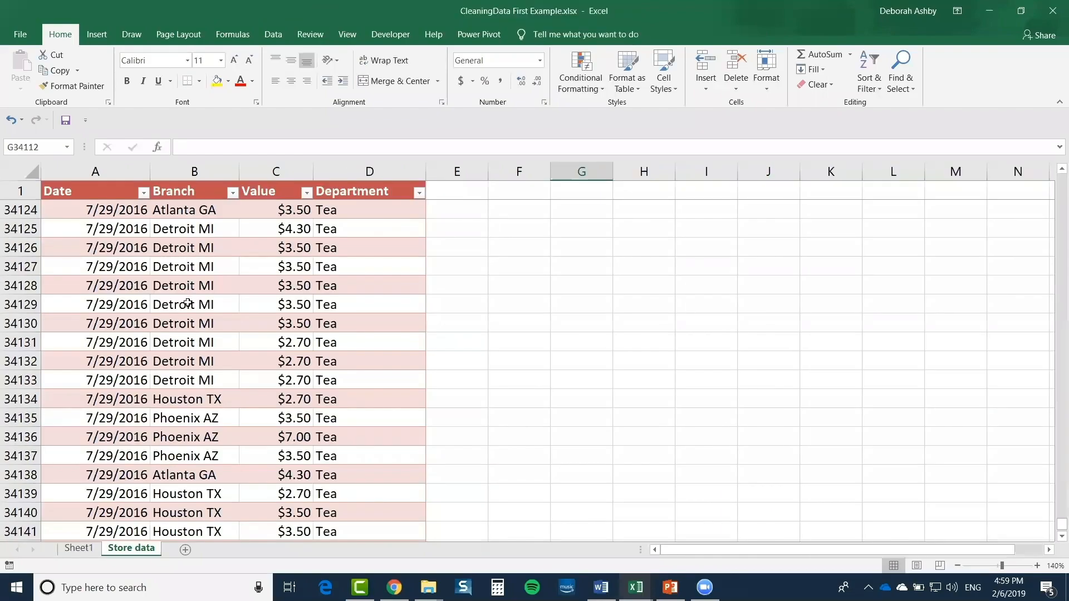
pyautogui.click(81, 549)
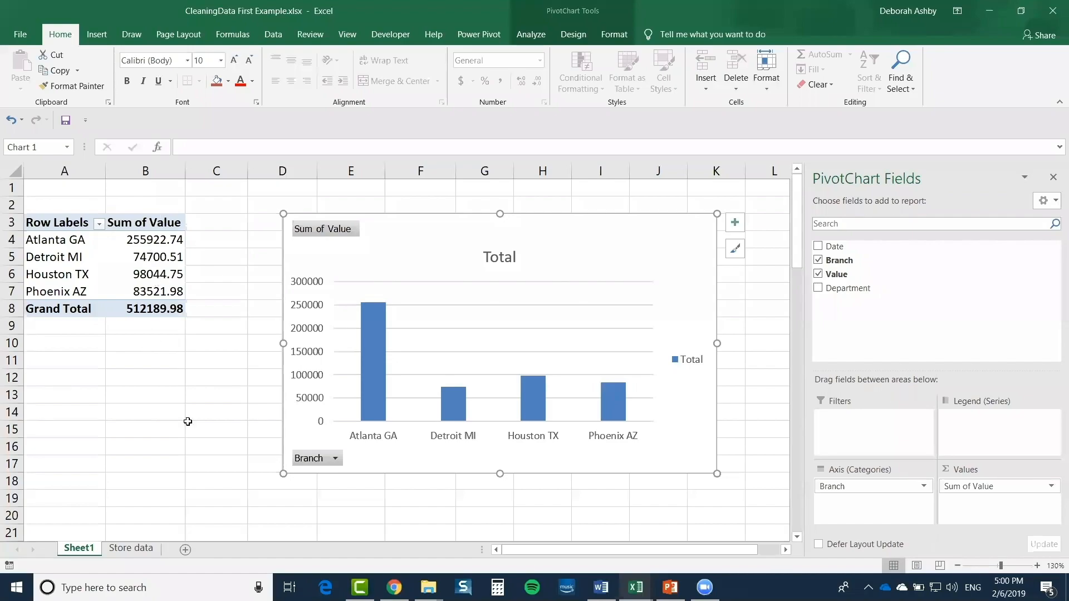
pyautogui.click(119, 262)
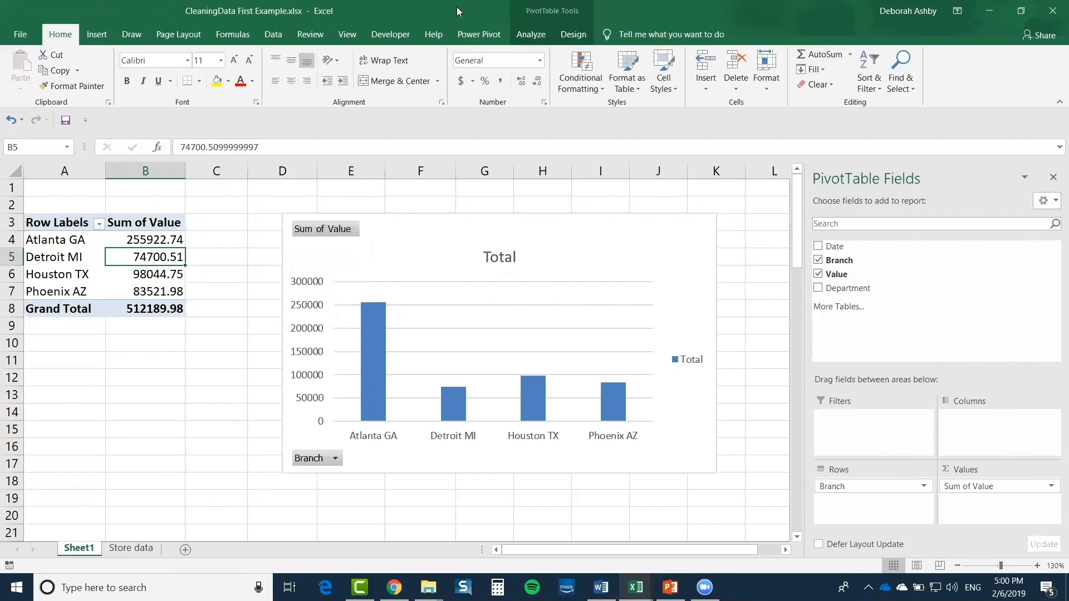
pyautogui.click(544, 10)
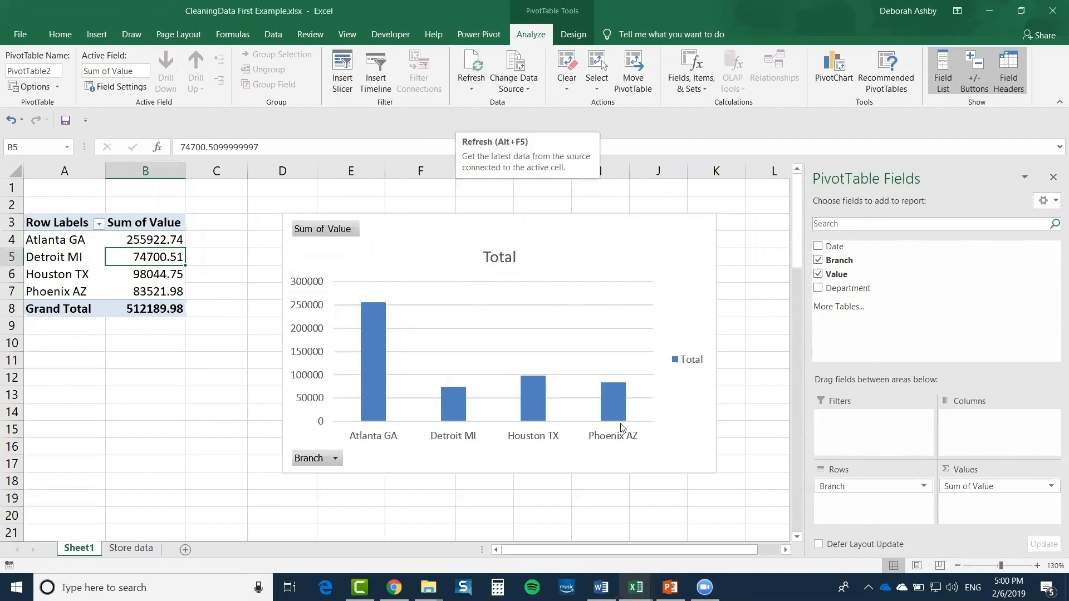
pyautogui.click(473, 61)
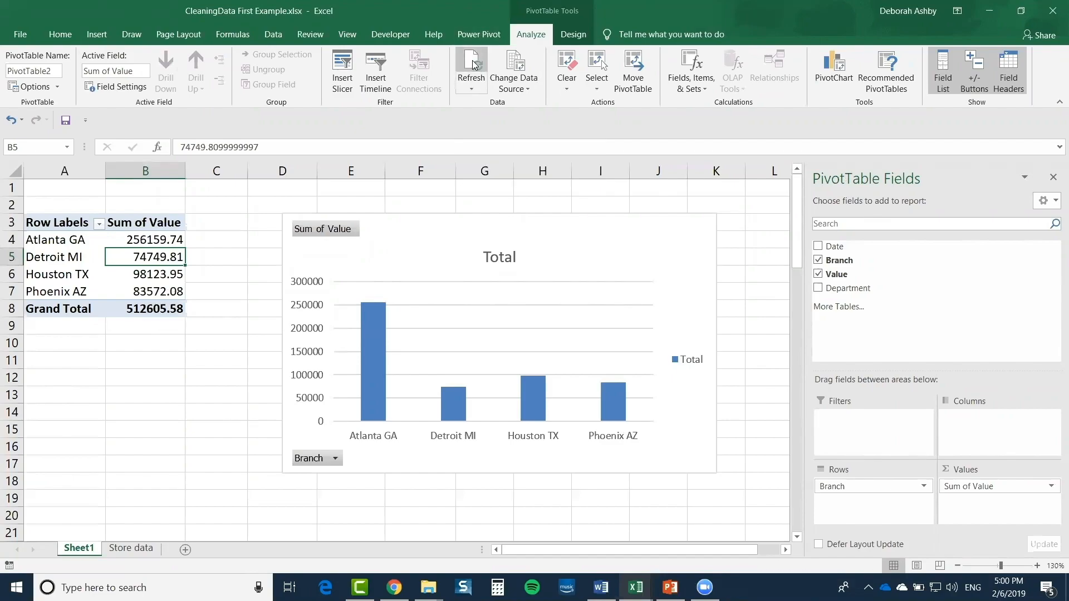
pyautogui.moveTo(365, 308)
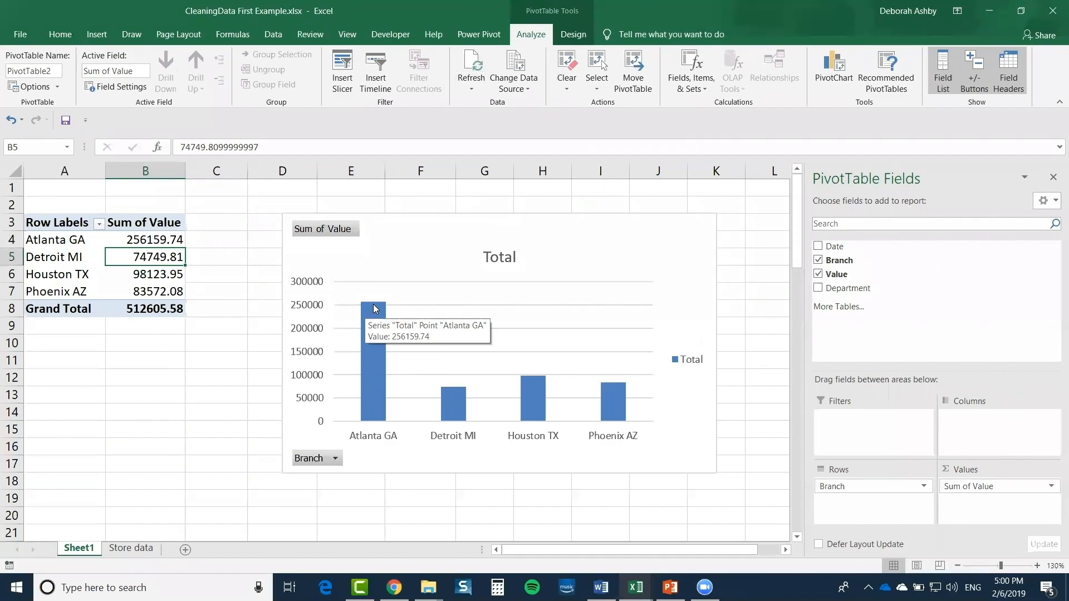
pyautogui.click(131, 548)
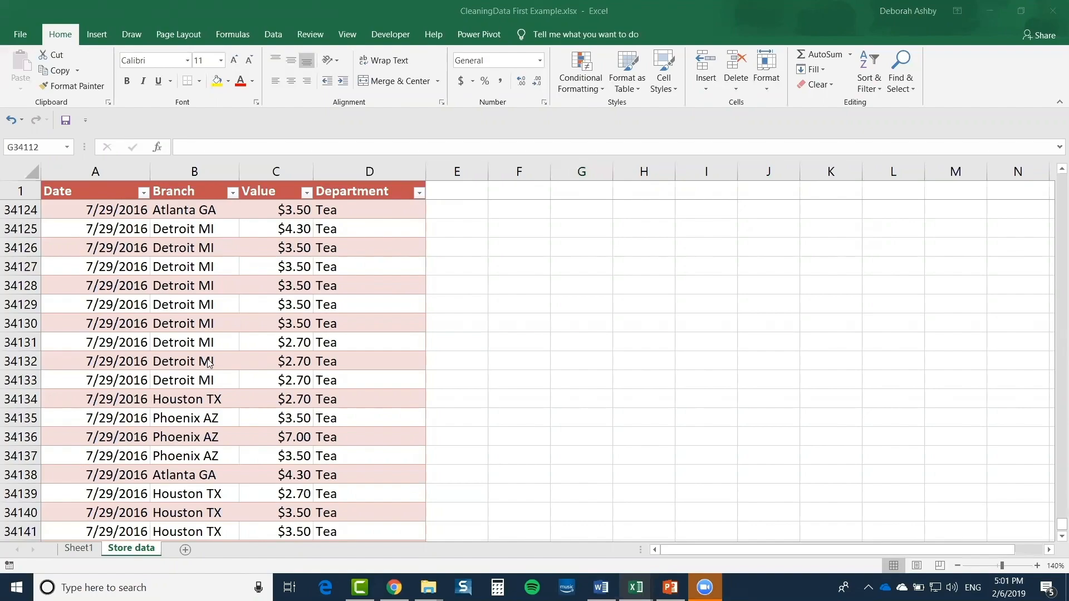
pyautogui.click(258, 336)
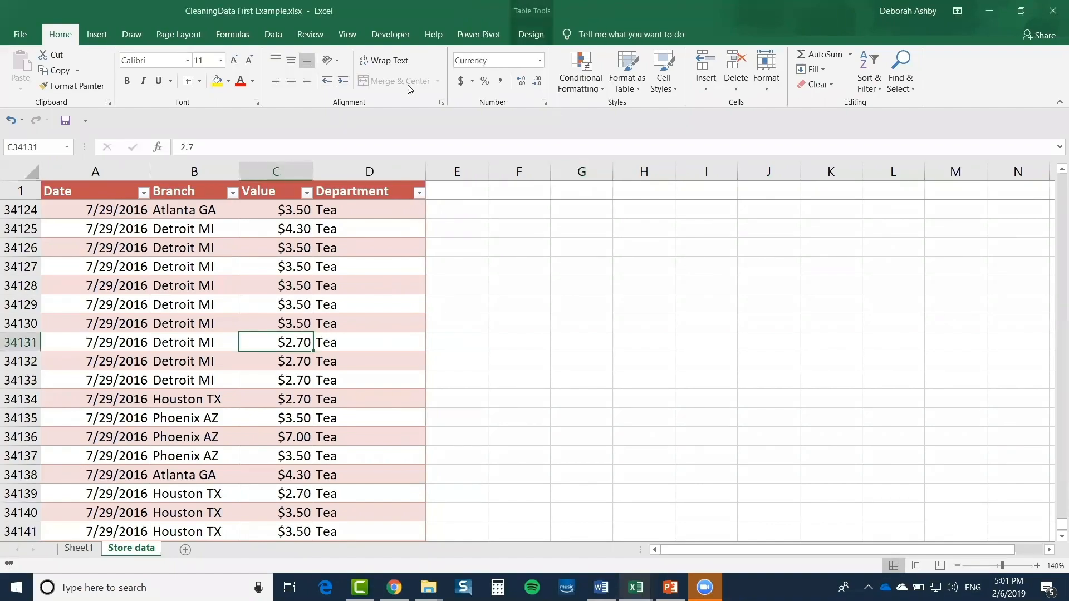
# Close the CleaningData First Example workbook, discarding unsaved changes
pyautogui.click(19, 34)
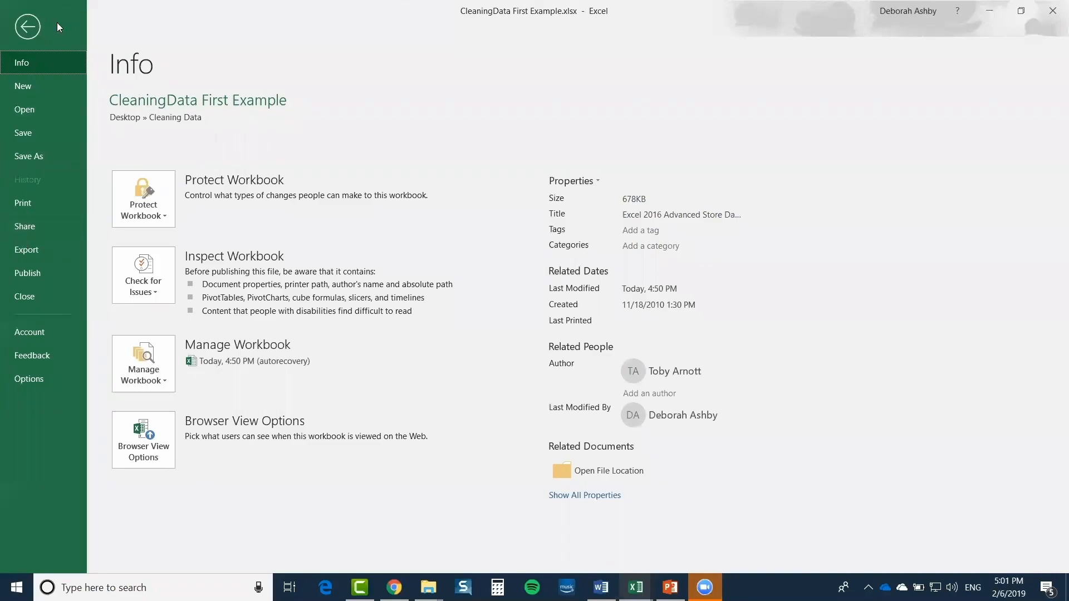
pyautogui.click(28, 26)
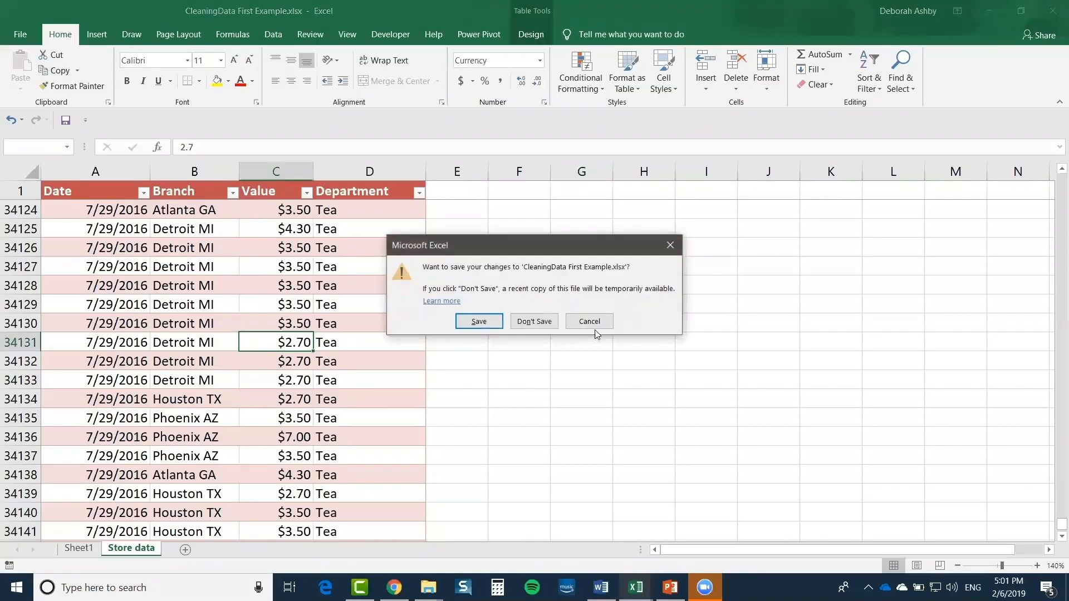
pyautogui.click(533, 323)
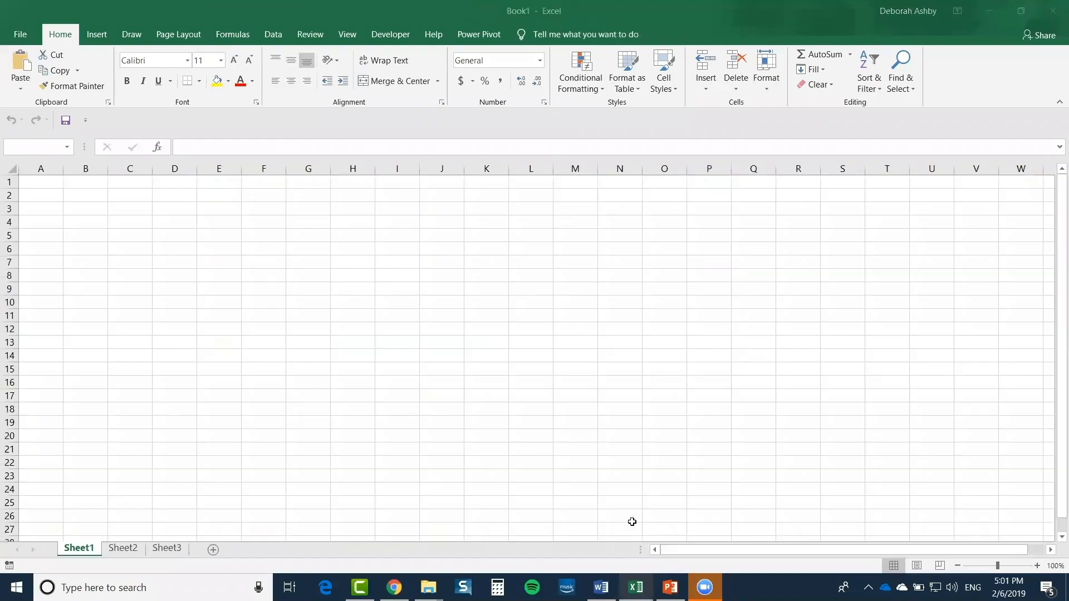
# Bring the Cleaning Data folder window forward in File Explorer
pyautogui.click(281, 313)
pyautogui.click(408, 289)
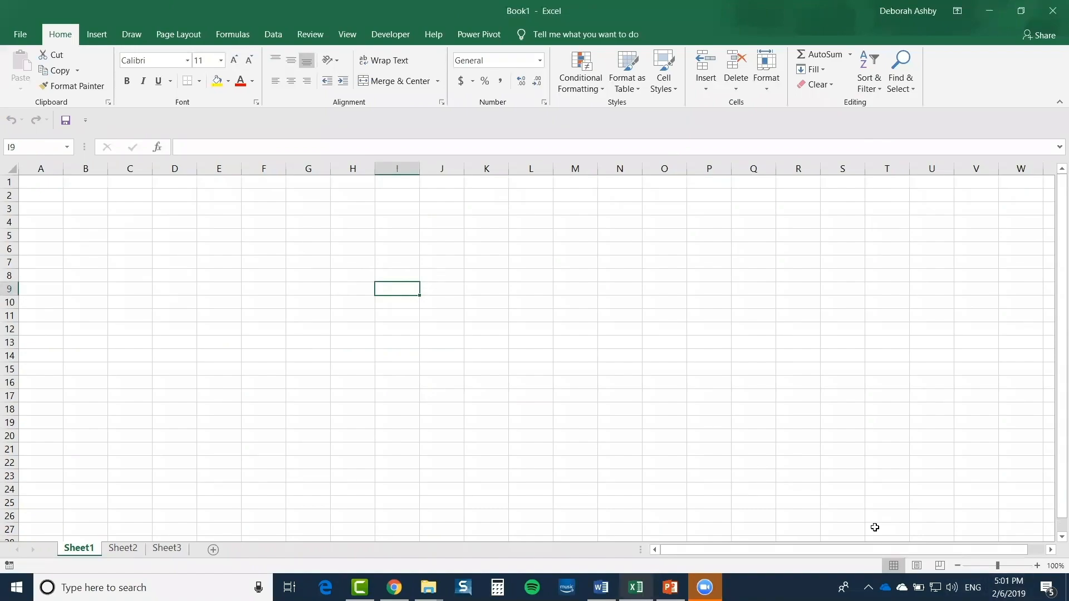
pyautogui.click(428, 588)
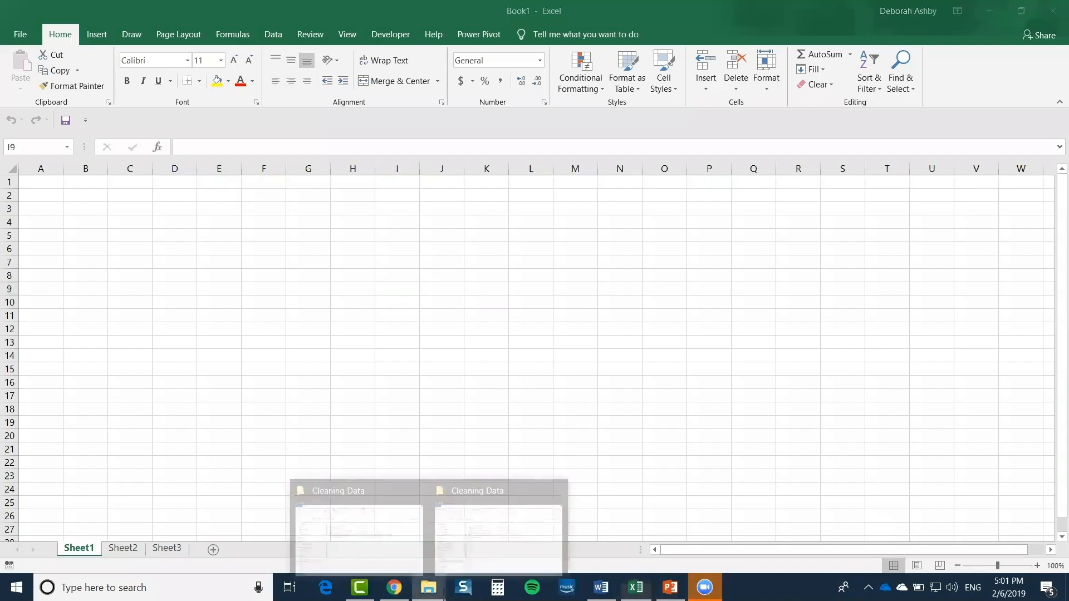
pyautogui.click(361, 541)
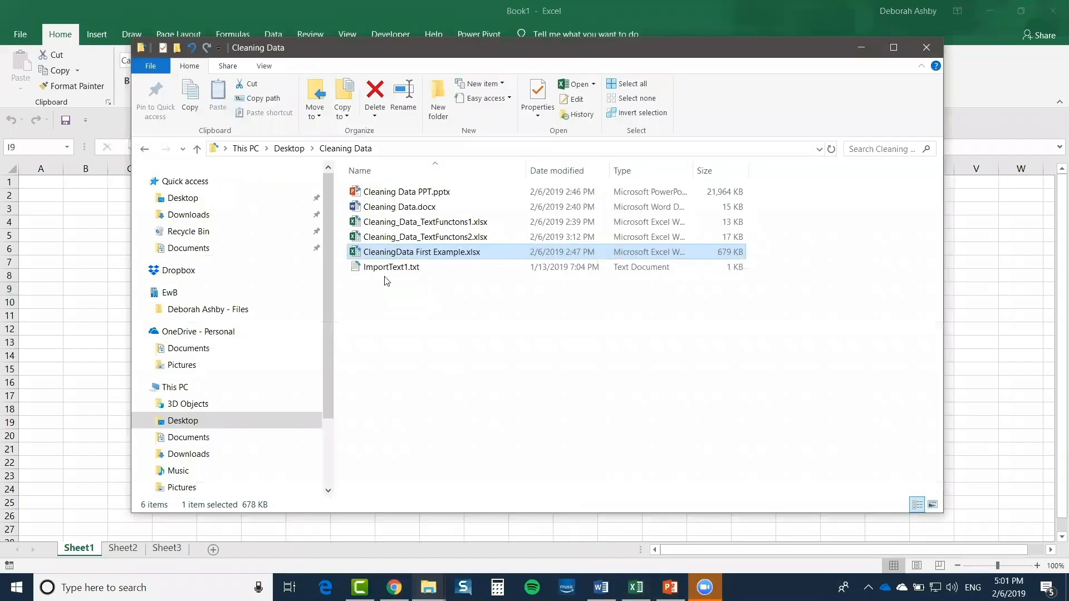
# Open ImportText1.txt in Notepad and minimize the Cleaning Data folder window
pyautogui.click(398, 267)
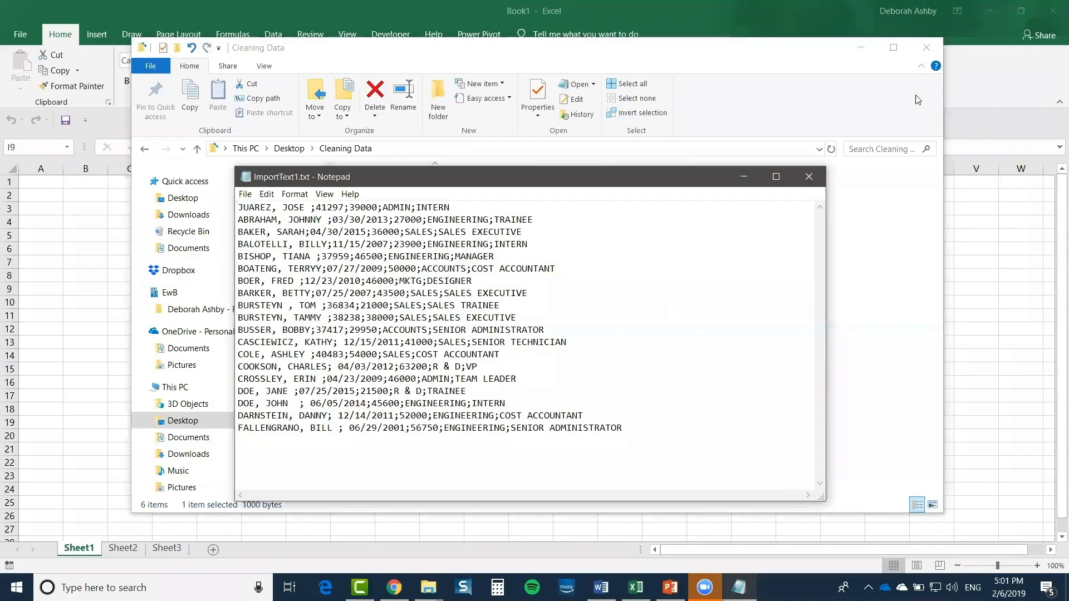
pyautogui.click(596, 105)
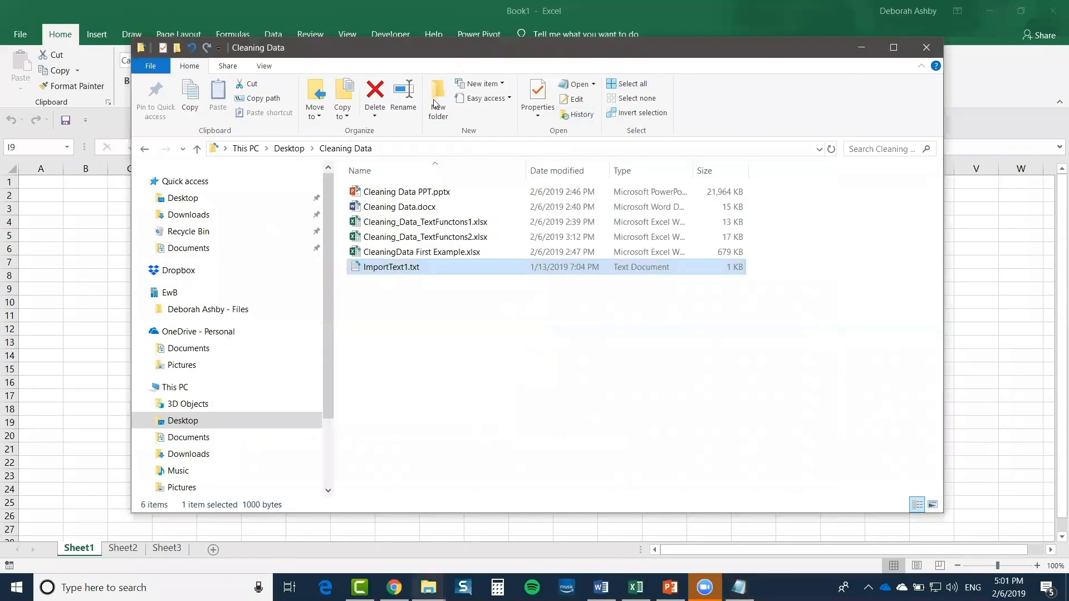
pyautogui.moveTo(853, 47); pyautogui.dragTo(808, 99)
pyautogui.click(821, 100)
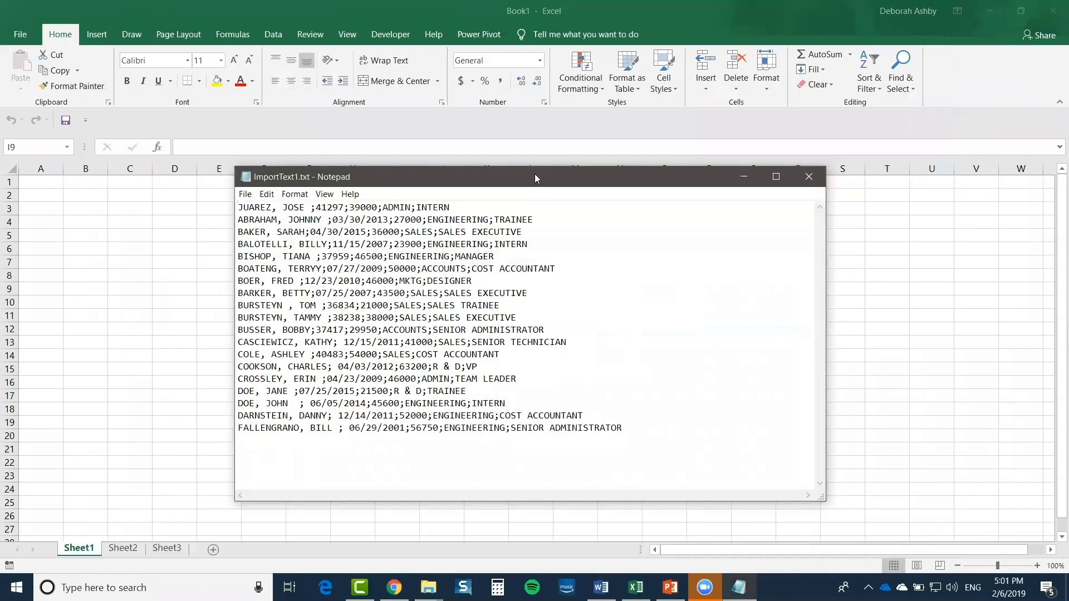
pyautogui.moveTo(524, 169); pyautogui.dragTo(507, 133)
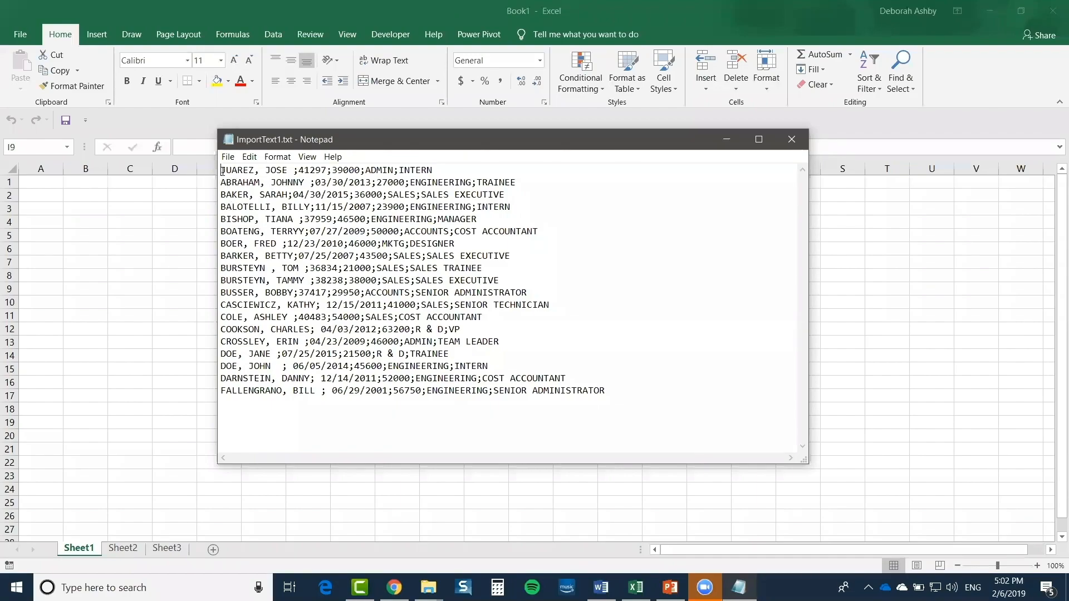
pyautogui.moveTo(221, 169); pyautogui.dragTo(327, 171)
pyautogui.moveTo(332, 171); pyautogui.dragTo(361, 170)
pyautogui.moveTo(365, 170); pyautogui.dragTo(395, 171)
pyautogui.click(248, 182)
pyautogui.moveTo(479, 144); pyautogui.dragTo(441, 129)
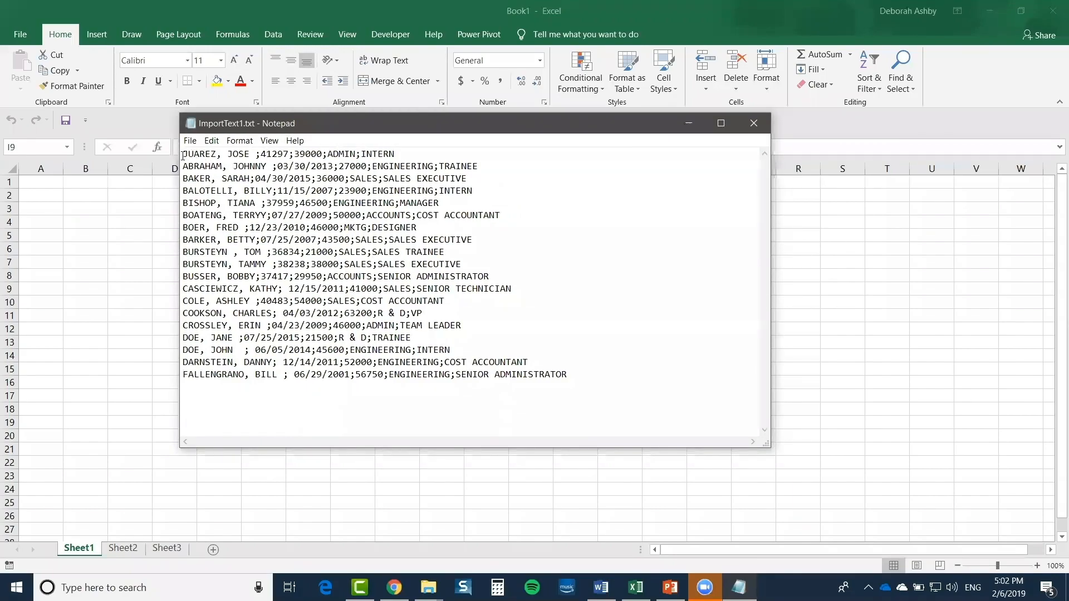
# Highlight the name field and the 41297 value in ImportText1.txt's first record
pyautogui.moveTo(183, 155); pyautogui.dragTo(250, 155)
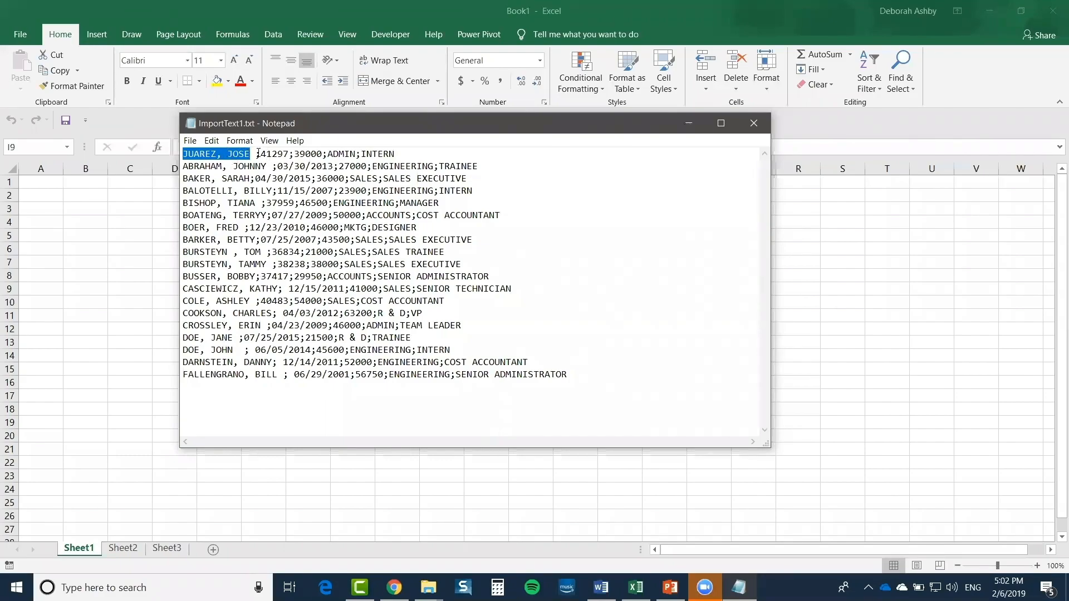
pyautogui.moveTo(260, 154); pyautogui.dragTo(290, 155)
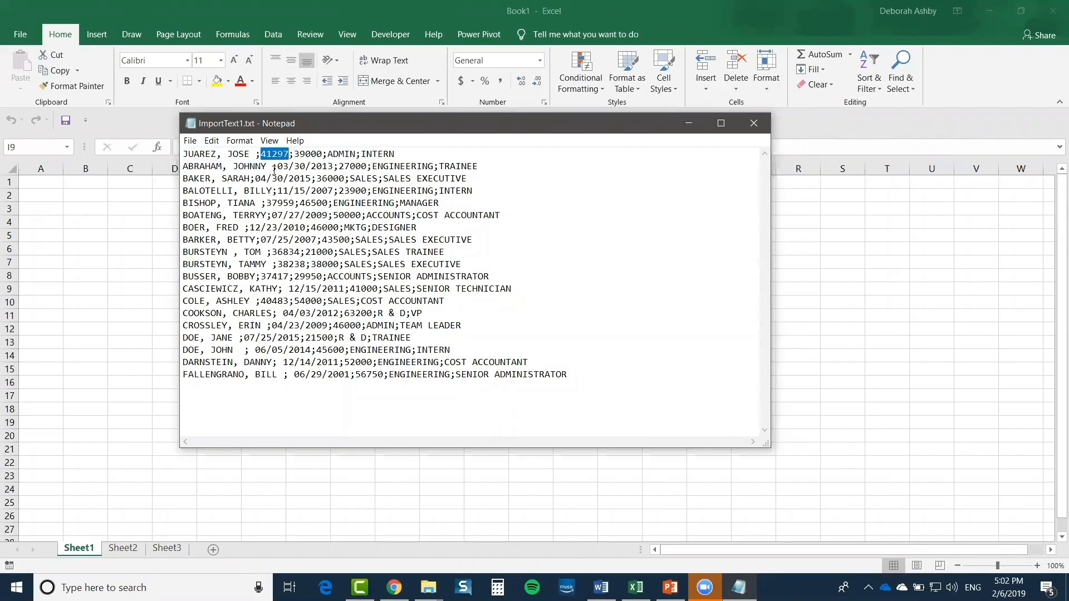
pyautogui.click(469, 229)
# Highlight the semicolon separator after the first name field, then close Notepad
pyautogui.moveTo(254, 157); pyautogui.dragTo(261, 156)
pyautogui.click(258, 154)
pyautogui.click(754, 123)
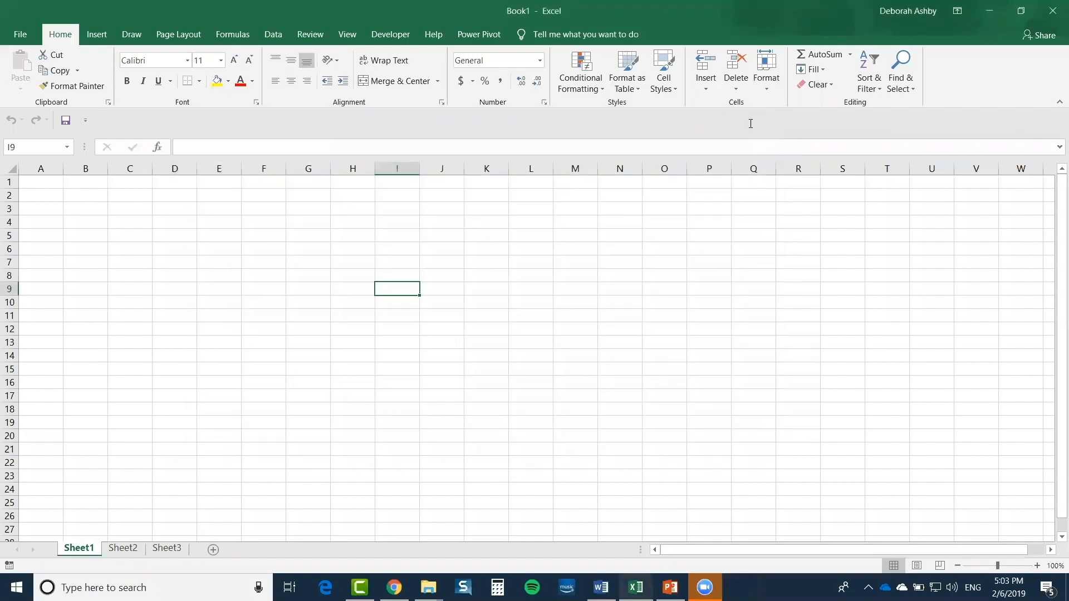
pyautogui.click(15, 35)
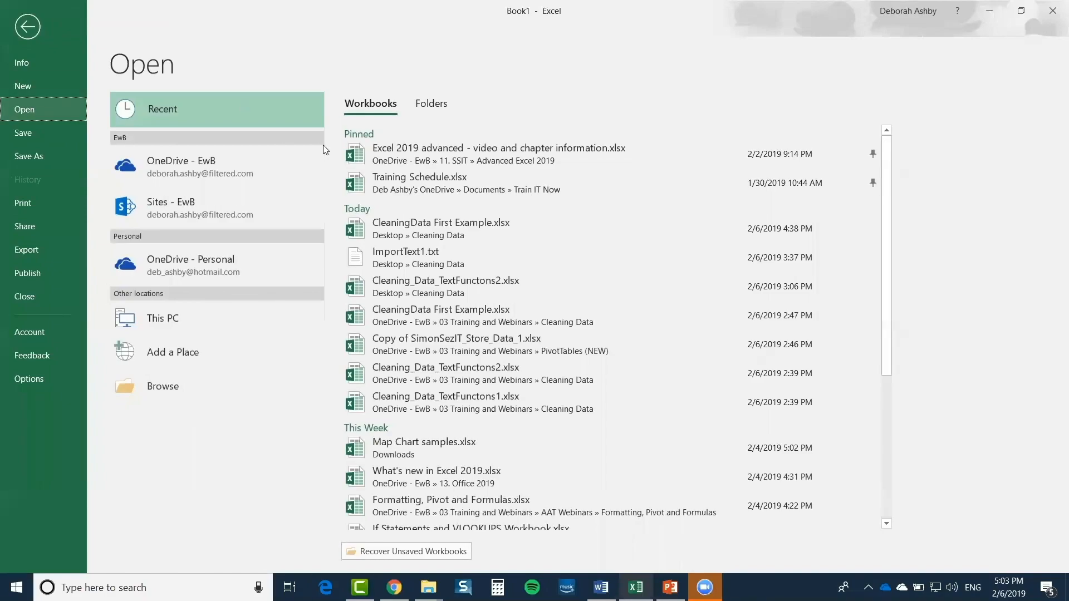
# Open ImportText1.txt from Desktop > Cleaning Data, bringing up the Text Import Wizard with Delimited detected
pyautogui.click(163, 390)
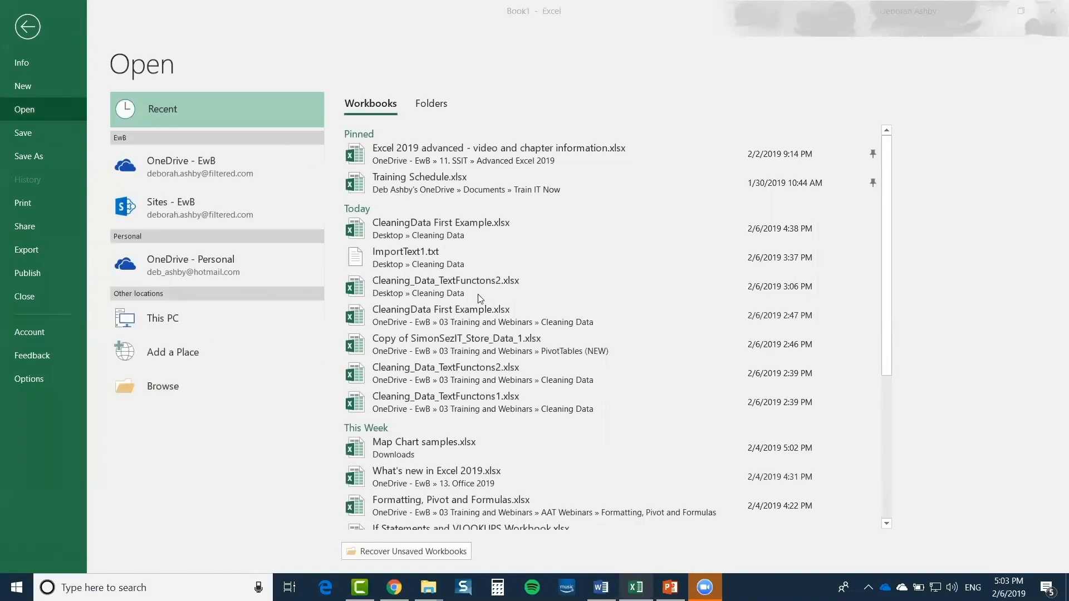
pyautogui.scroll(5, 86, 126)
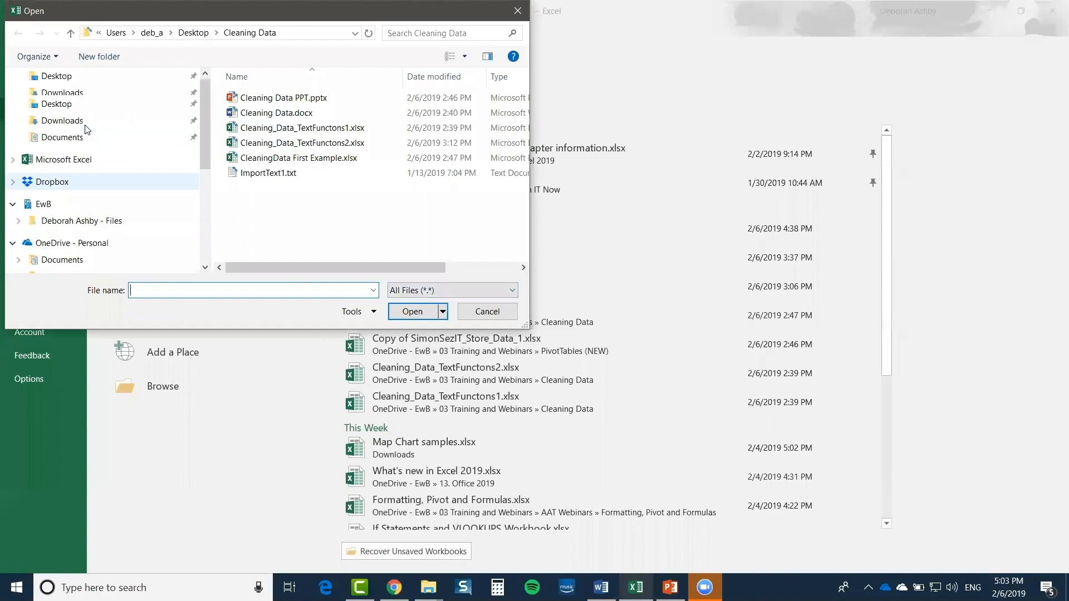
pyautogui.click(34, 101)
pyautogui.doubleClick(256, 131)
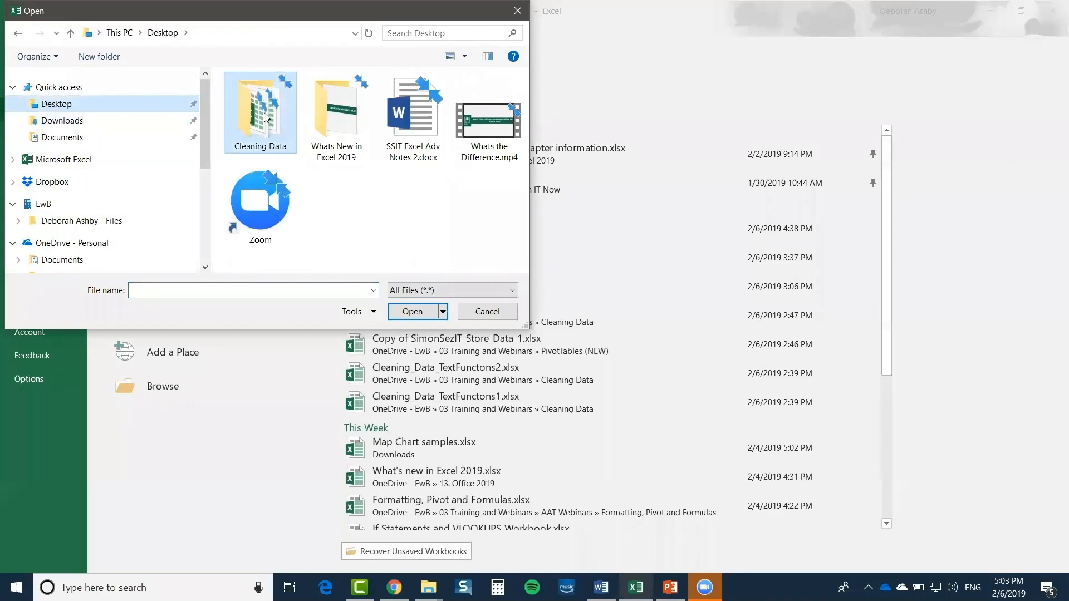
pyautogui.click(257, 174)
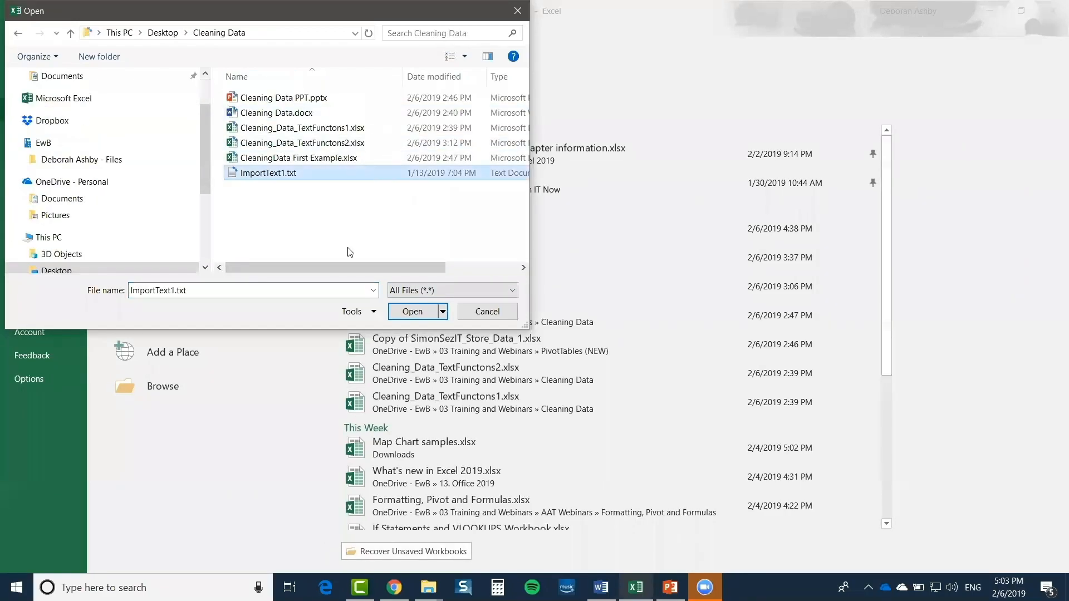
pyautogui.click(412, 311)
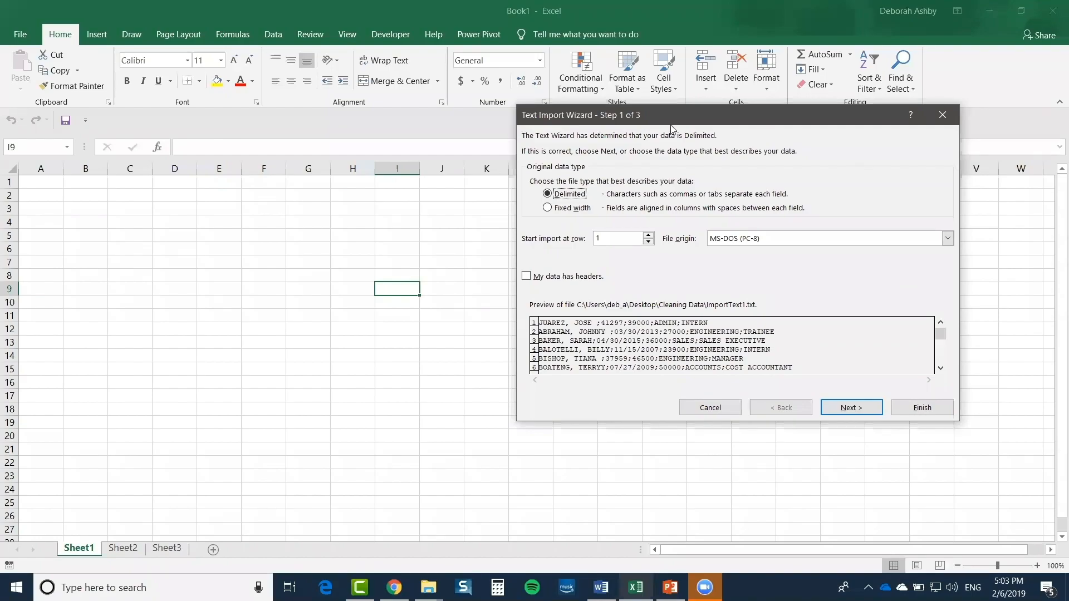
pyautogui.moveTo(687, 127); pyautogui.dragTo(565, 125)
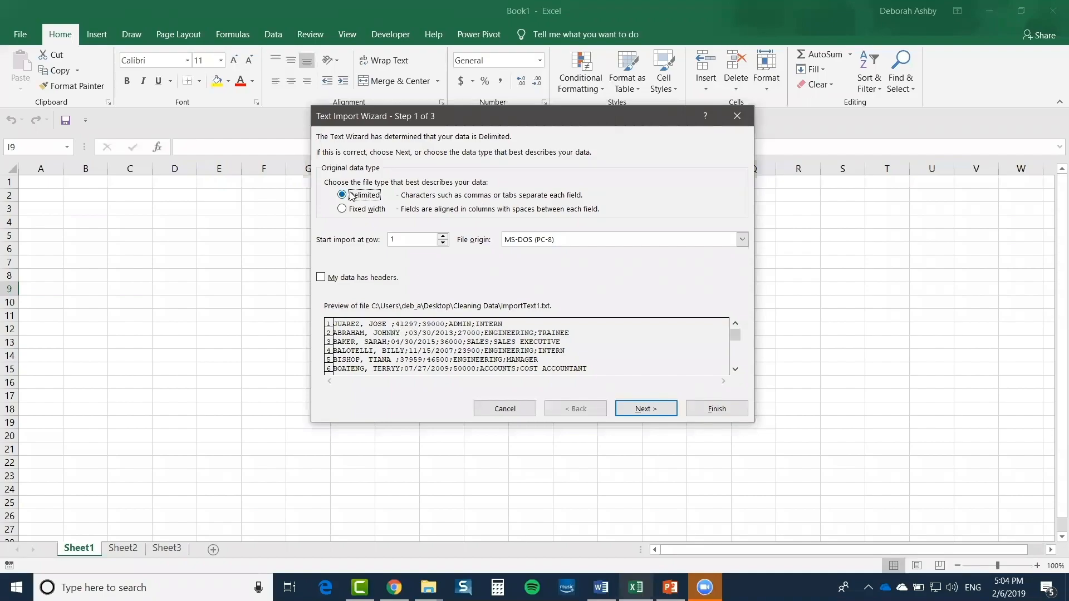
# In the Text Import Wizard, split fields at semicolons instead of tabs
pyautogui.click(654, 411)
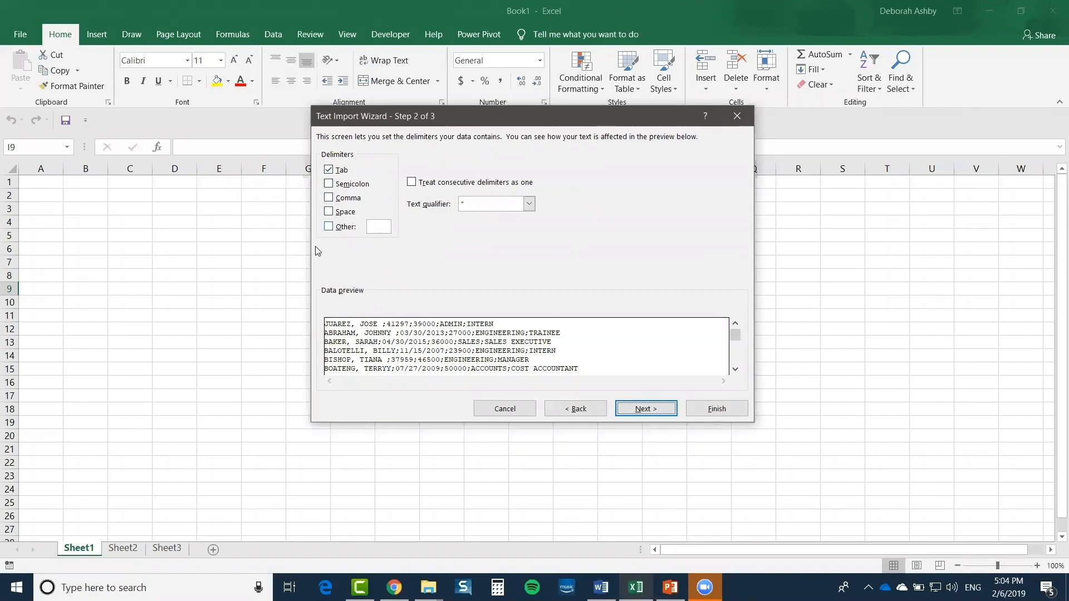
pyautogui.click(383, 227)
pyautogui.click(328, 170)
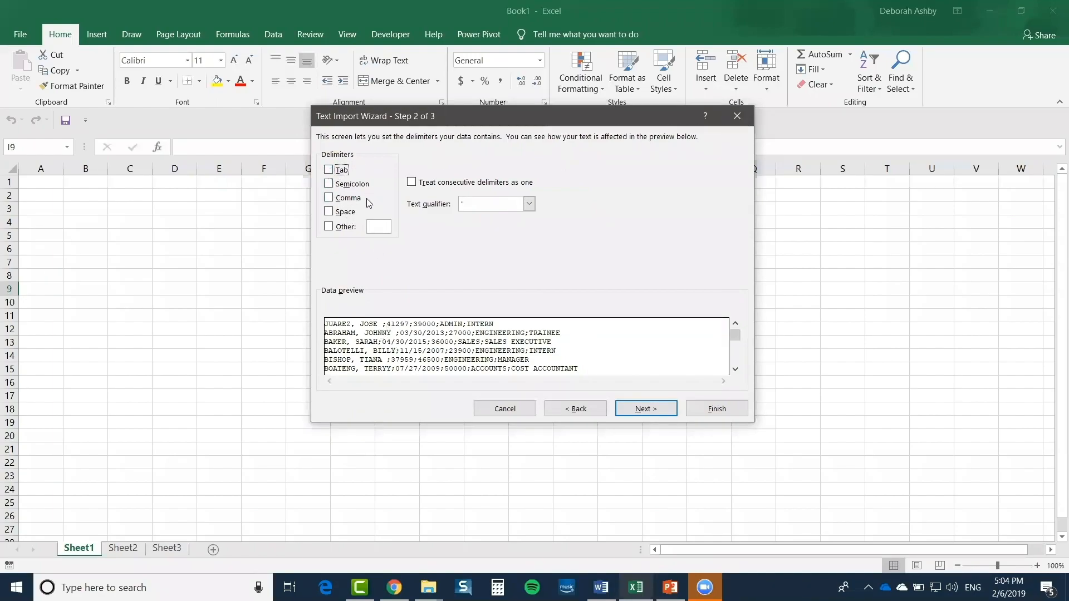
pyautogui.click(329, 184)
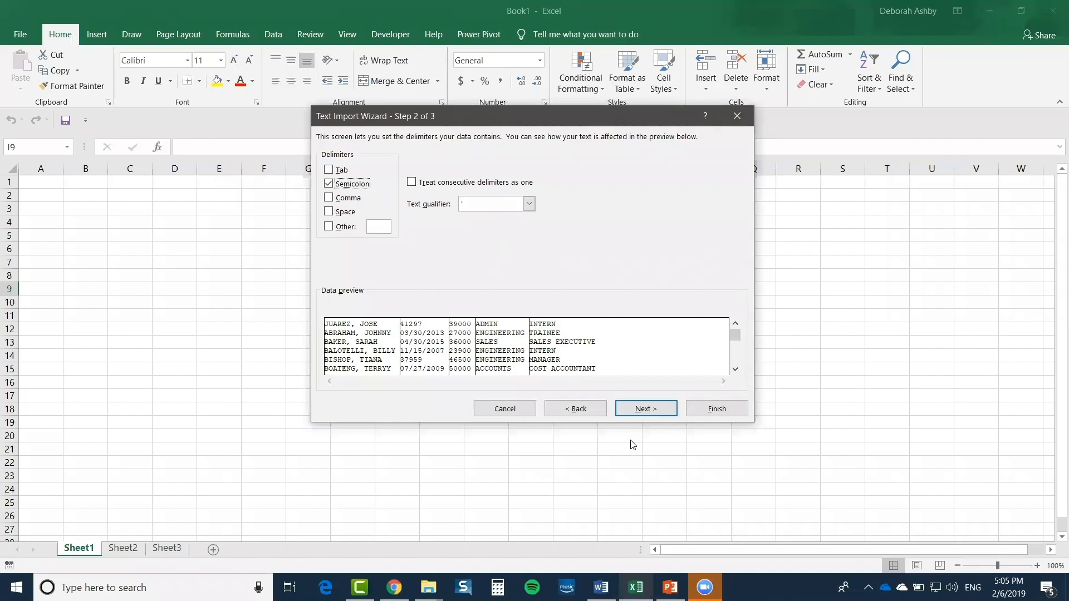
# Finish the import and autofit columns A to F
pyautogui.click(715, 409)
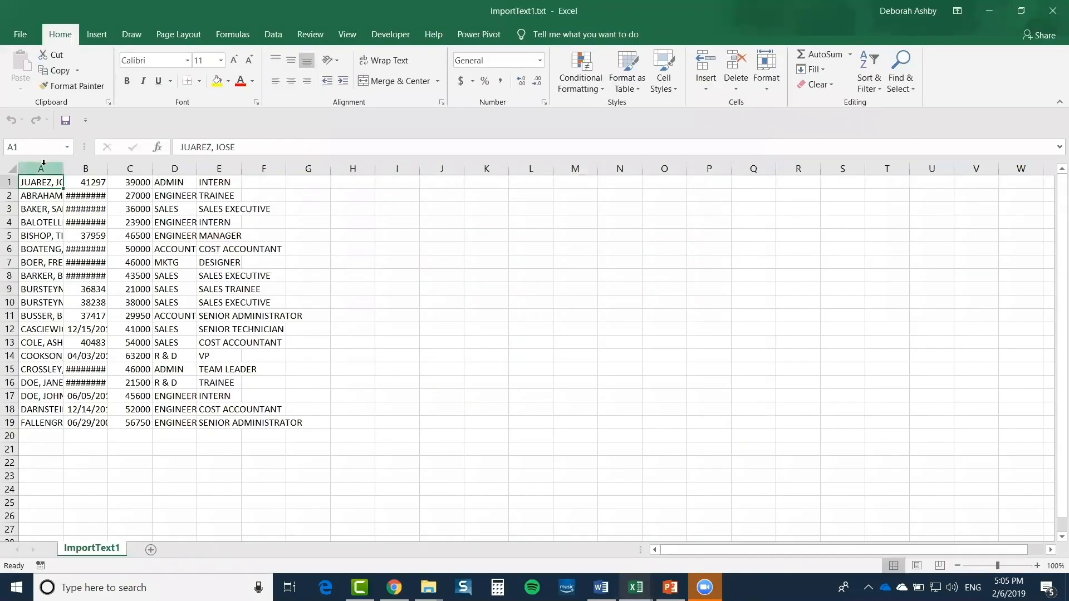
pyautogui.moveTo(44, 162); pyautogui.dragTo(271, 154)
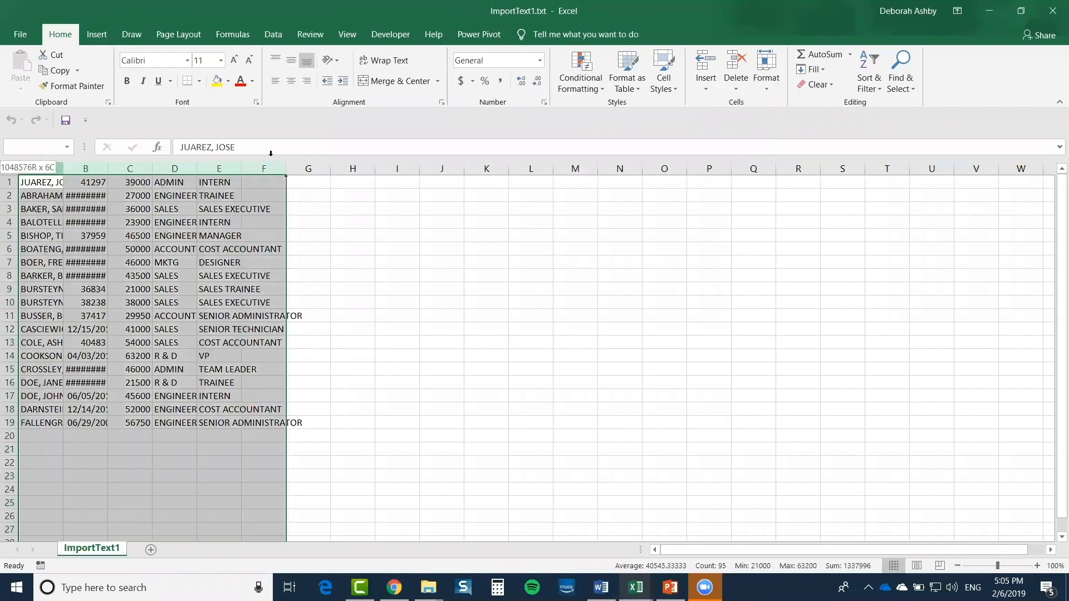
pyautogui.doubleClick(197, 167)
# Close ImportText1 without saving, leaving the blank Book1 workbook
pyautogui.click(491, 290)
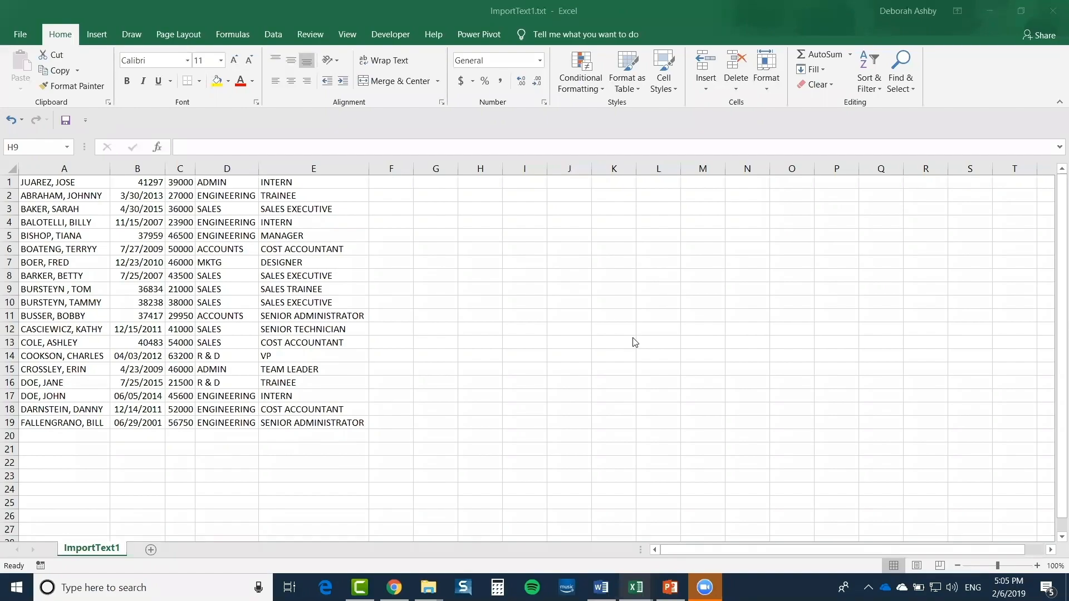
pyautogui.click(1047, 8)
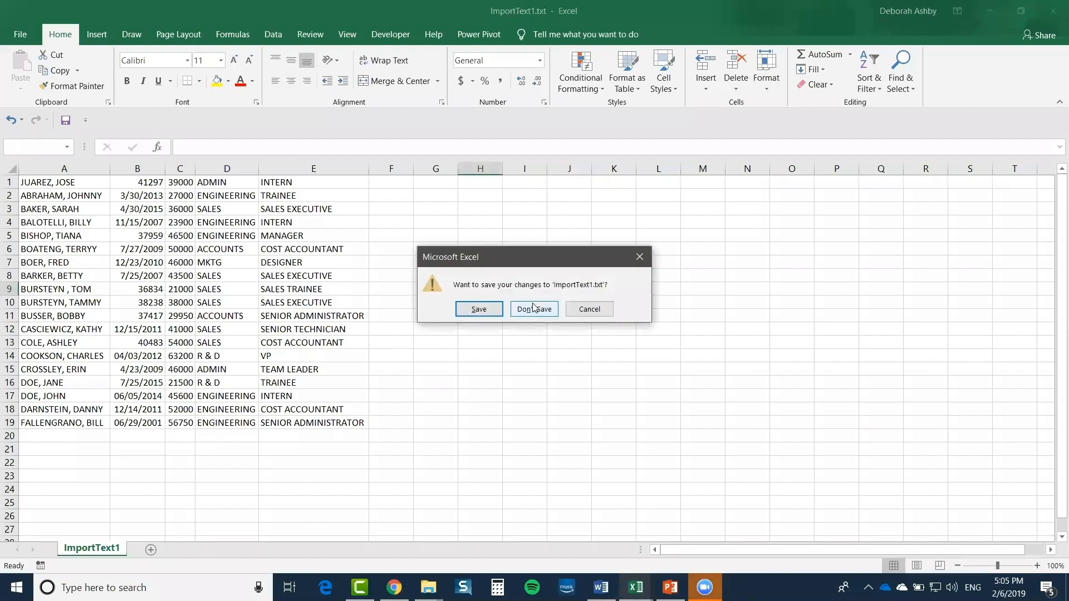
pyautogui.click(533, 308)
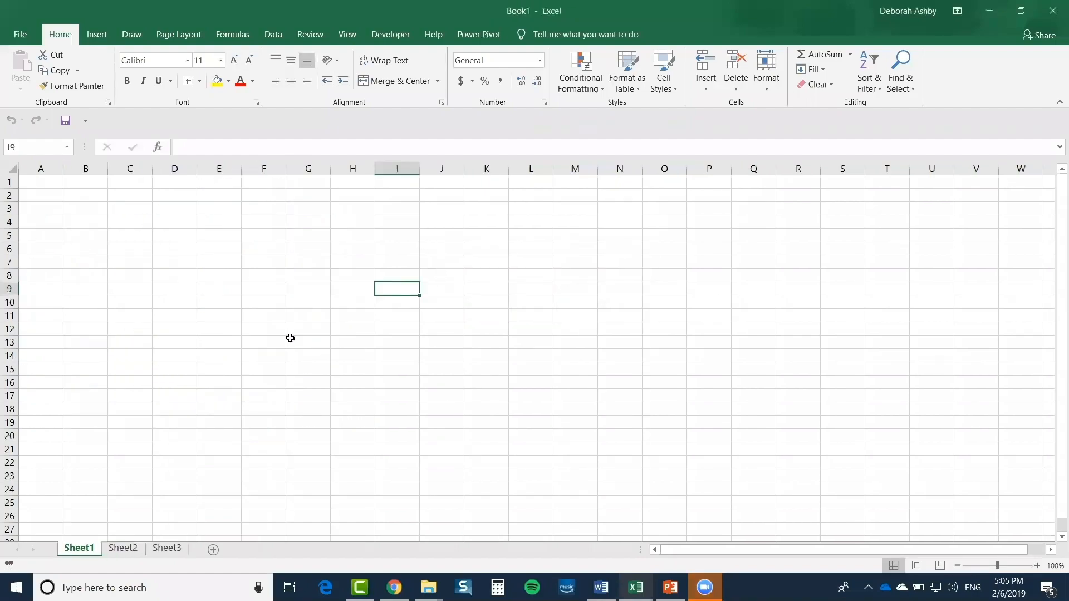
pyautogui.click(18, 39)
# Reopen ImportText1.txt from Recent with Tab as delimiter, keeping each record whole in column A
pyautogui.click(25, 112)
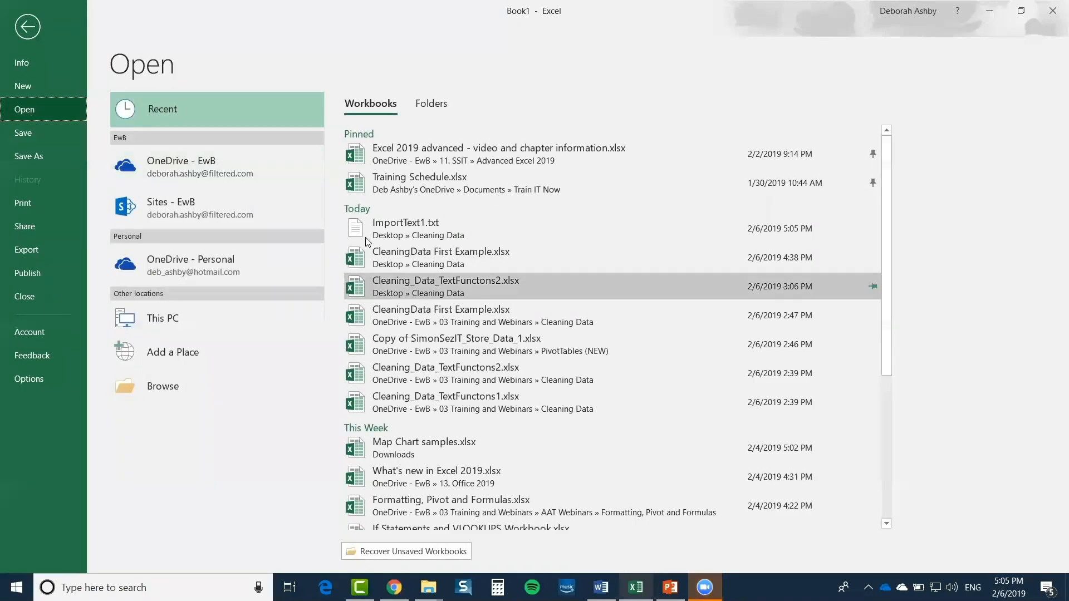
pyautogui.click(425, 225)
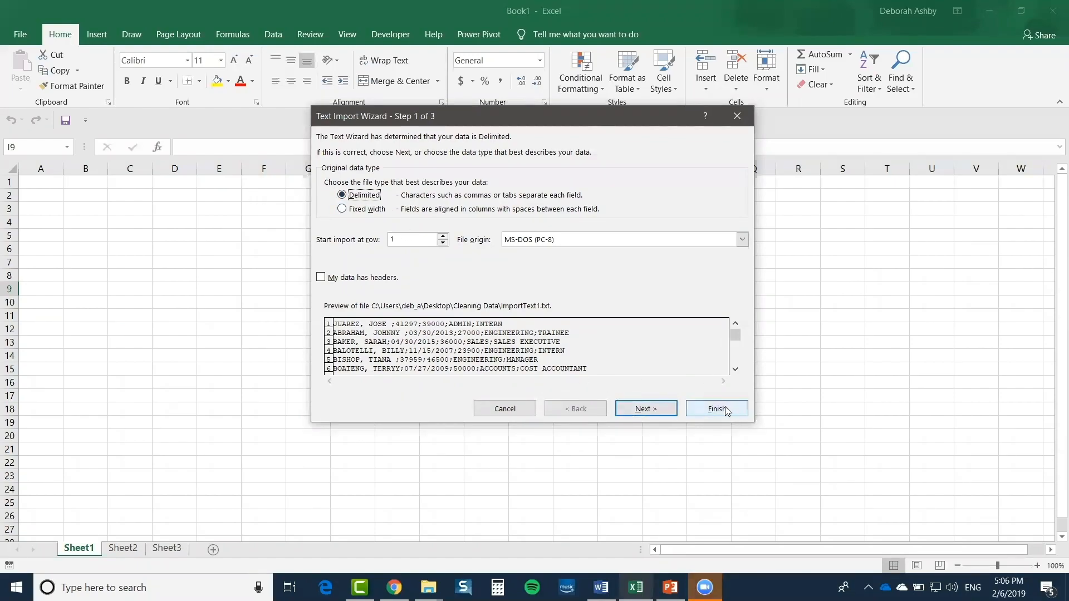
pyautogui.click(649, 411)
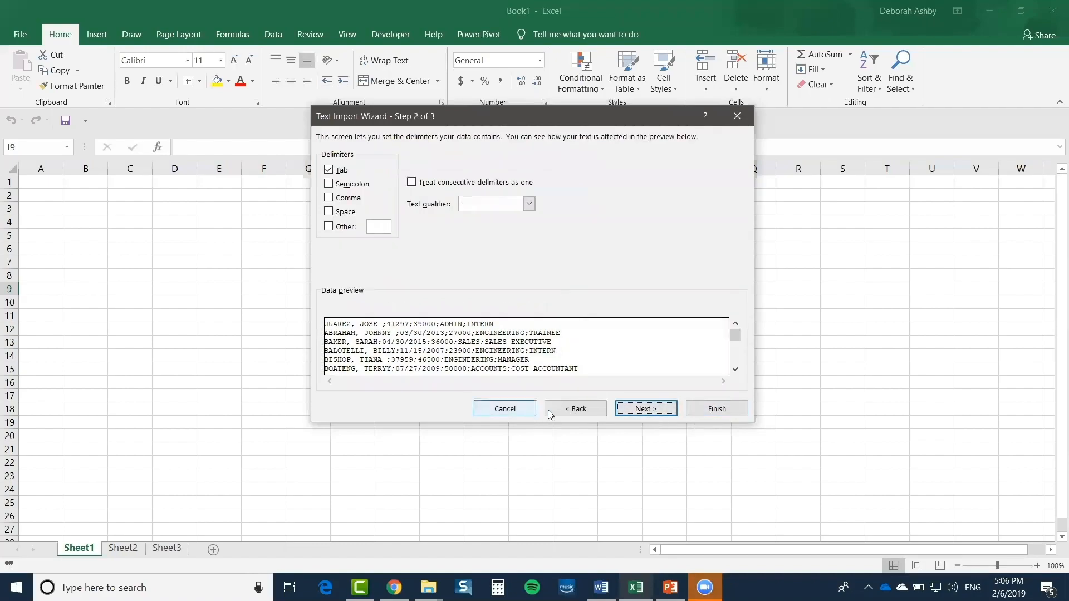
pyautogui.click(717, 410)
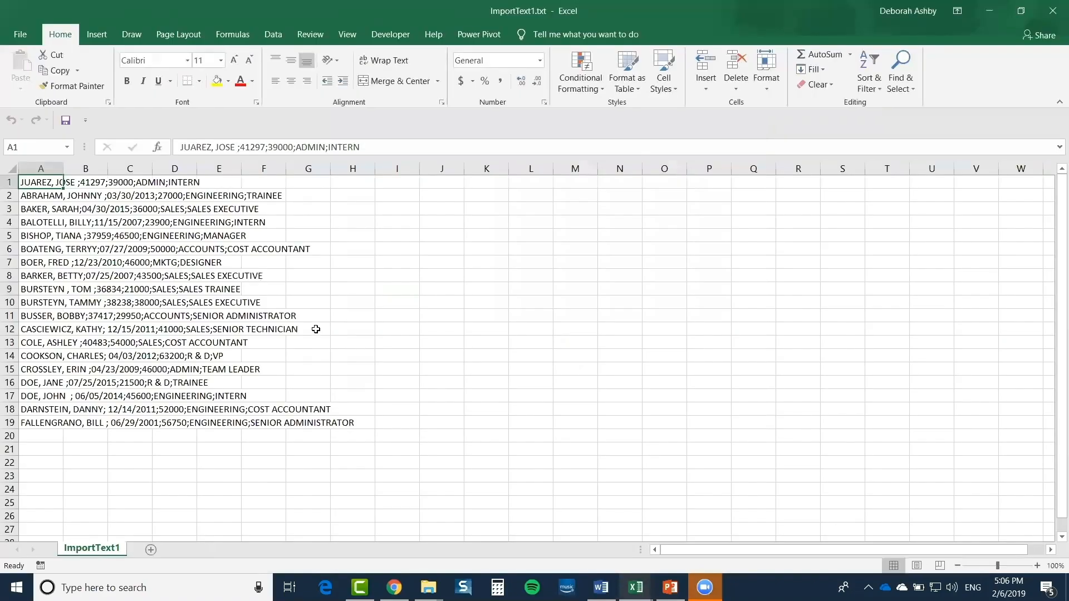
pyautogui.doubleClick(65, 168)
# Insert a blank row above the records and make the new row 1 taller
pyautogui.click(214, 210)
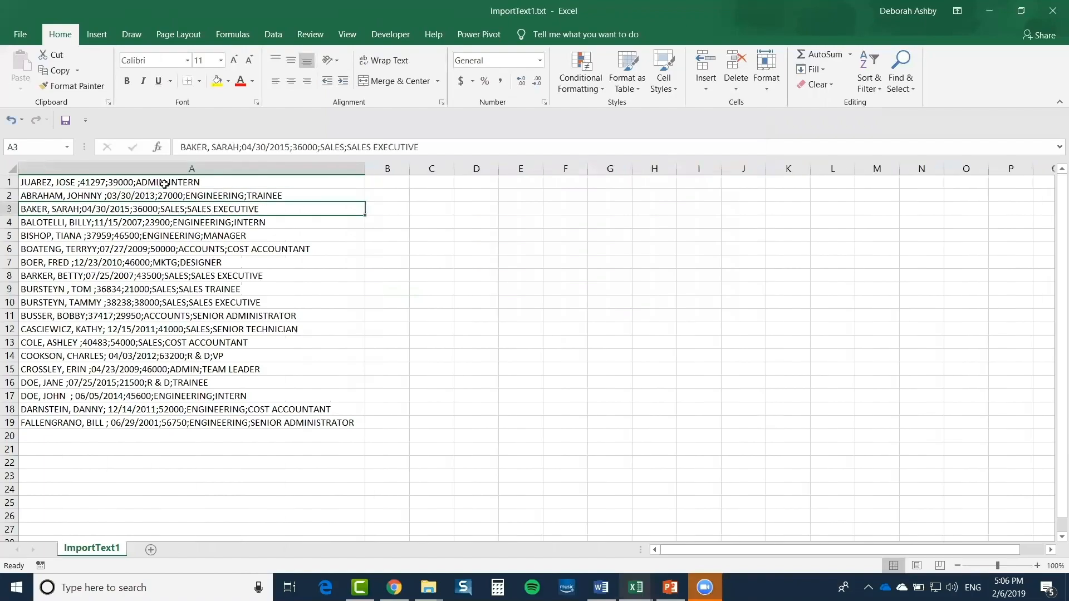
pyautogui.moveTo(164, 184); pyautogui.dragTo(153, 424)
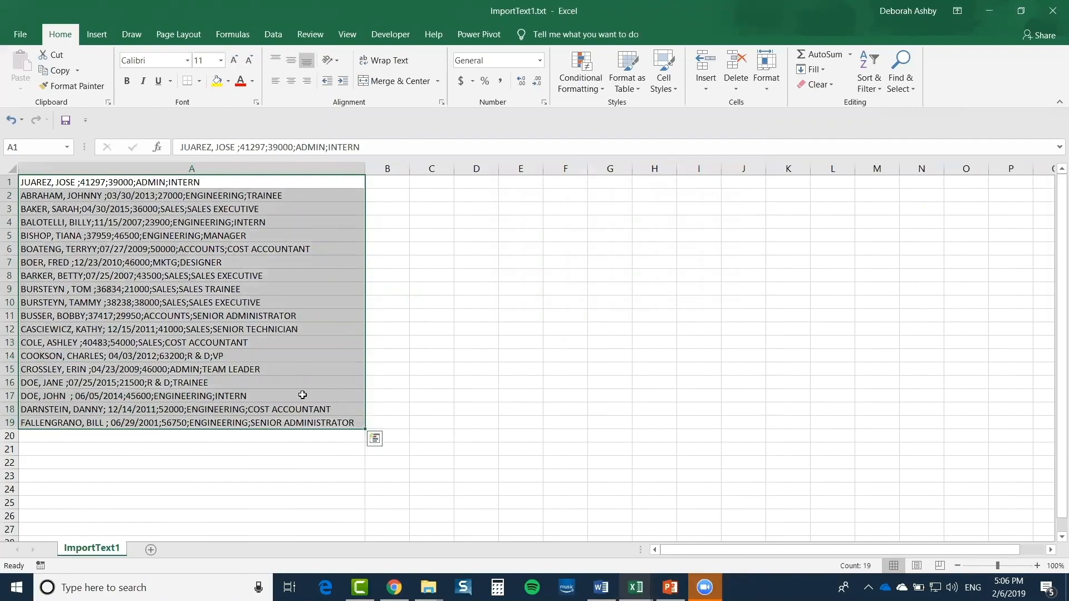
pyautogui.click(62, 182)
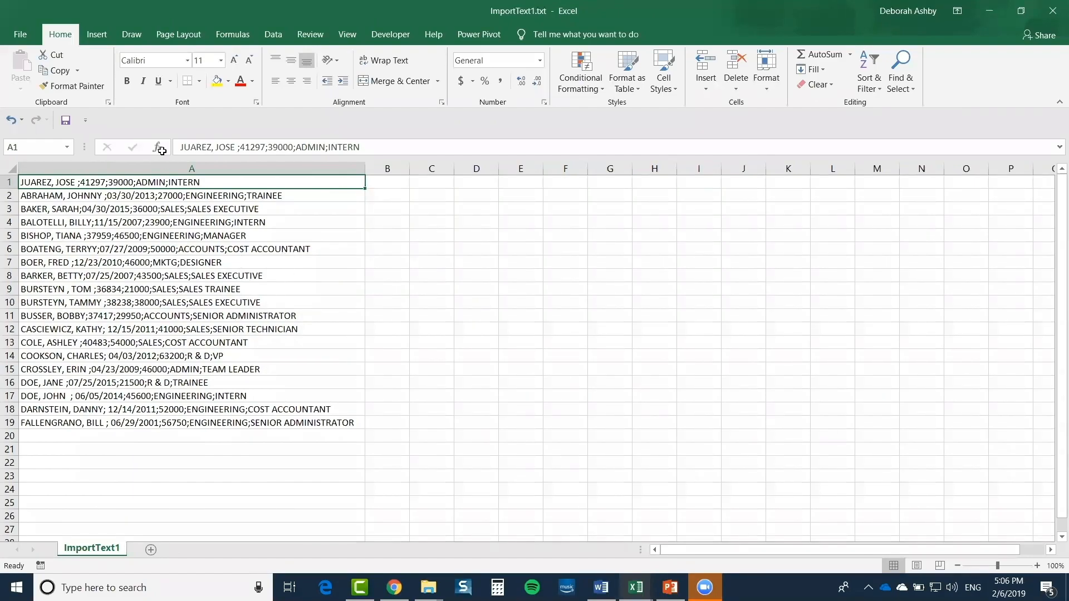
pyautogui.click(9, 183)
pyautogui.rightClick(8, 182)
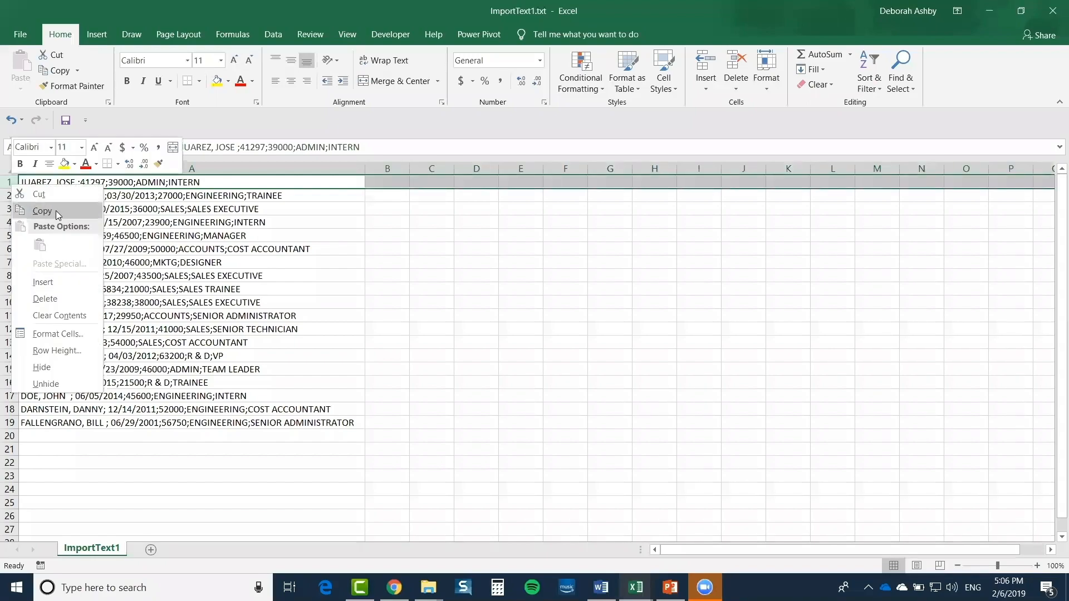
pyautogui.click(51, 283)
pyautogui.click(389, 275)
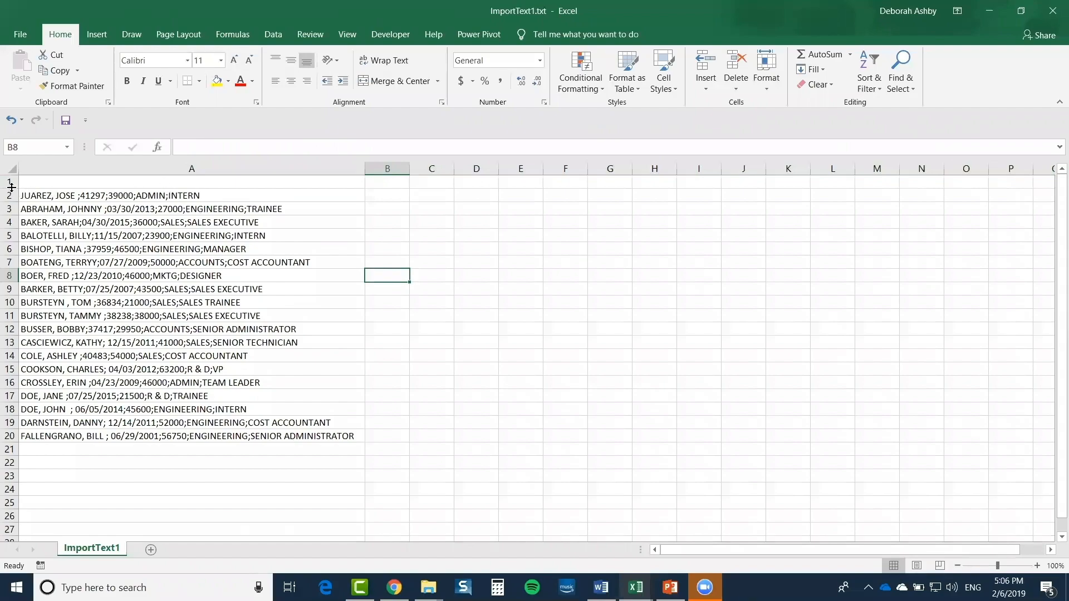
pyautogui.moveTo(12, 189); pyautogui.dragTo(11, 200)
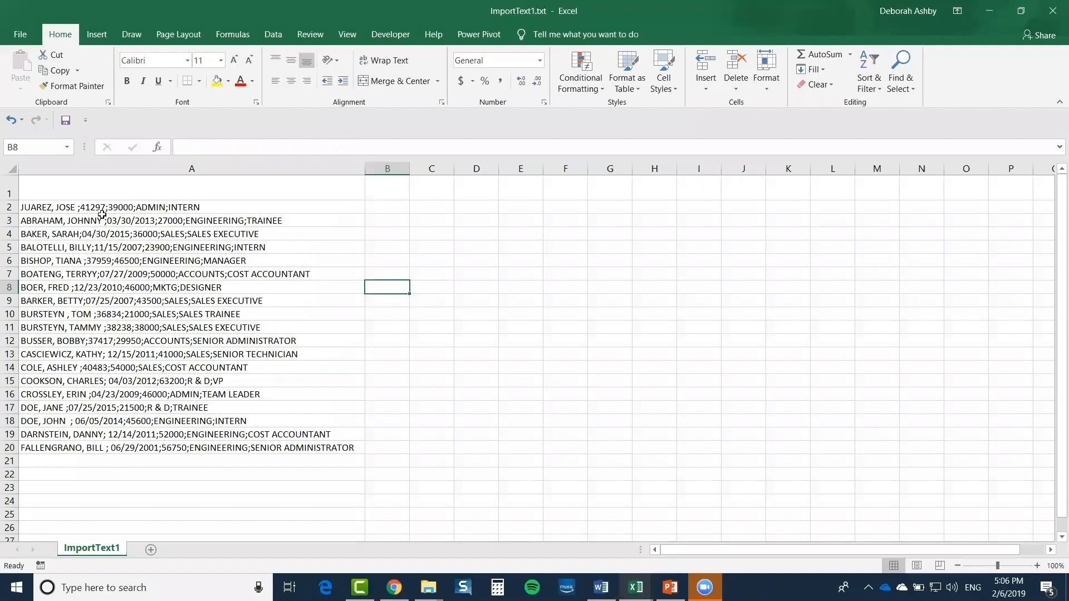
# Widen column B for the upcoming formulas
pyautogui.click(116, 187)
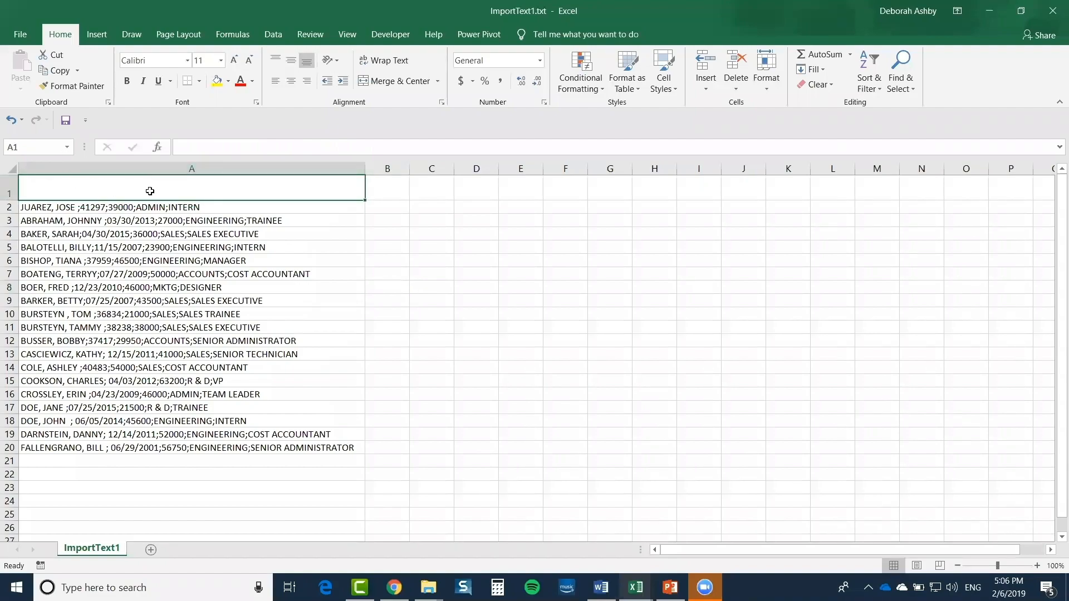
pyautogui.click(389, 206)
pyautogui.moveTo(410, 169); pyautogui.dragTo(473, 174)
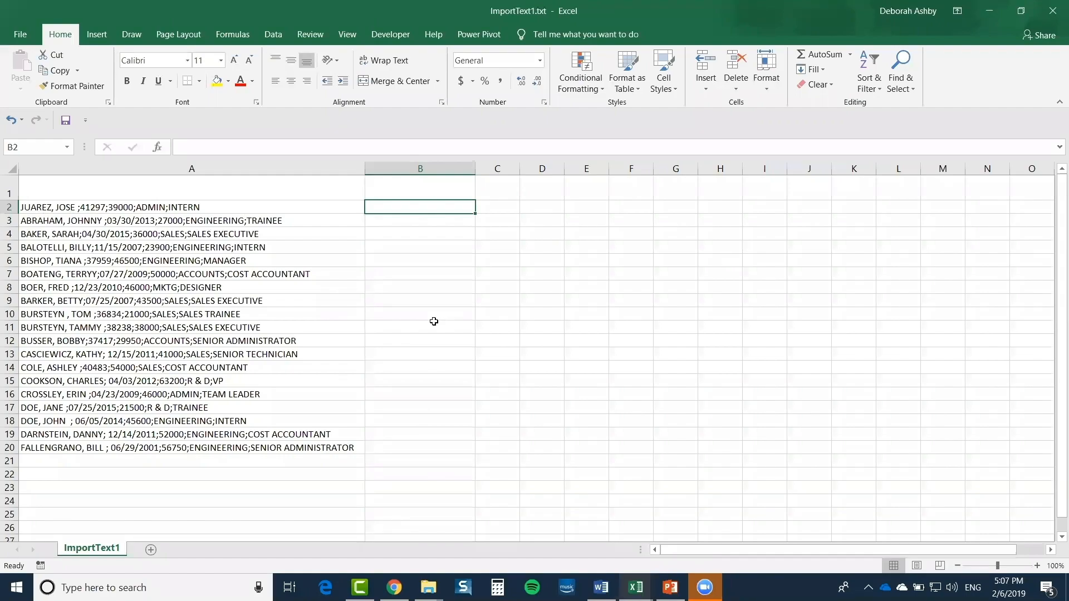
# Cancel the unfinished FIND entry and zoom in on the sheet
pyautogui.write('=FI')
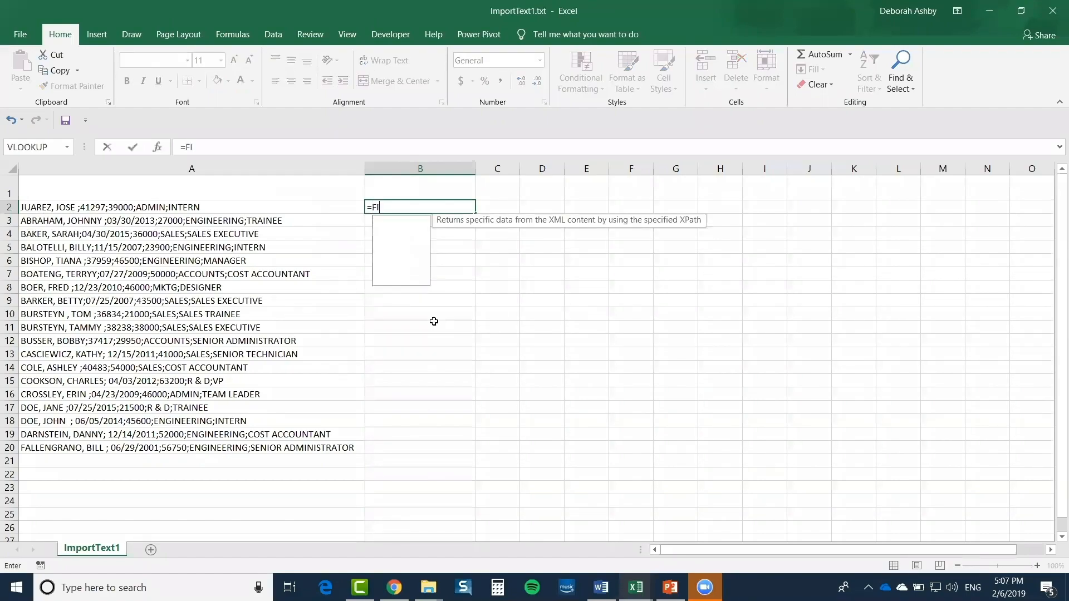
pyautogui.write('ND(')
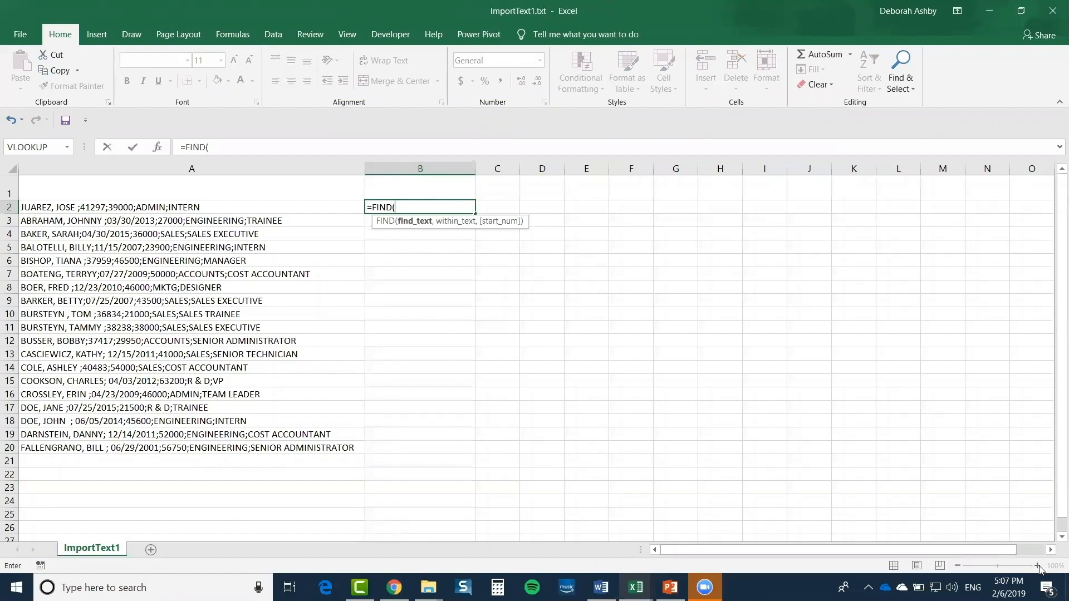
pyautogui.write('`')
pyautogui.press('Escape')
pyautogui.click(1037, 566)
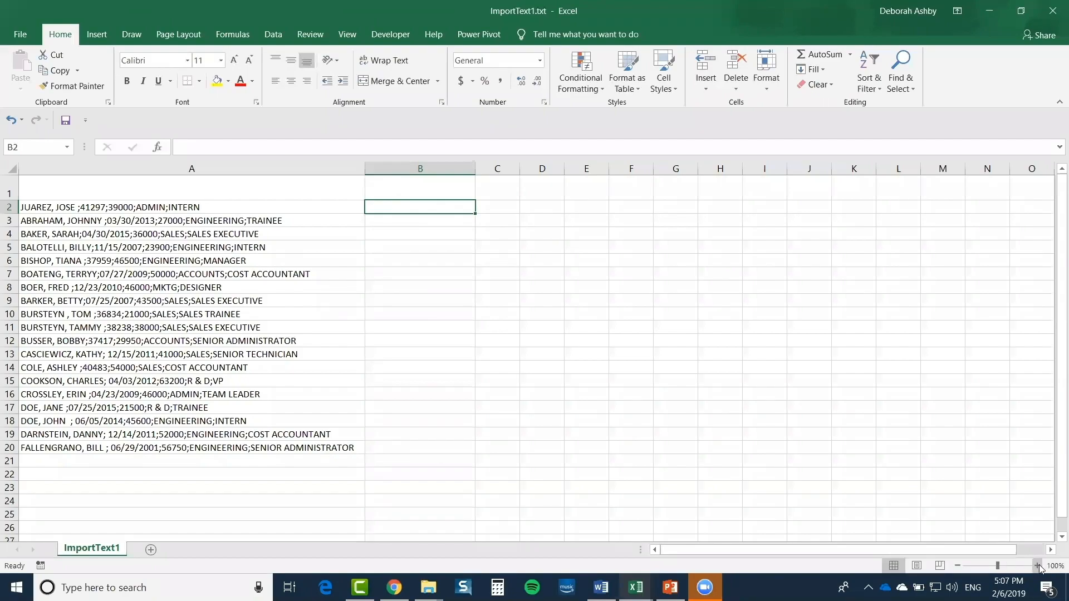
pyautogui.click(1037, 566)
pyautogui.click(1037, 565)
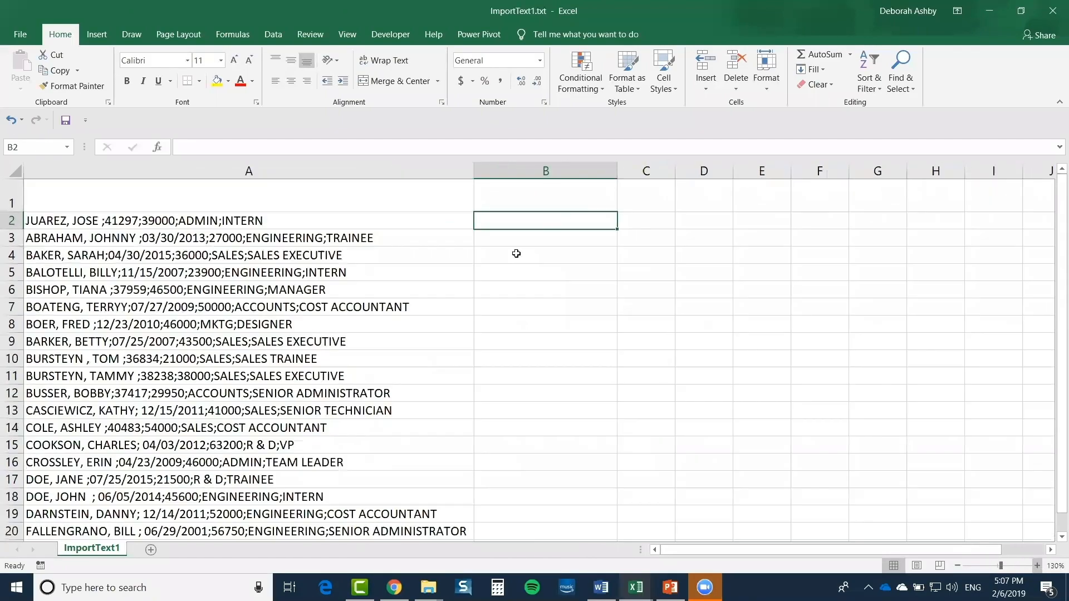
# Enter =FIND(";",A2) in B2 and fill it down to B20
pyautogui.write('=FIN')
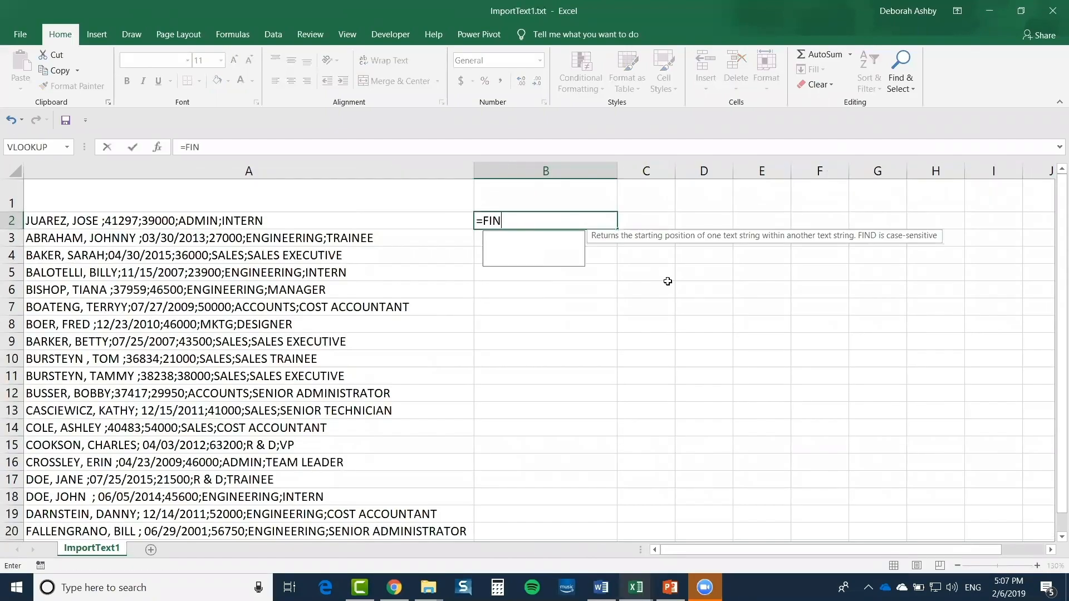
pyautogui.write('D(')
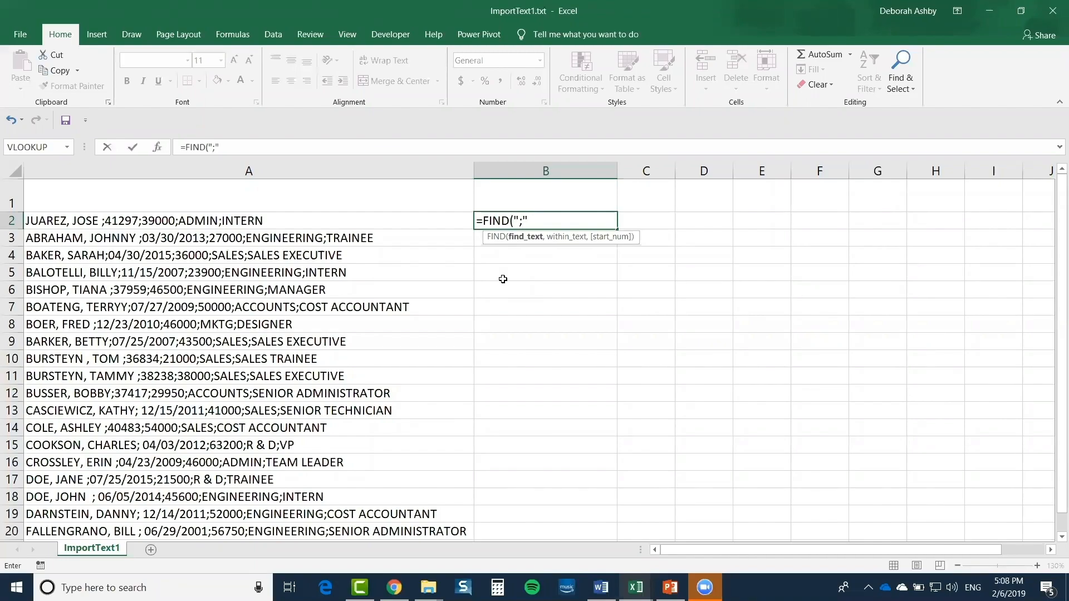
pyautogui.write(',')
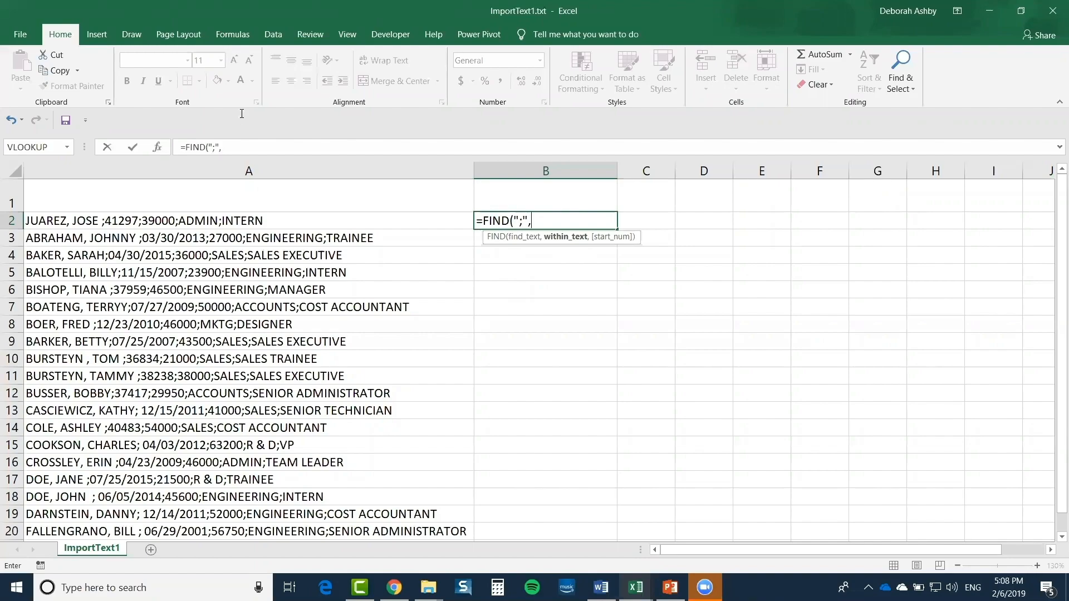
pyautogui.click(267, 221)
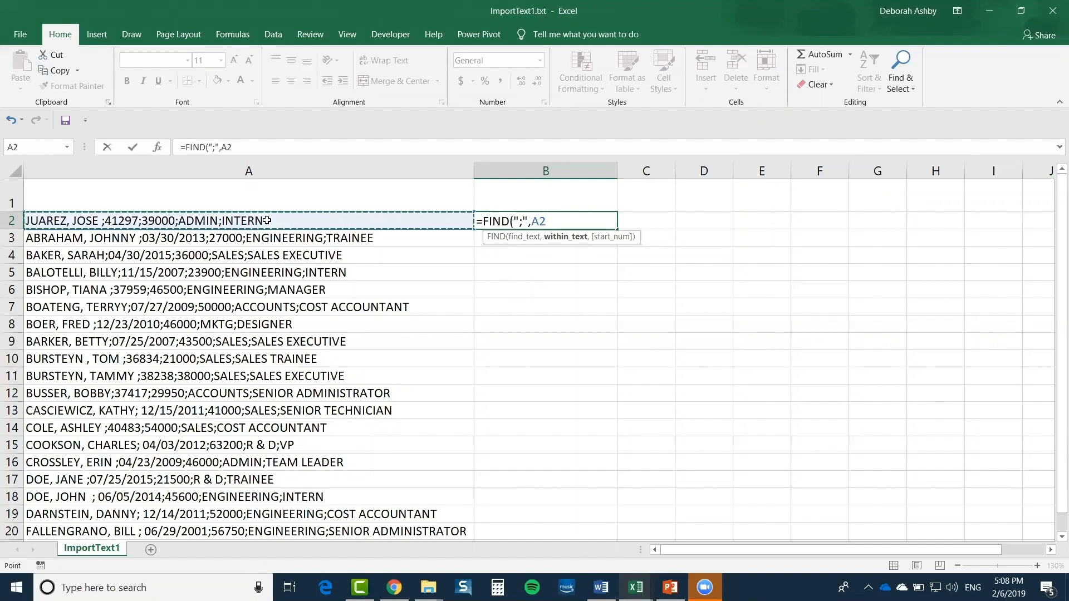
pyautogui.write(')')
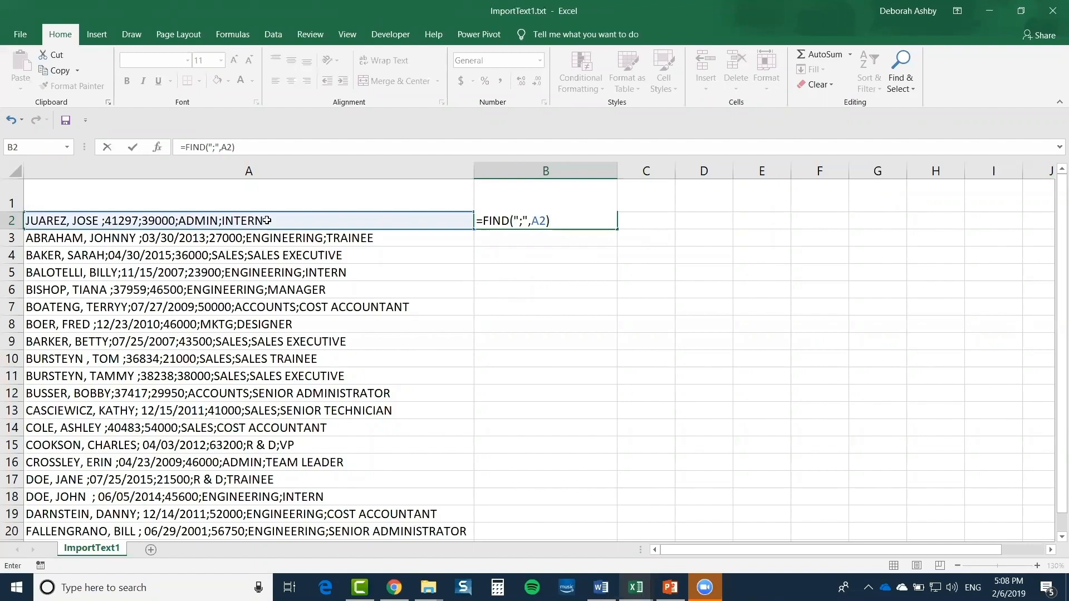
pyautogui.press('Return')
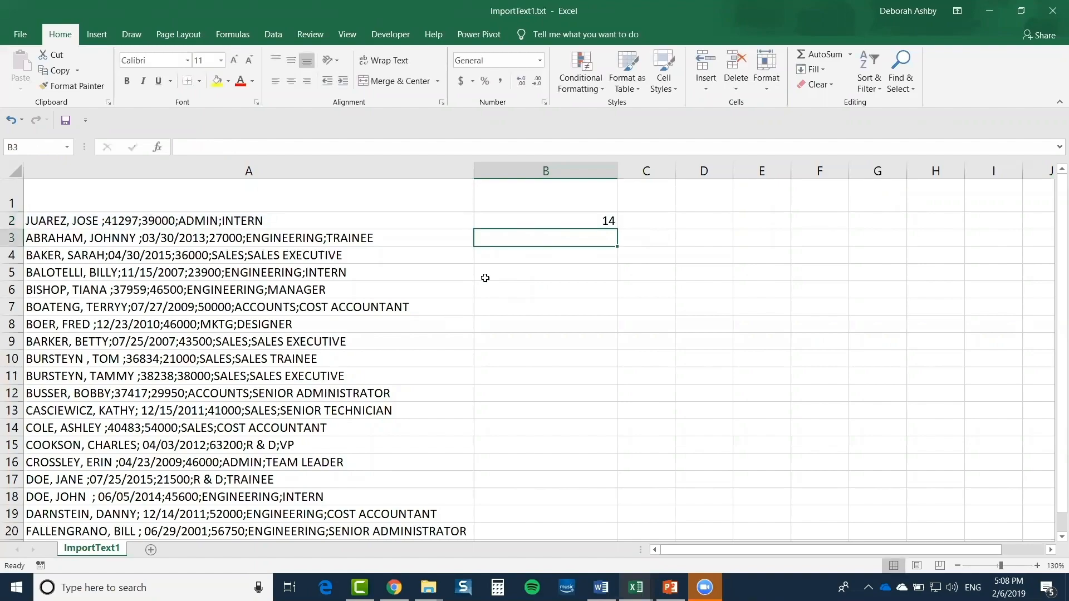
pyautogui.click(550, 222)
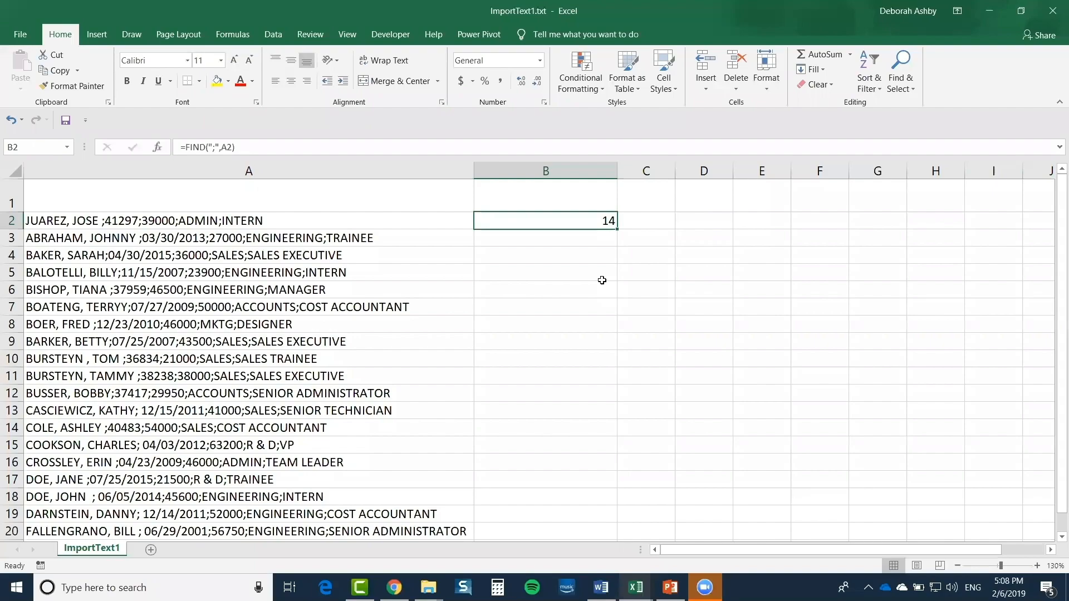
pyautogui.scroll(-1, 602, 280)
pyautogui.scroll(1, 557, 303)
pyautogui.moveTo(563, 219); pyautogui.dragTo(535, 483)
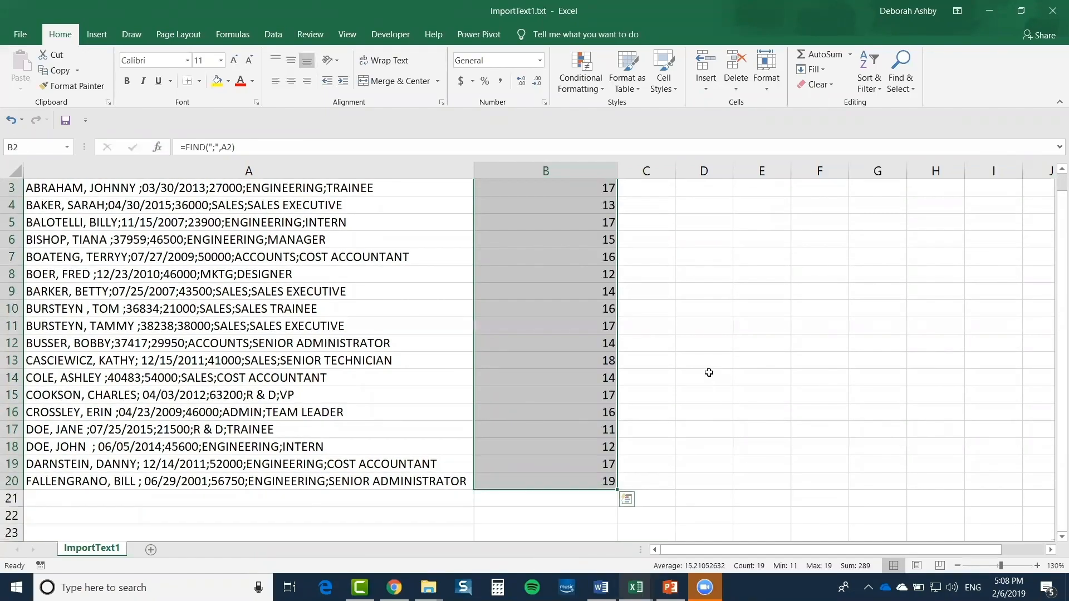
pyautogui.click(709, 372)
pyautogui.scroll(2, 719, 281)
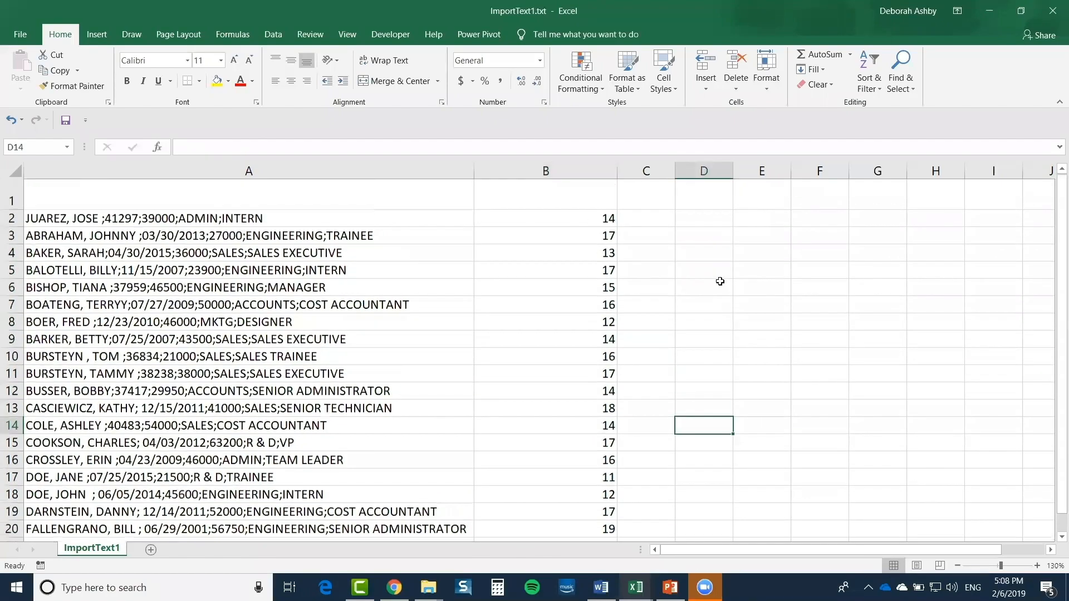
# Review the FIND results in column B and widen column C
pyautogui.click(576, 221)
pyautogui.click(575, 237)
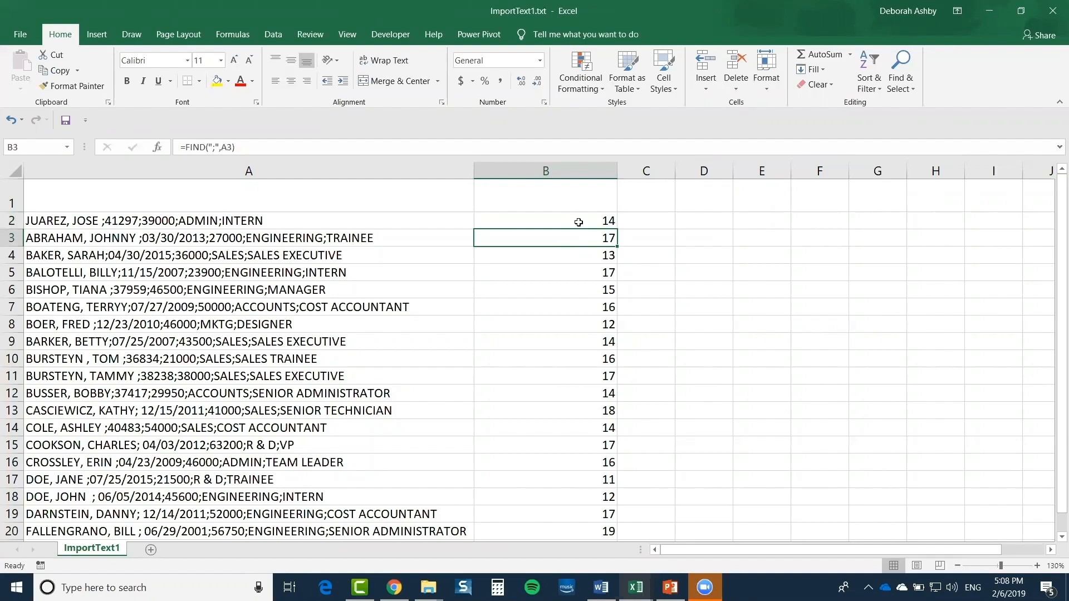
pyautogui.click(585, 219)
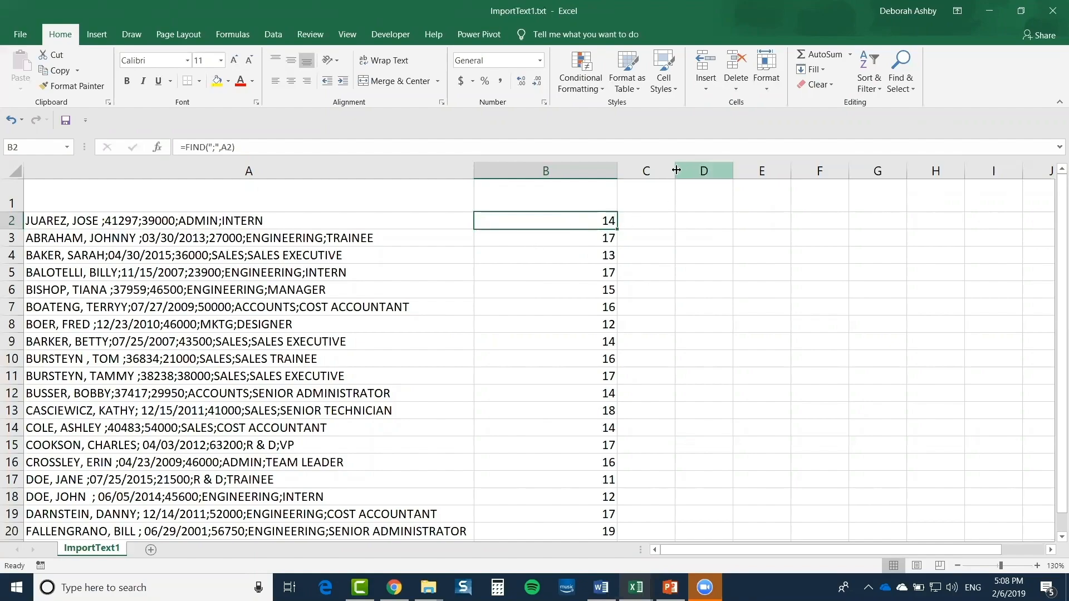
pyautogui.moveTo(675, 171); pyautogui.dragTo(713, 172)
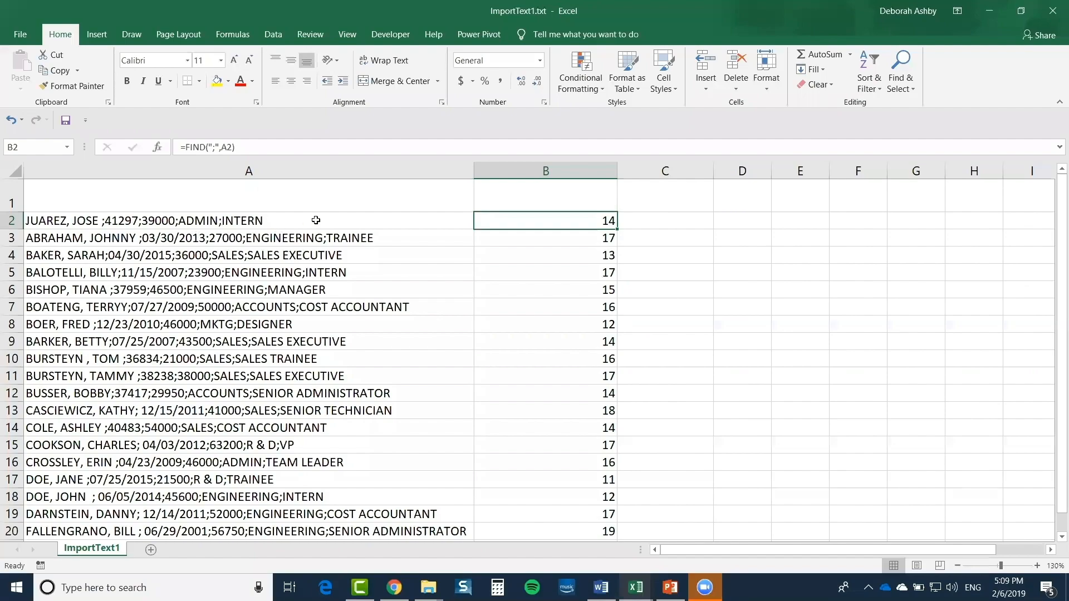
# Enter =LEN(A2) in C2, fill it down to row 20, and check C3 and C4
pyautogui.click(650, 220)
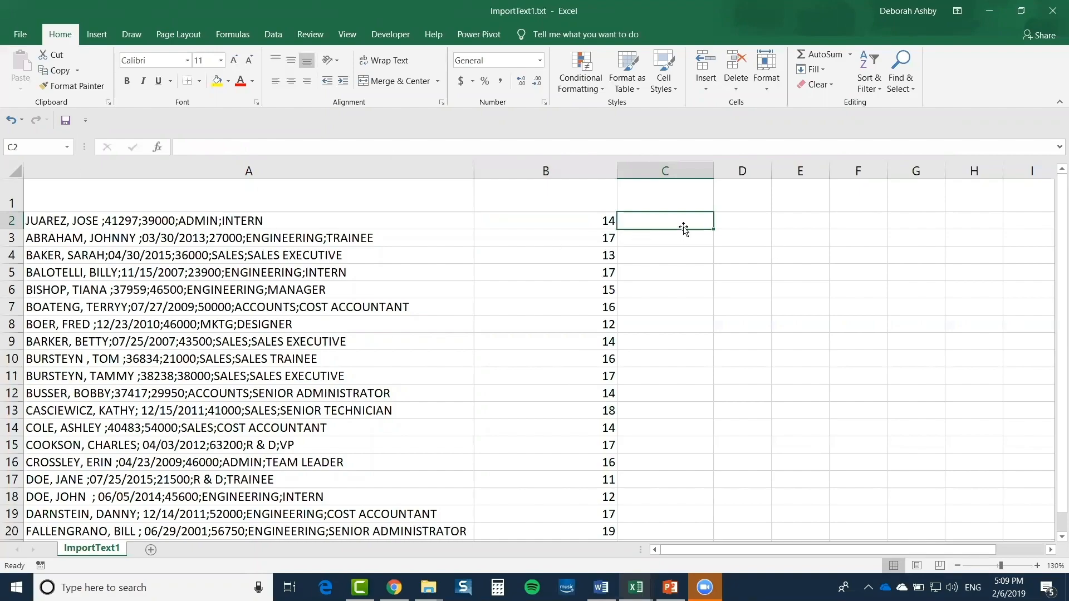
pyautogui.write('=LEN')
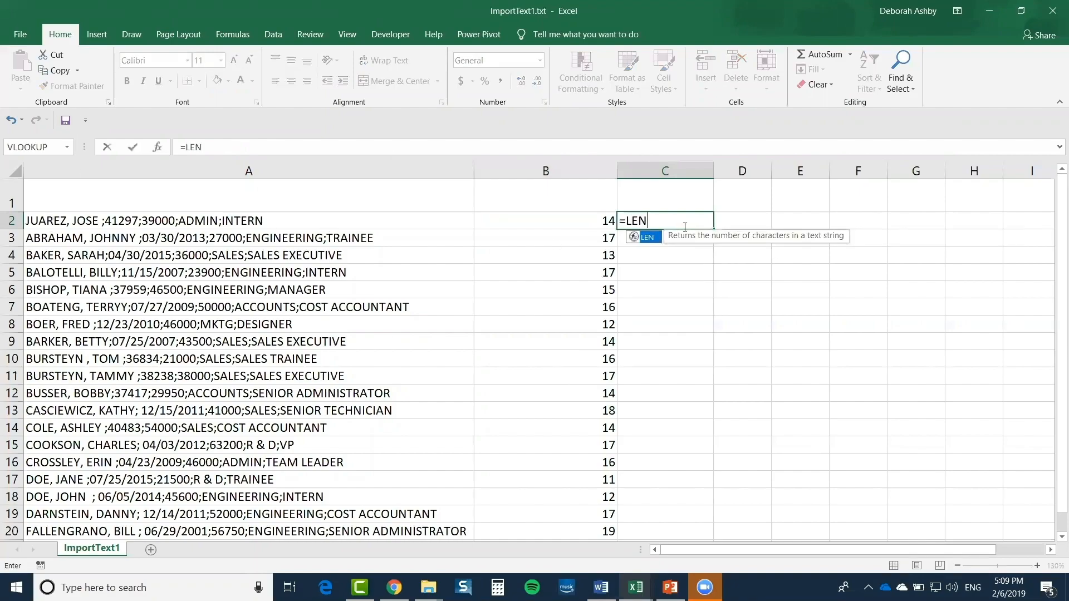
pyautogui.write('(')
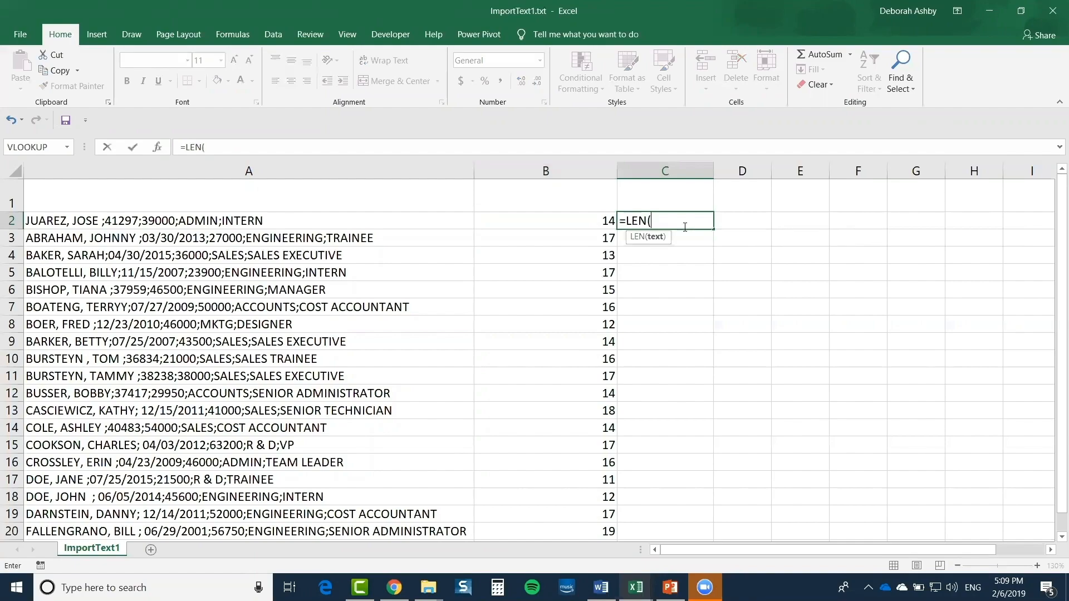
pyautogui.click(310, 222)
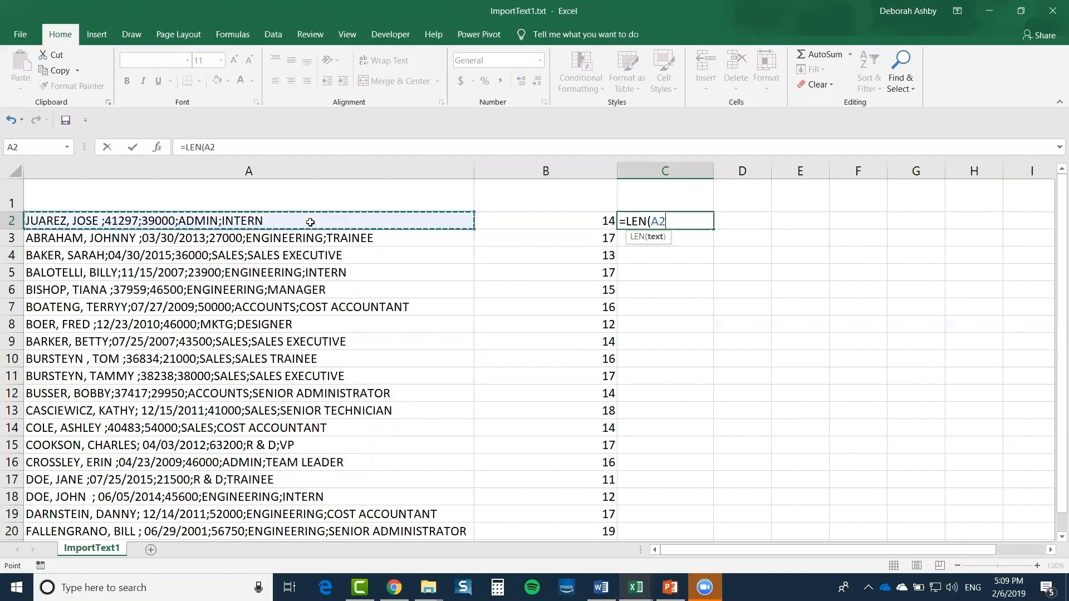
pyautogui.write(')')
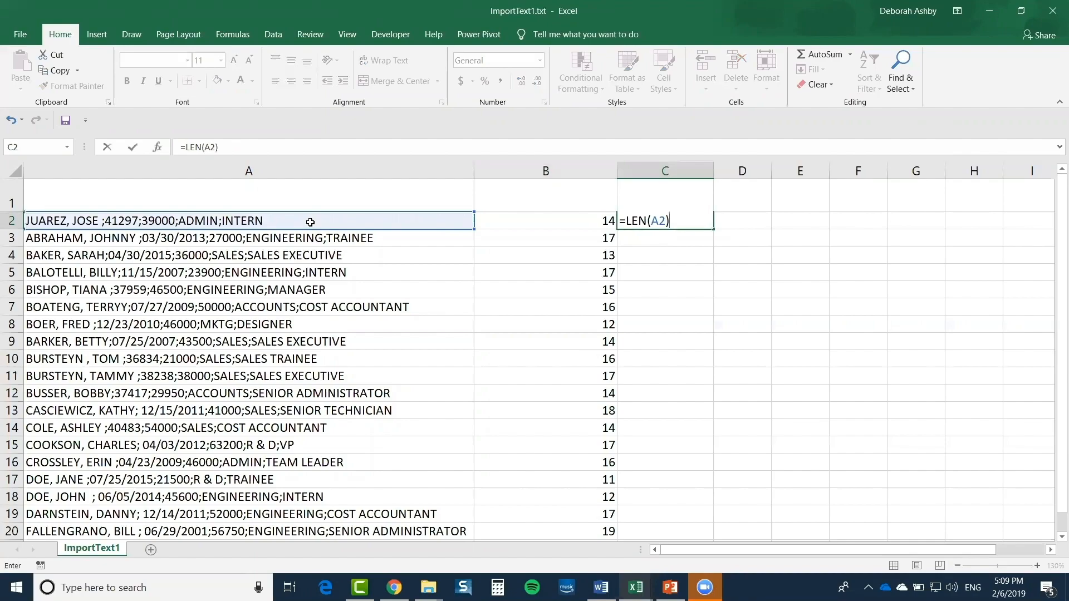
pyautogui.press('Return')
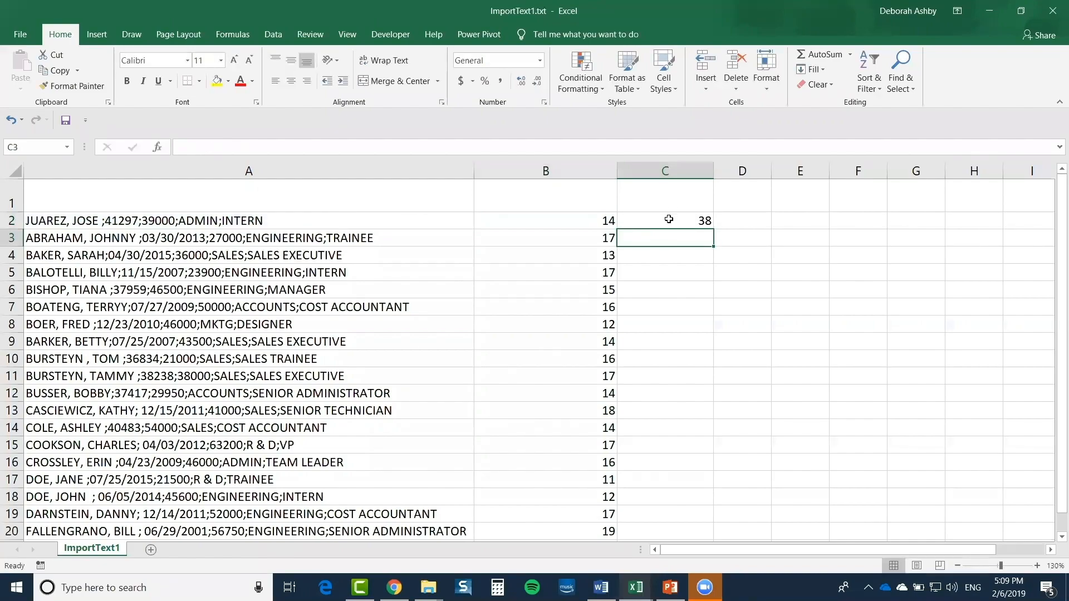
pyautogui.click(668, 220)
pyautogui.doubleClick(715, 229)
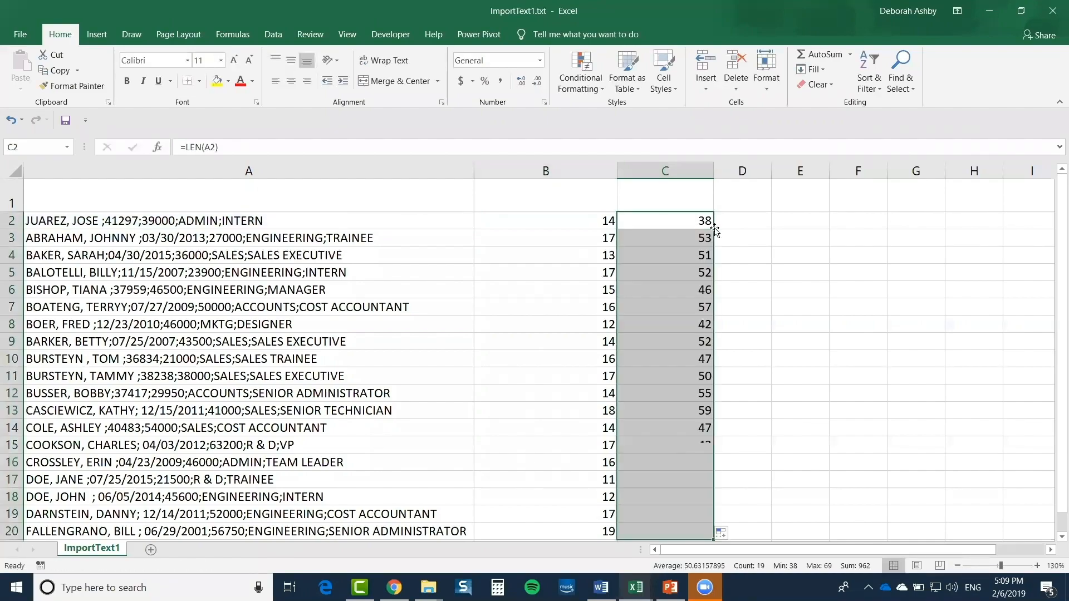
pyautogui.click(783, 271)
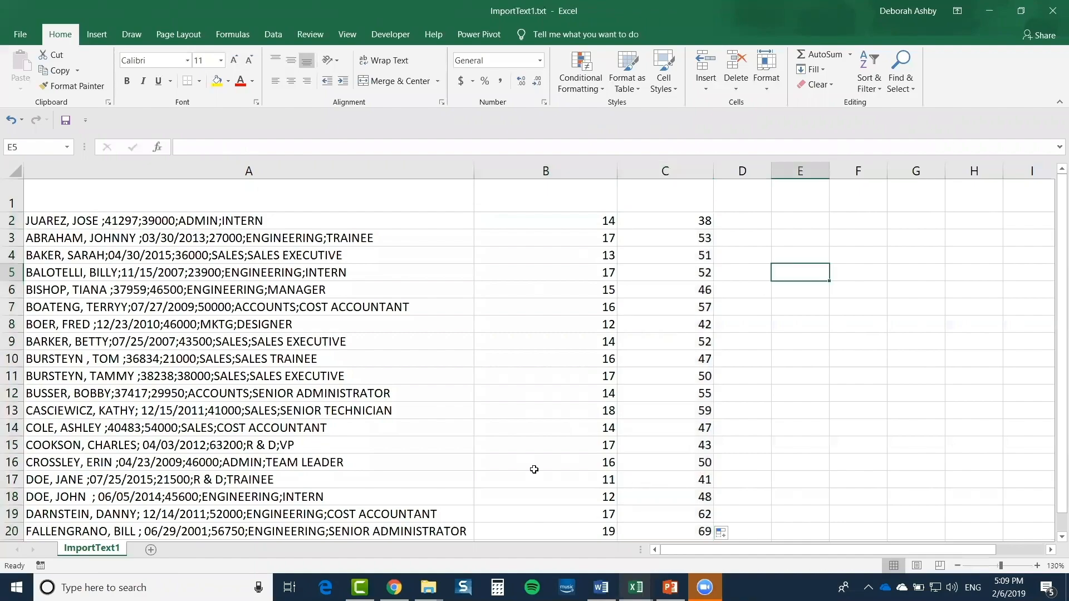
pyautogui.click(673, 221)
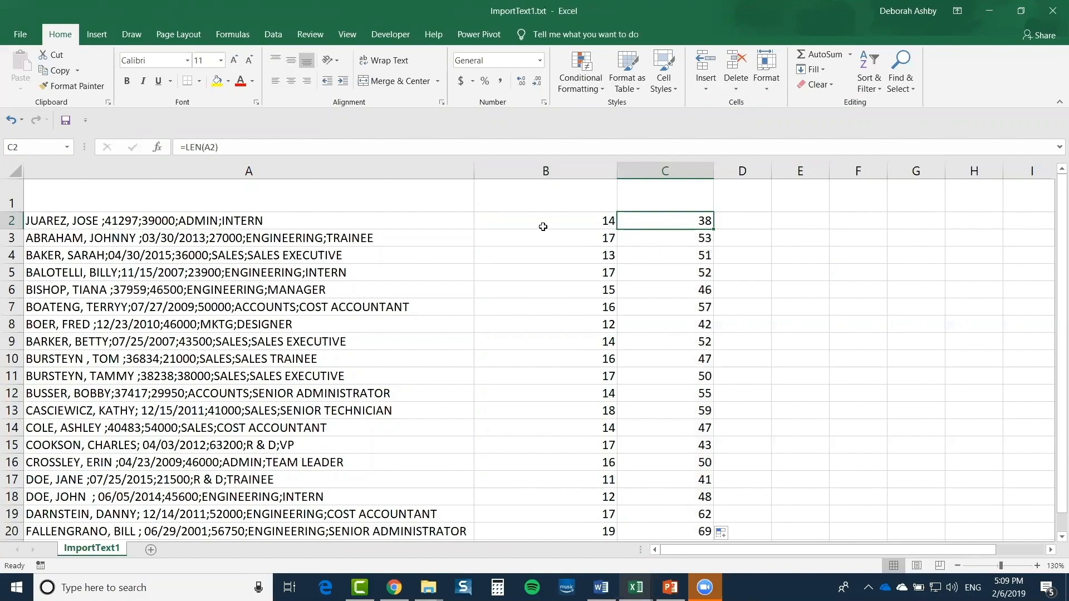
pyautogui.click(676, 239)
pyautogui.click(676, 257)
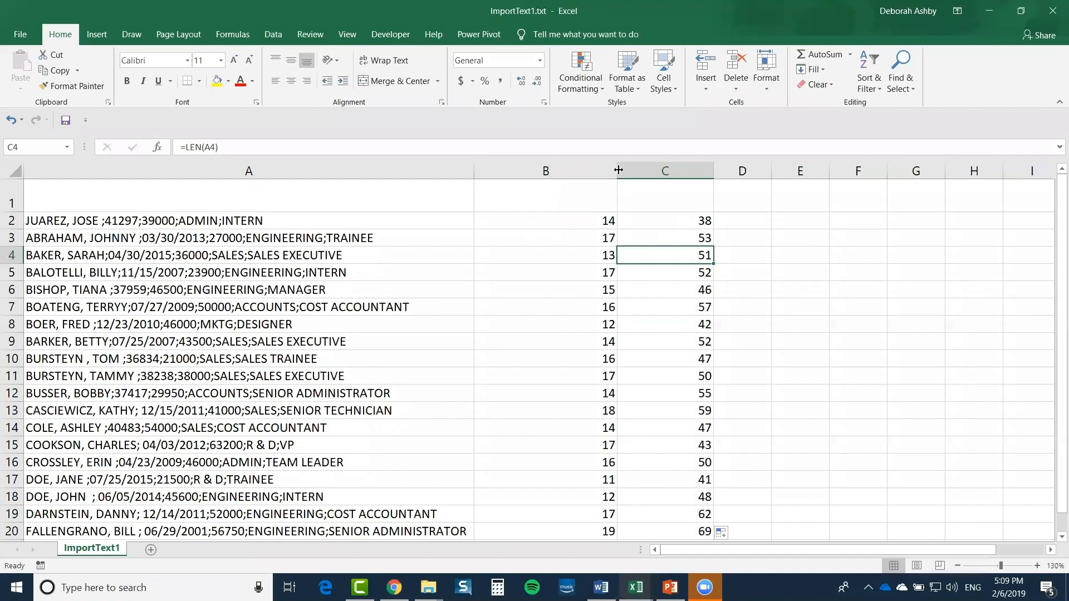
# Narrow columns B and C to fit their numbers, widen column D, and begin a LEFT formula
pyautogui.moveTo(618, 170); pyautogui.dragTo(541, 171)
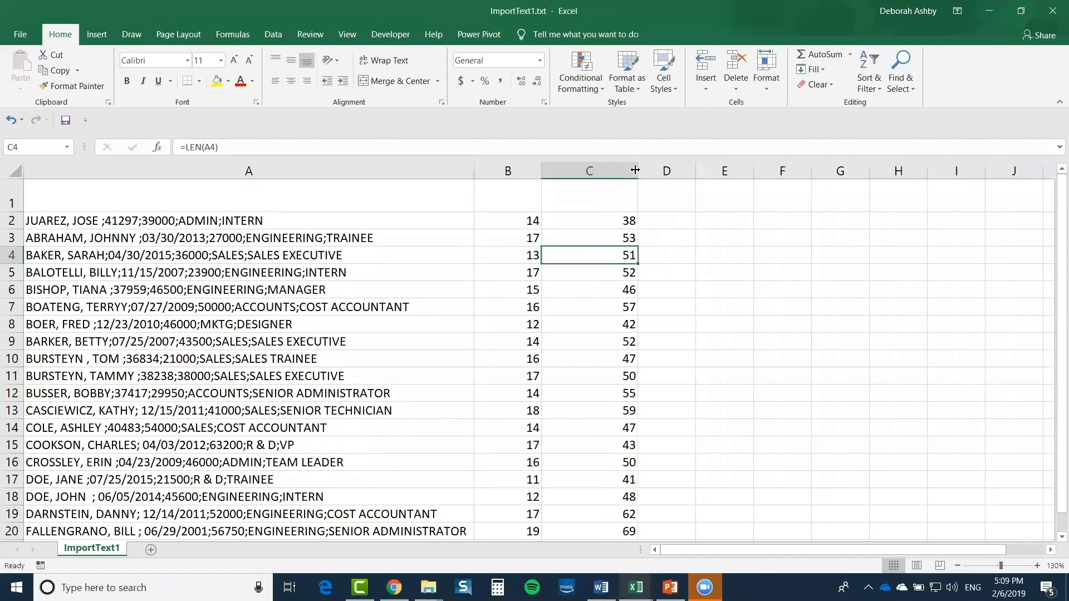
pyautogui.moveTo(637, 170); pyautogui.dragTo(600, 171)
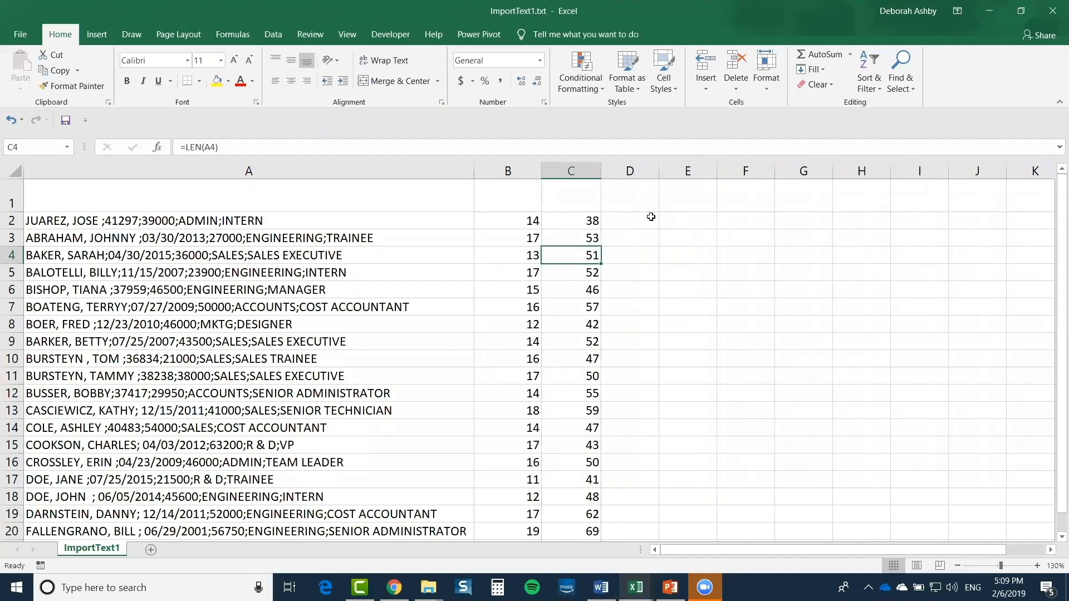
pyautogui.click(655, 221)
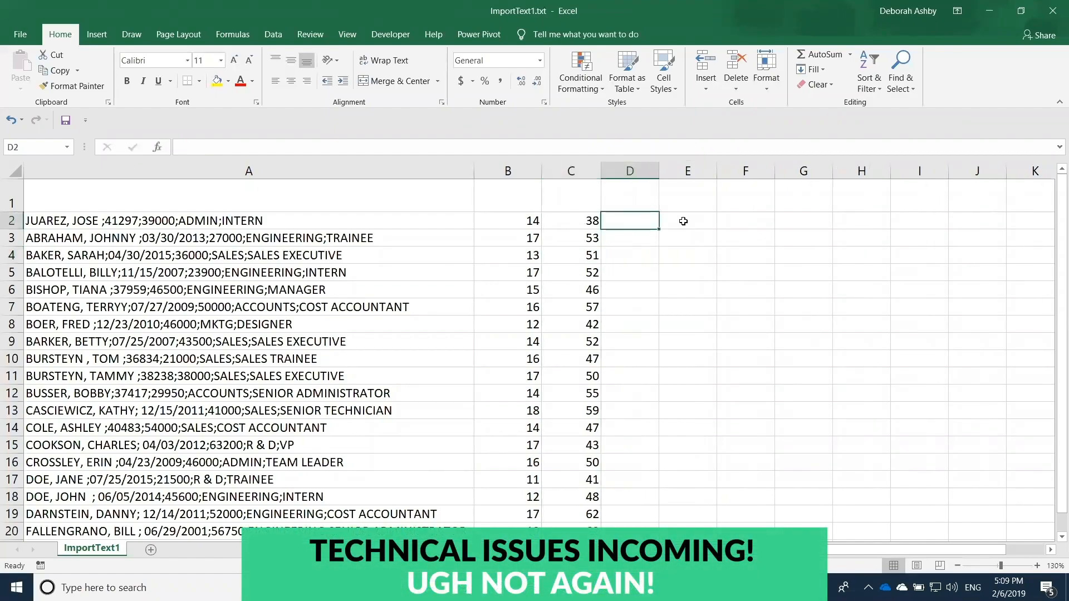
pyautogui.click(491, 219)
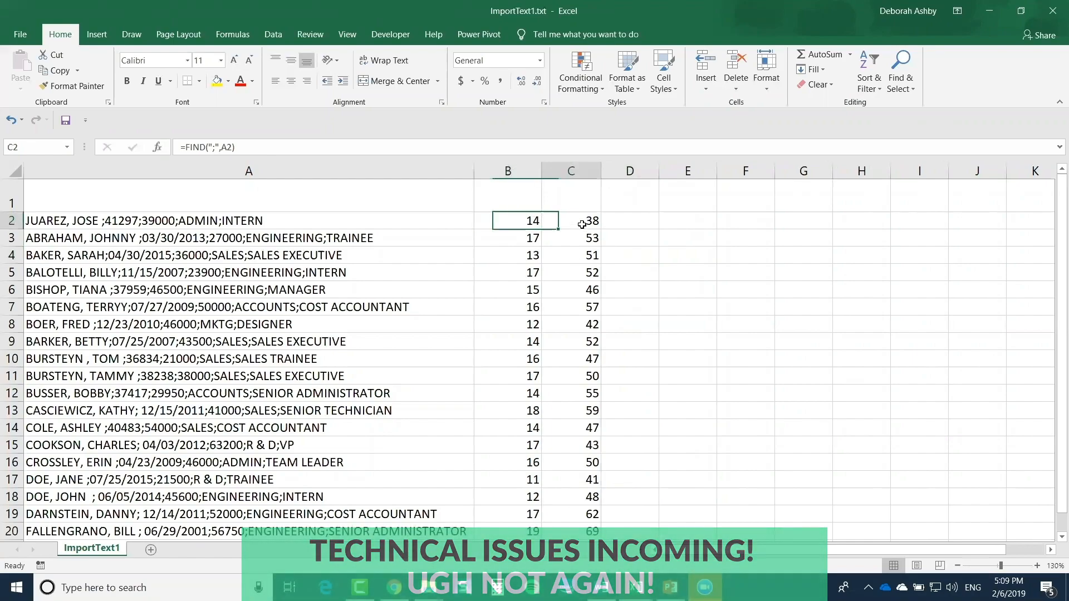
pyautogui.click(581, 224)
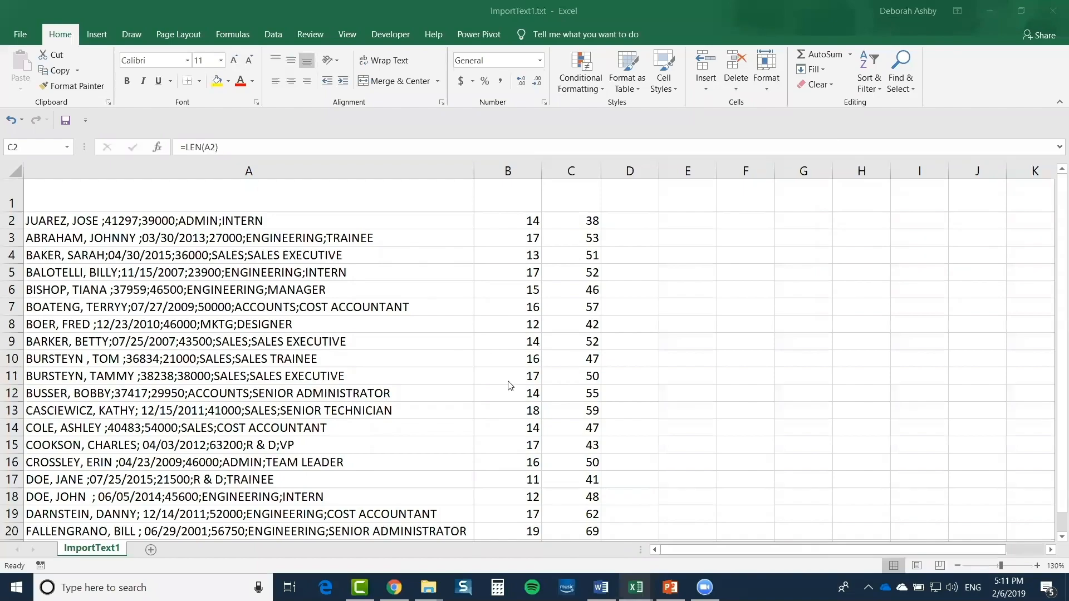
pyautogui.click(506, 222)
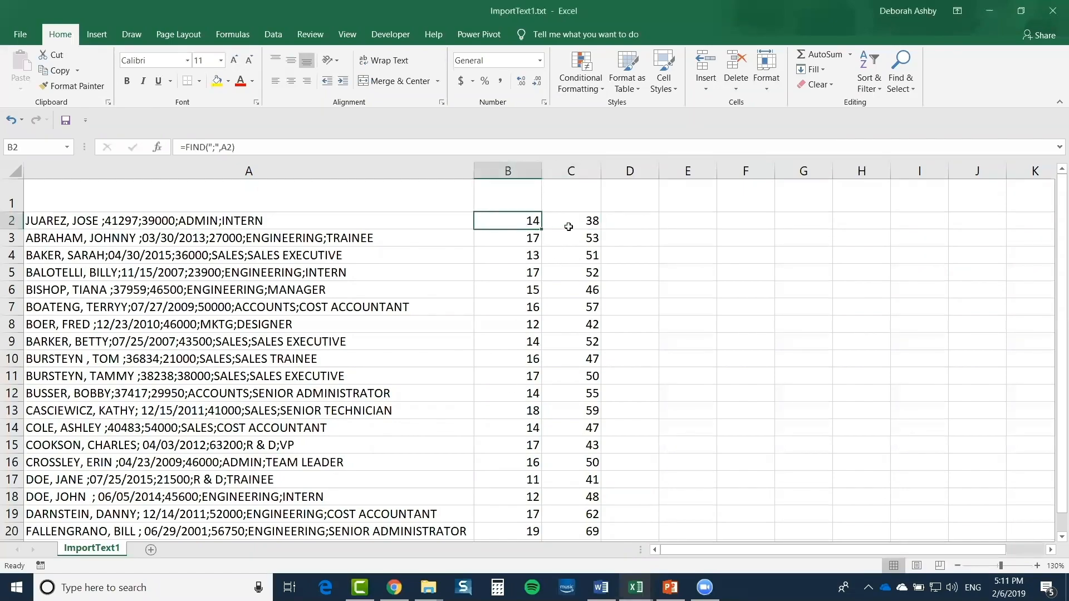
pyautogui.click(628, 221)
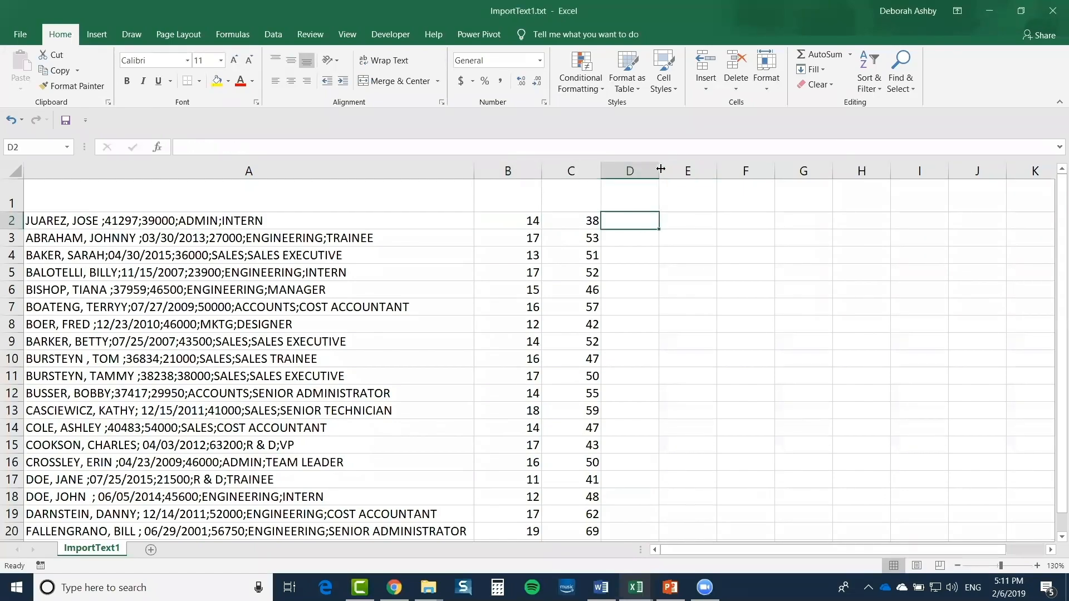
pyautogui.moveTo(660, 168); pyautogui.dragTo(670, 169)
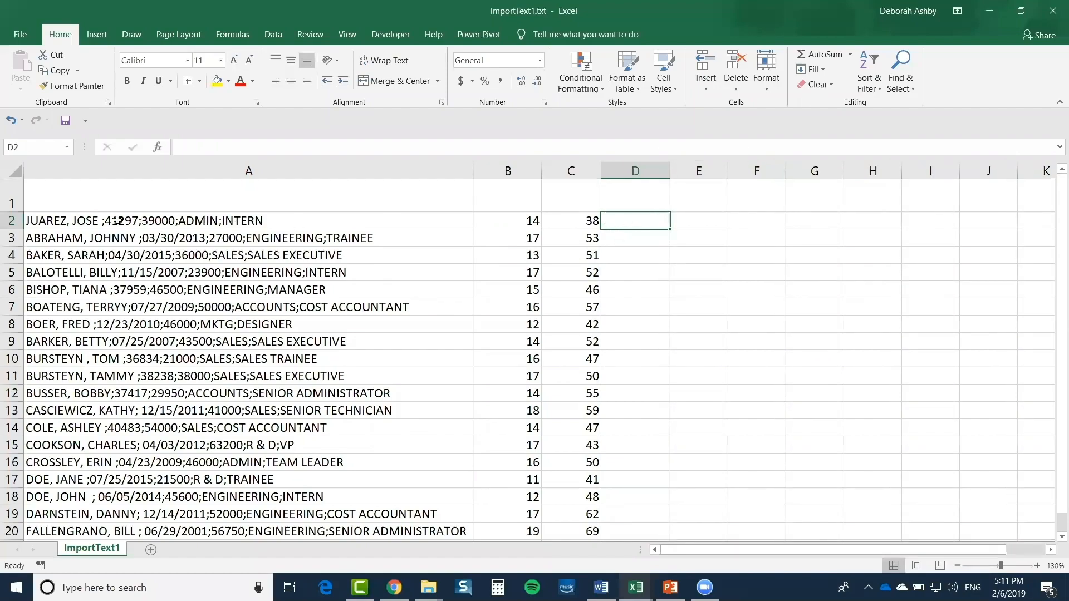
pyautogui.click(581, 225)
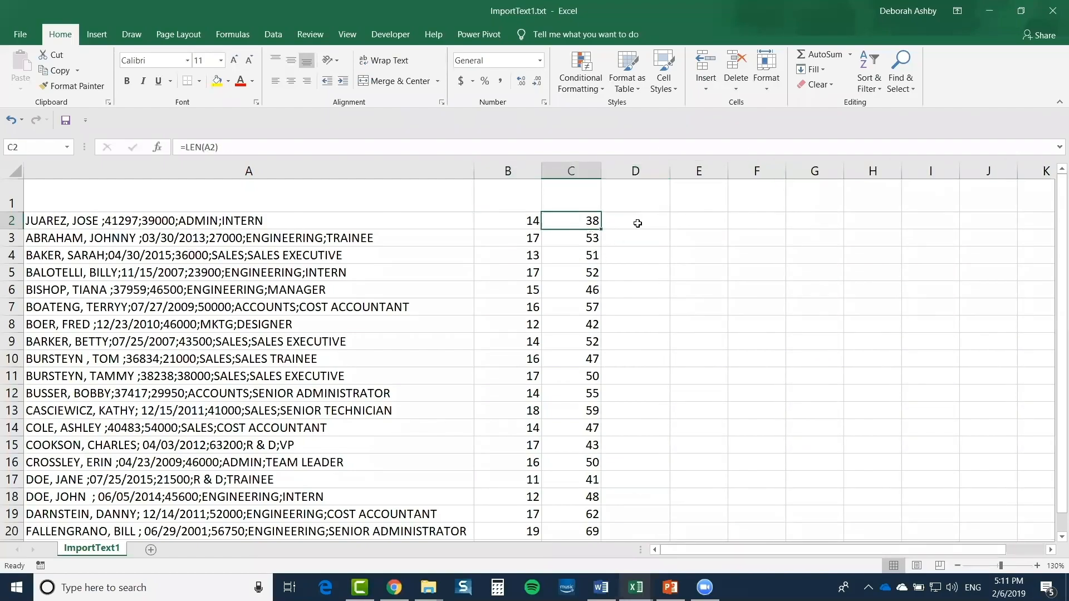
pyautogui.press('Right')
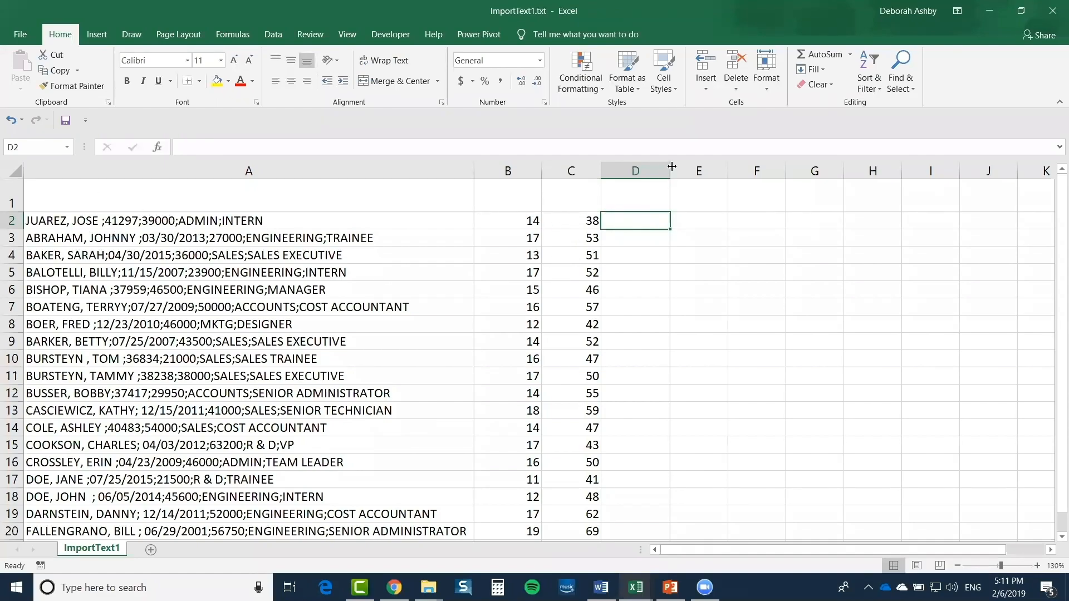
pyautogui.moveTo(672, 166); pyautogui.dragTo(694, 168)
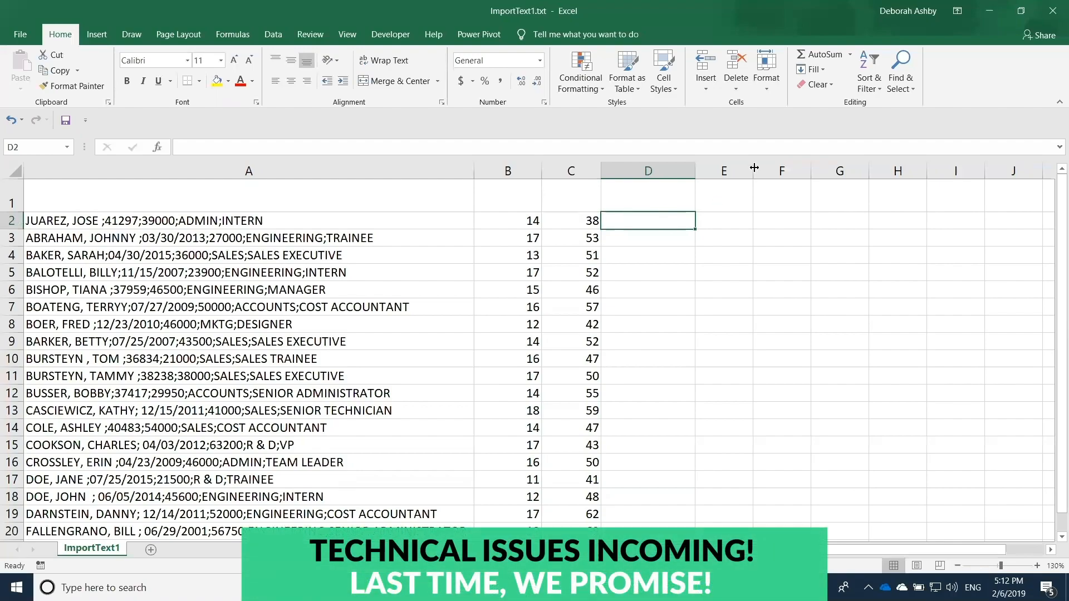
pyautogui.write('=L')
pyautogui.write('EF')
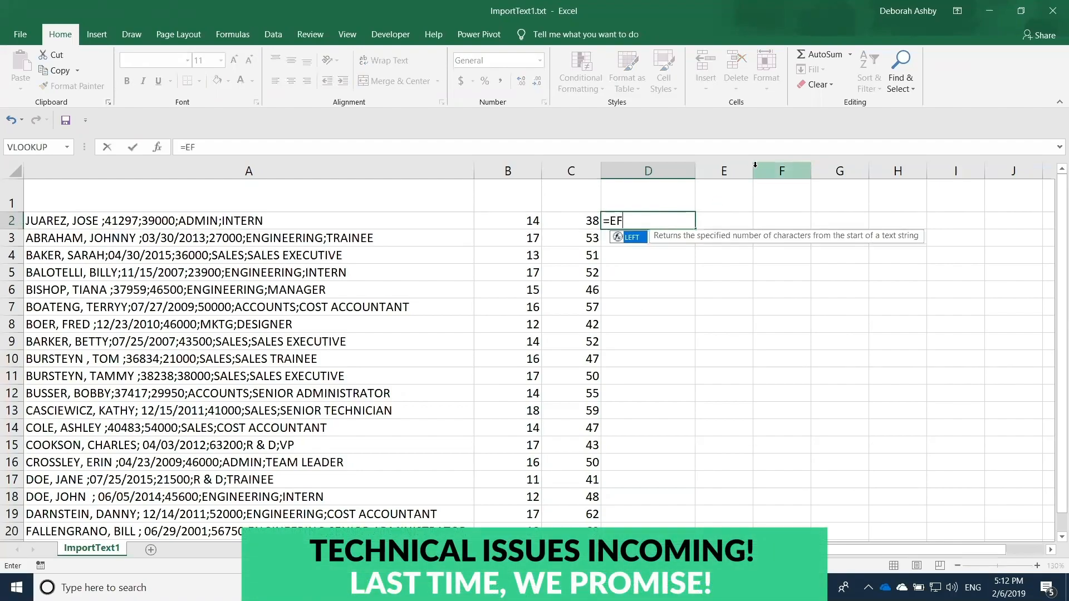
pyautogui.write('T')
# Enter =LEFT(A2,B2-1) in D2 to extract the first employee's name
pyautogui.press('BackSpace')
pyautogui.press('BackSpace')
pyautogui.press('BackSpace')
pyautogui.write('L')
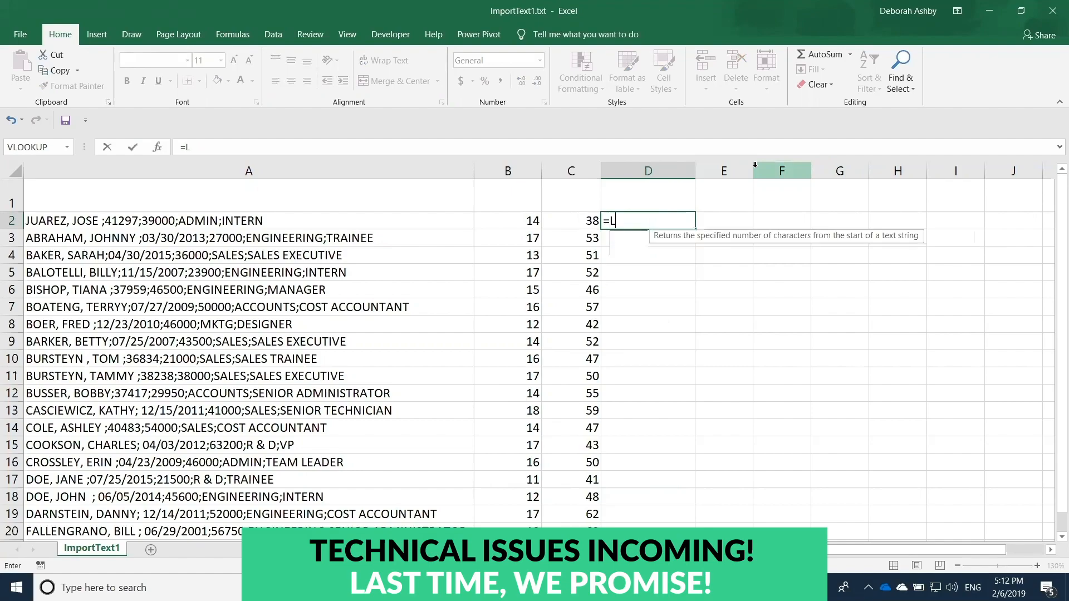
pyautogui.write('EFT(')
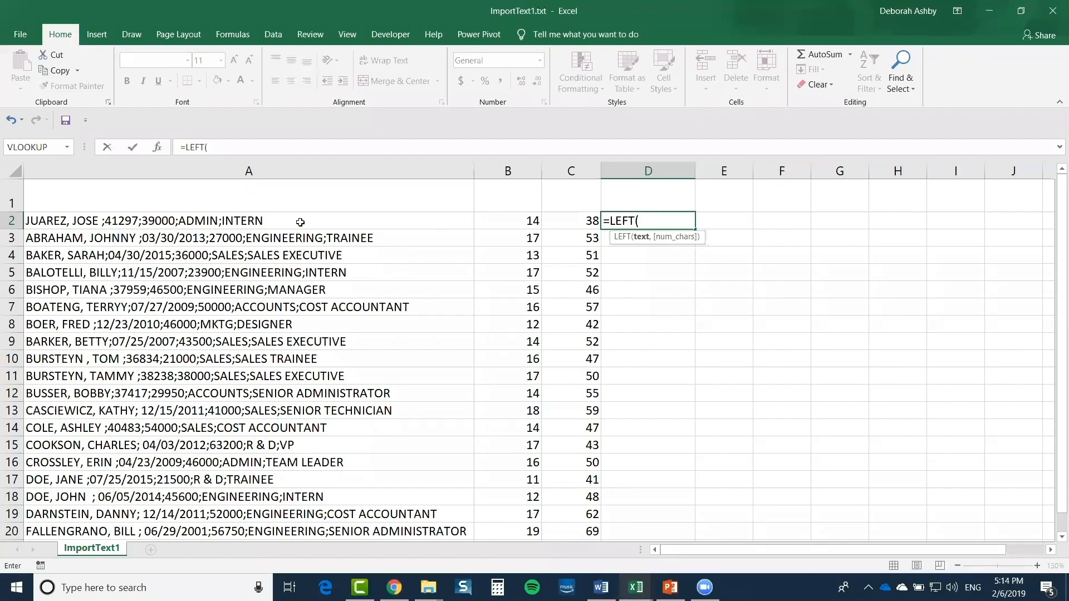
pyautogui.click(300, 222)
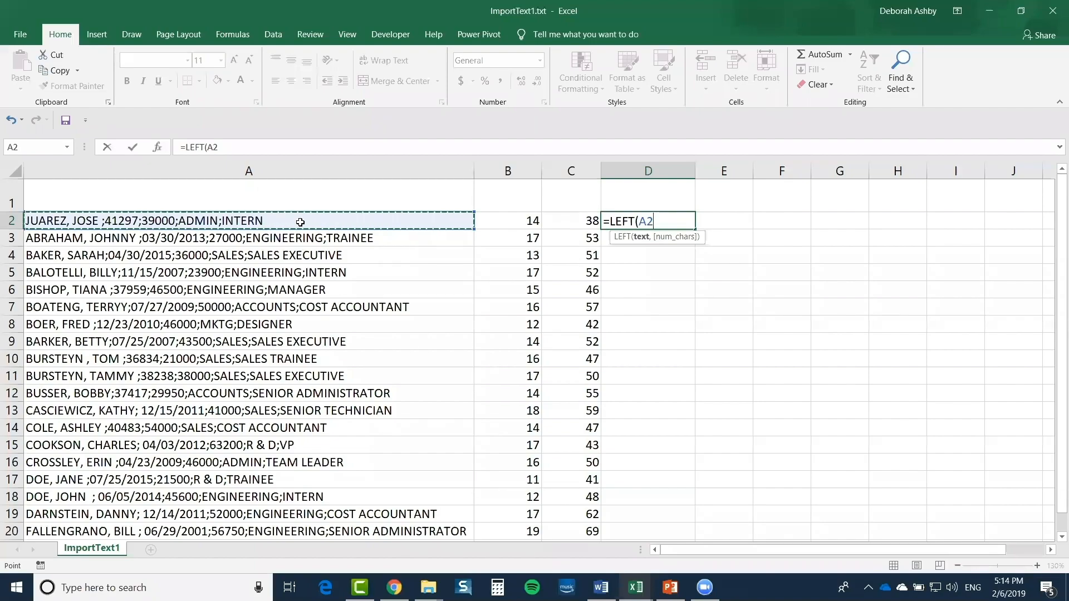
pyautogui.write(',')
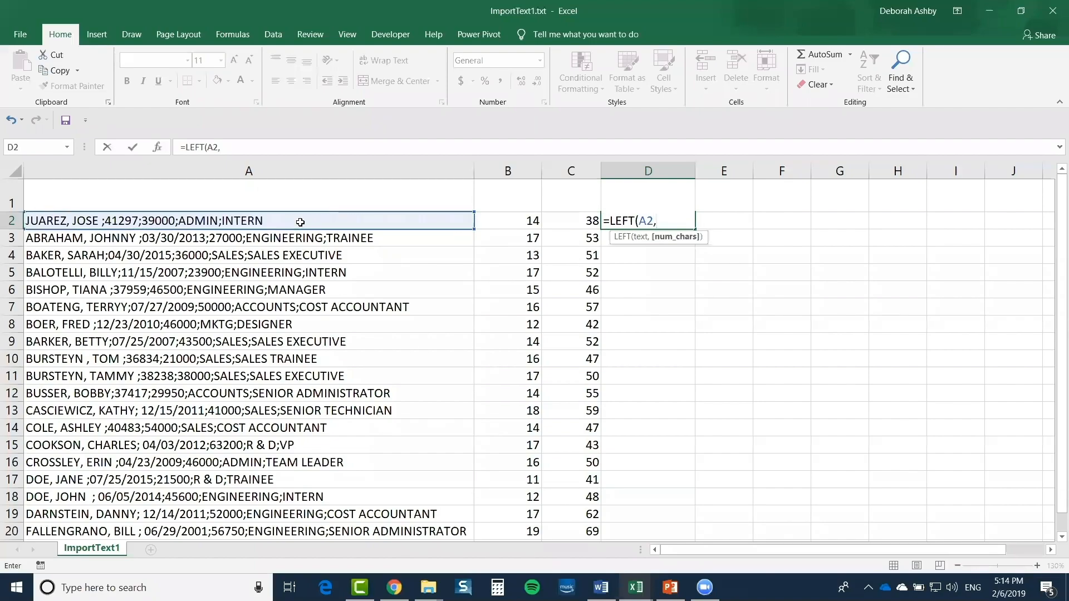
pyautogui.click(518, 221)
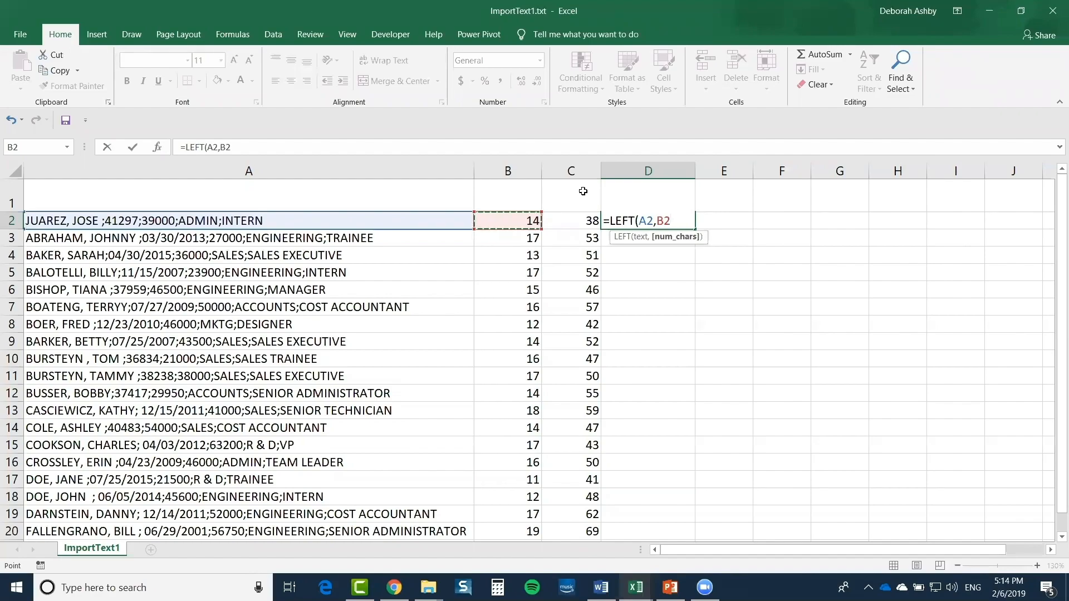
pyautogui.write('-1')
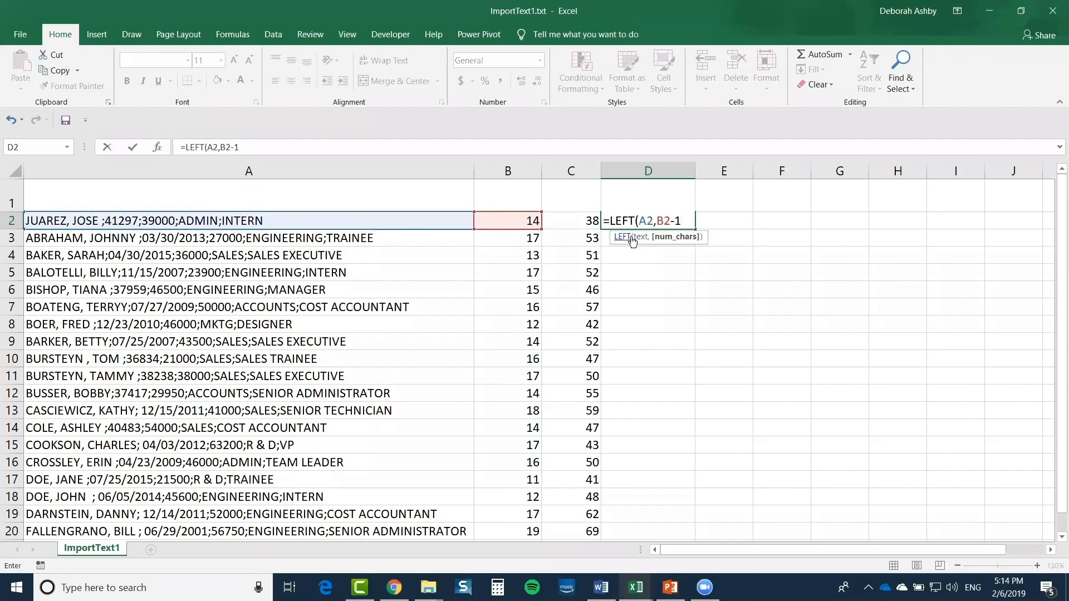
pyautogui.write(')')
pyautogui.press('Return')
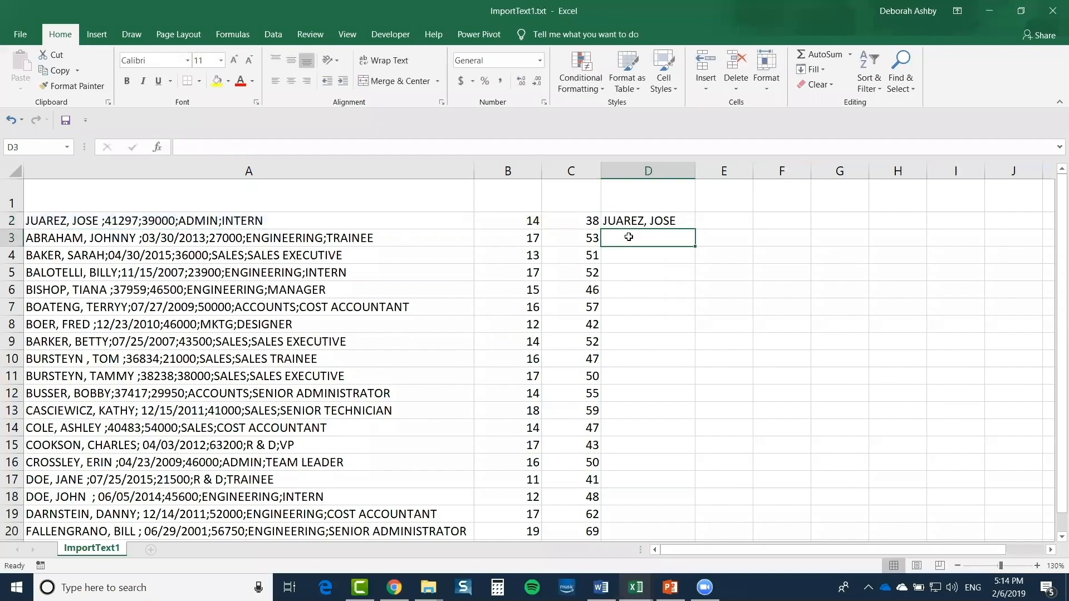
pyautogui.press('Up')
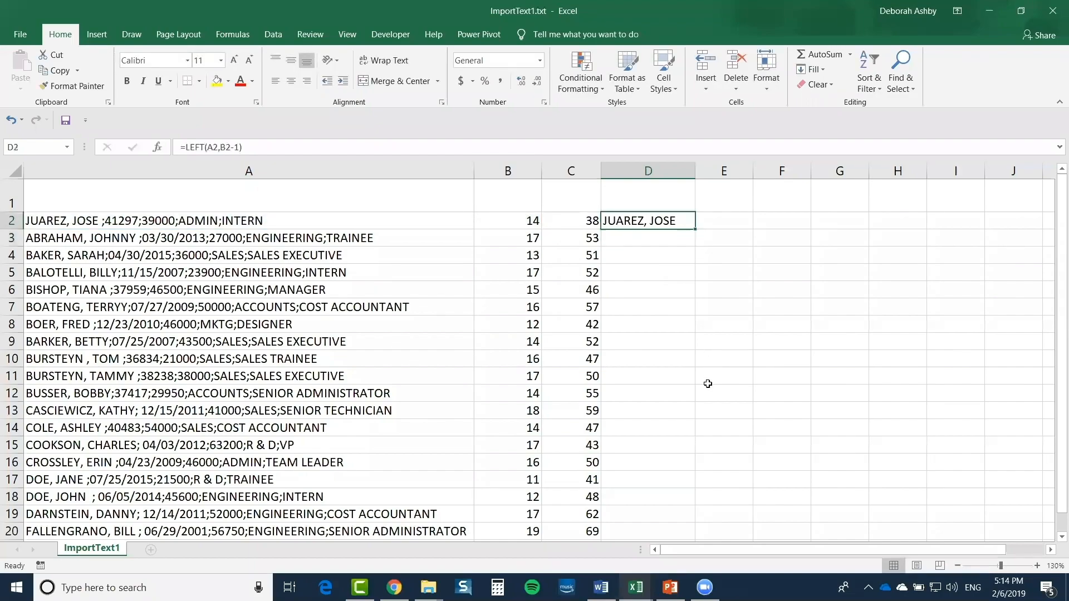
# Fill the name formula down D2:D20, autofit column D, and widen column E to 17.00
pyautogui.doubleClick(696, 229)
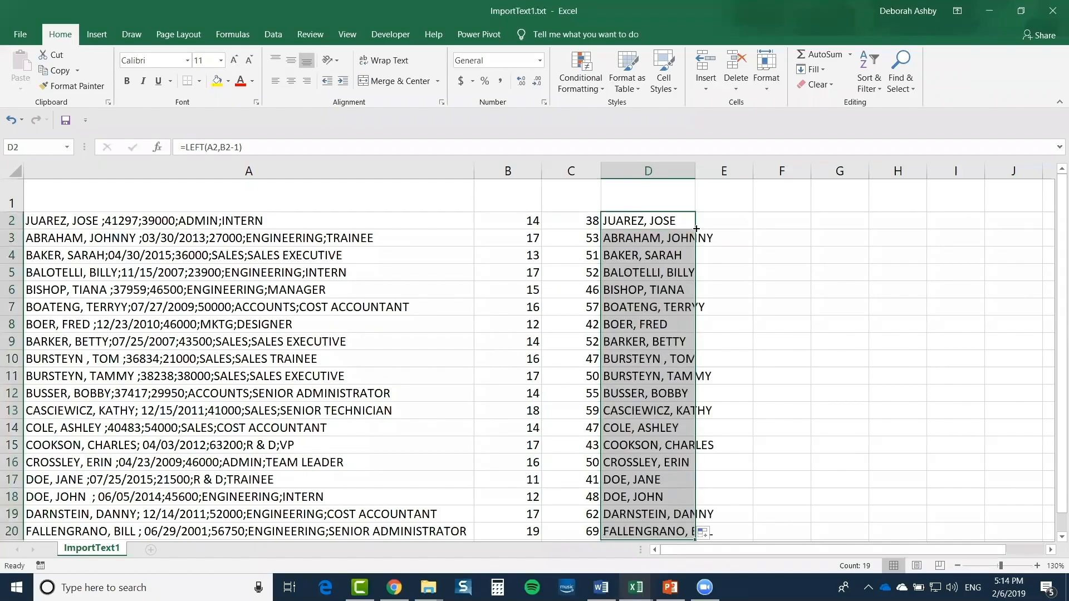
pyautogui.doubleClick(695, 171)
pyautogui.click(670, 271)
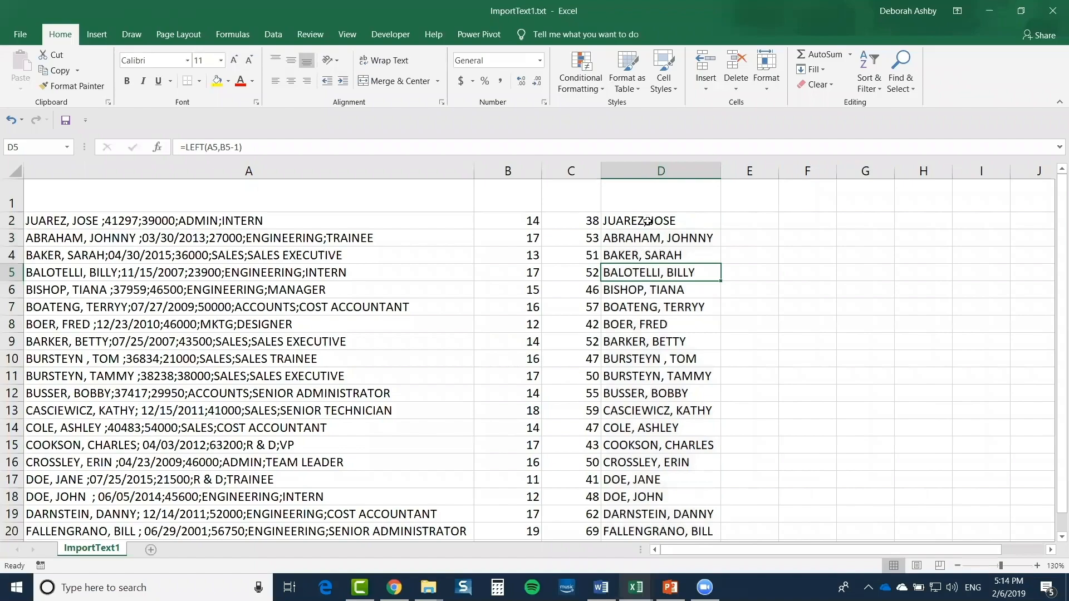
pyautogui.moveTo(647, 221)
pyautogui.mouseDown()
pyautogui.moveTo(657, 445)
pyautogui.moveTo(657, 238)
pyautogui.mouseUp()
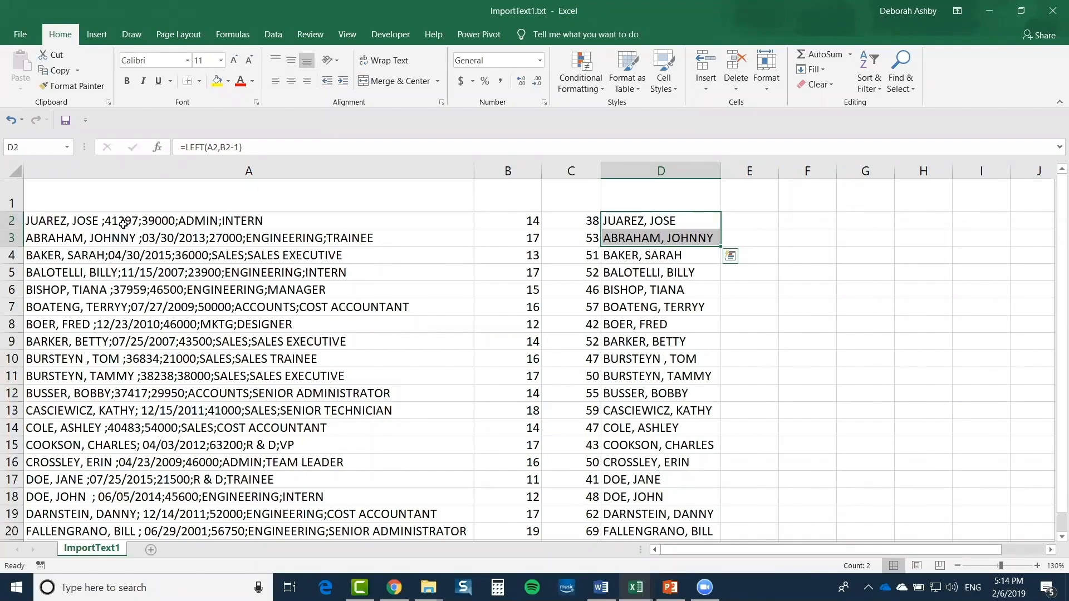
pyautogui.click(631, 224)
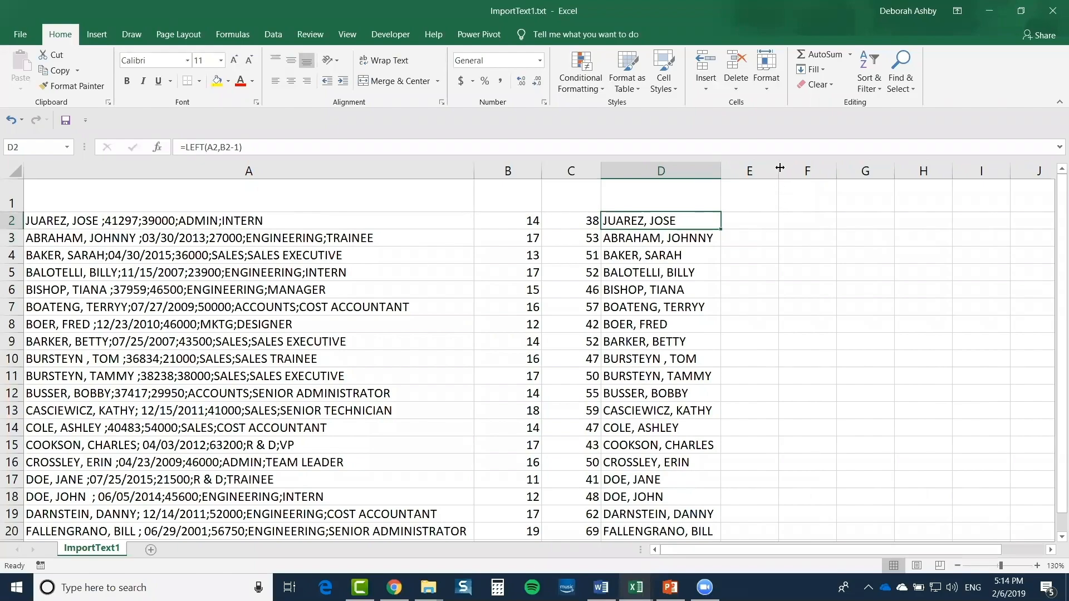
pyautogui.moveTo(780, 167); pyautogui.dragTo(837, 168)
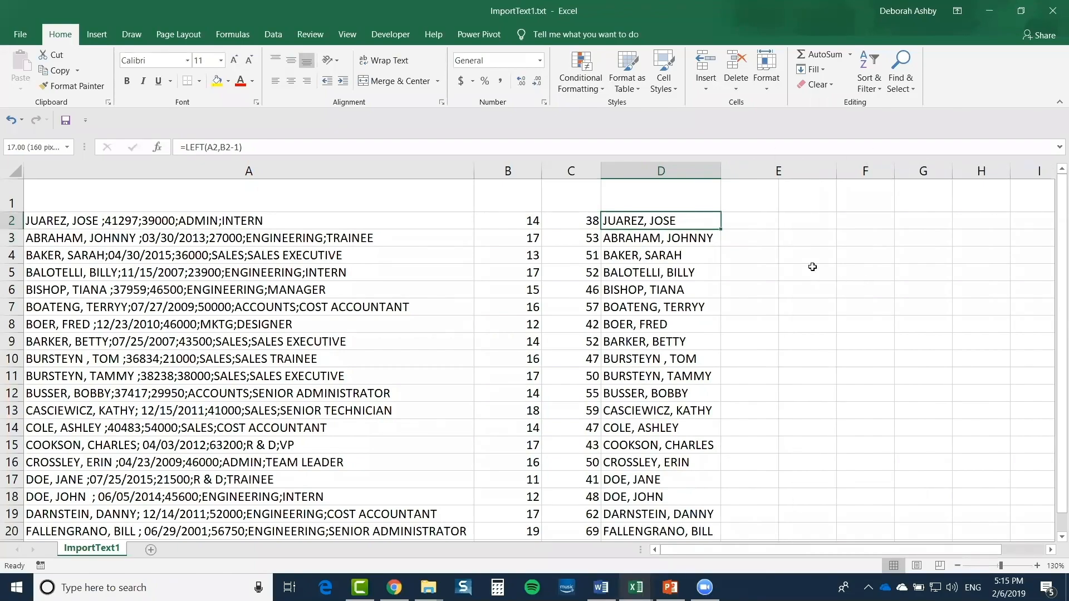
pyautogui.click(777, 228)
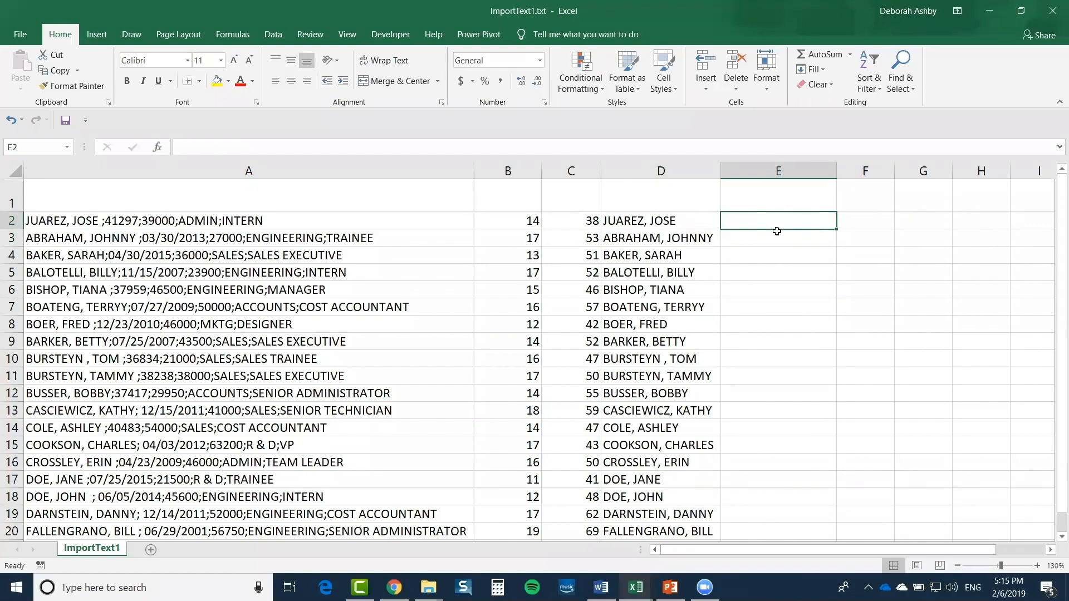
# Enter =RIGHT(A2,C2-B2) in E2 to get the text after the name
pyautogui.write('=')
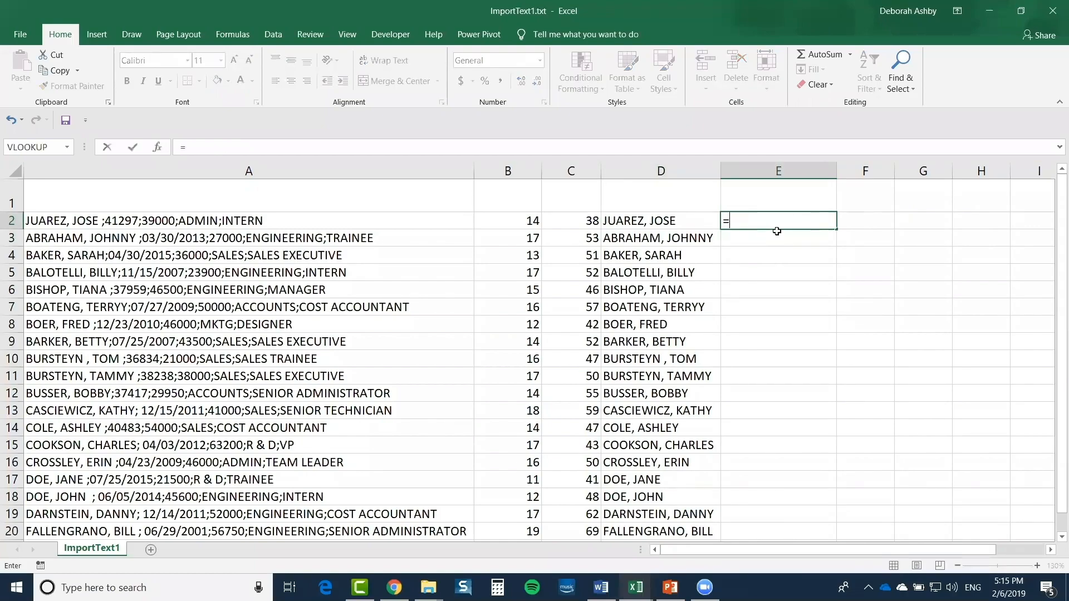
pyautogui.write('RIGHT')
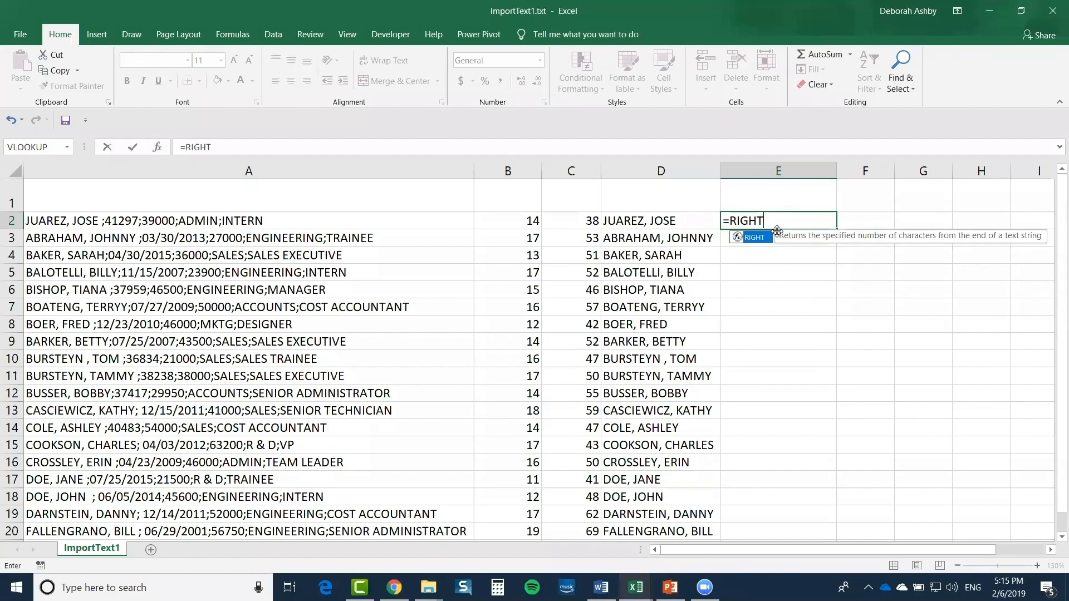
pyautogui.write('(')
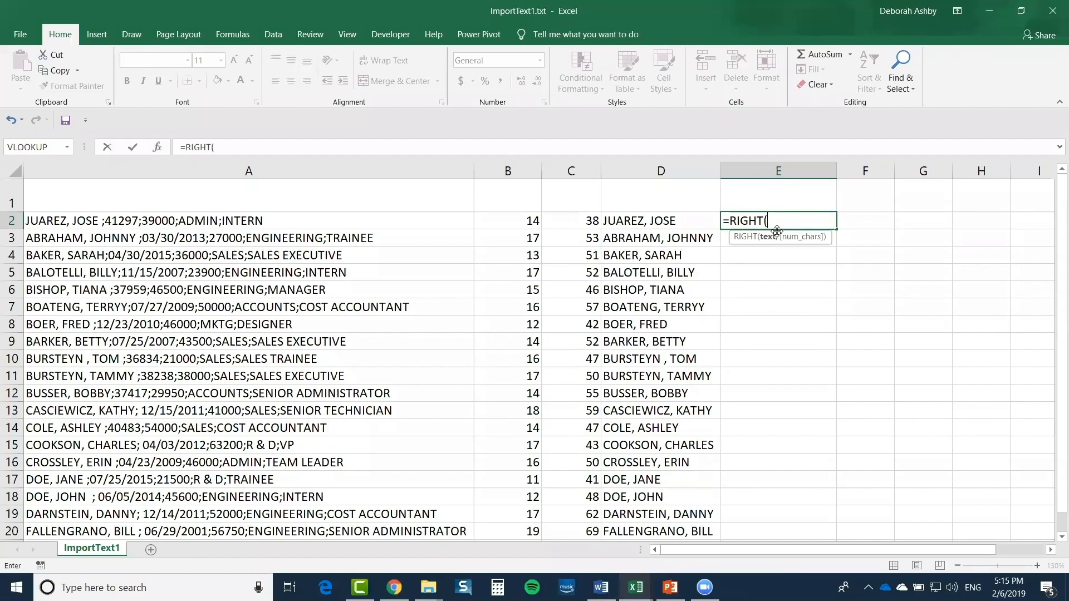
pyautogui.click(270, 221)
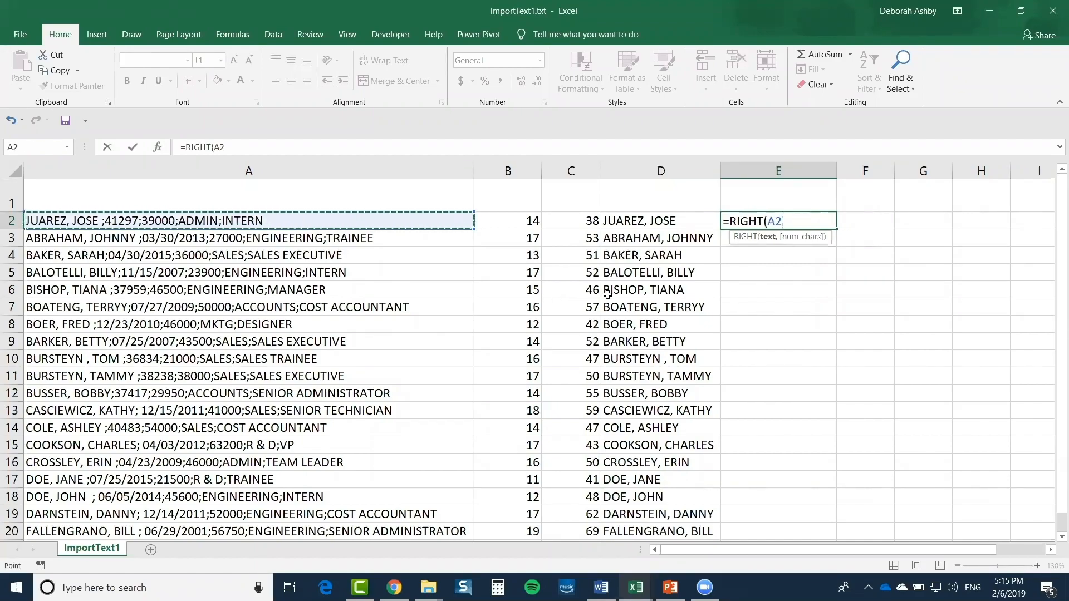
pyautogui.write(',')
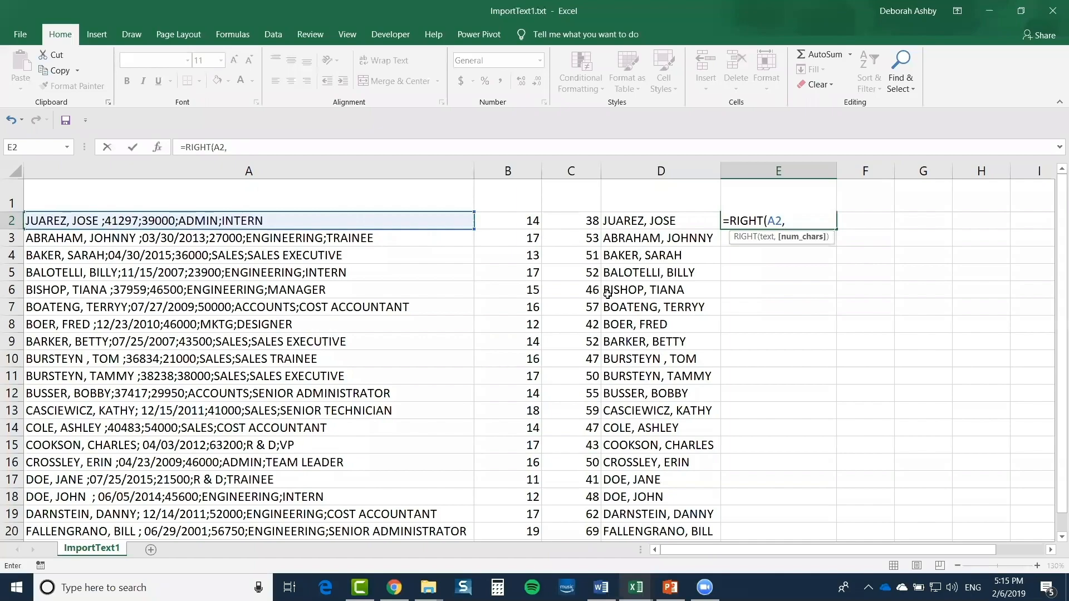
pyautogui.click(579, 224)
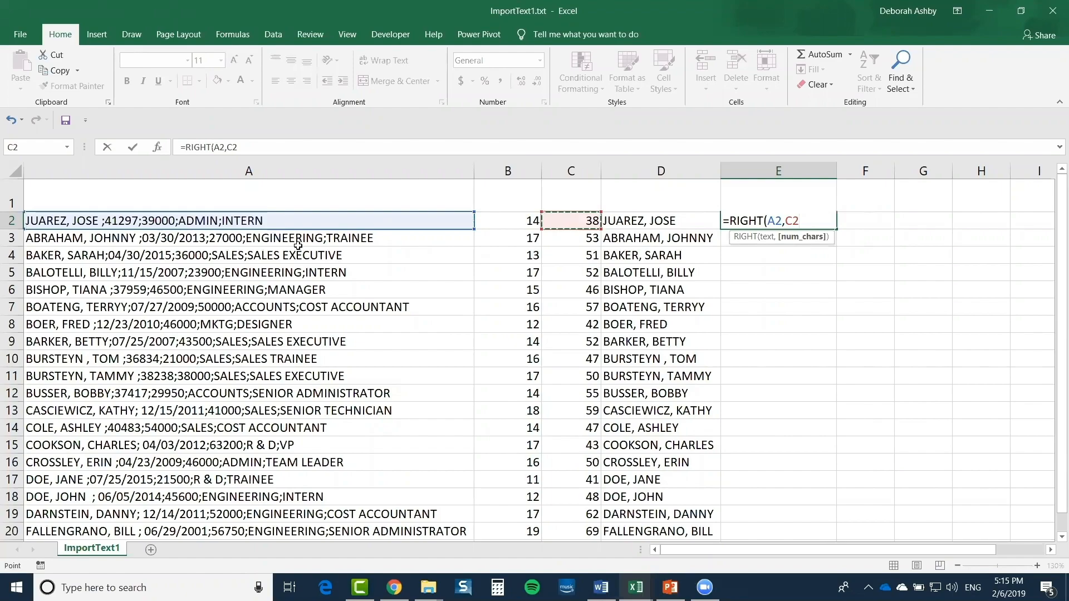
pyautogui.write('-')
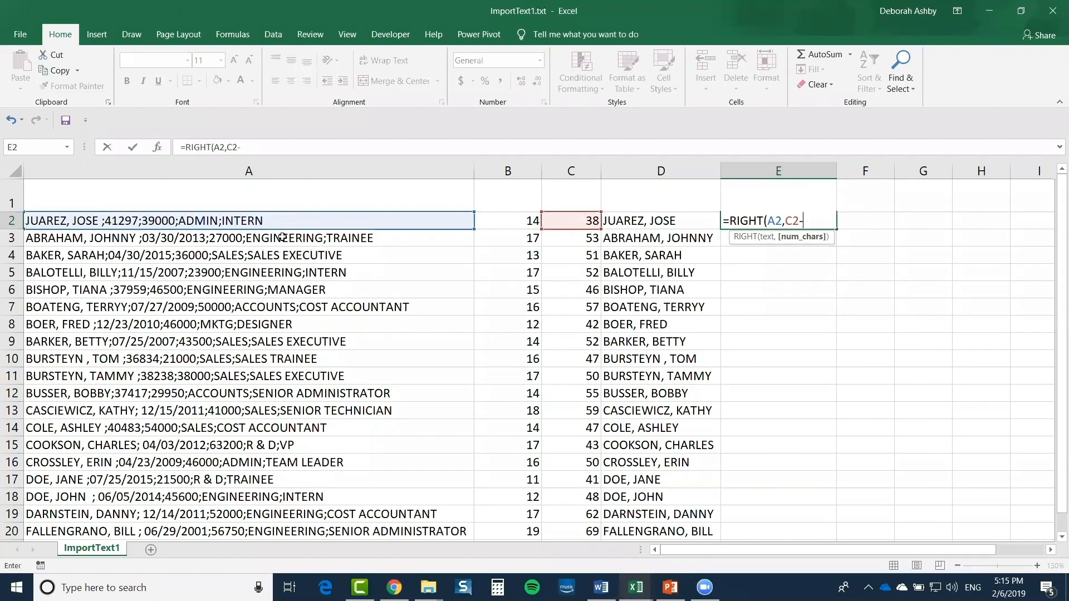
pyautogui.click(495, 222)
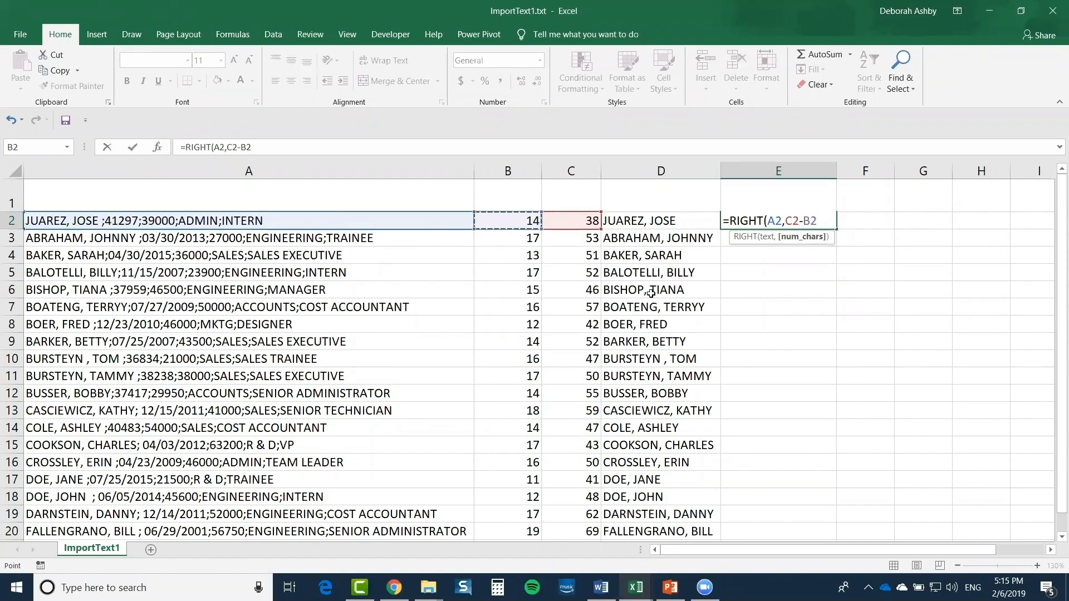
pyautogui.write(')')
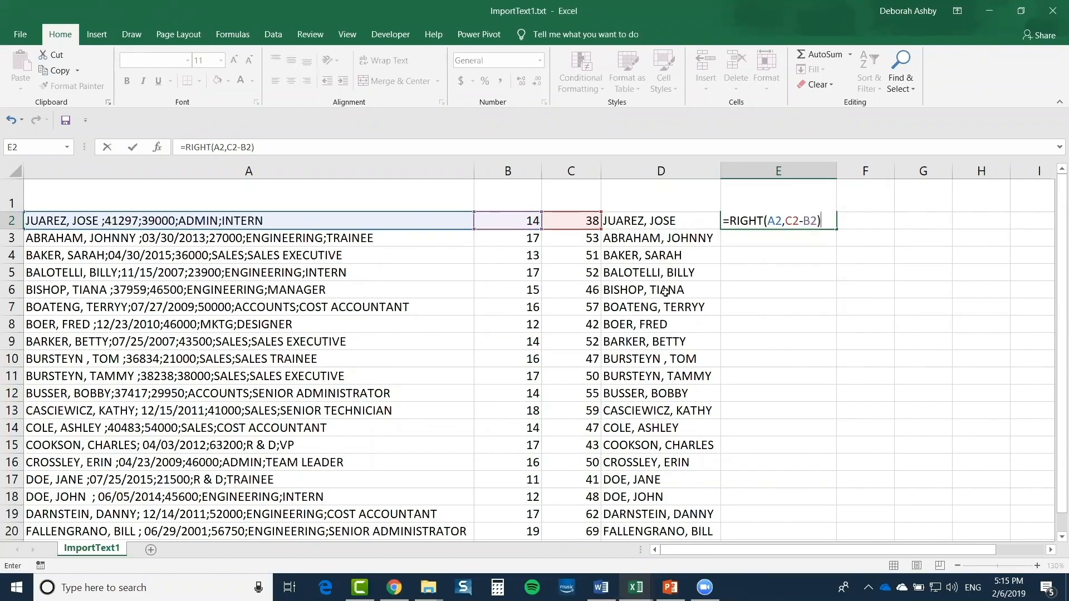
pyautogui.press('Return')
# Copy the RIGHT formula down to E20 and autofit column E
pyautogui.click(817, 222)
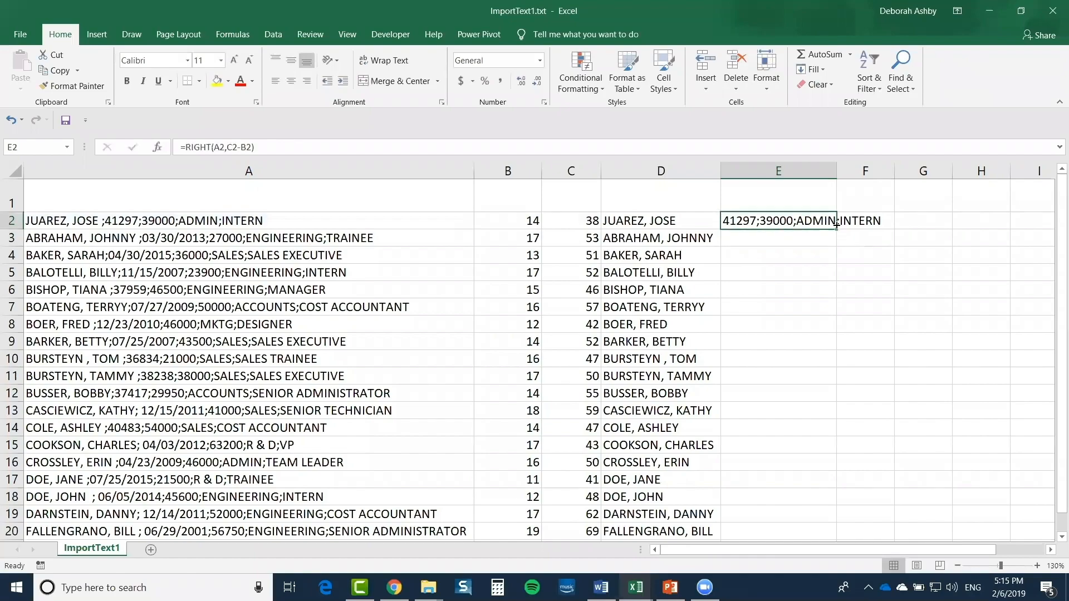
pyautogui.doubleClick(837, 229)
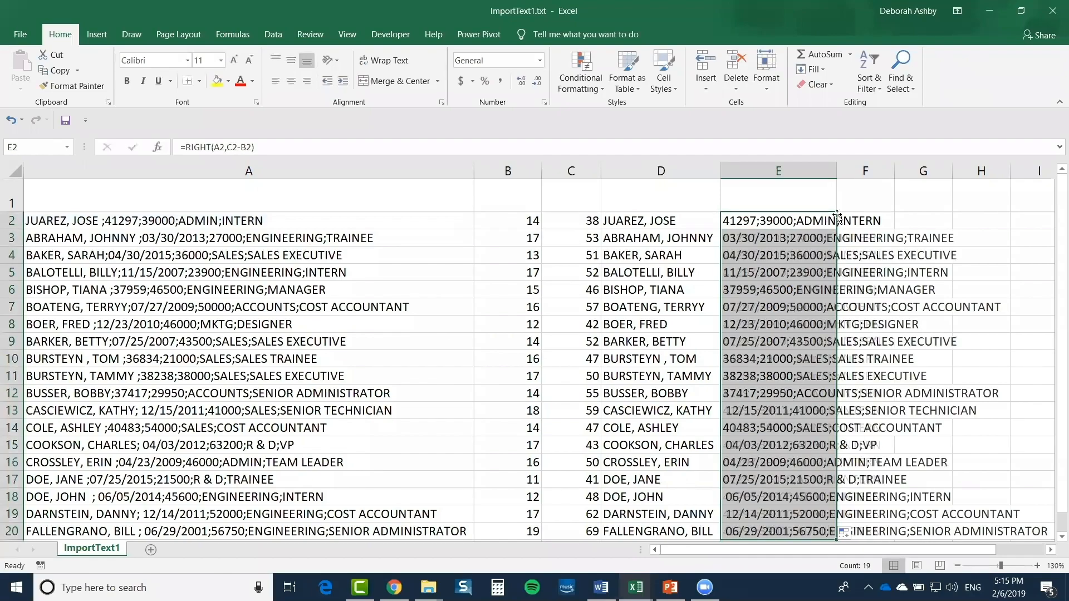
pyautogui.doubleClick(837, 170)
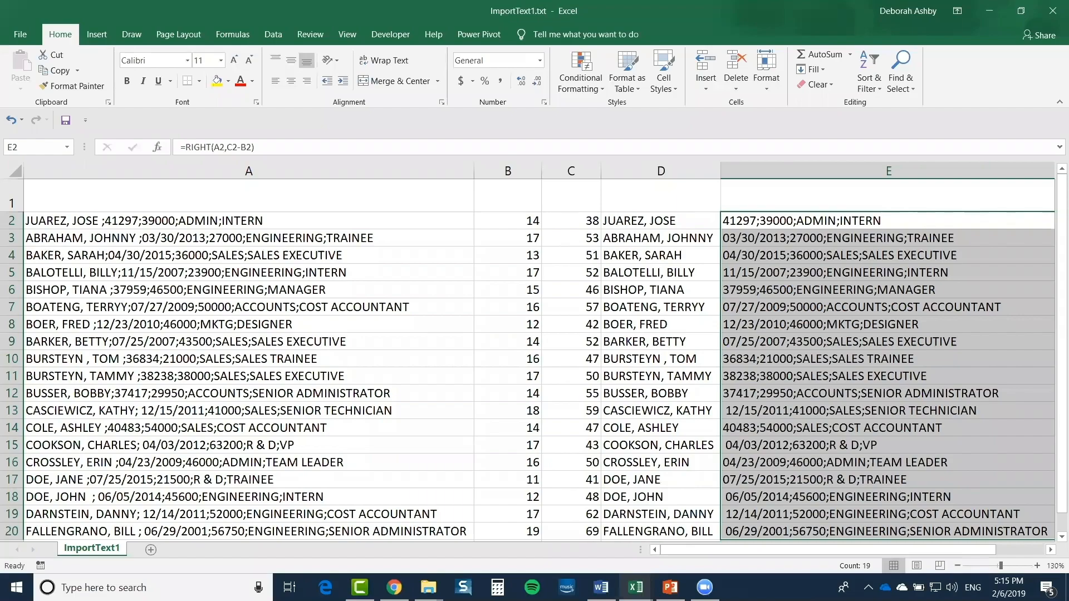
pyautogui.moveTo(802, 549)
pyautogui.mouseDown()
pyautogui.moveTo(813, 550)
pyautogui.moveTo(801, 549)
pyautogui.mouseUp()
pyautogui.click(835, 221)
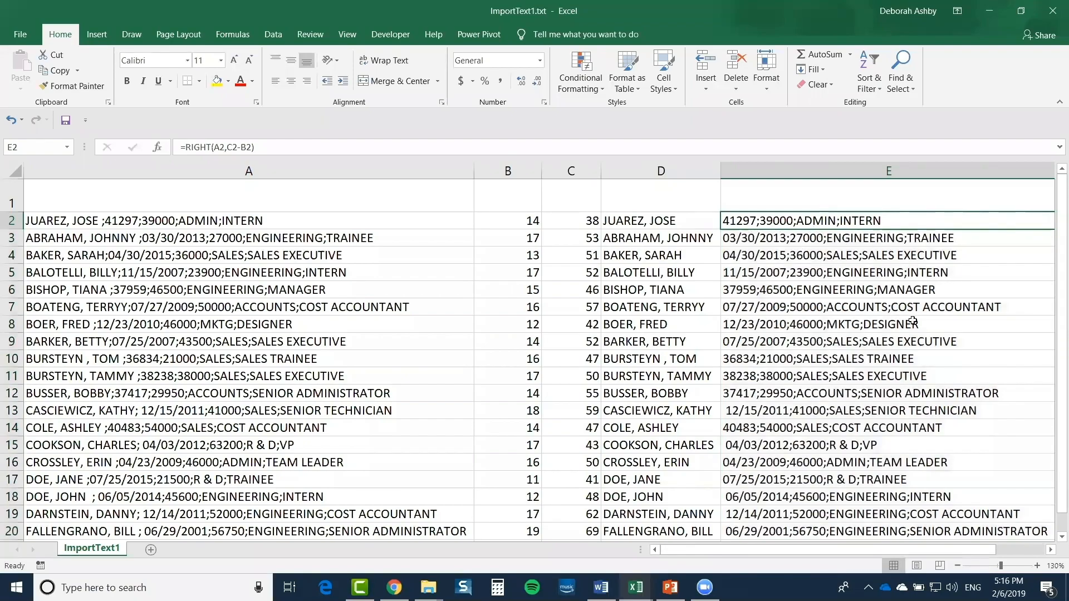
# Bring up the Cleaning Data folder to open Cleaning_Data_TextFunctons2.xlsx
pyautogui.click(428, 588)
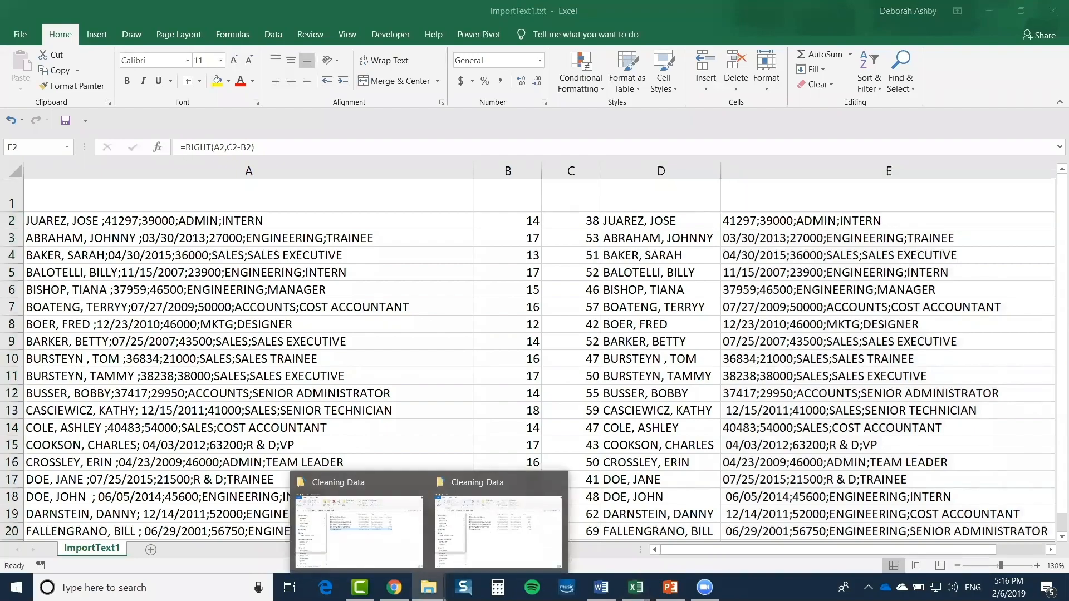
pyautogui.click(474, 534)
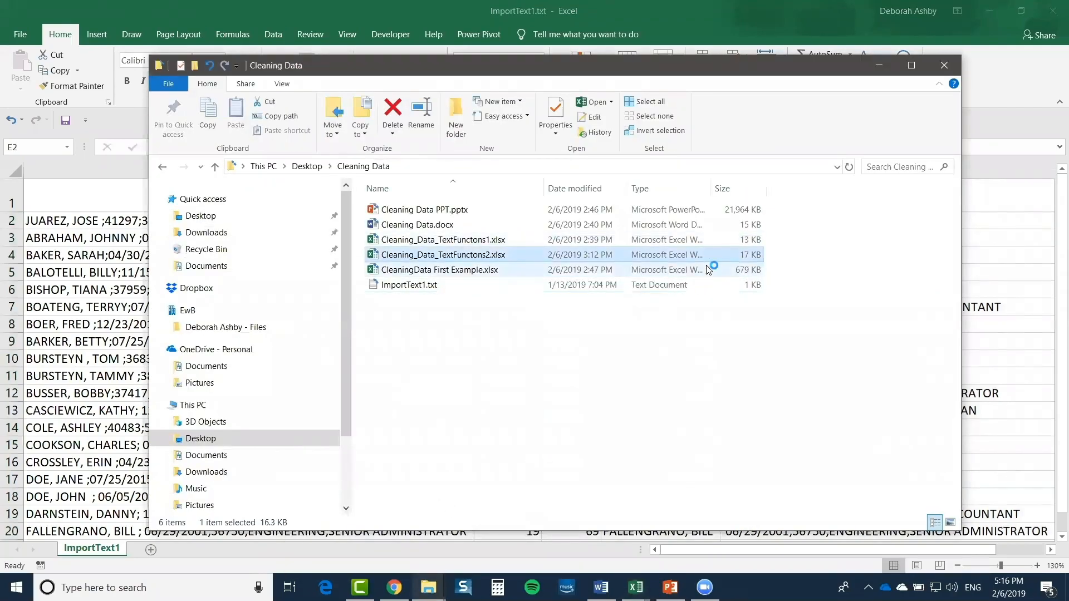
pyautogui.hotkey('alt', 'Tab')
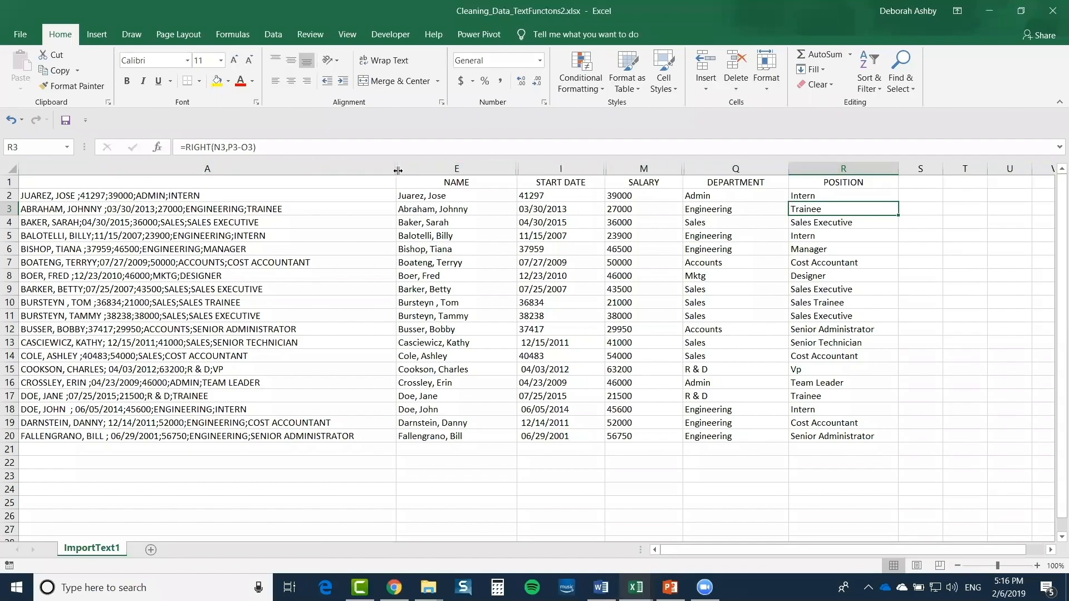
# Reveal and narrow column D, then hide the raw-data column A
pyautogui.moveTo(396, 166); pyautogui.dragTo(460, 168)
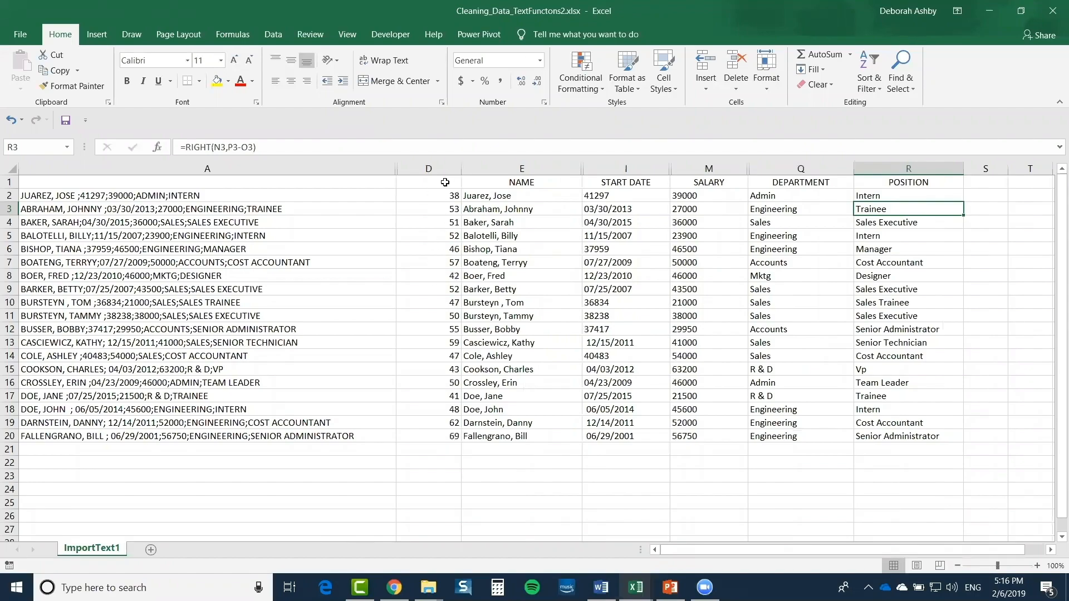
pyautogui.moveTo(461, 168); pyautogui.dragTo(400, 167)
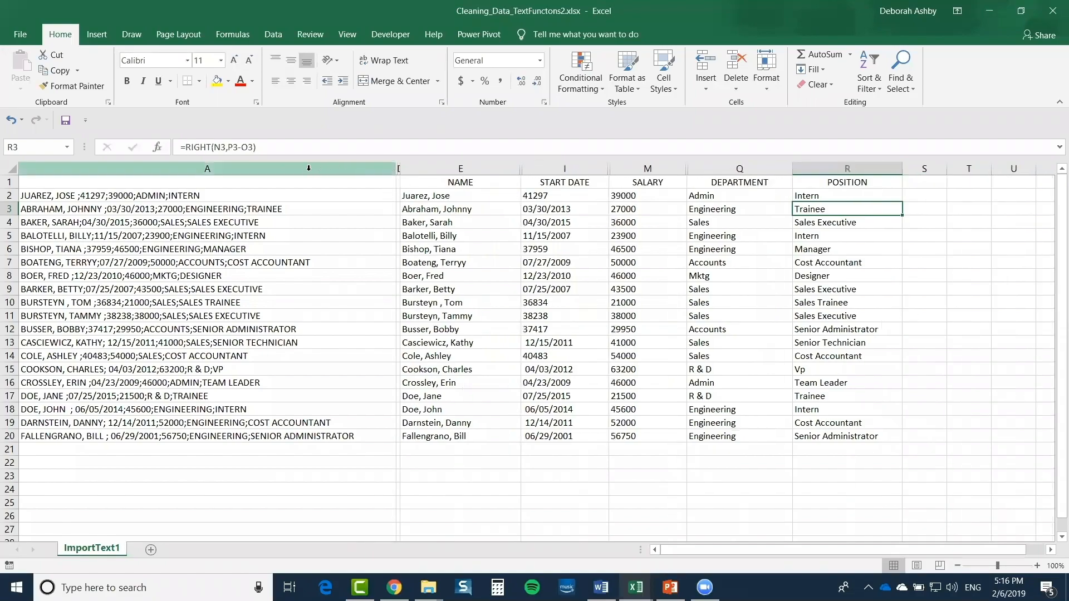
pyautogui.click(309, 168)
pyautogui.rightClick(308, 170)
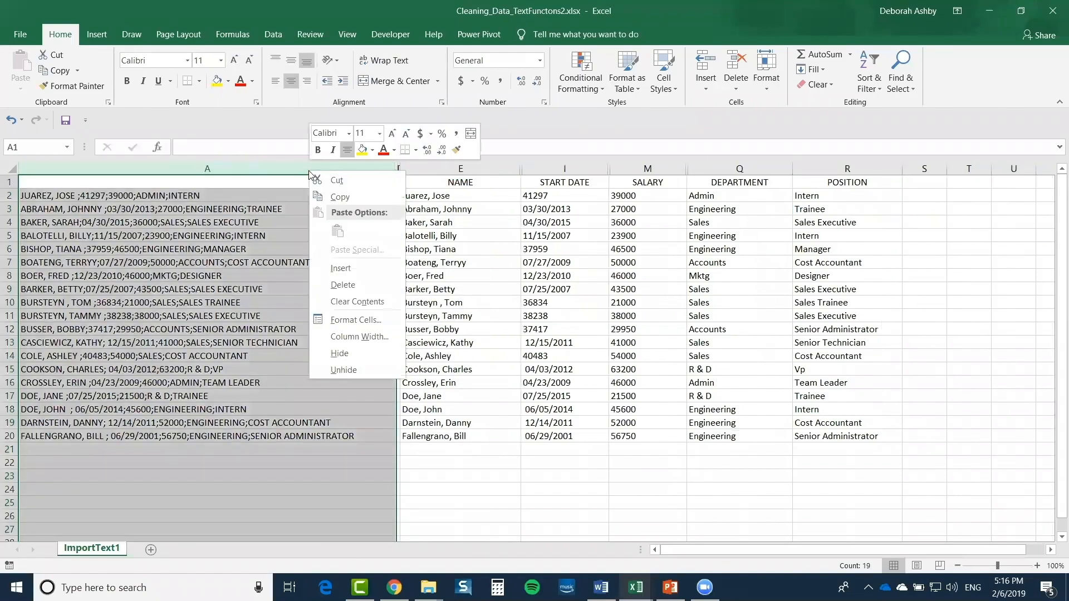
pyautogui.click(346, 354)
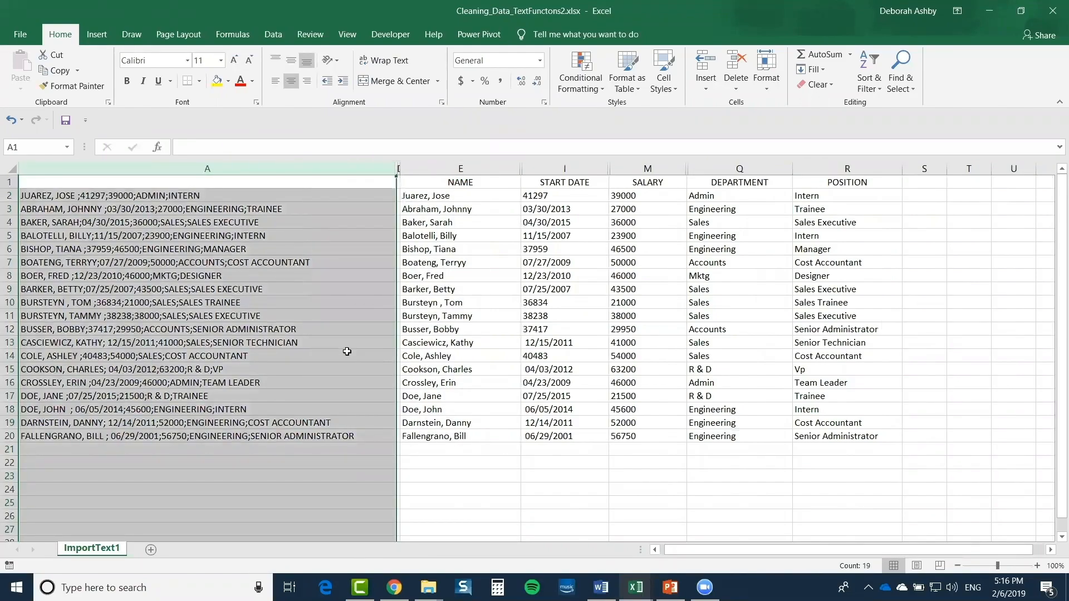
# Unhide the helper column beside NAME
pyautogui.rightClick(37, 170)
pyautogui.click(76, 362)
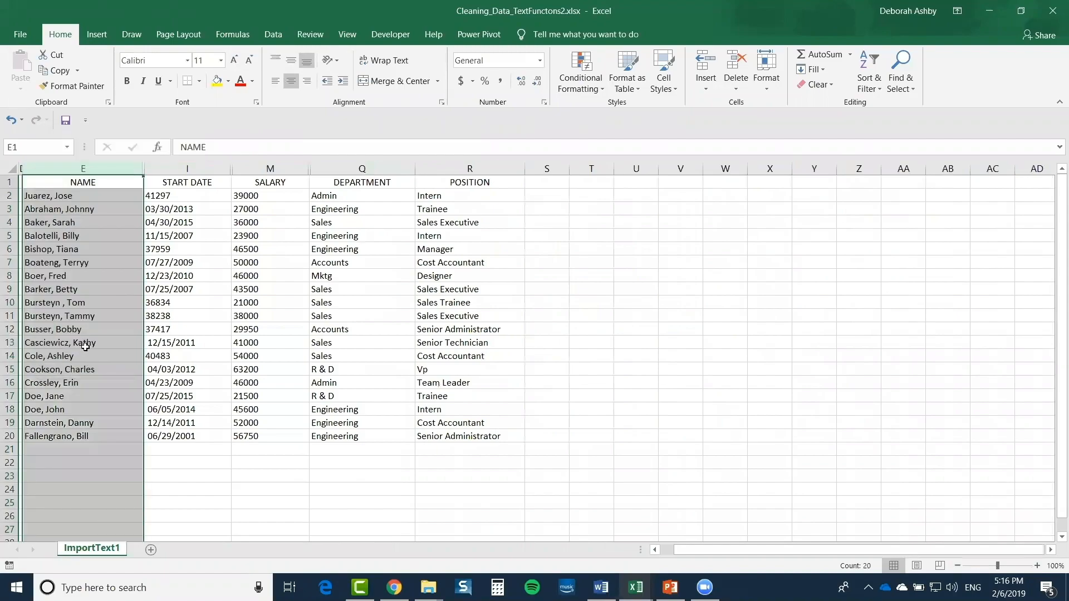
pyautogui.rightClick(20, 168)
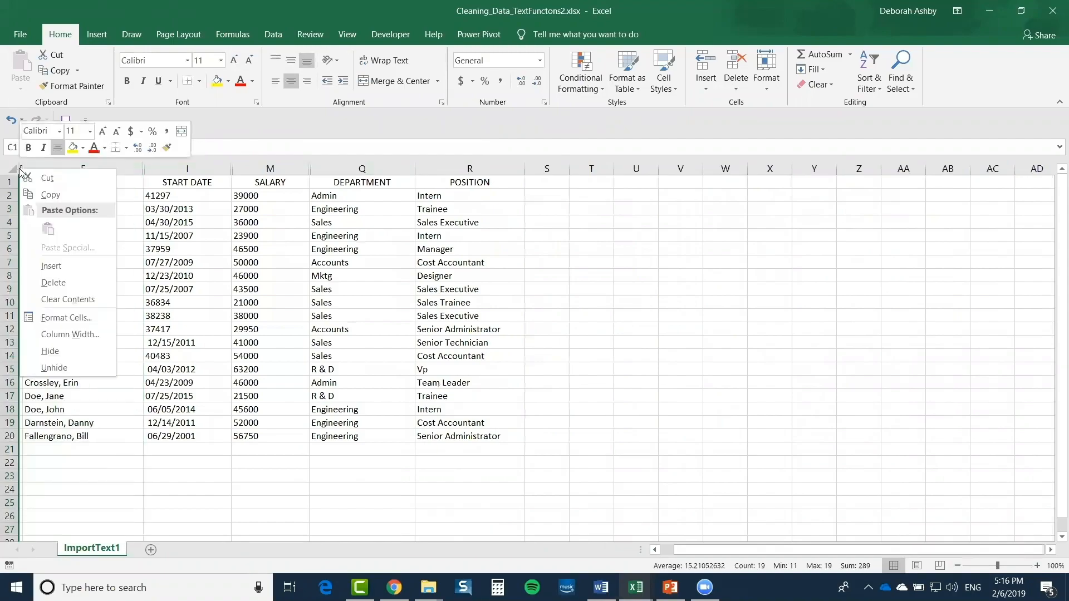
pyautogui.click(55, 364)
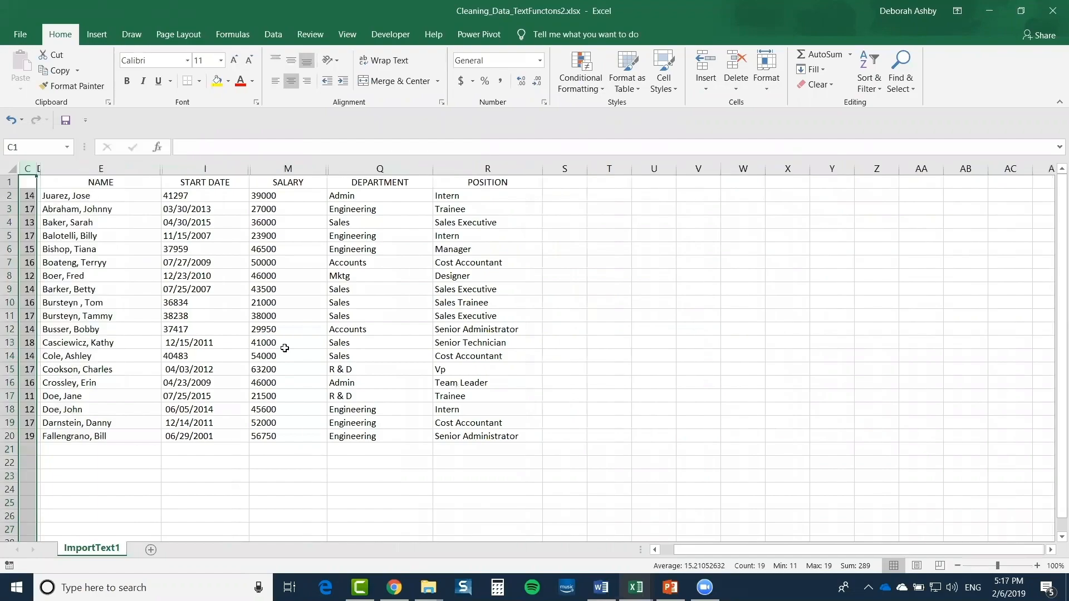
pyautogui.click(11, 120)
pyautogui.click(11, 120)
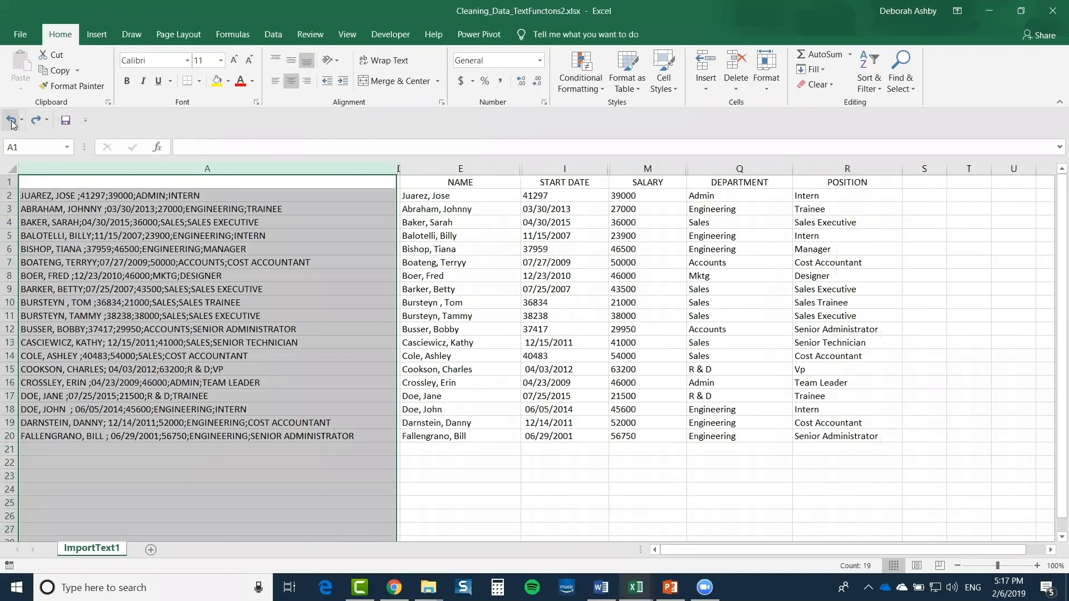
pyautogui.click(528, 236)
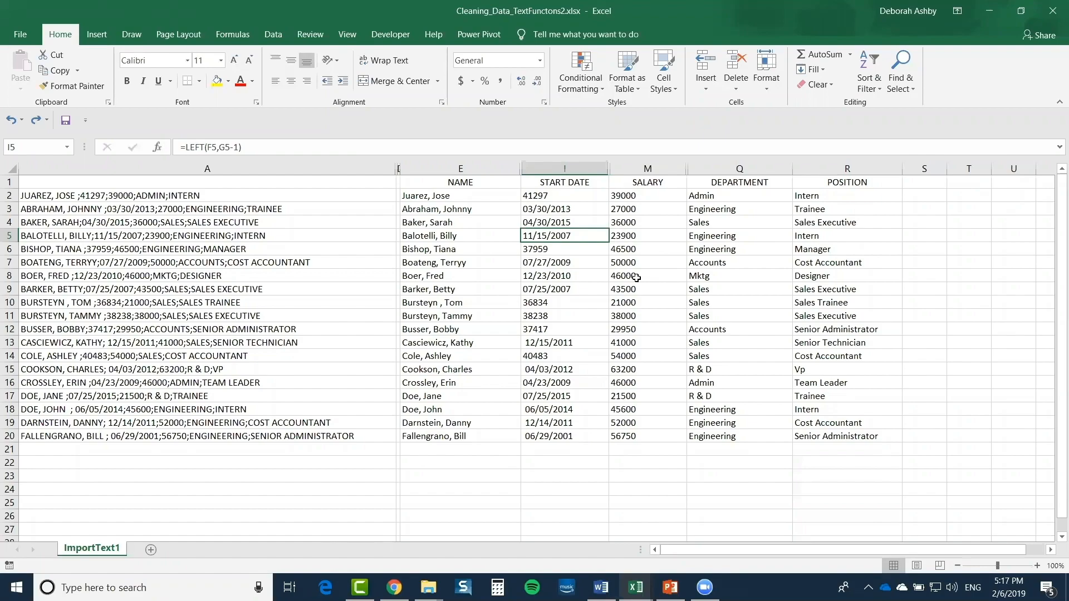
pyautogui.click(619, 214)
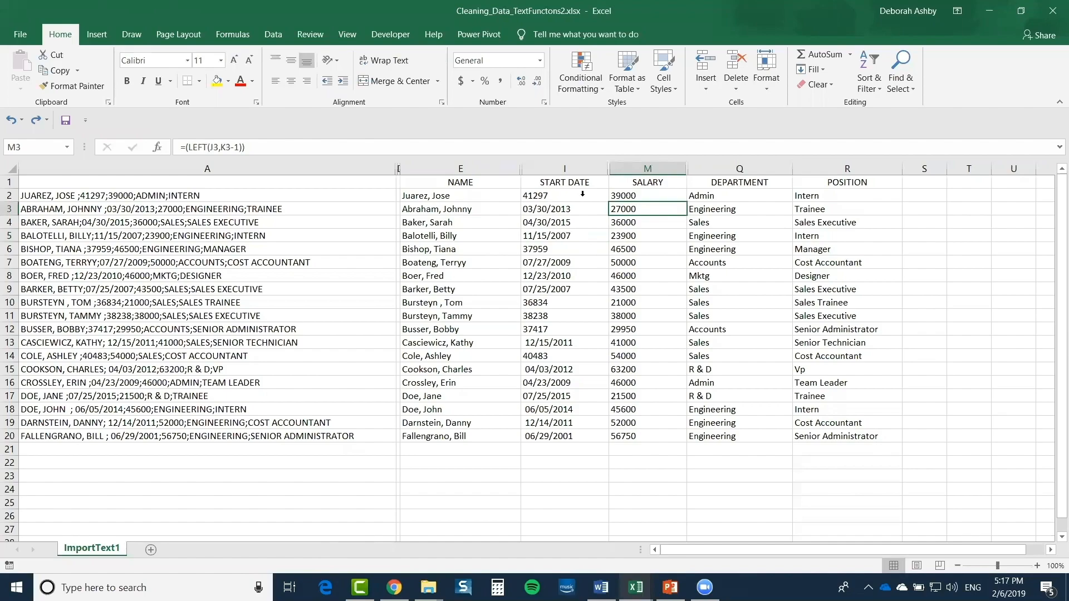
pyautogui.moveTo(459, 194); pyautogui.dragTo(453, 436)
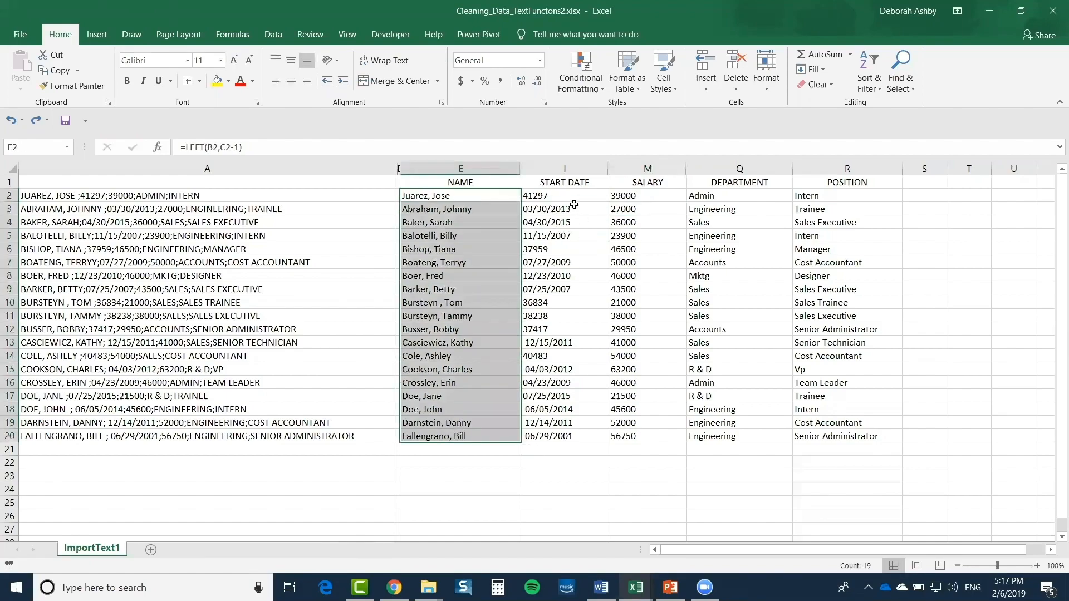
pyautogui.click(573, 207)
pyautogui.click(575, 193)
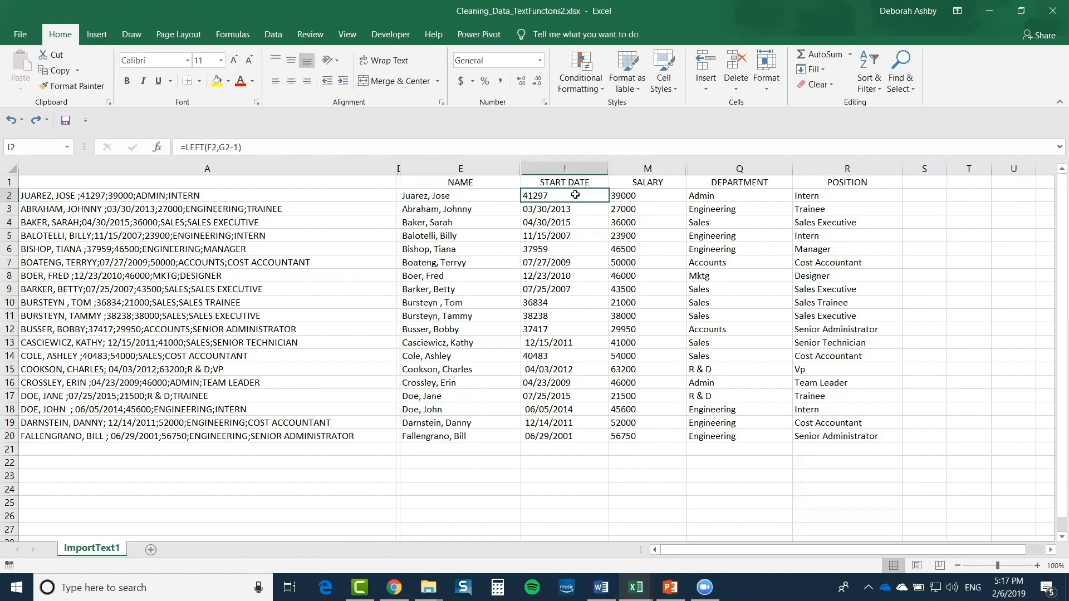
pyautogui.moveTo(568, 227); pyautogui.dragTo(568, 434)
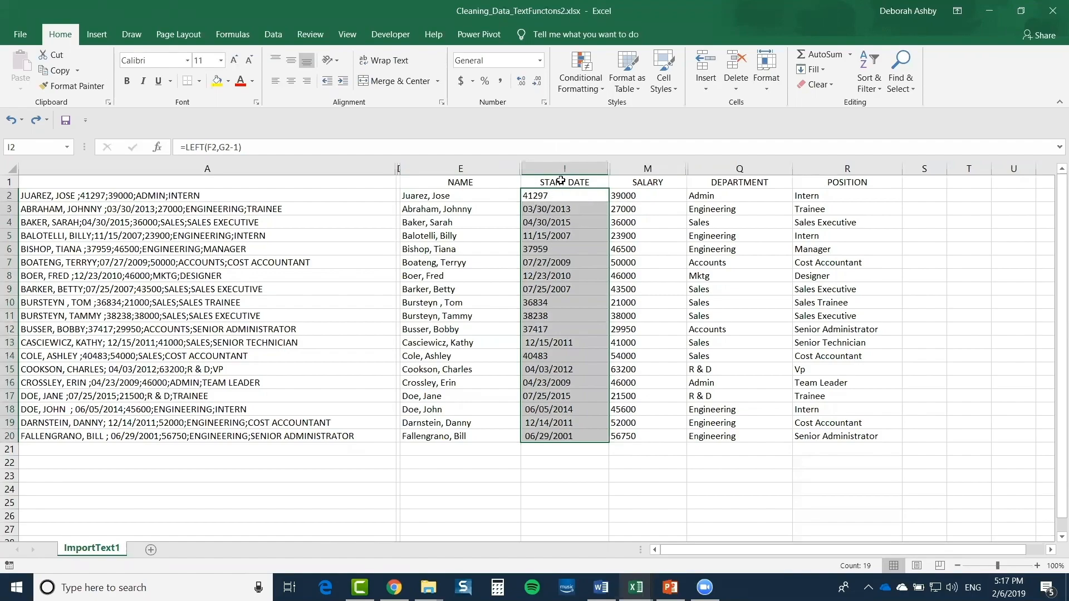
pyautogui.moveTo(561, 180); pyautogui.dragTo(648, 438)
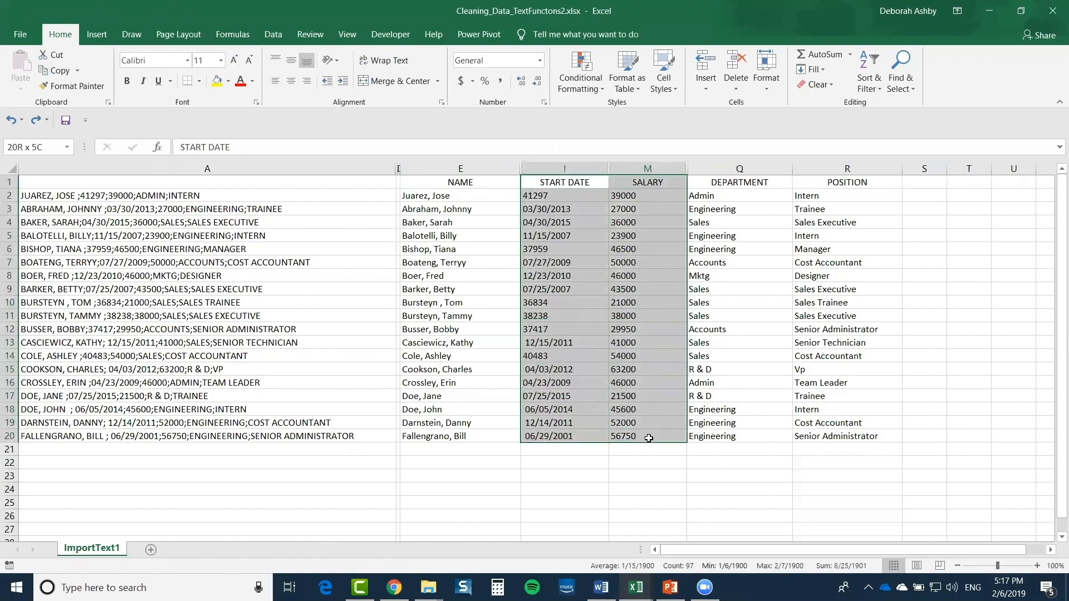
pyautogui.click(566, 209)
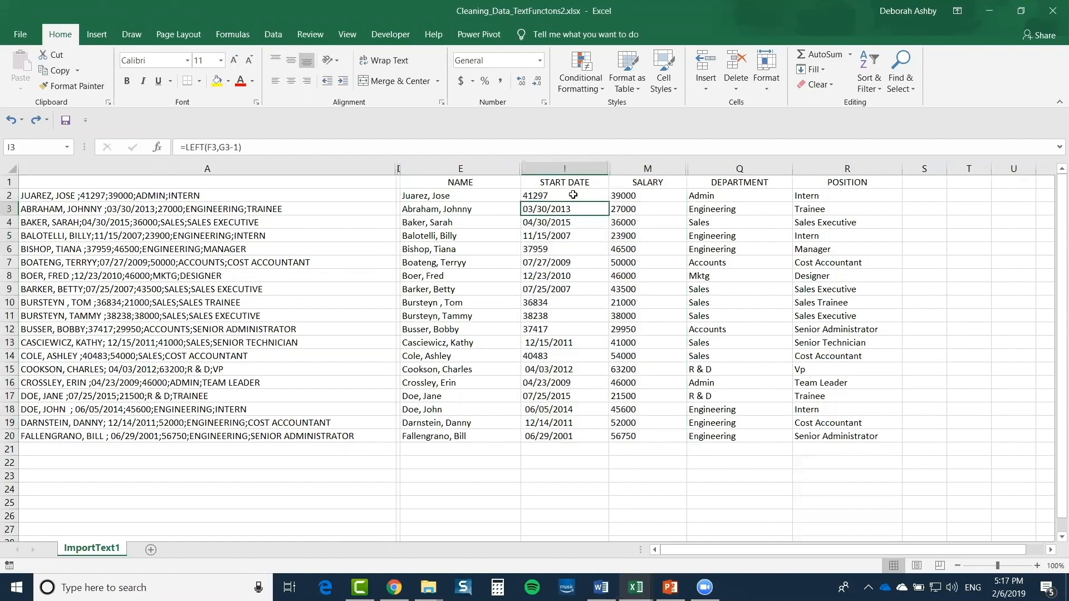
pyautogui.click(571, 195)
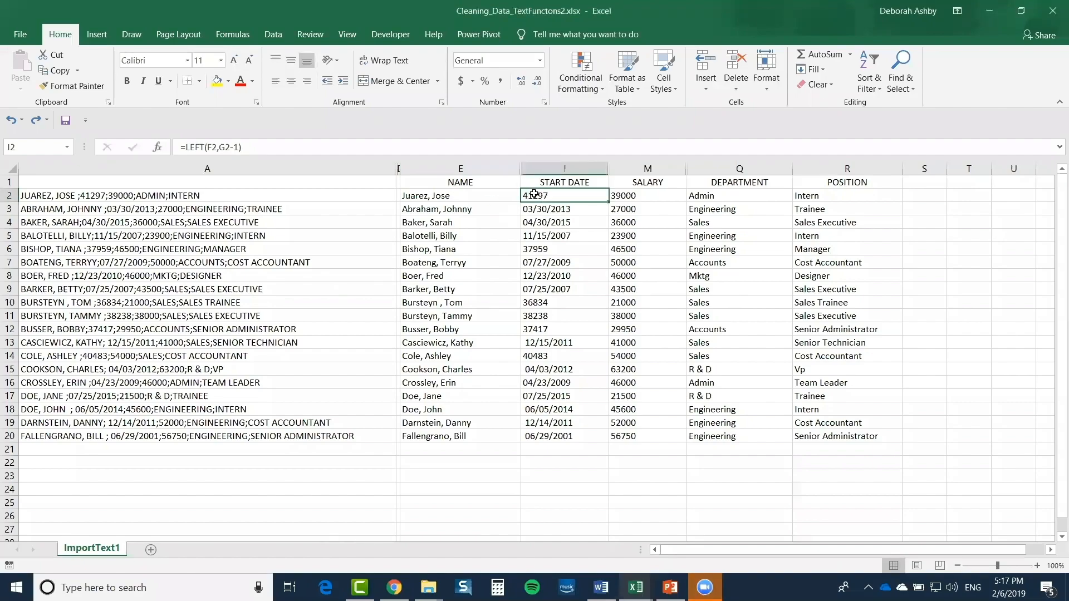
pyautogui.moveTo(535, 194); pyautogui.dragTo(554, 437)
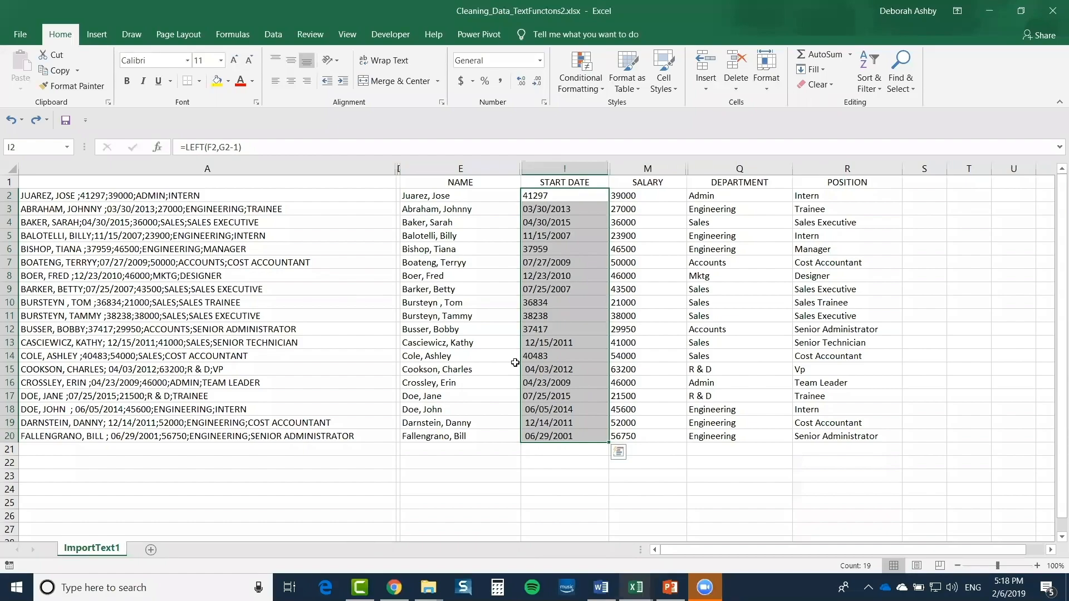
pyautogui.click(551, 195)
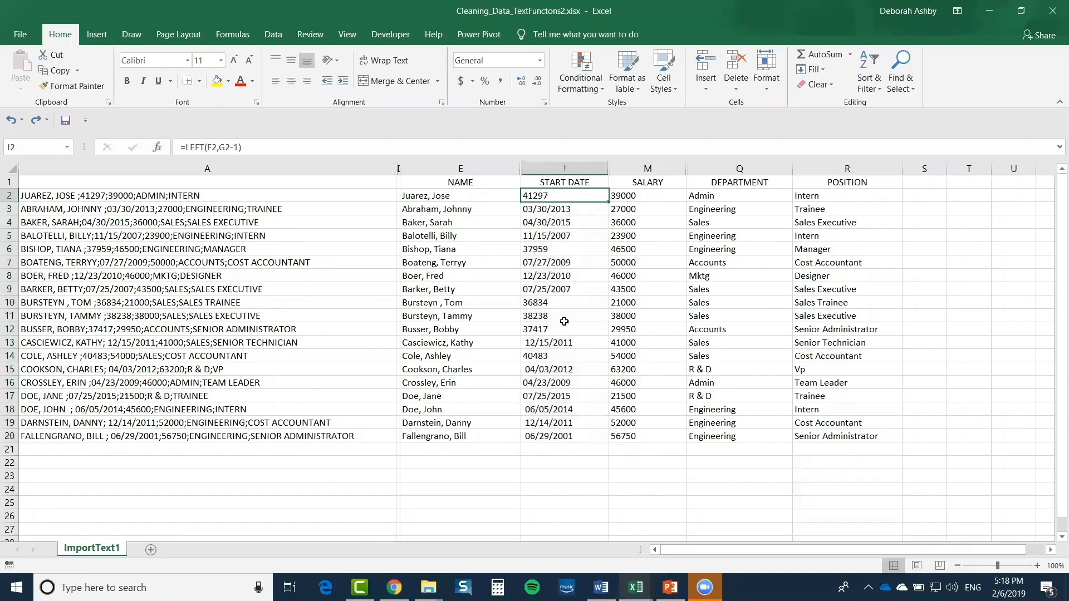
pyautogui.moveTo(564, 321); pyautogui.dragTo(562, 436)
pyautogui.click(549, 219)
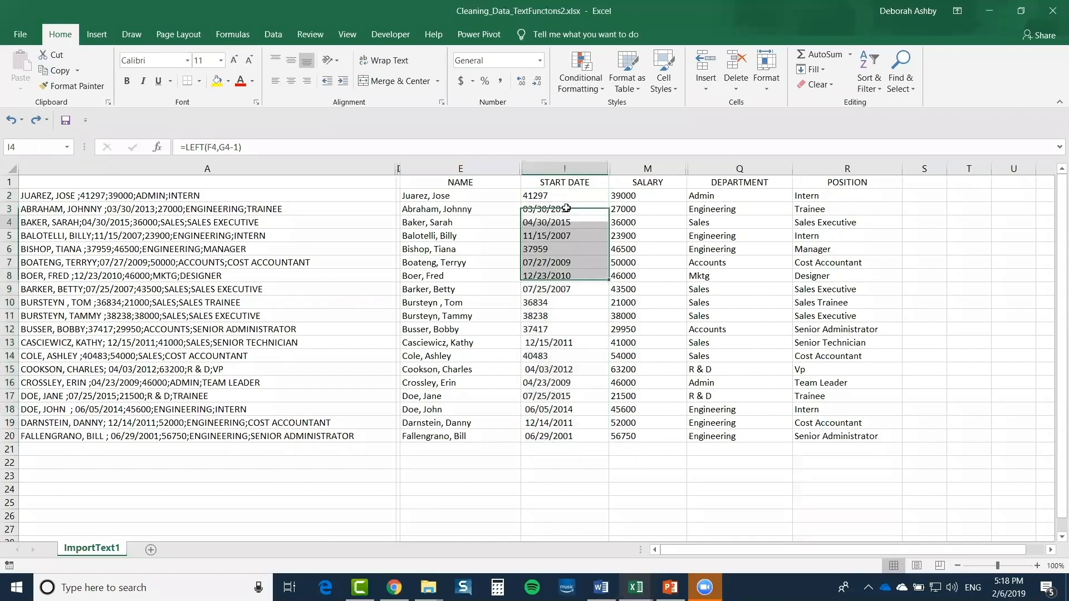
pyautogui.click(562, 196)
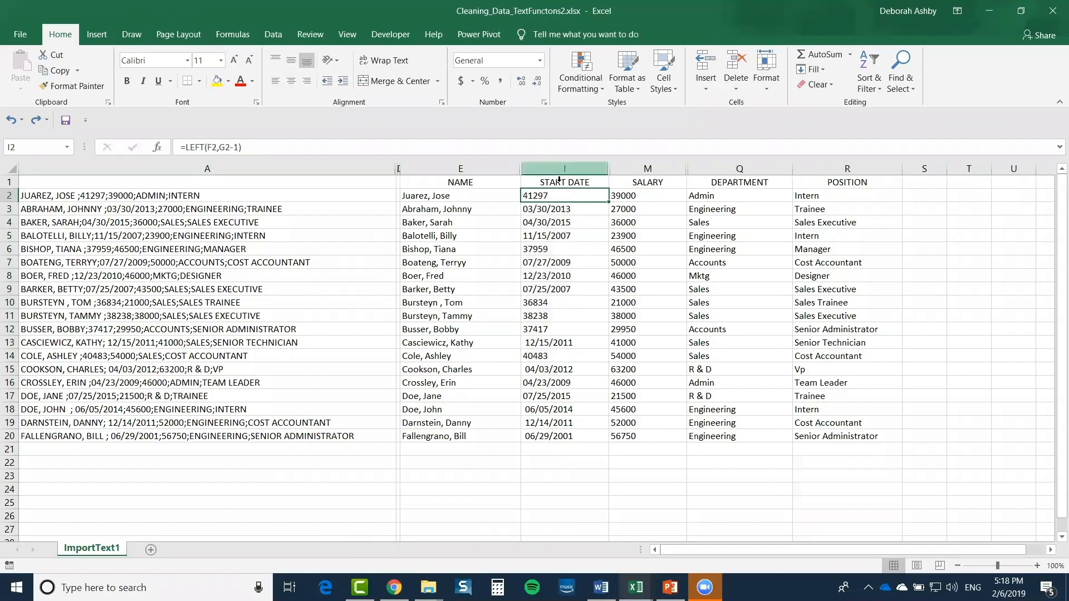
pyautogui.moveTo(559, 197); pyautogui.dragTo(562, 436)
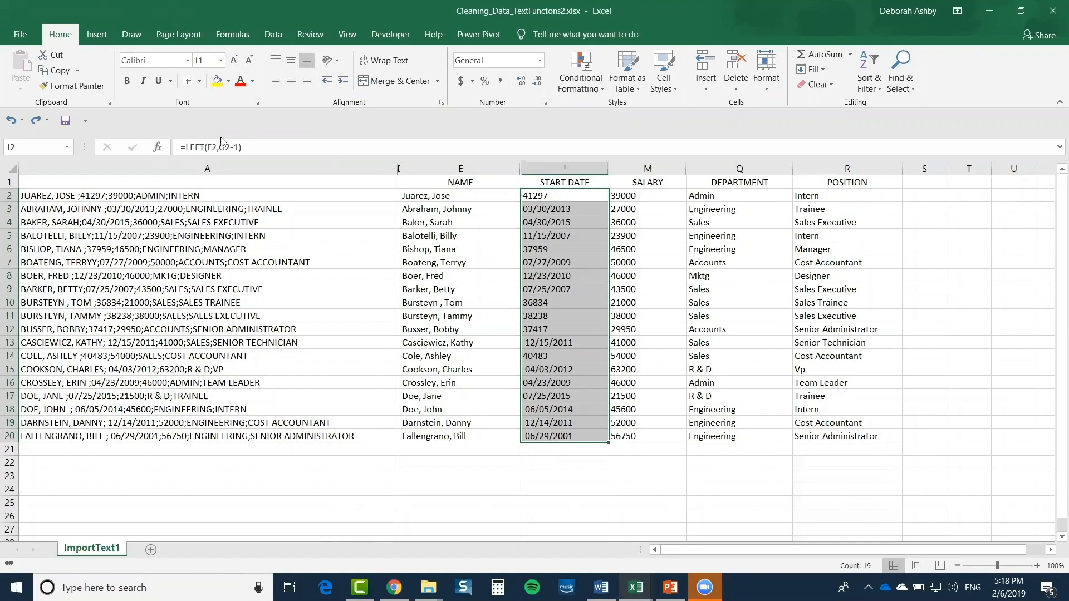
# Change the first start date to =VALUE(LEFT(F2,G2-1)) and fill it down every row
pyautogui.click(186, 147)
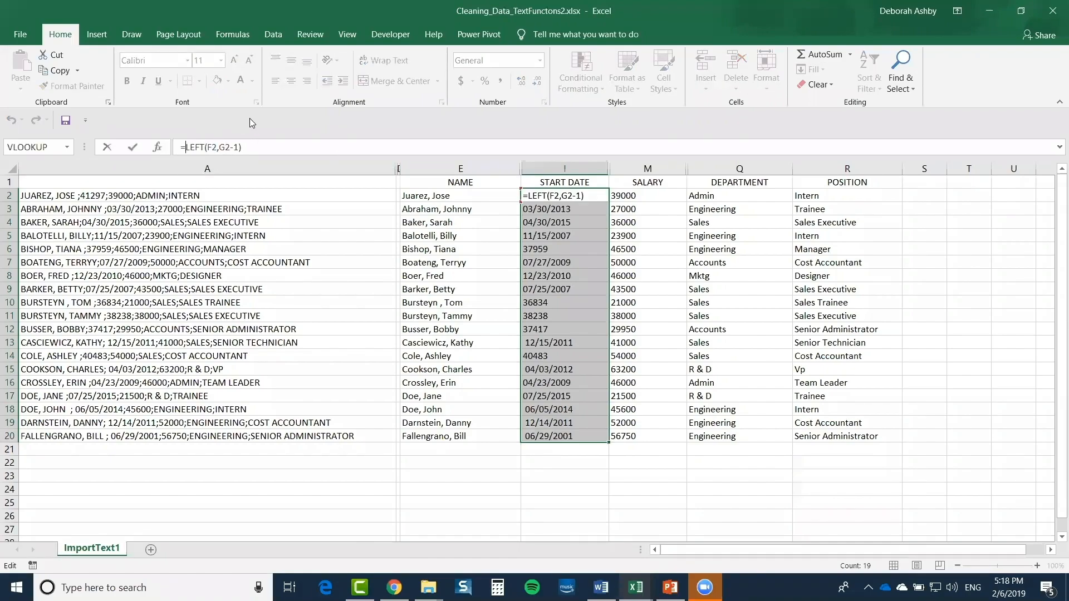
pyautogui.write('VALUE')
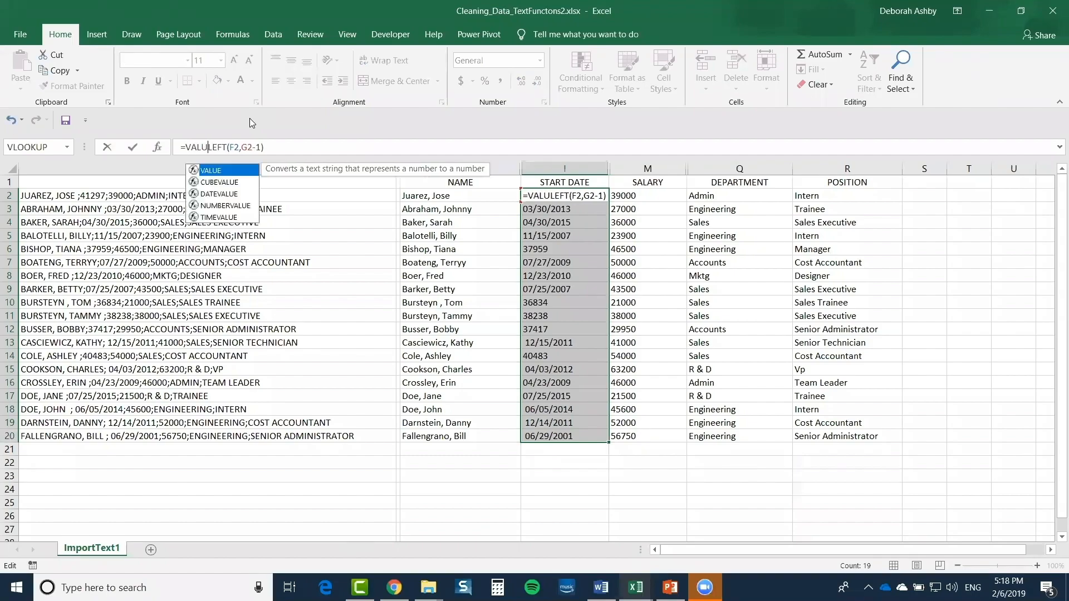
pyautogui.write('(')
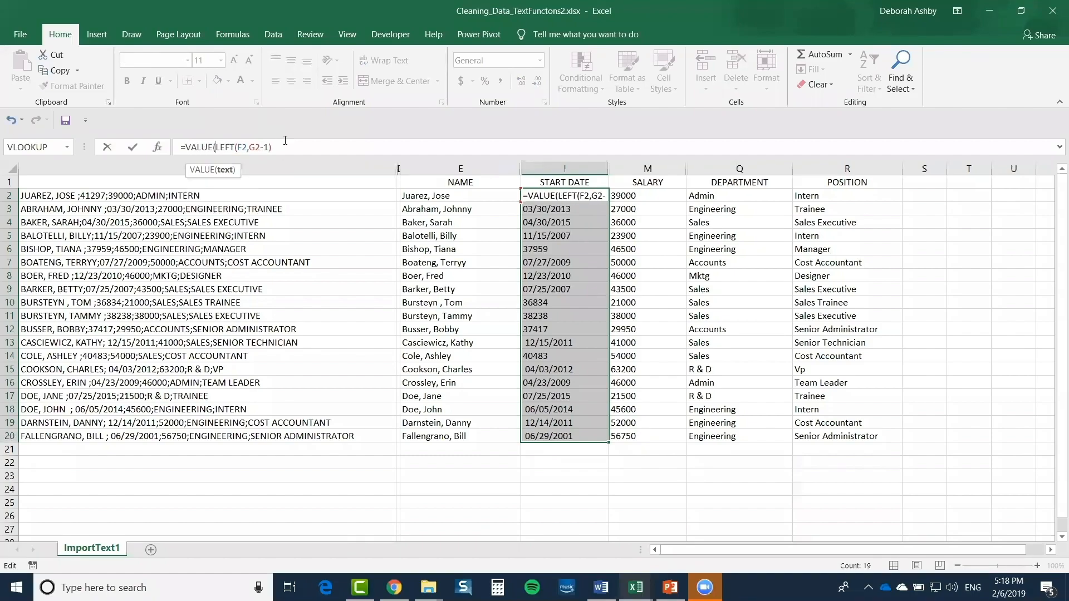
pyautogui.click(282, 153)
pyautogui.write(')')
pyautogui.press('Return')
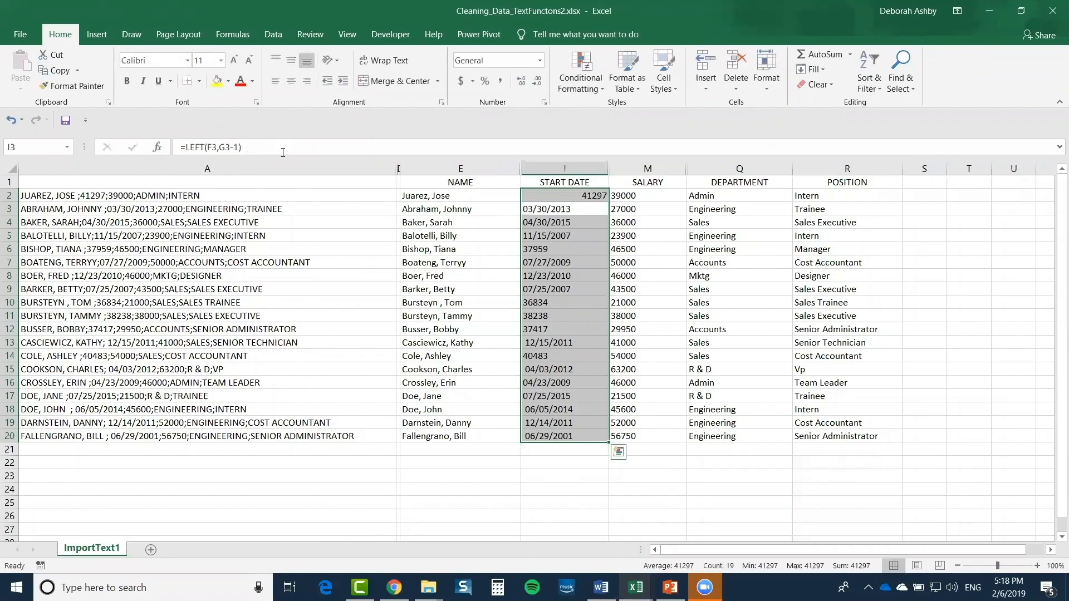
pyautogui.click(599, 196)
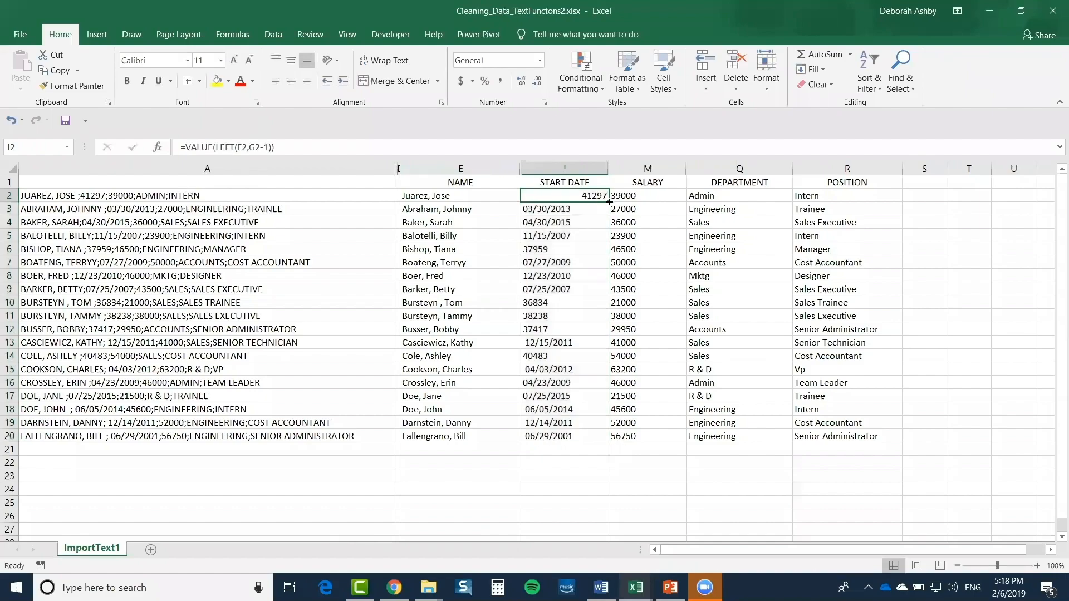
pyautogui.doubleClick(609, 199)
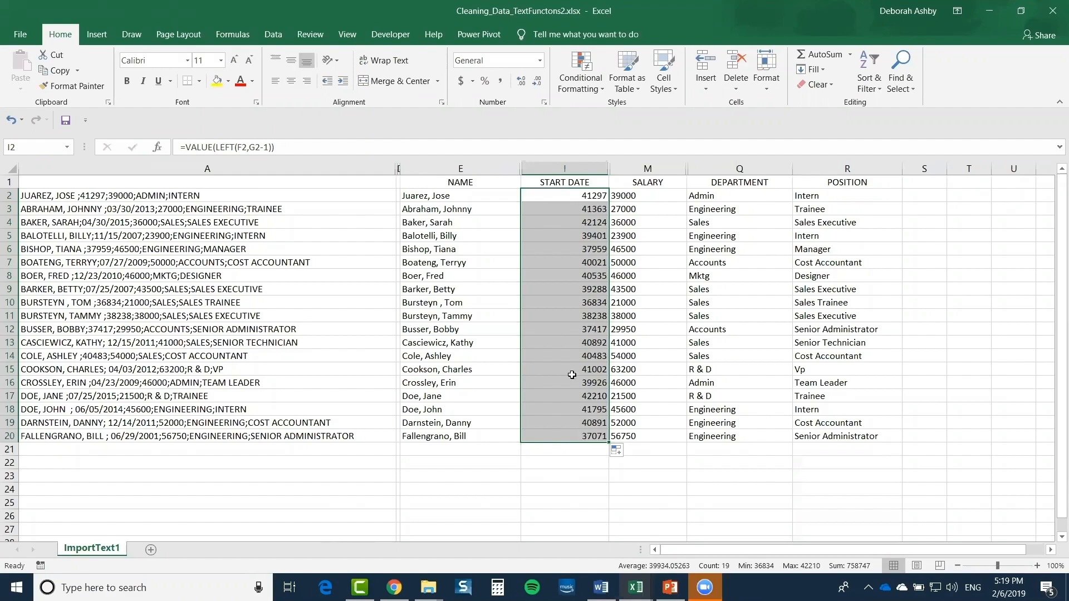
# Format the start dates as Short Date and check the first result
pyautogui.click(540, 60)
pyautogui.click(497, 201)
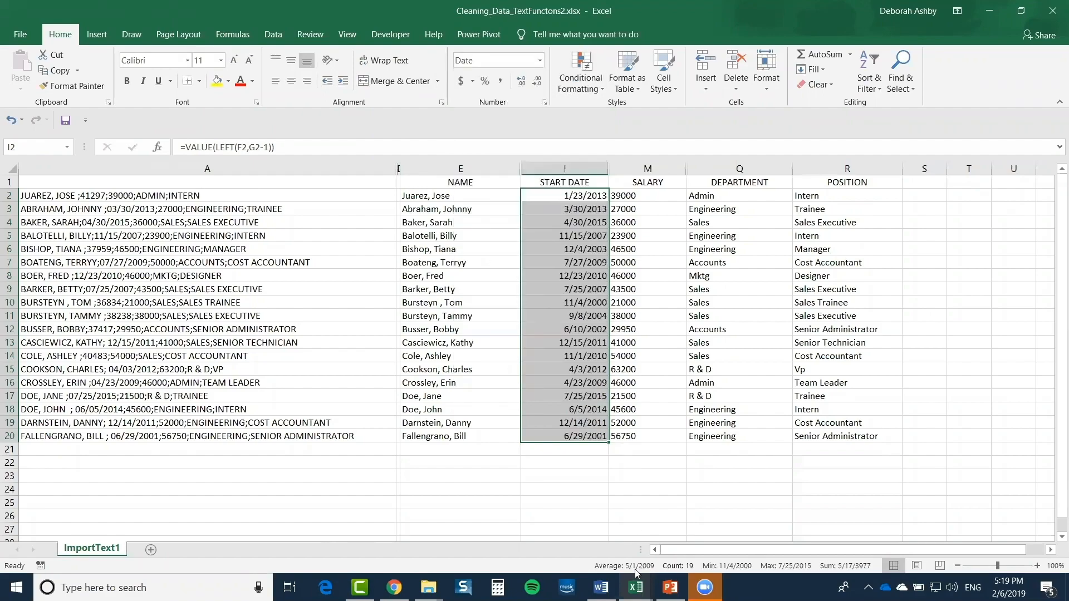
pyautogui.click(651, 493)
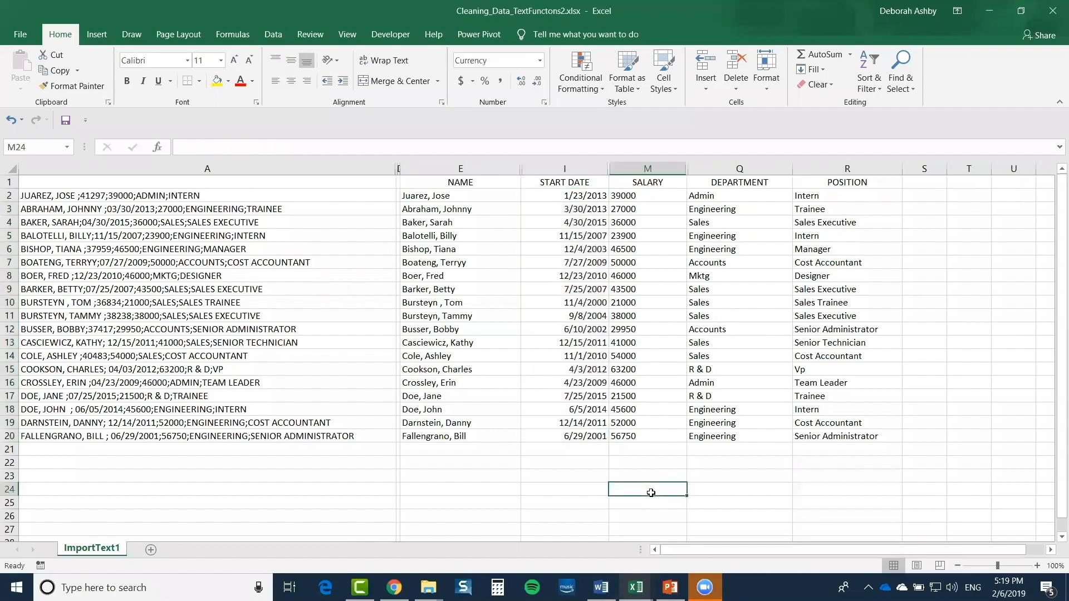
pyautogui.click(550, 199)
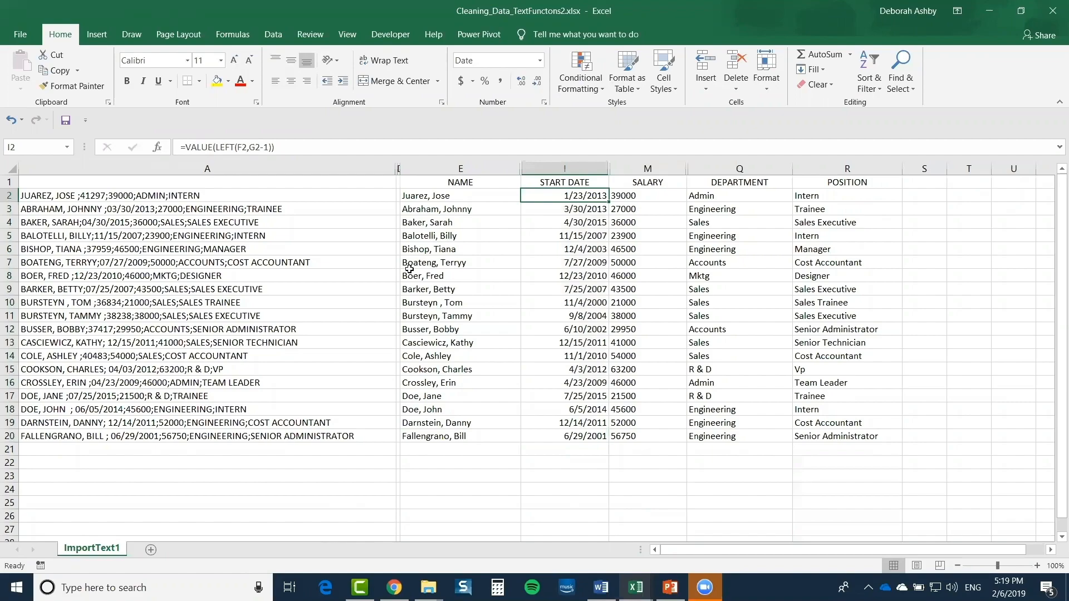
# Wrap the first salary formula in VALUE and fill it down all salaries
pyautogui.click(629, 221)
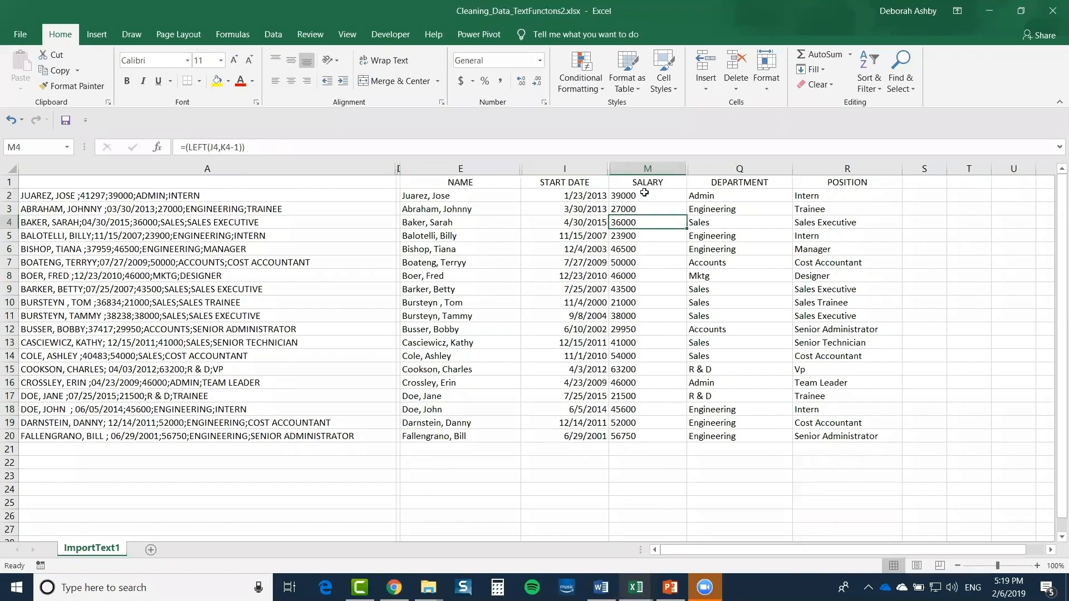
pyautogui.click(644, 193)
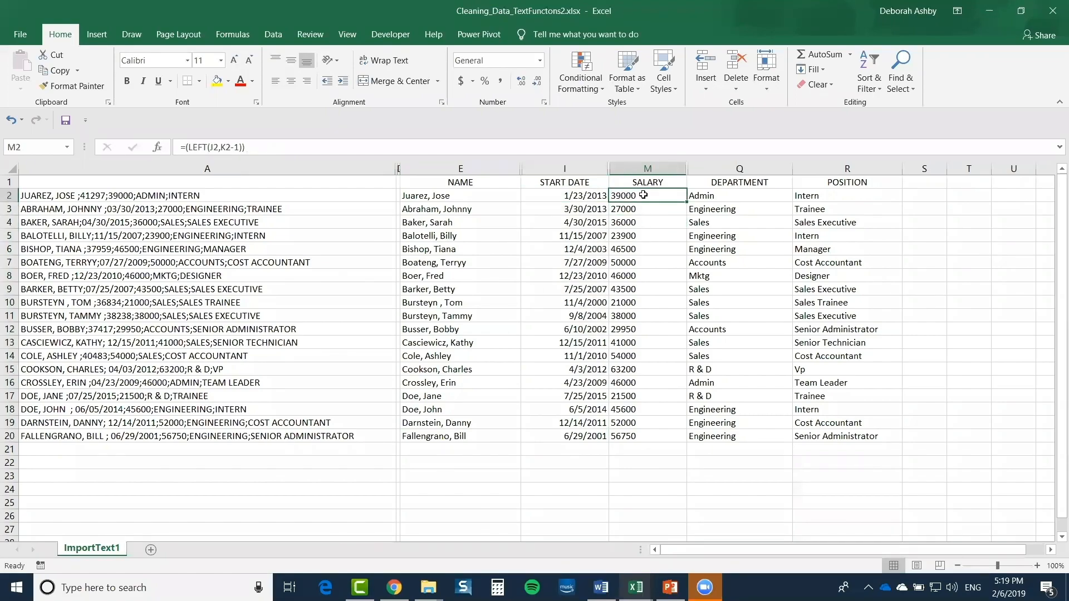
pyautogui.moveTo(643, 198); pyautogui.dragTo(649, 439)
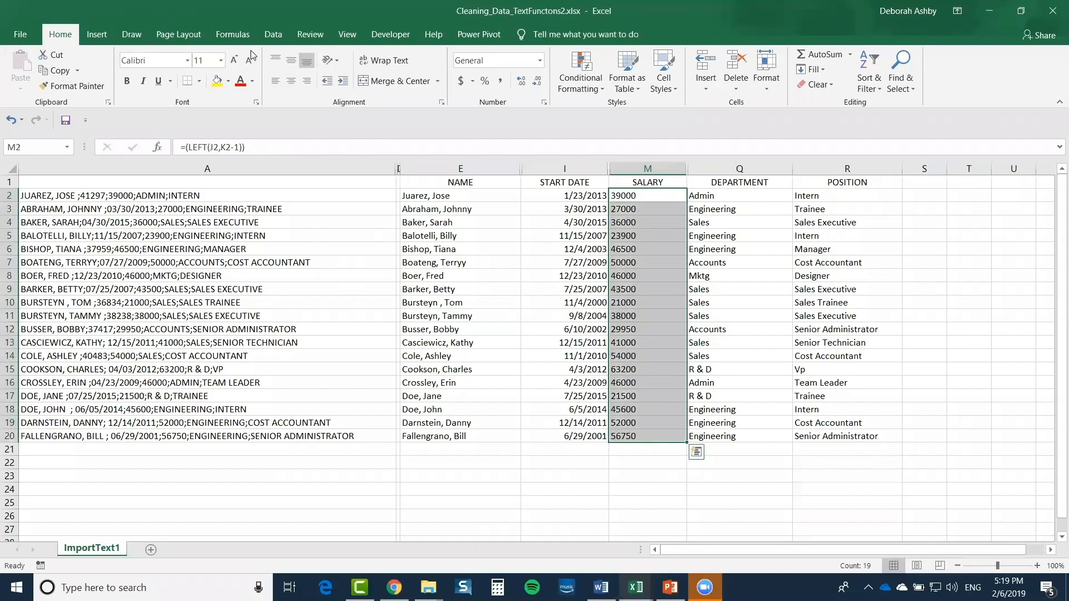
pyautogui.click(187, 148)
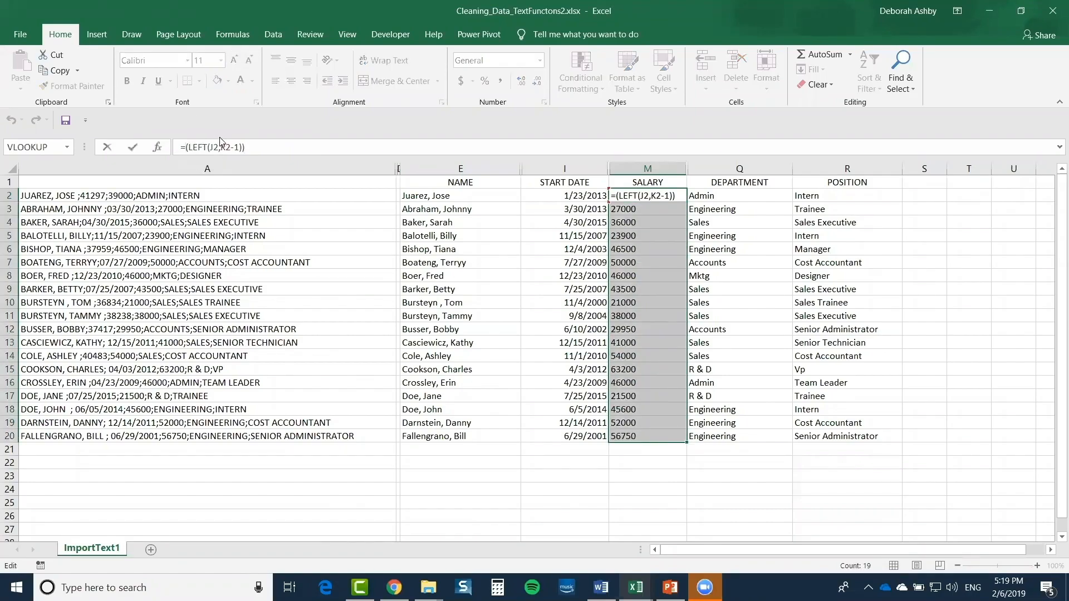
pyautogui.write('VALUE(')
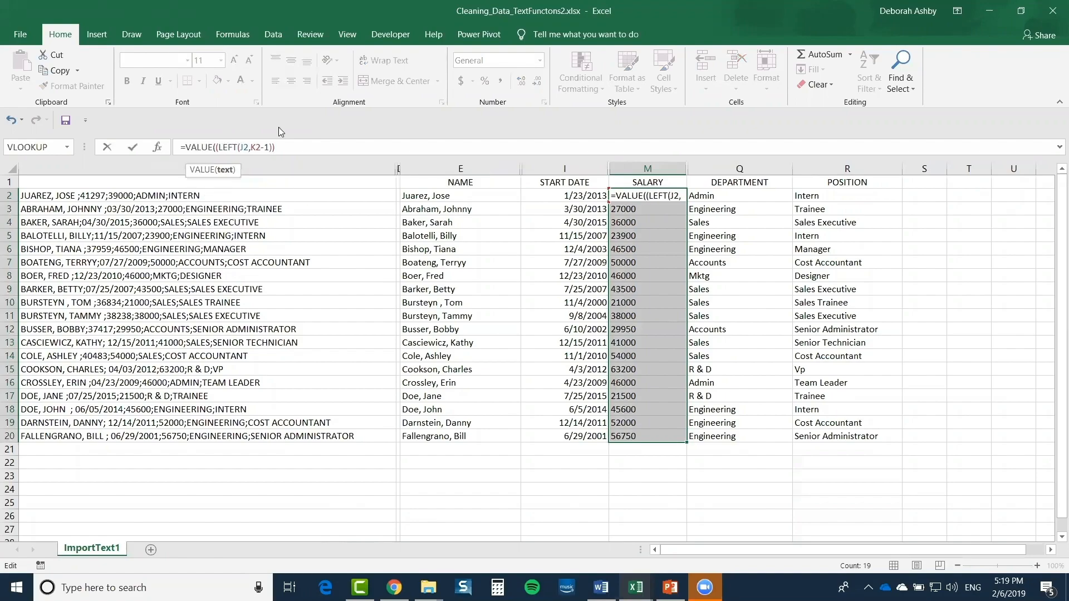
pyautogui.press('BackSpace')
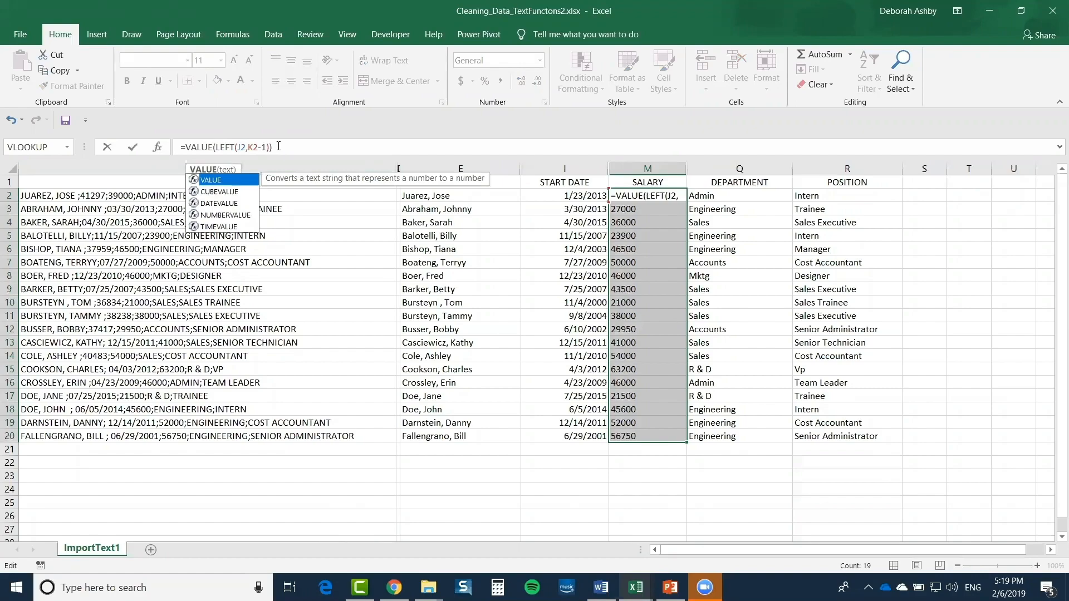
pyautogui.click(278, 147)
pyautogui.press('Return')
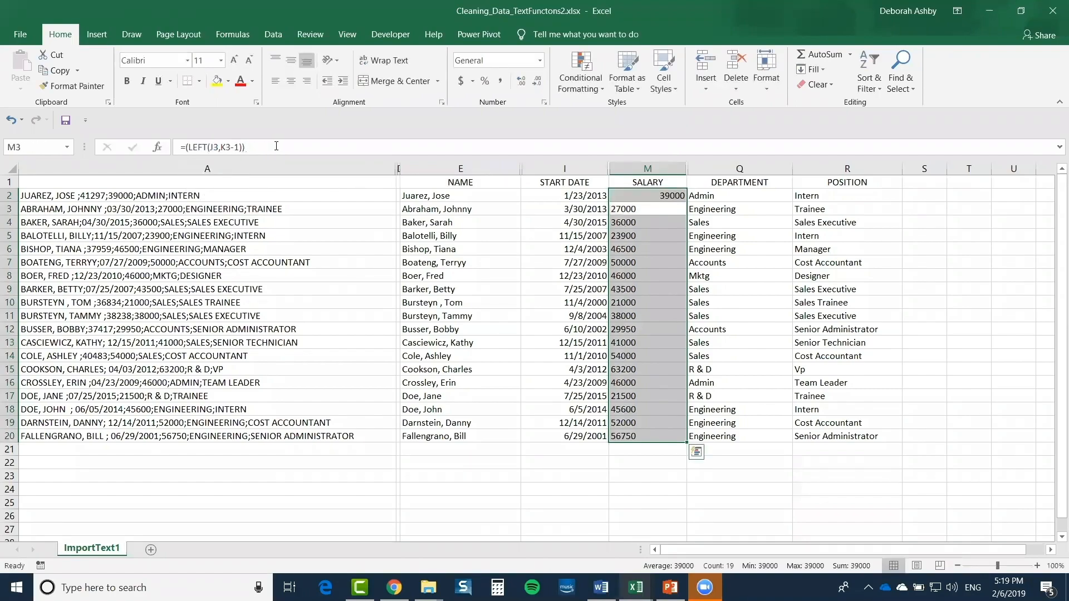
pyautogui.click(650, 197)
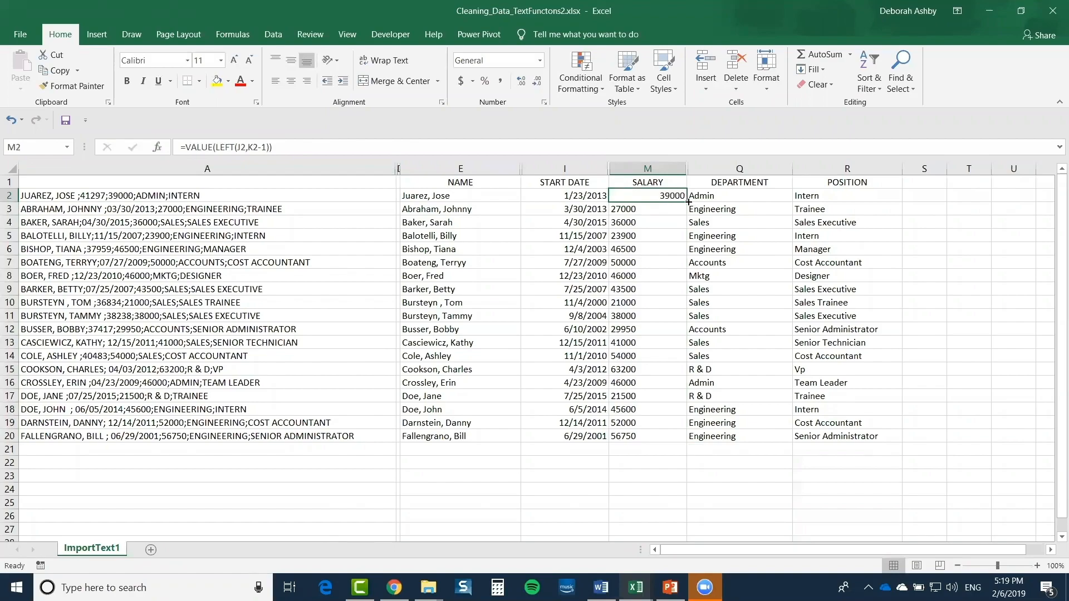
pyautogui.doubleClick(688, 202)
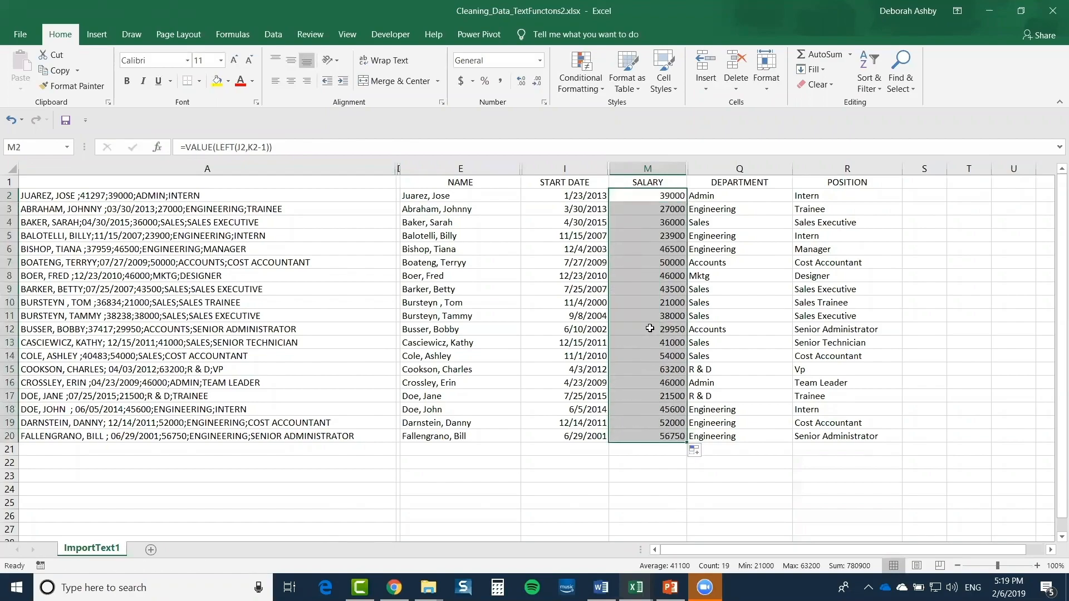
# Apply Currency format to the salaries and spot-check cells M9 and M11
pyautogui.click(540, 61)
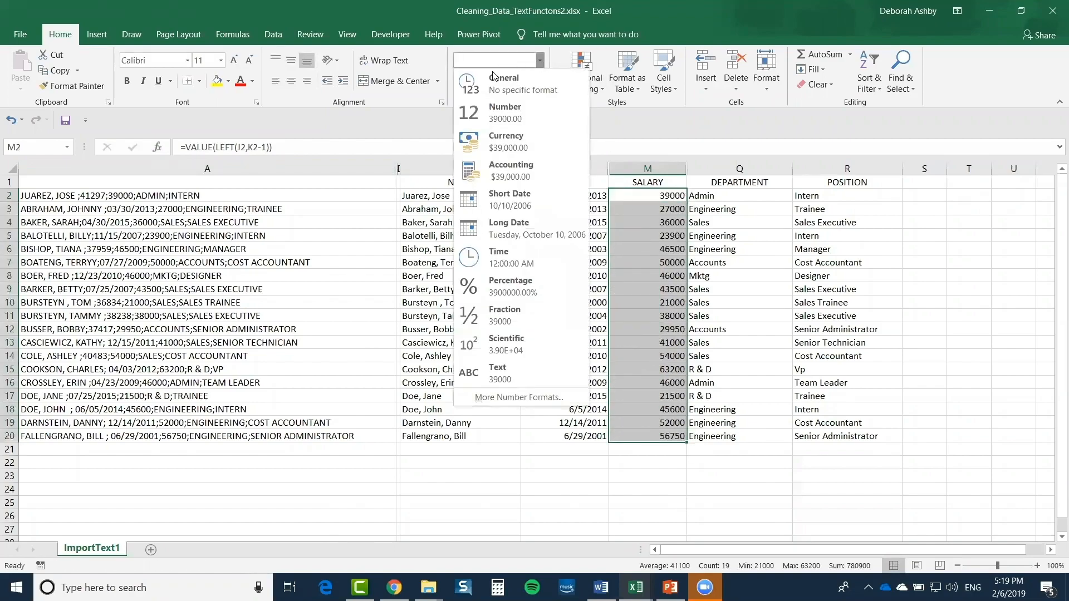
pyautogui.click(503, 140)
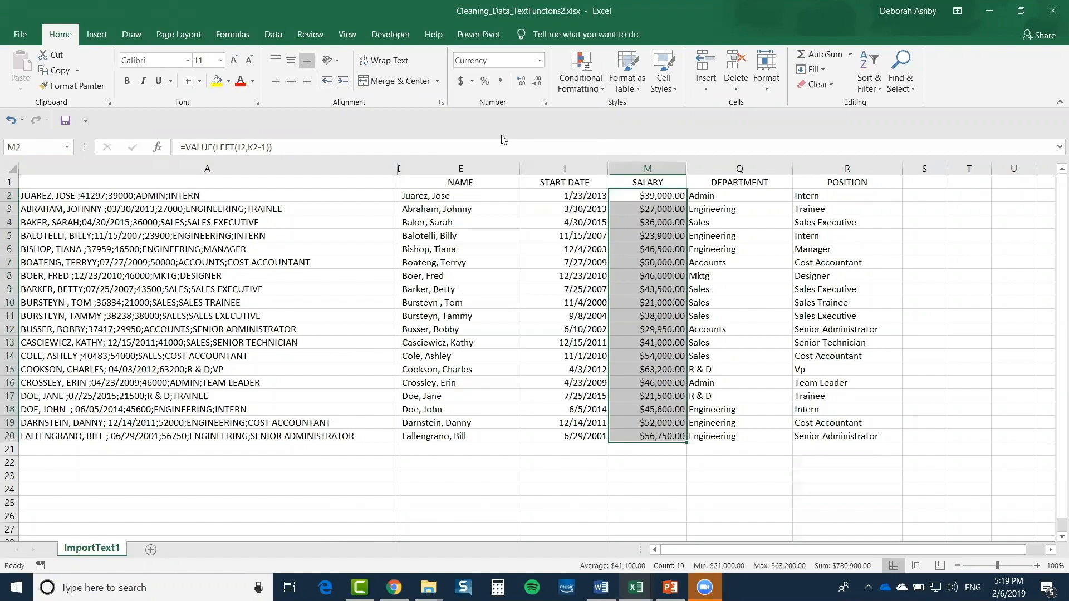
pyautogui.click(657, 292)
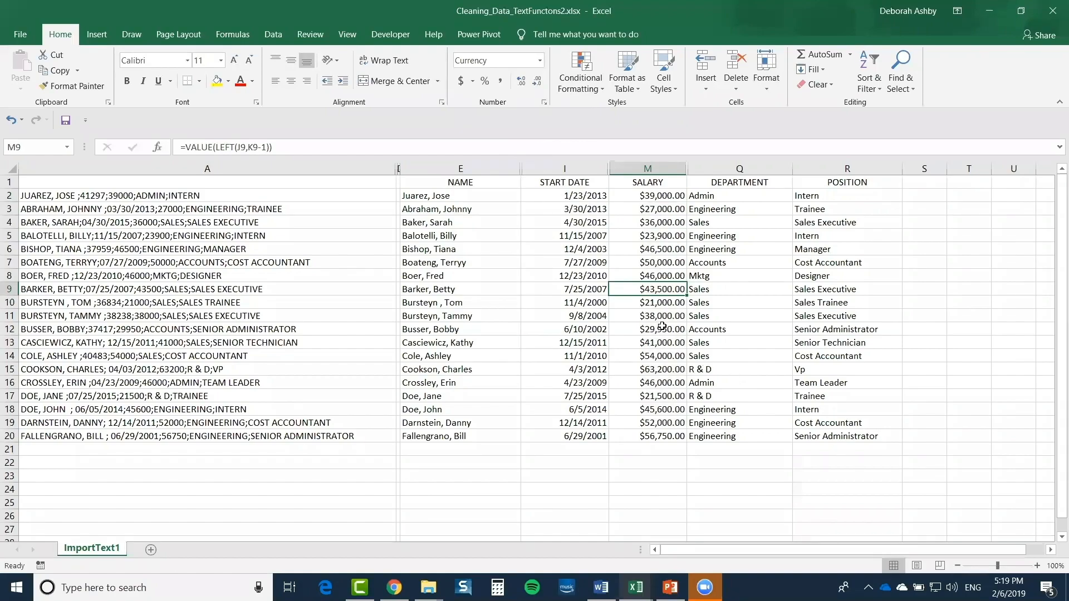
pyautogui.click(649, 318)
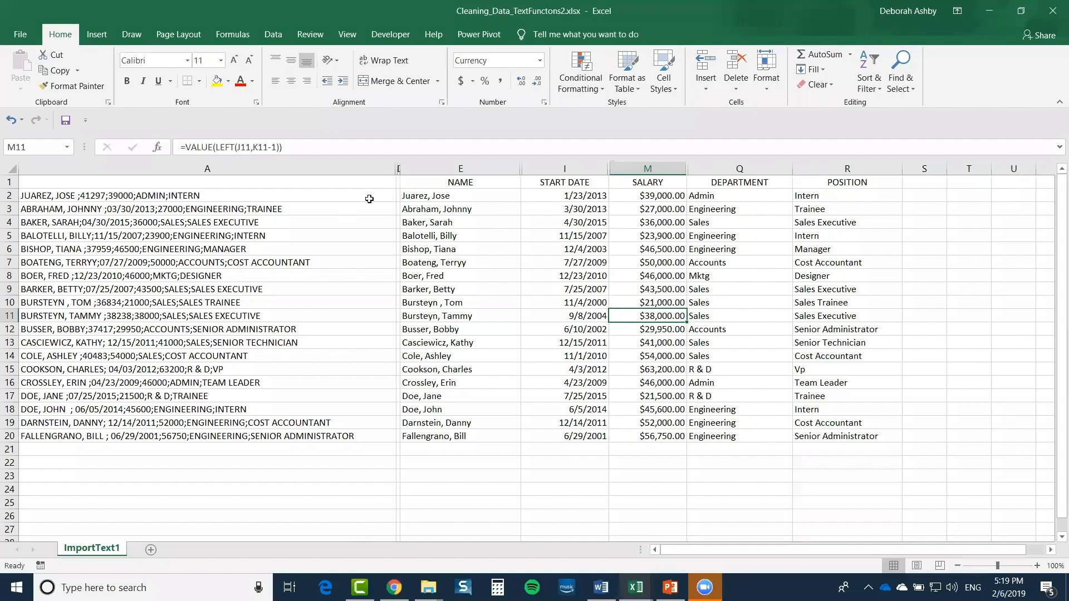
pyautogui.moveTo(204, 197); pyautogui.dragTo(228, 195)
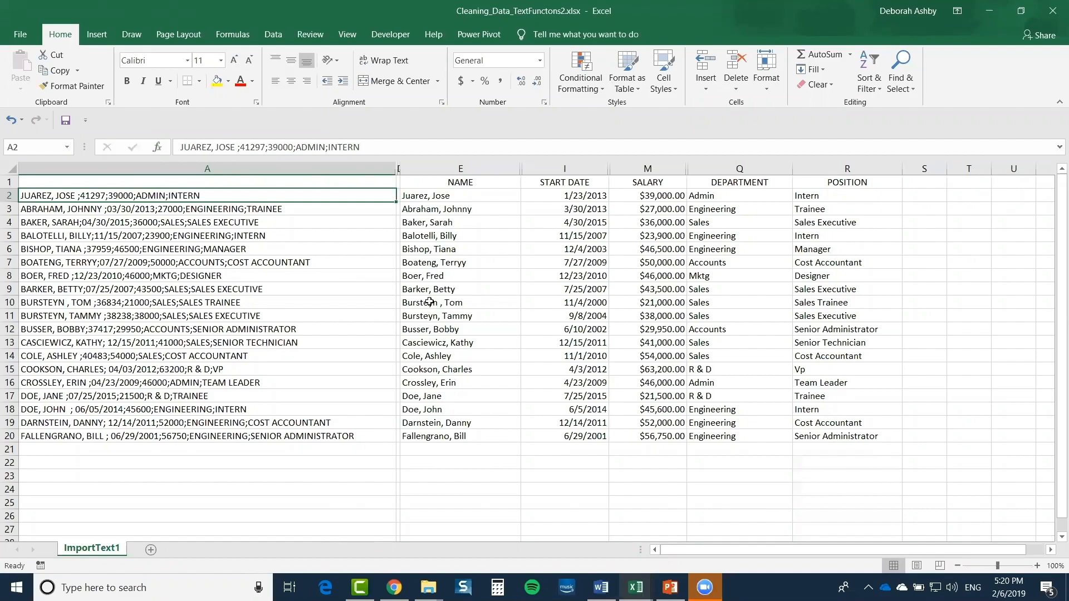
# Review the POSITION formulas down column R
pyautogui.click(823, 385)
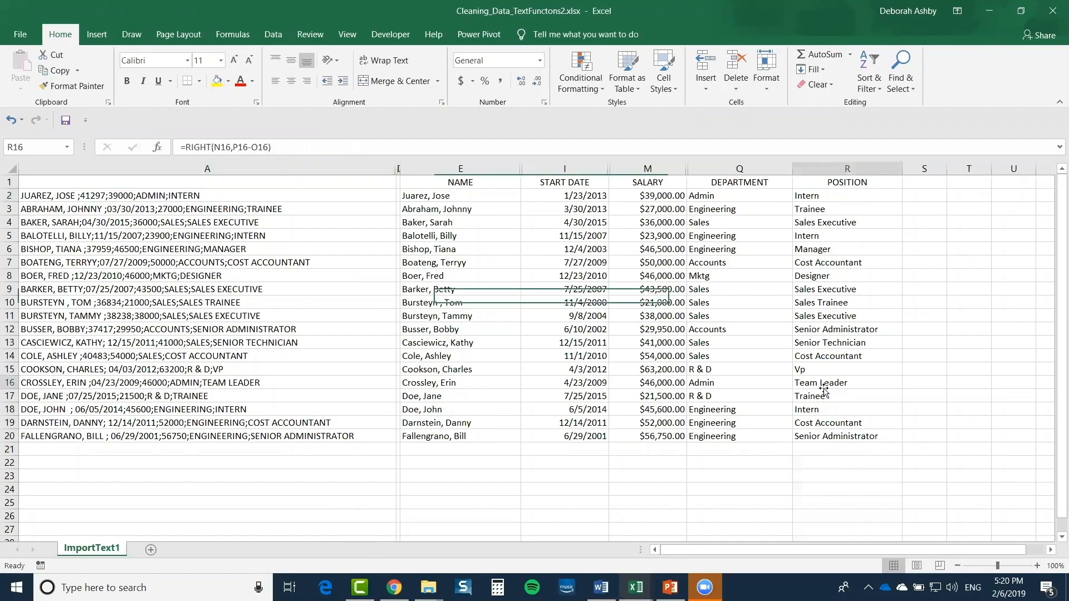
pyautogui.moveTo(912, 550); pyautogui.dragTo(973, 552)
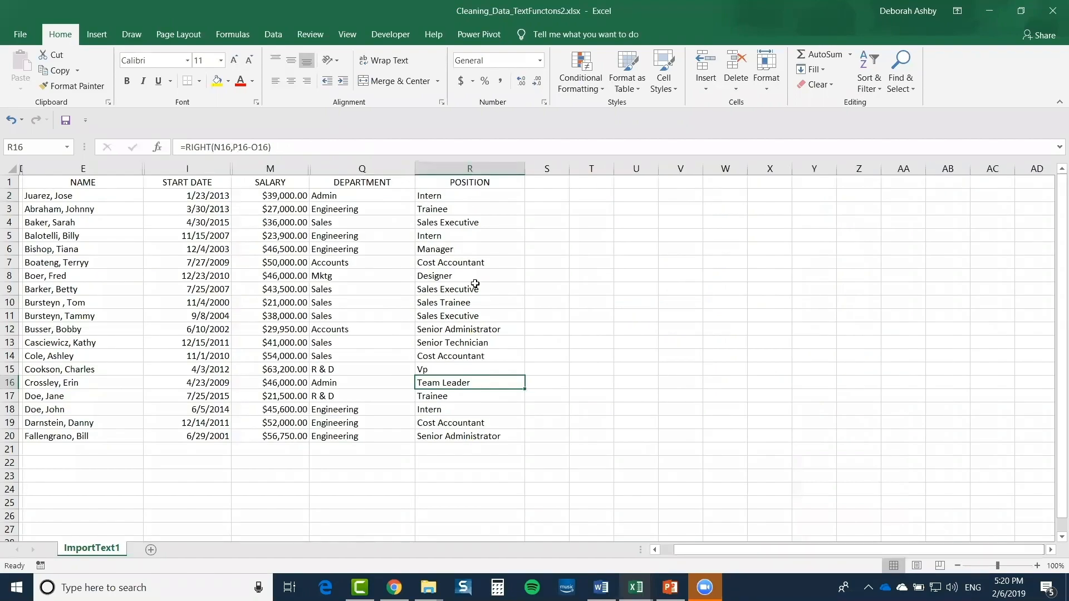
pyautogui.click(473, 258)
pyautogui.click(442, 211)
pyautogui.click(450, 246)
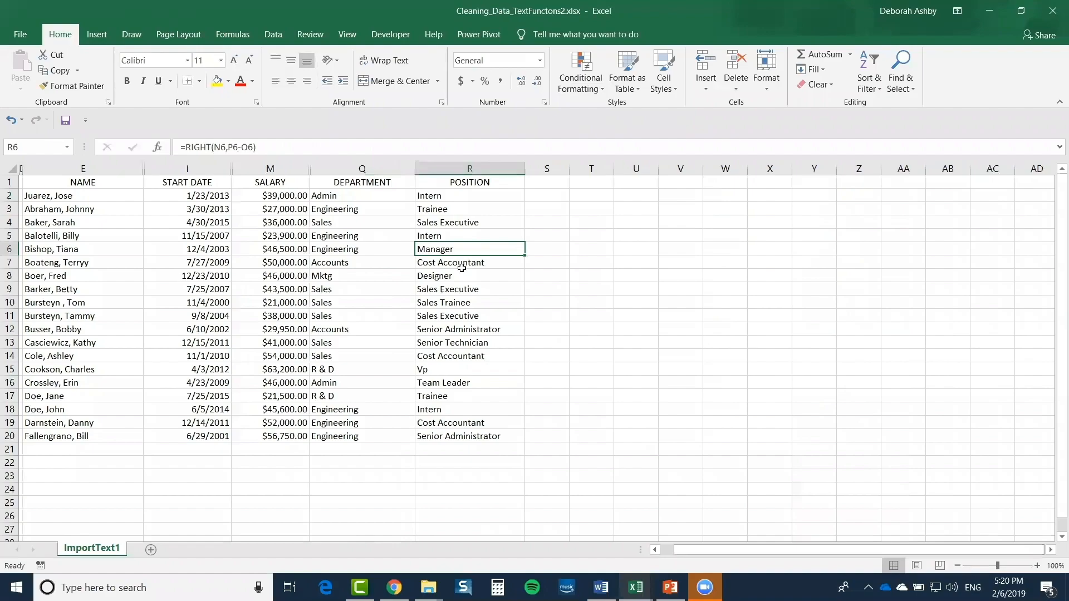
pyautogui.moveTo(451, 199); pyautogui.dragTo(452, 435)
pyautogui.click(460, 236)
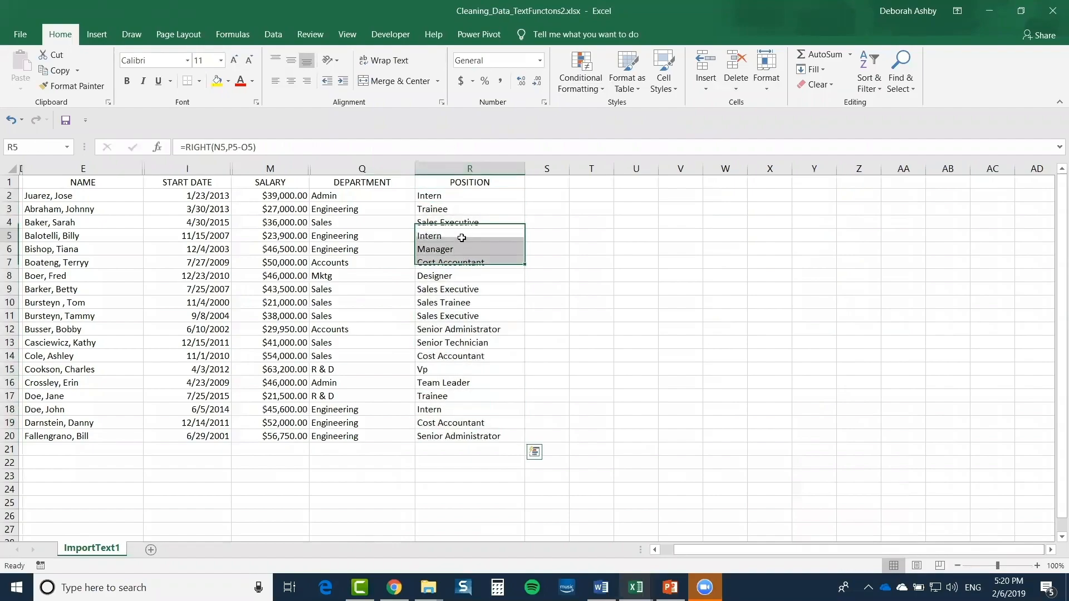
# Widen the empty column S, then reselect the POSITION results in column R
pyautogui.click(549, 194)
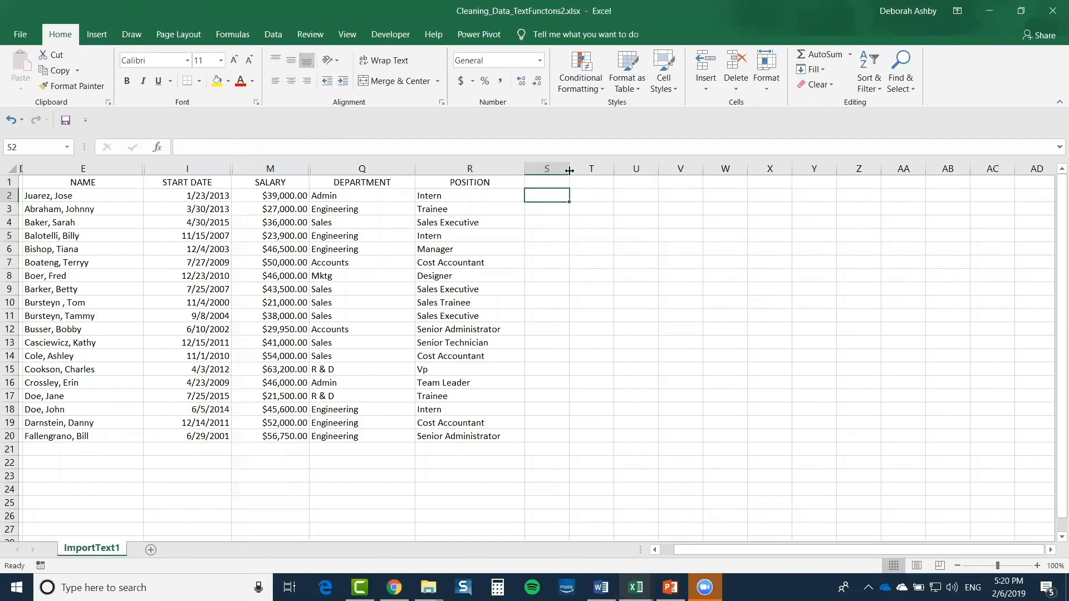
pyautogui.moveTo(569, 170); pyautogui.dragTo(610, 170)
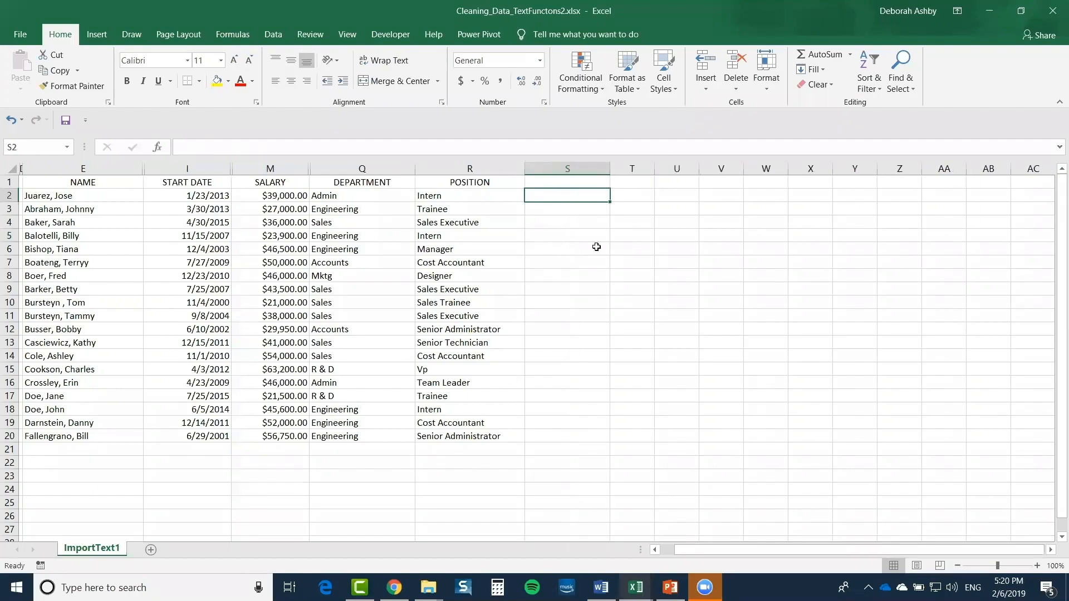
pyautogui.click(448, 199)
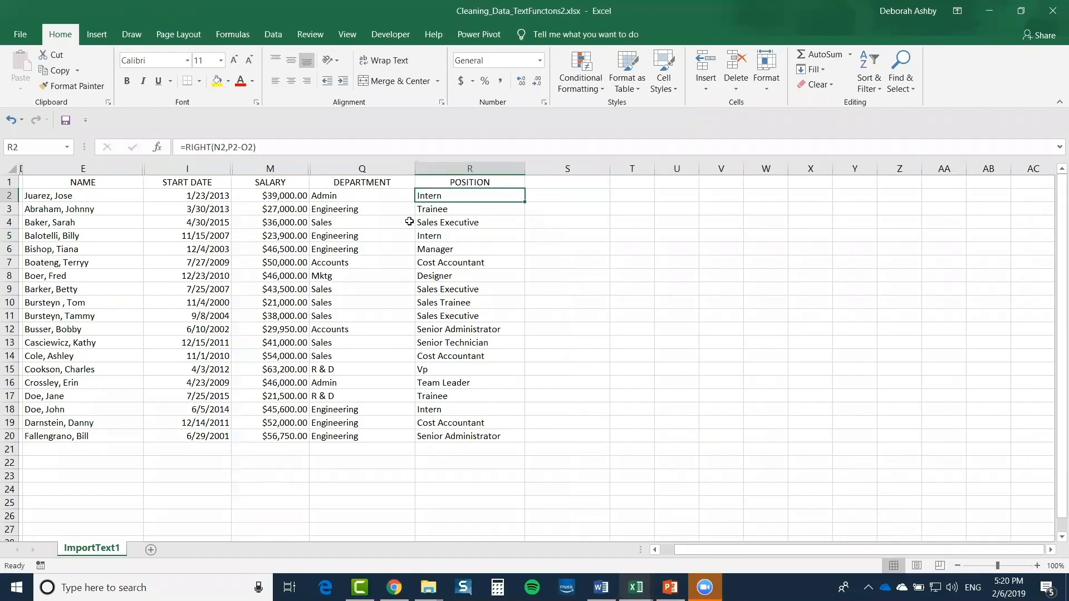
pyautogui.moveTo(468, 196); pyautogui.dragTo(458, 441)
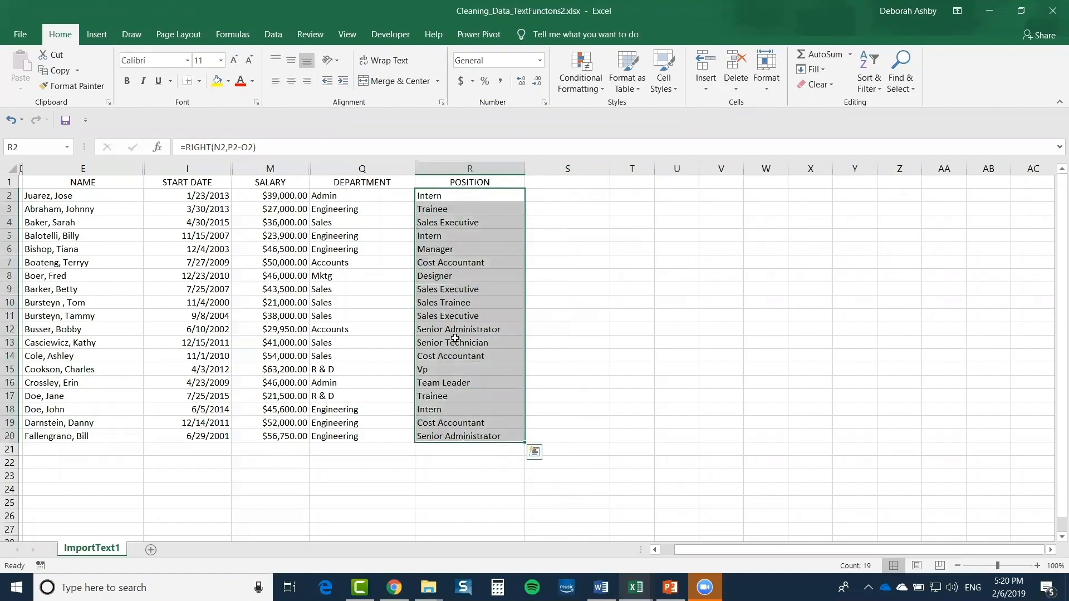
# Review the DEPARTMENT values in column Q, noting Mktg in Q8 and R & D in Q15
pyautogui.click(357, 246)
pyautogui.moveTo(336, 195); pyautogui.dragTo(337, 437)
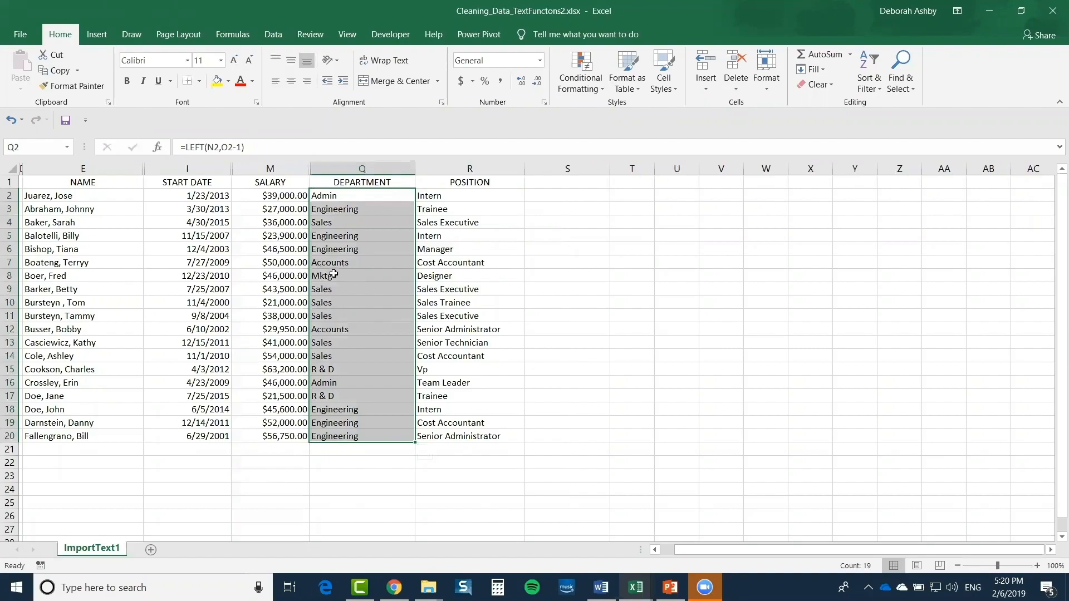
pyautogui.click(332, 276)
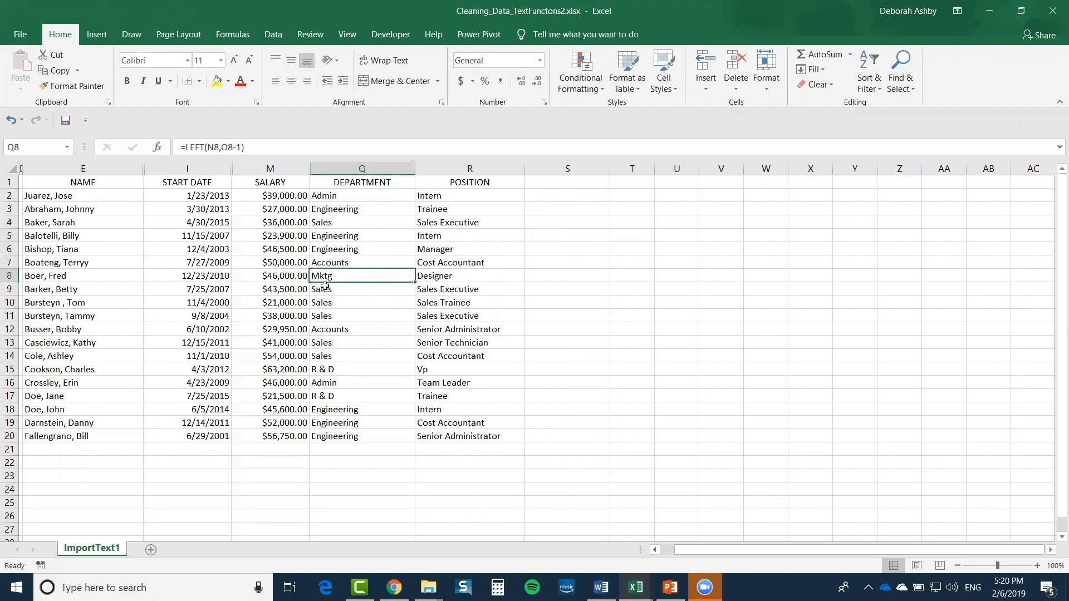
pyautogui.click(335, 370)
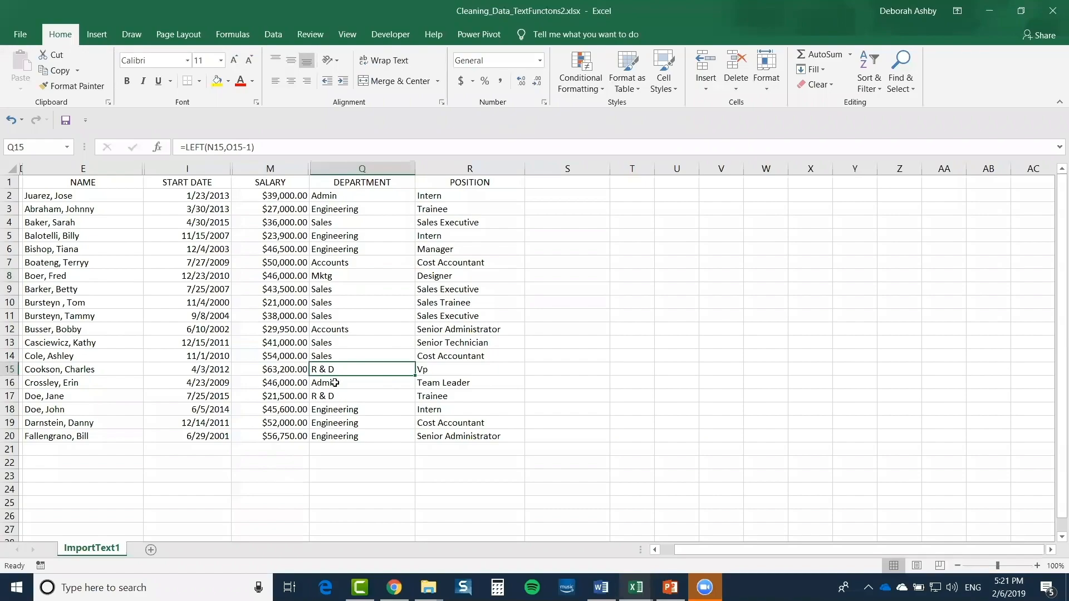
pyautogui.click(332, 383)
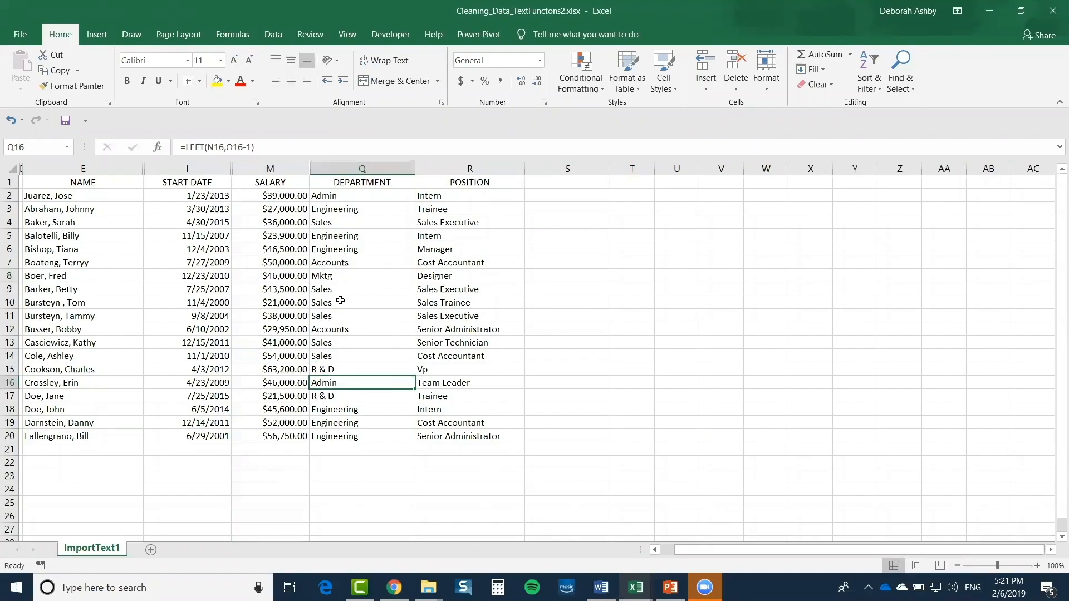
pyautogui.click(330, 276)
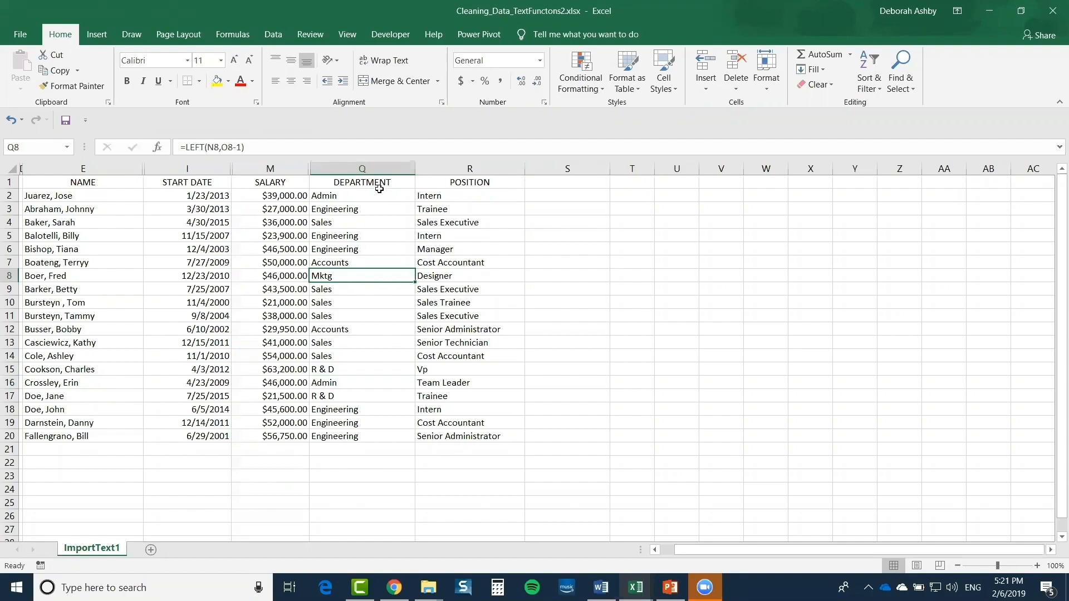
pyautogui.click(362, 197)
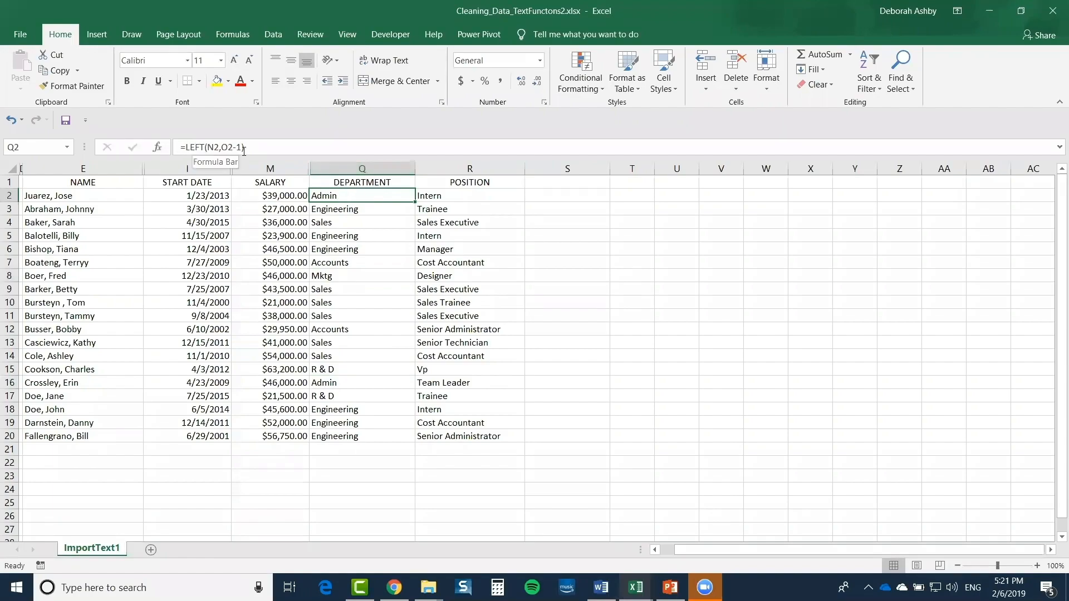
# Change Q2 to =SUBSTITUTE(LEFT(N2,O2-1),"Mktg","Marketing")
pyautogui.click(185, 148)
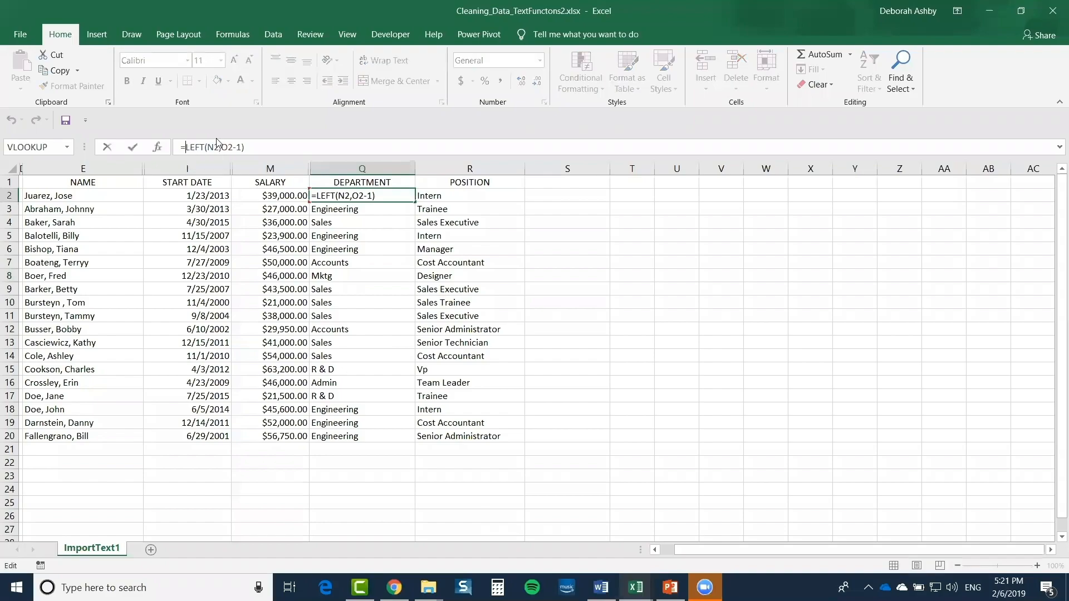
pyautogui.write('SUBSTIT')
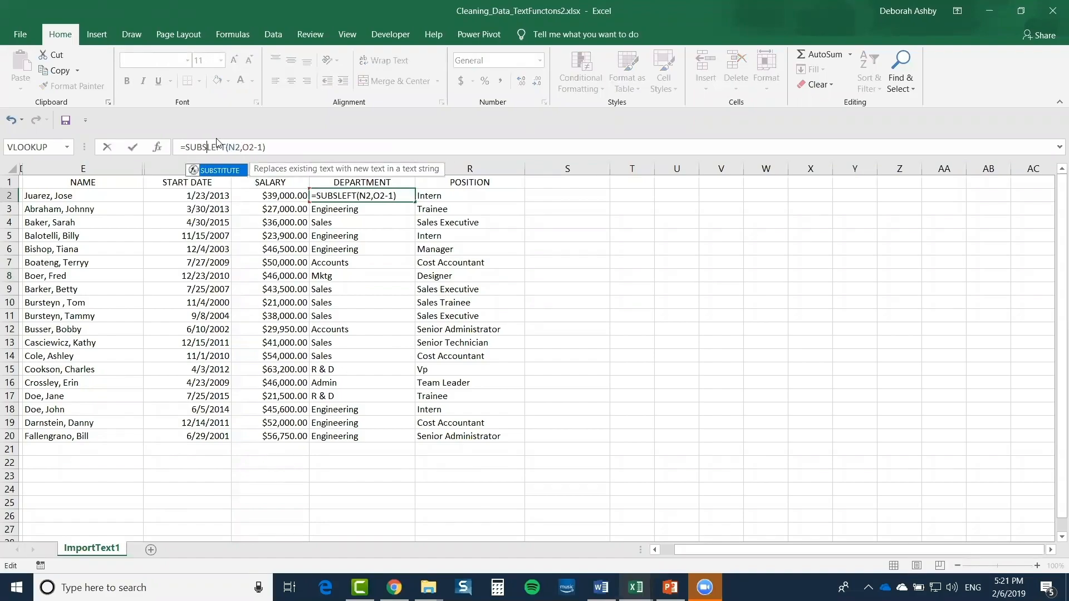
pyautogui.write('UTE(')
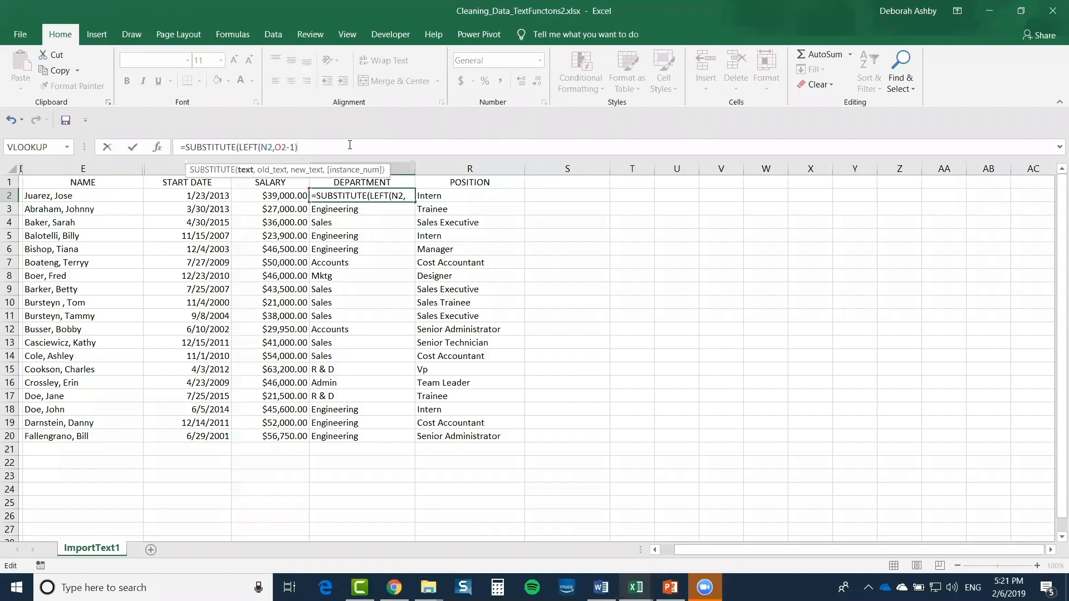
pyautogui.write(',')
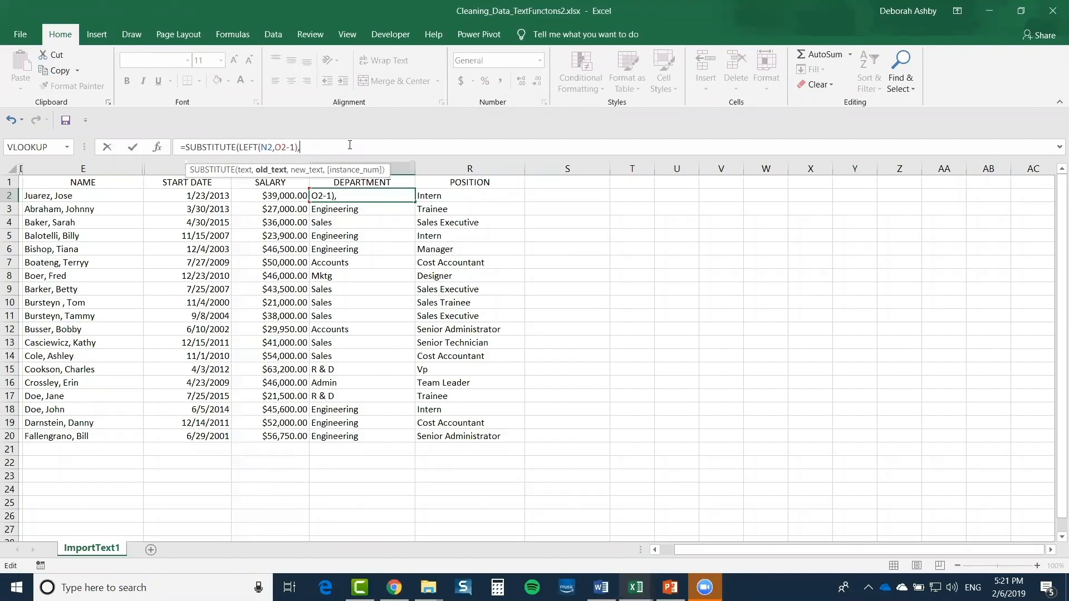
pyautogui.write('"Mktg",')
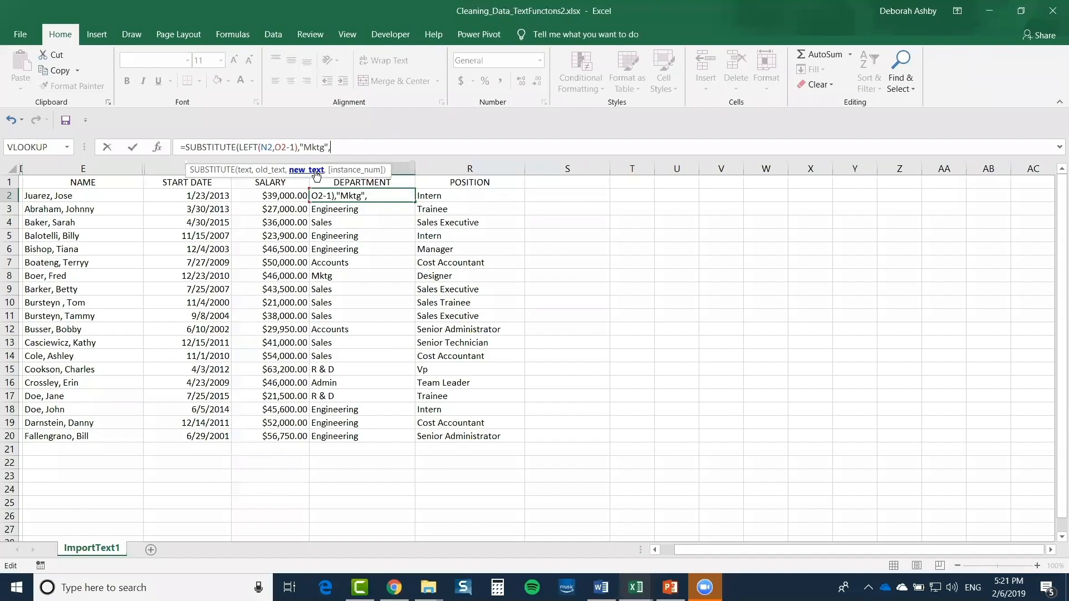
pyautogui.write('"Marketing')
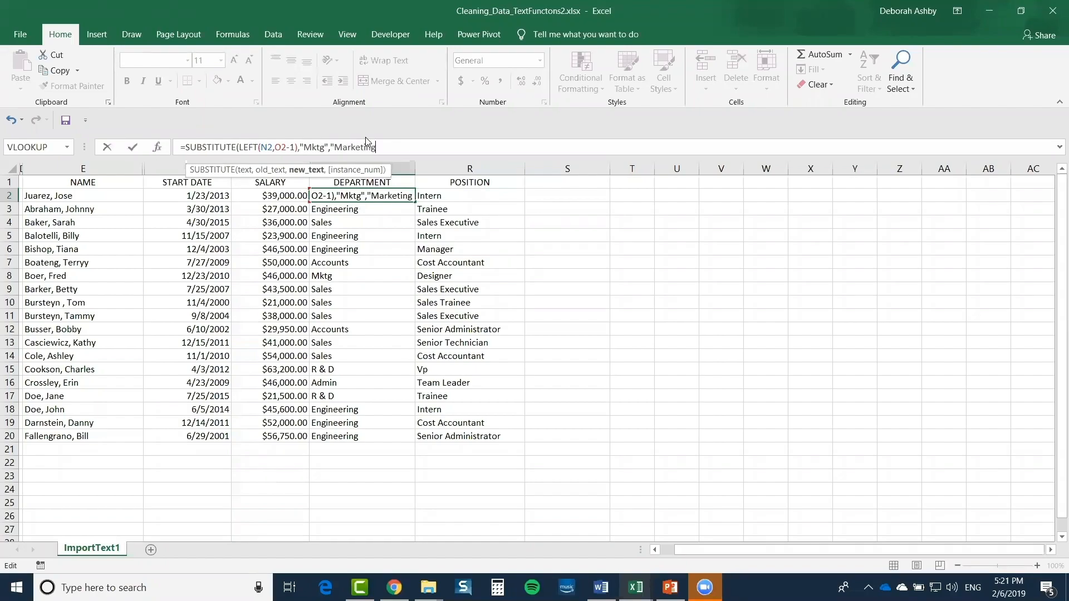
pyautogui.write('")')
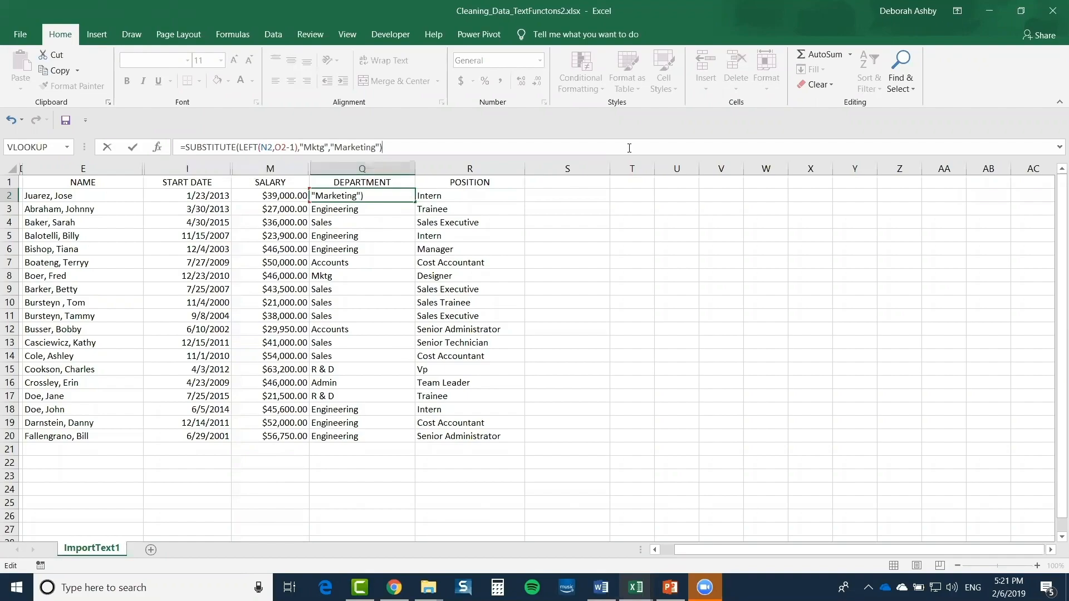
pyautogui.press('Return')
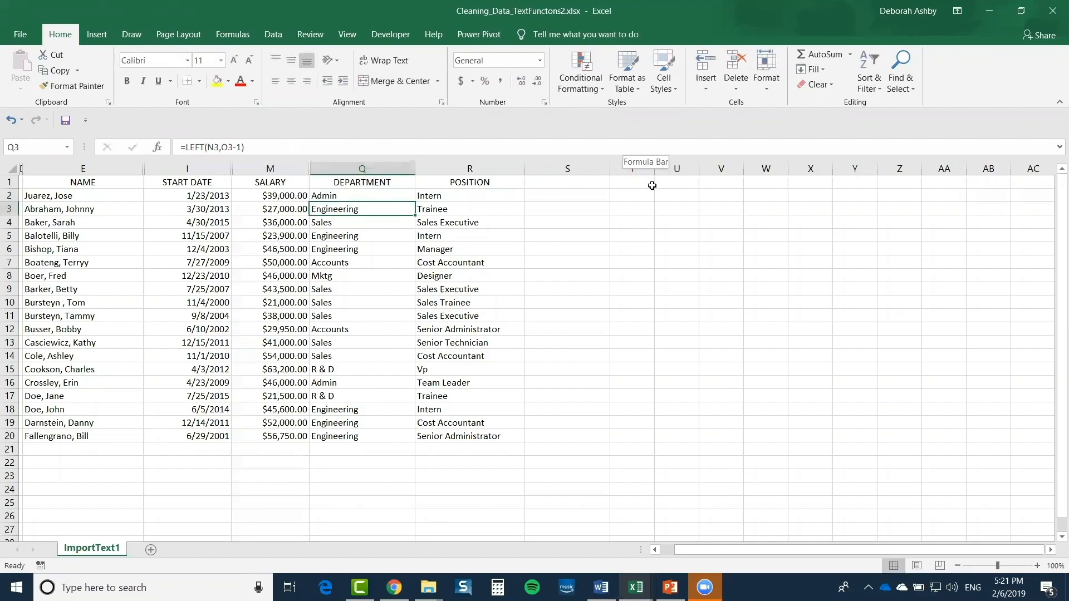
pyautogui.click(382, 193)
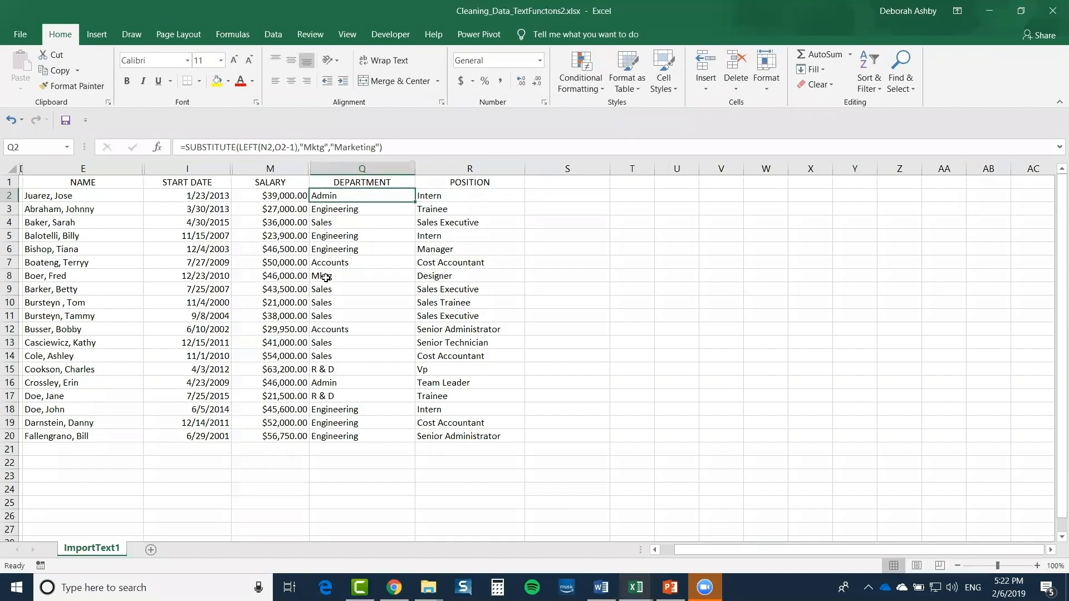
# Fill the SUBSTITUTE formula down the DEPARTMENT column and confirm Q8 reads Marketing
pyautogui.click(325, 277)
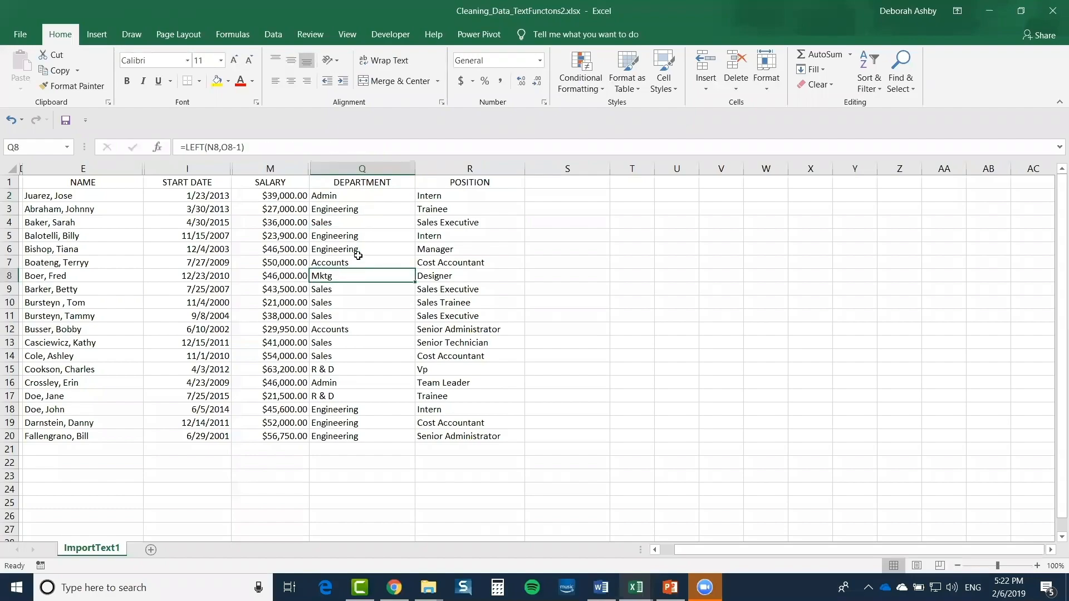
pyautogui.click(373, 195)
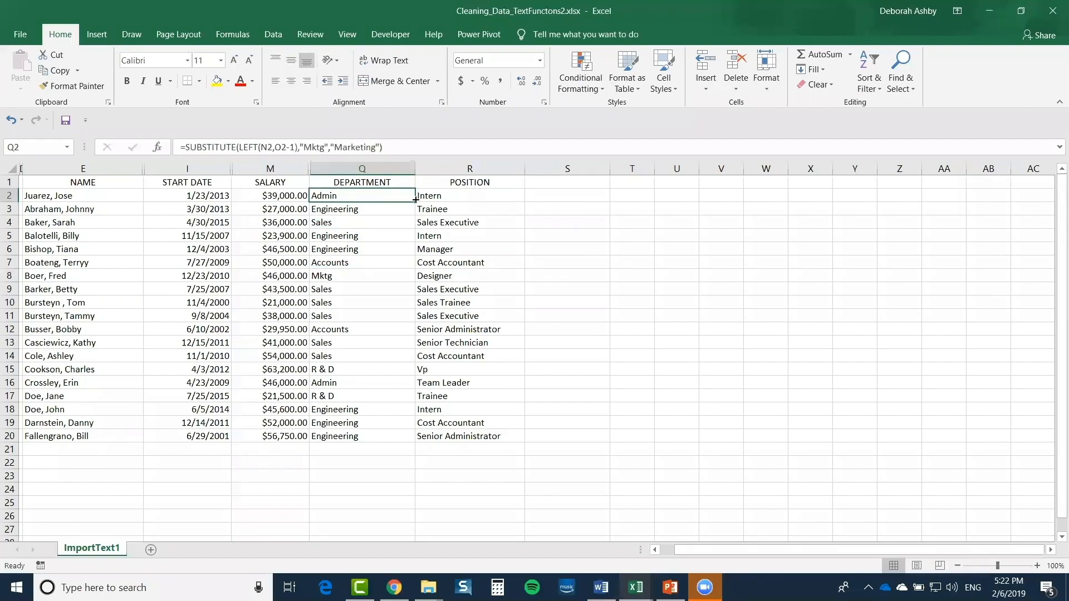
pyautogui.doubleClick(415, 201)
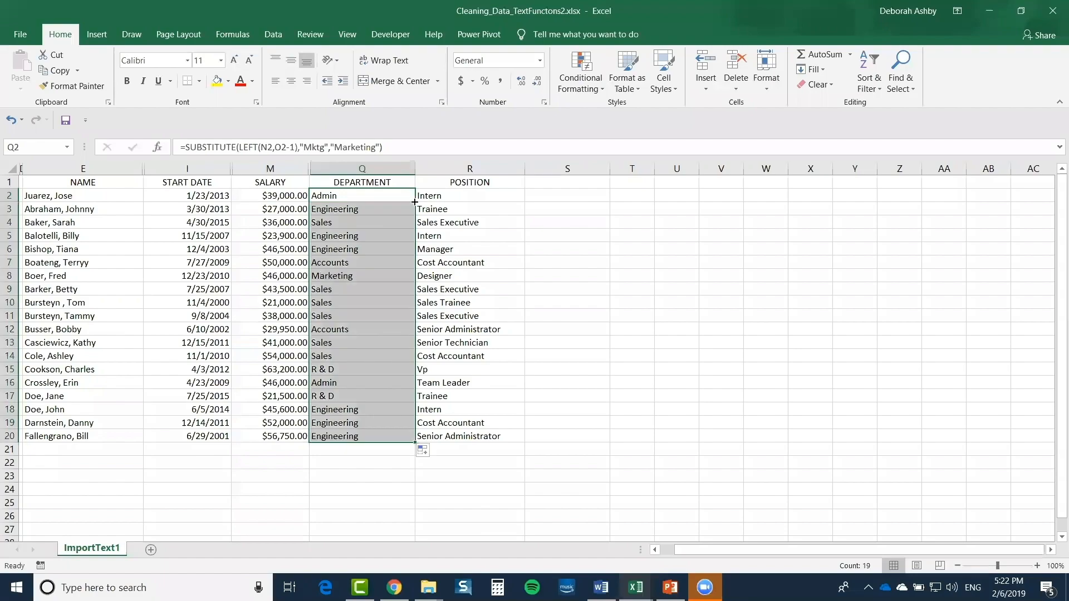
pyautogui.click(362, 277)
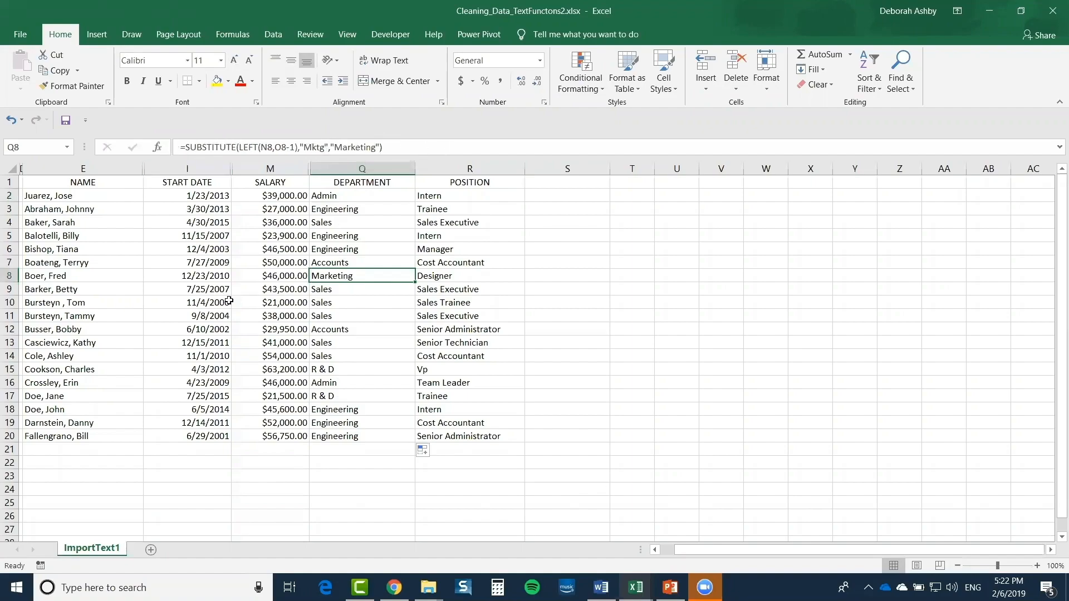
# Spot-check start date, salary, name and department cells, then select the whole DEPARTMENT column
pyautogui.click(200, 265)
pyautogui.click(310, 289)
pyautogui.click(245, 238)
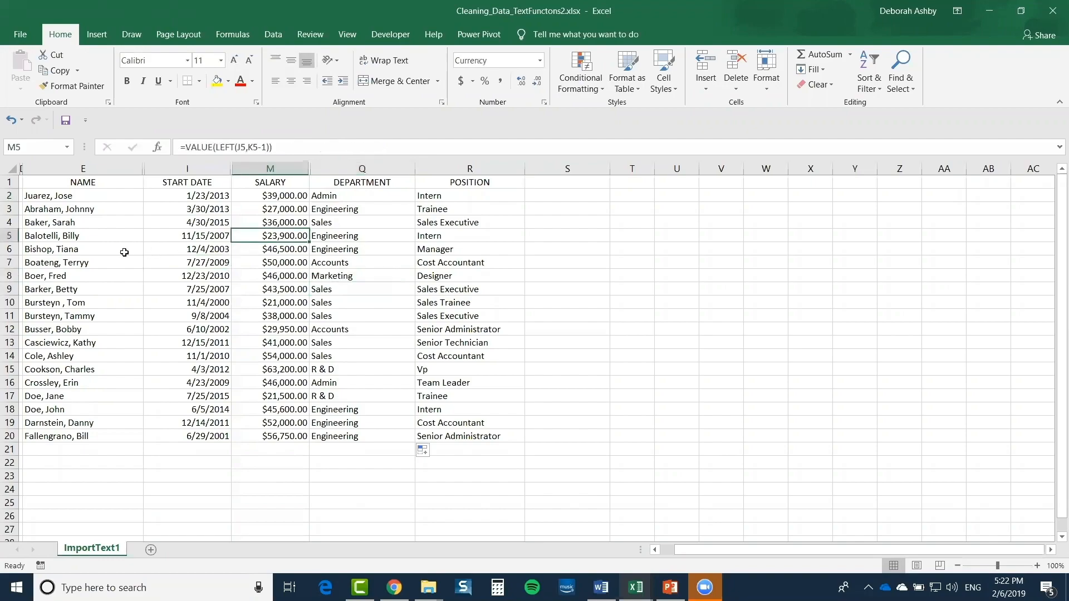
pyautogui.click(125, 251)
pyautogui.click(65, 328)
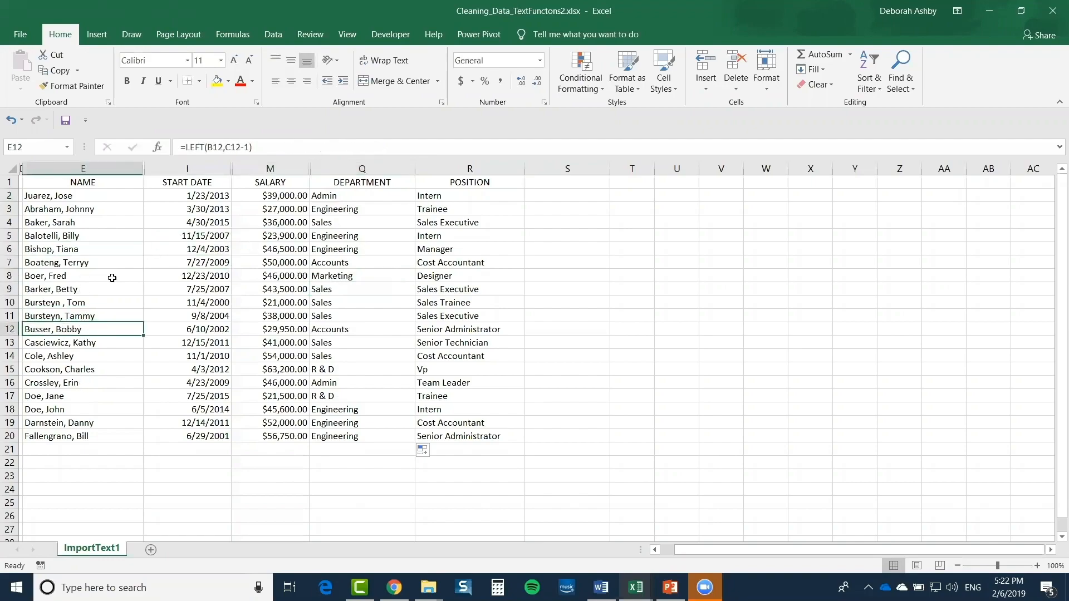
pyautogui.click(356, 263)
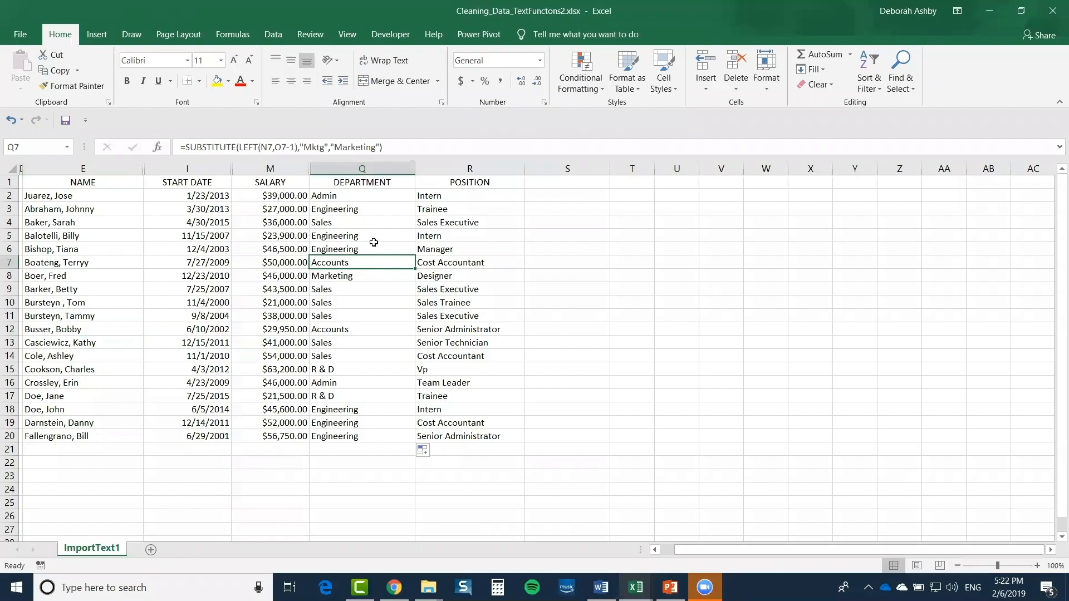
pyautogui.click(355, 244)
pyautogui.click(357, 236)
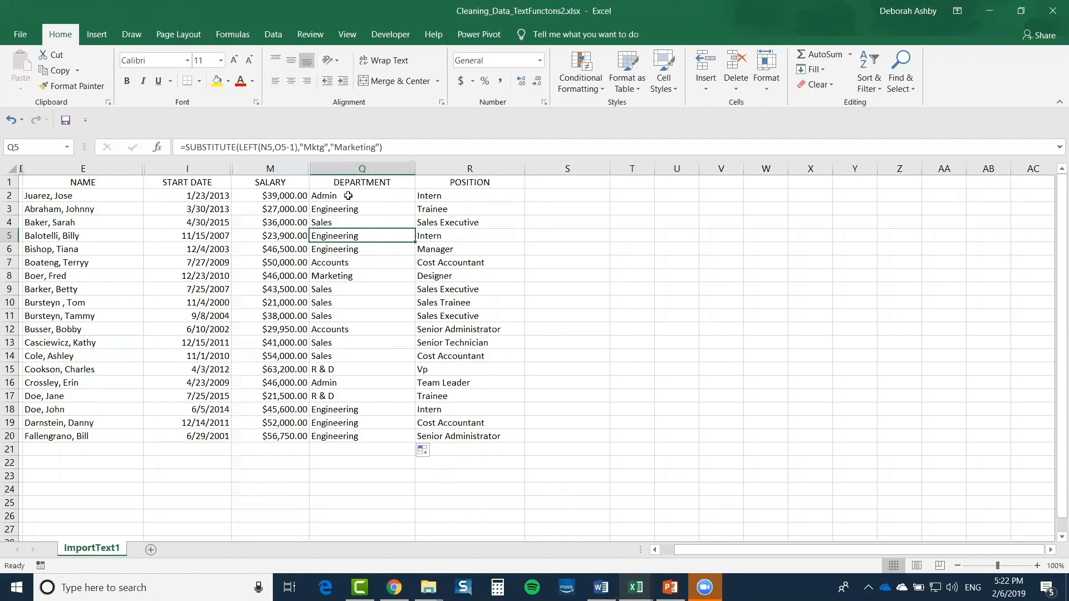
pyautogui.click(346, 168)
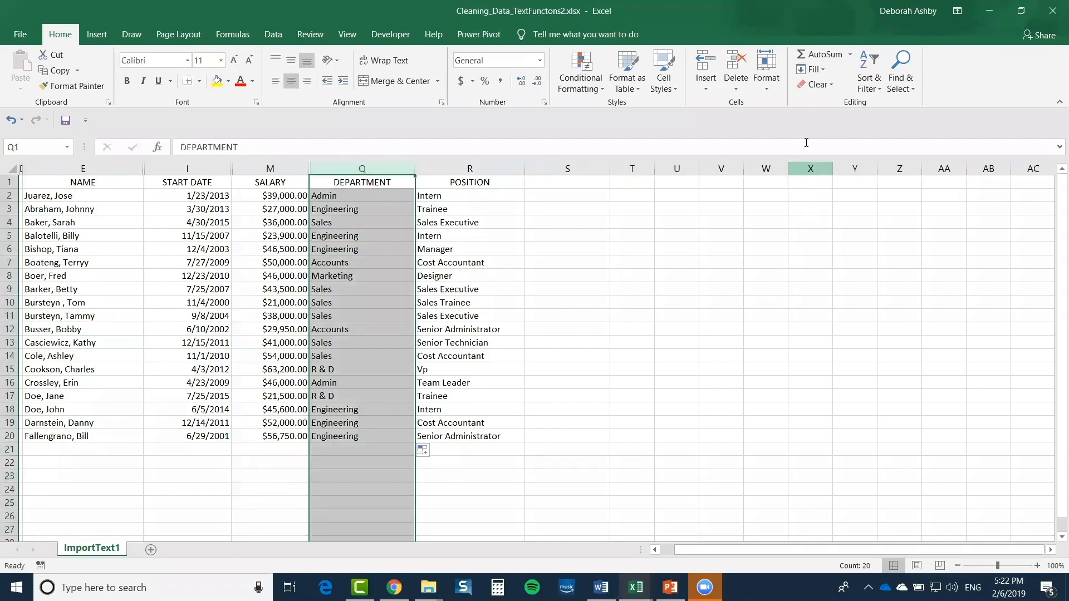
pyautogui.click(906, 84)
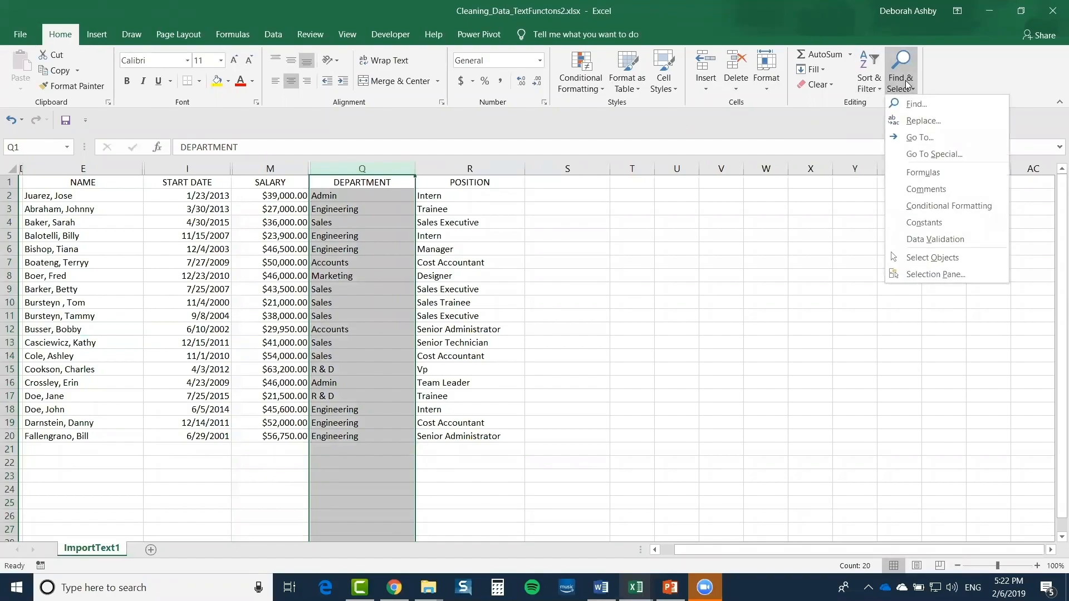
# Try replacing 'R & D' with 'Research and Development' in the column; nothing is found
pyautogui.click(939, 123)
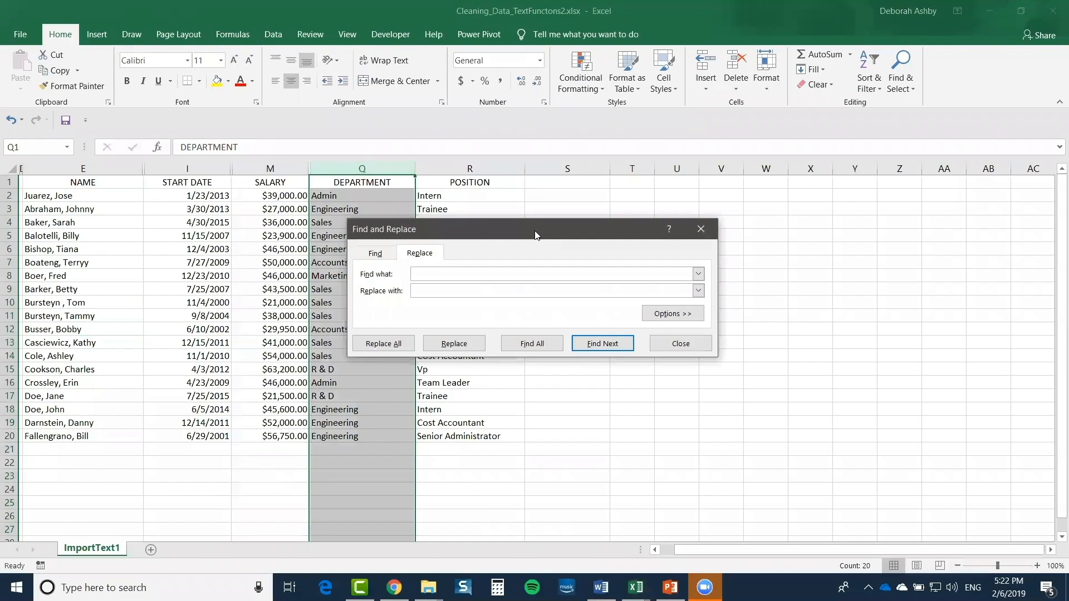
pyautogui.moveTo(536, 235); pyautogui.dragTo(684, 162)
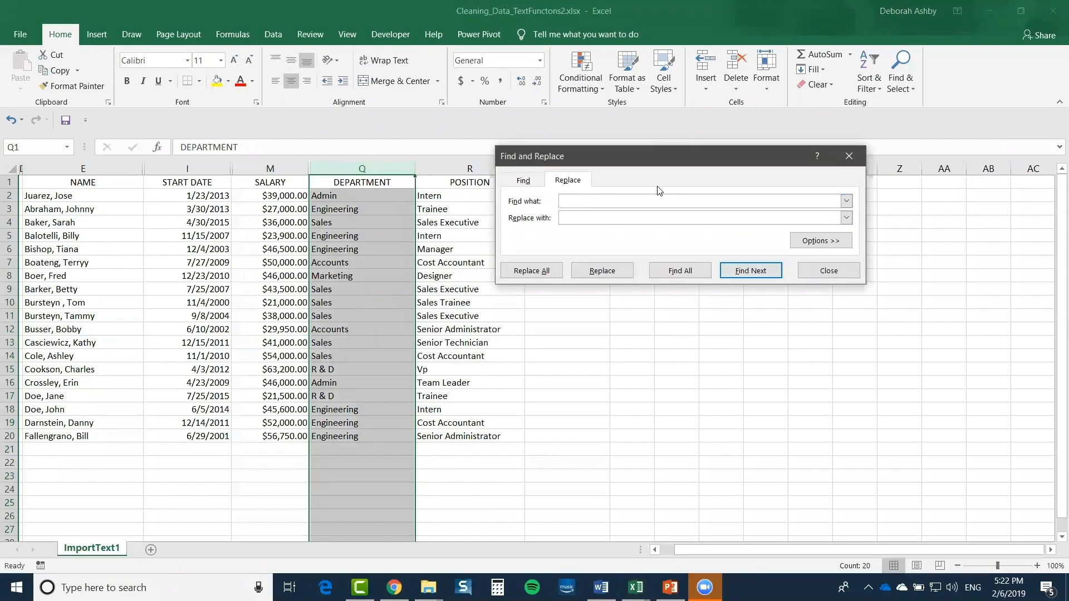
pyautogui.write('R & D')
pyautogui.click(584, 218)
pyautogui.write('Reseea')
pyautogui.press('BackSpace')
pyautogui.press('BackSpace')
pyautogui.write('arch and Development')
pyautogui.click(536, 271)
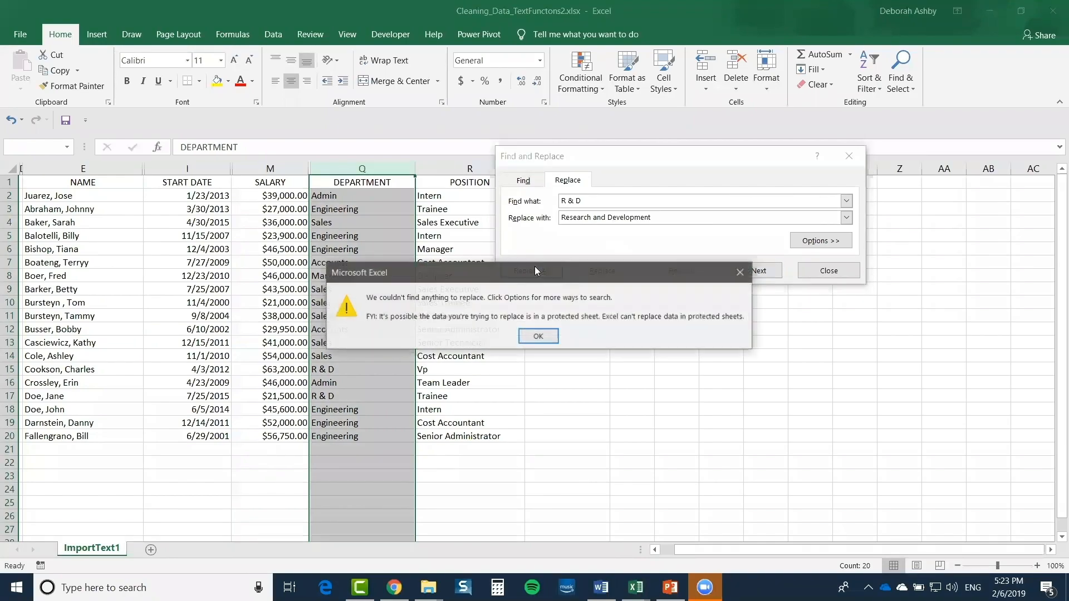
pyautogui.click(537, 337)
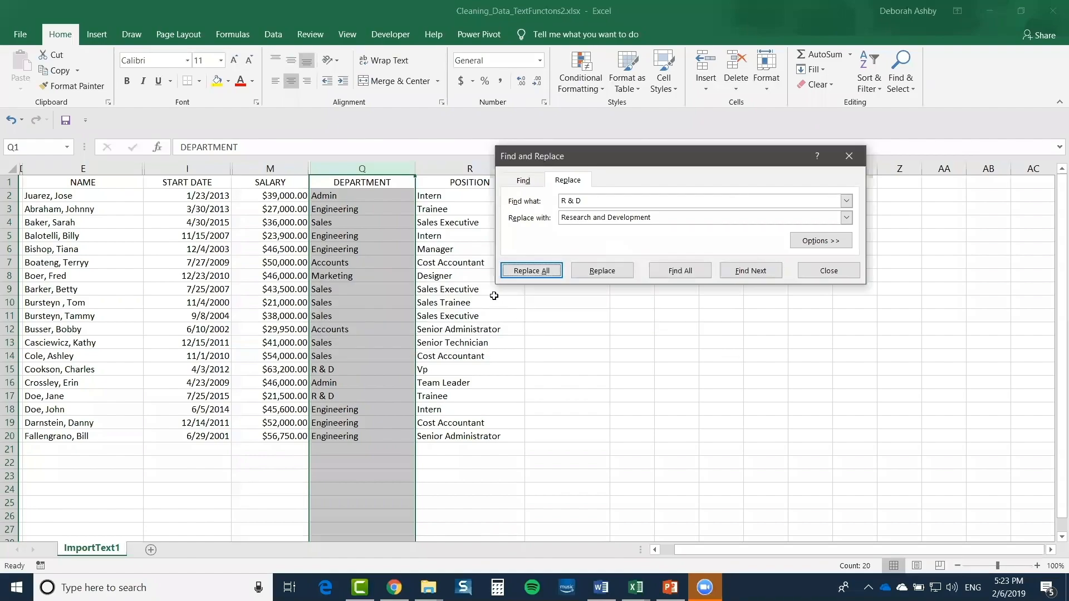
# Retry the search as 'R&D' without spaces, which also finds nothing, and close the dialog
pyautogui.click(598, 200)
pyautogui.press('Left')
pyautogui.press('Left')
pyautogui.press('Left')
pyautogui.press('BackSpace')
pyautogui.press('Right')
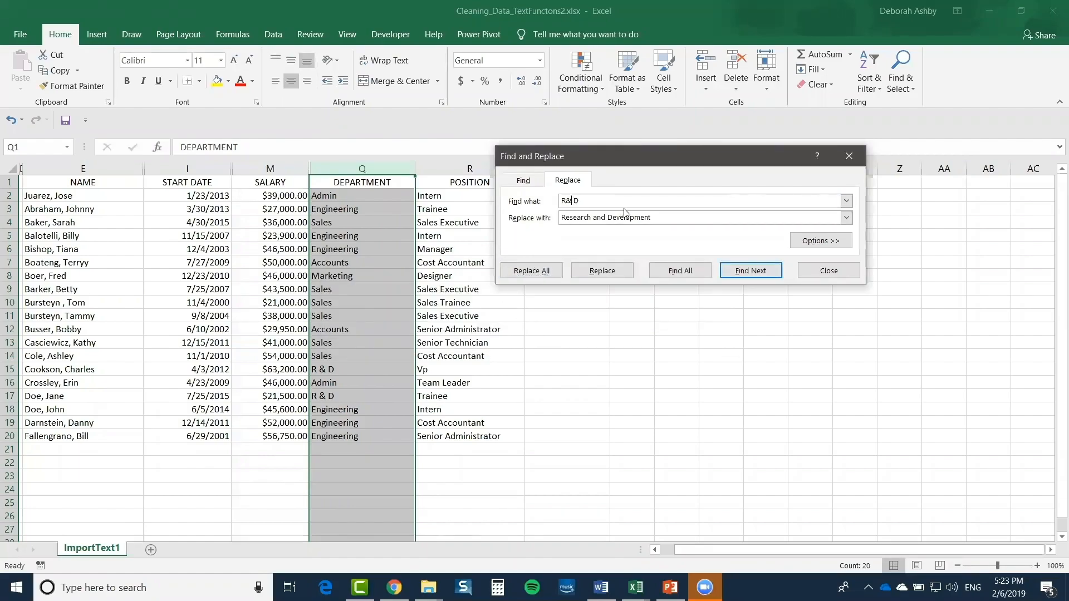
pyautogui.press('BackSpace')
pyautogui.write('&')
pyautogui.press('Delete')
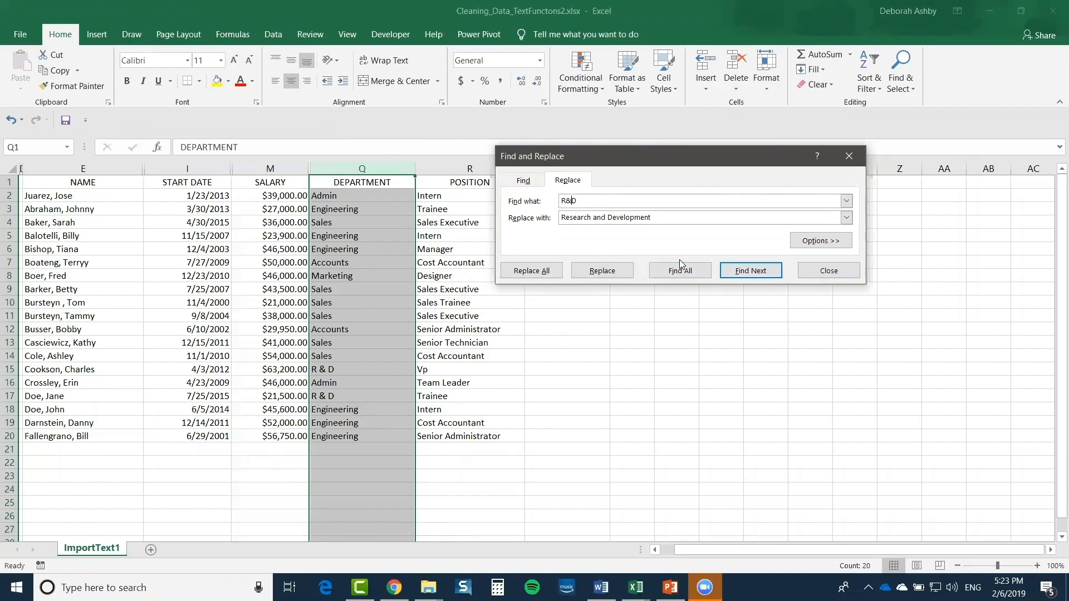
pyautogui.click(545, 272)
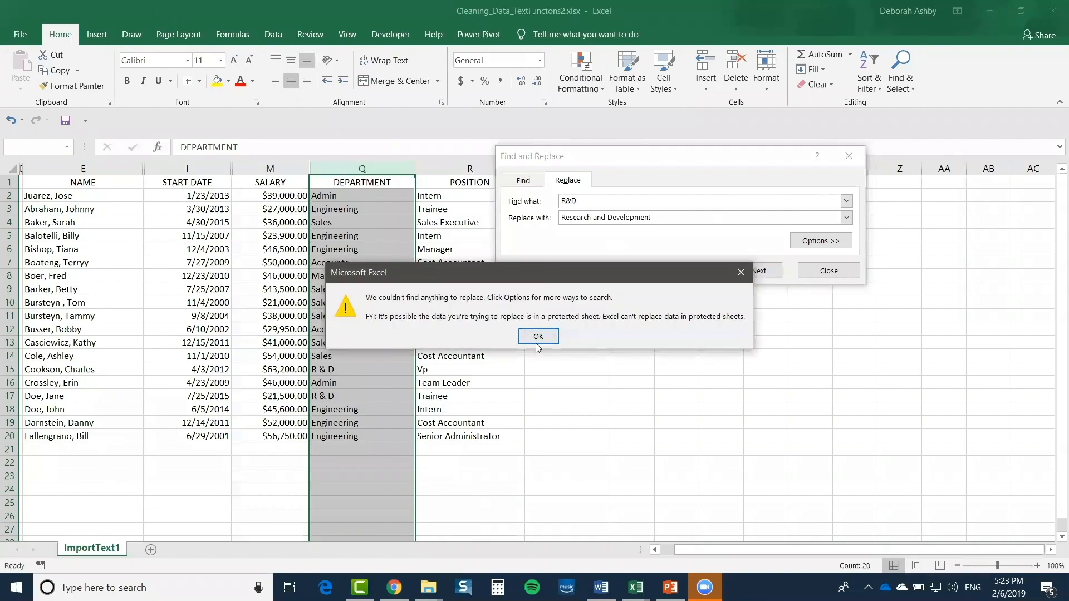
pyautogui.click(536, 339)
pyautogui.click(819, 272)
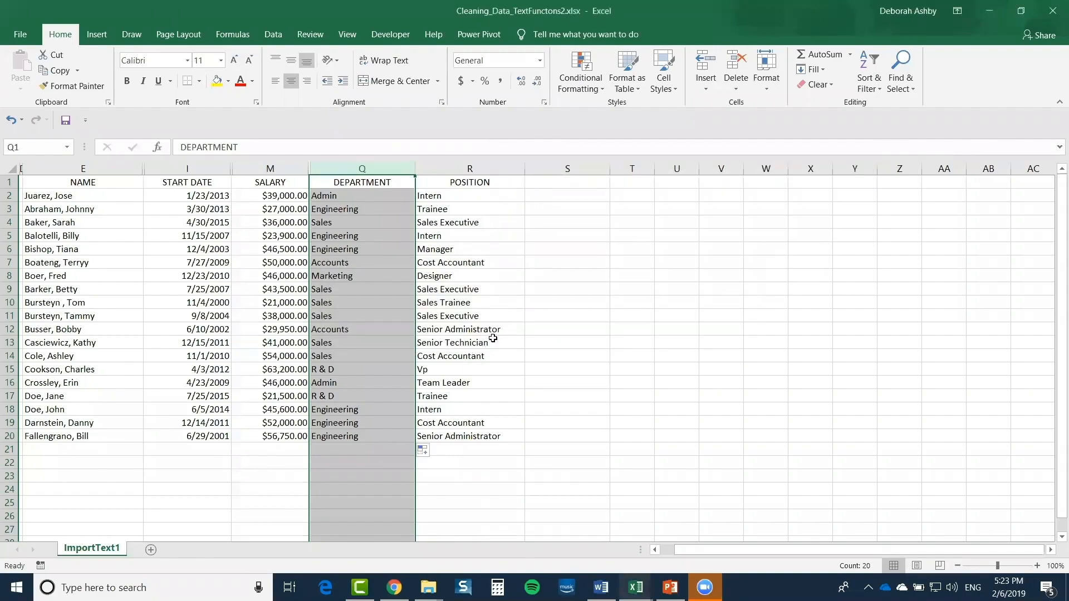
# From a single cell, restore 'R & D' and replace both entries with Research And Development
pyautogui.click(376, 301)
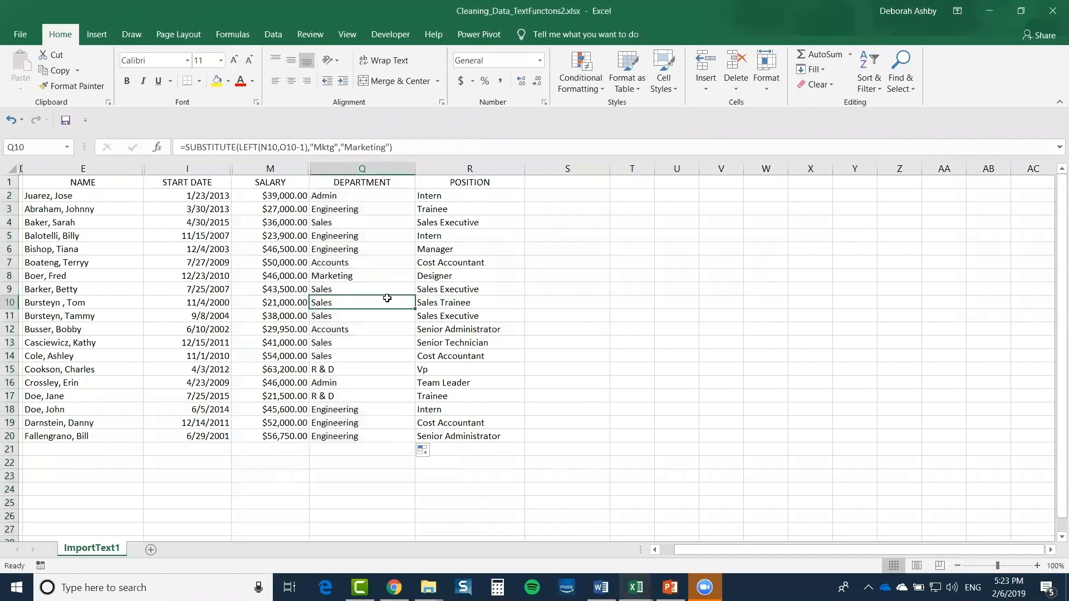
pyautogui.click(900, 75)
pyautogui.click(924, 121)
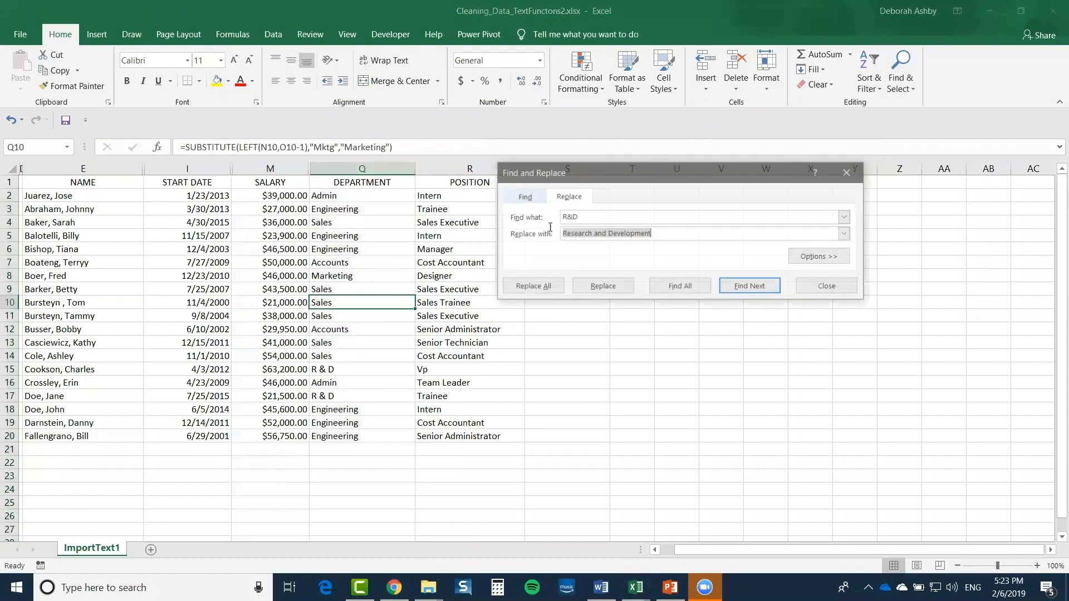
pyautogui.click(542, 287)
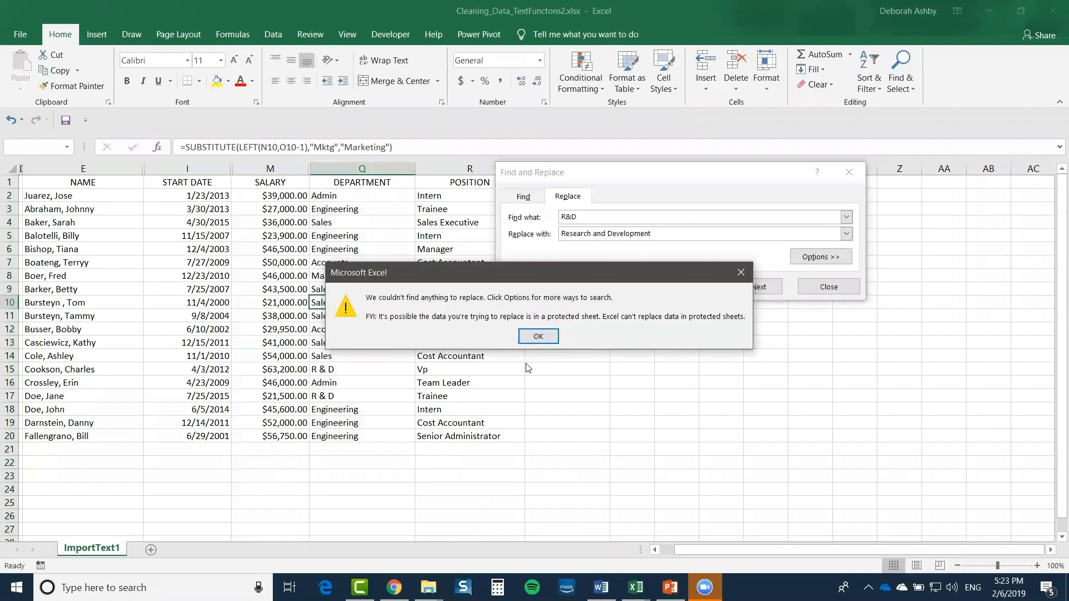
pyautogui.click(537, 336)
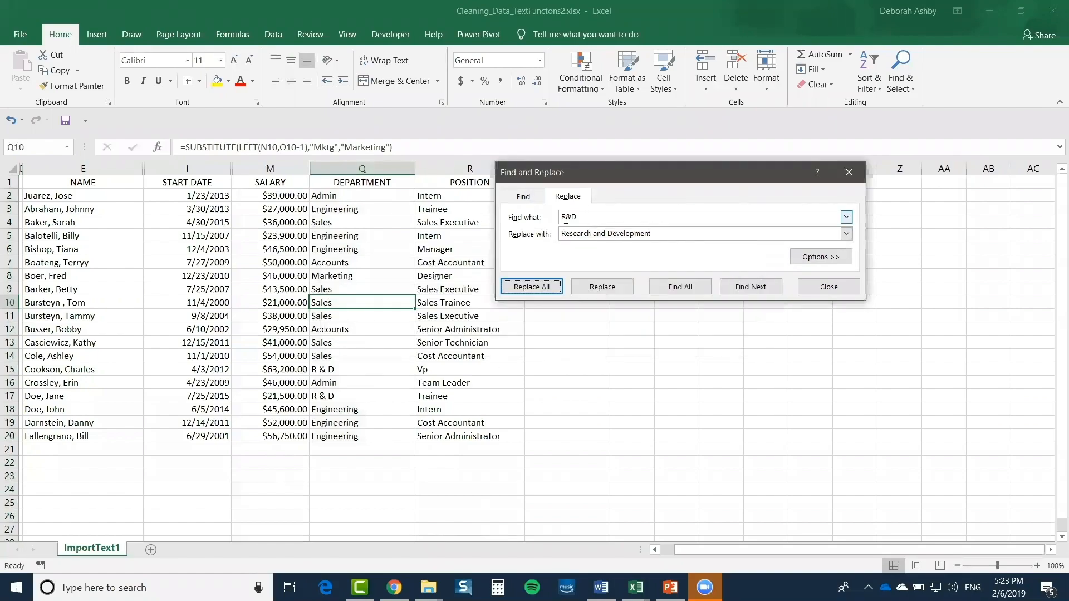
pyautogui.click(565, 217)
pyautogui.press('Right')
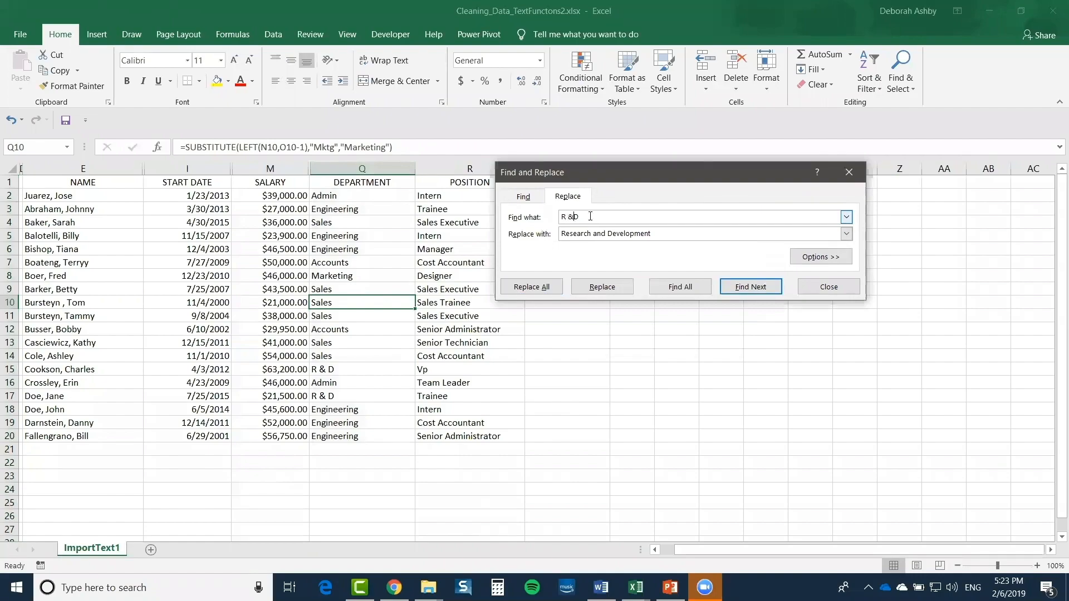
pyautogui.click(531, 287)
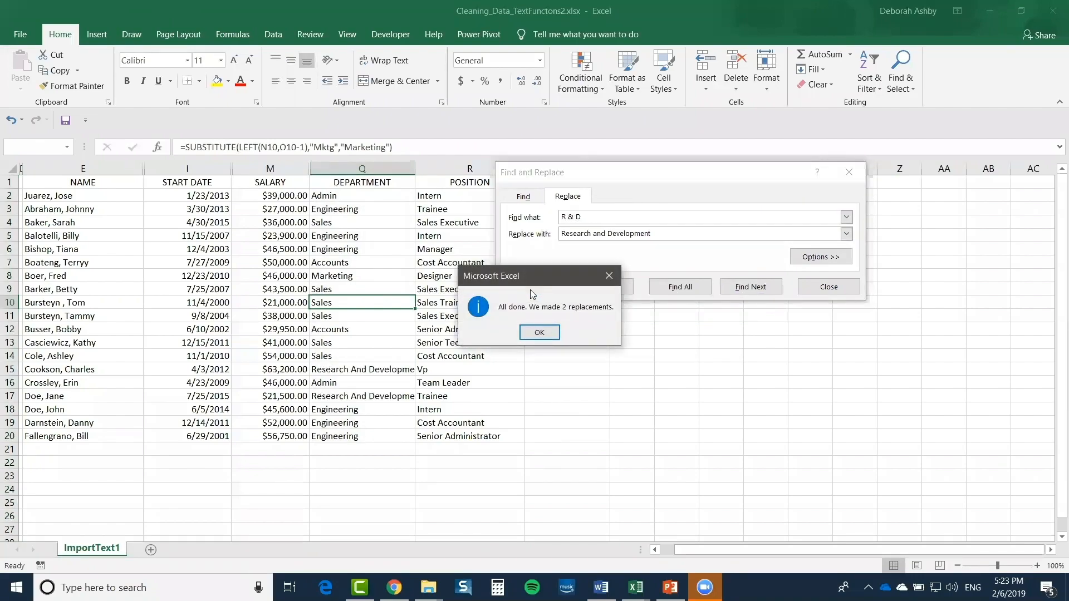
pyautogui.click(539, 332)
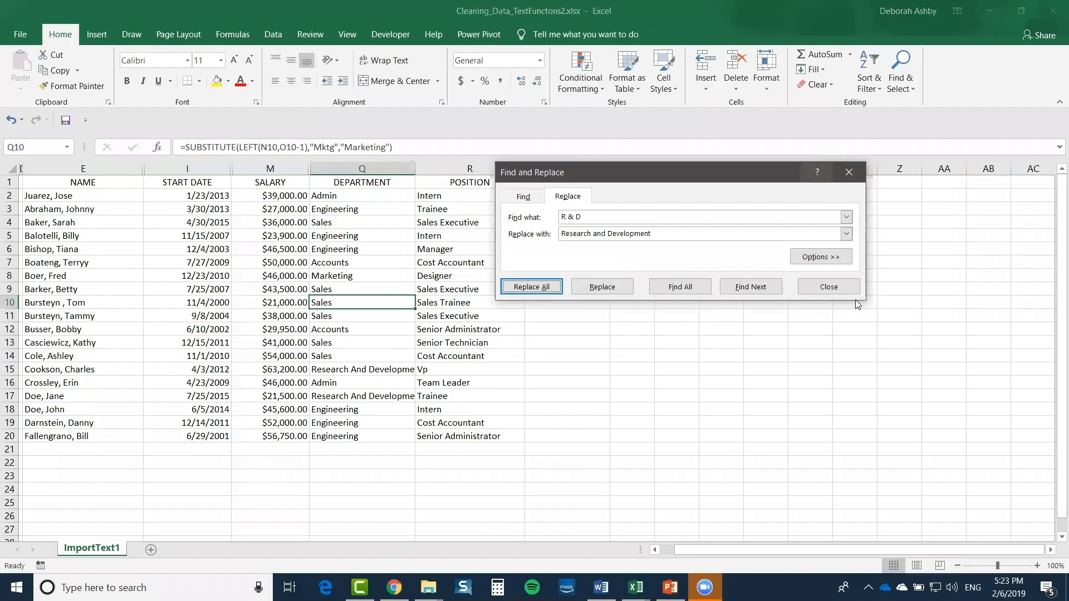
pyautogui.click(851, 287)
# Check the replaced departments in rows 15 and 17 and autofit the DEPARTMENT column
pyautogui.click(373, 372)
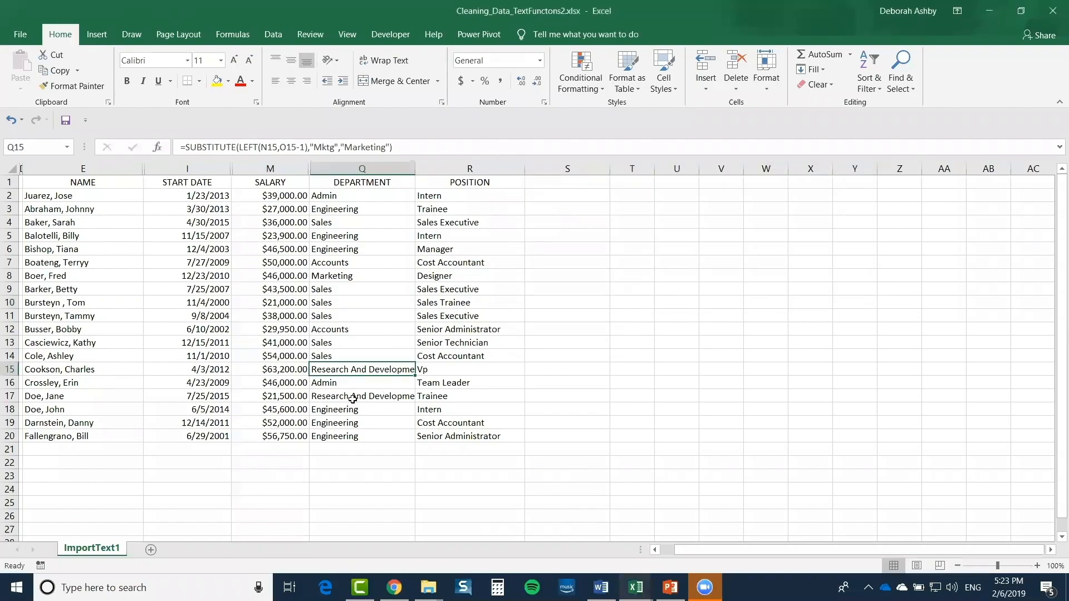
pyautogui.click(351, 398)
pyautogui.doubleClick(415, 169)
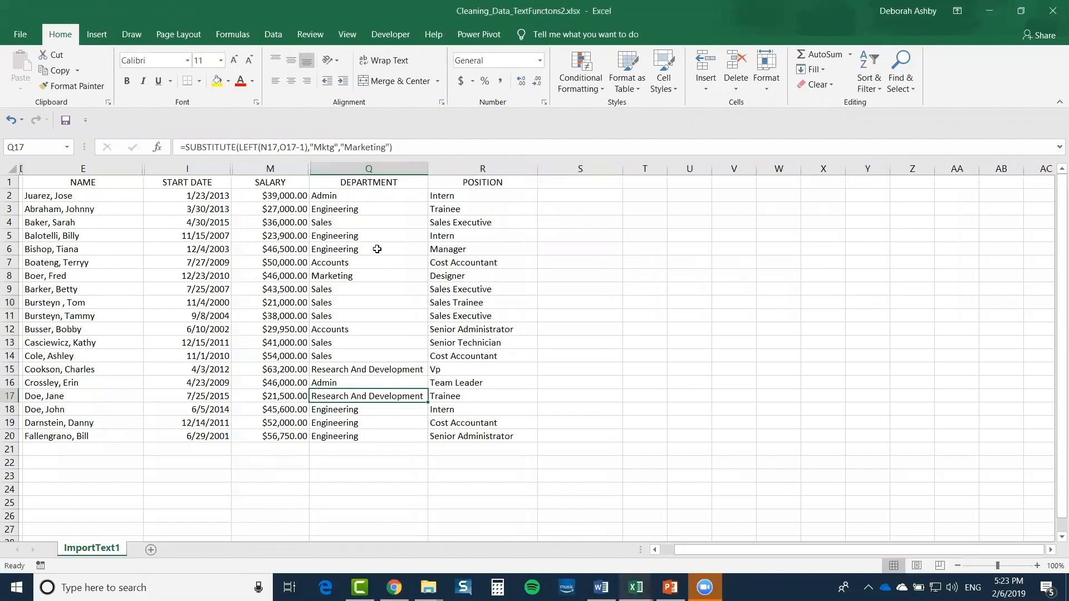
# Review the Q2 and E2 formulas, then switch to the browser showing the Zoom page
pyautogui.click(389, 198)
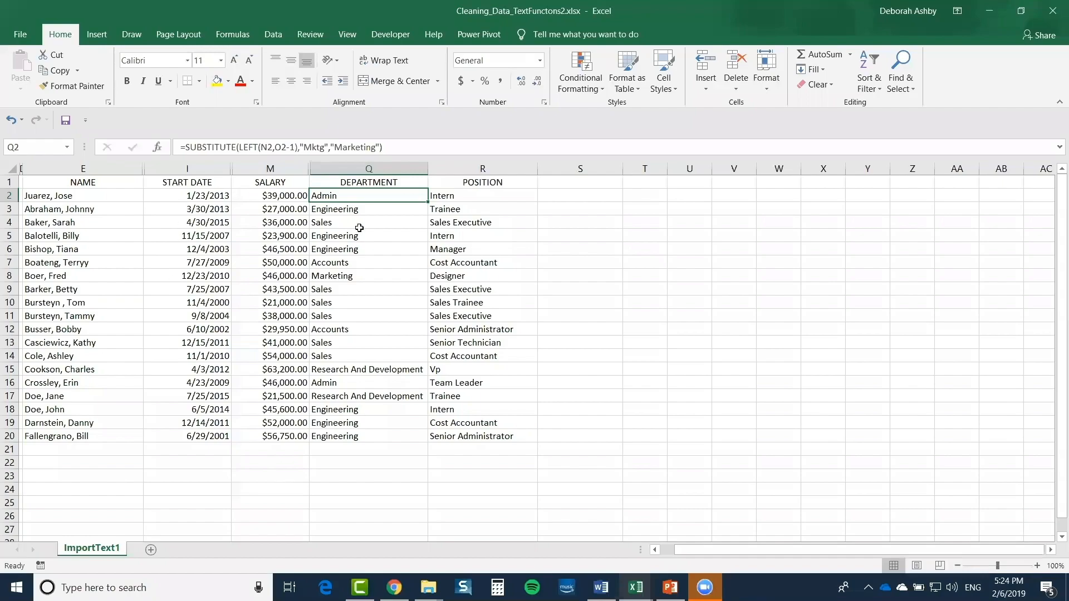
pyautogui.click(70, 197)
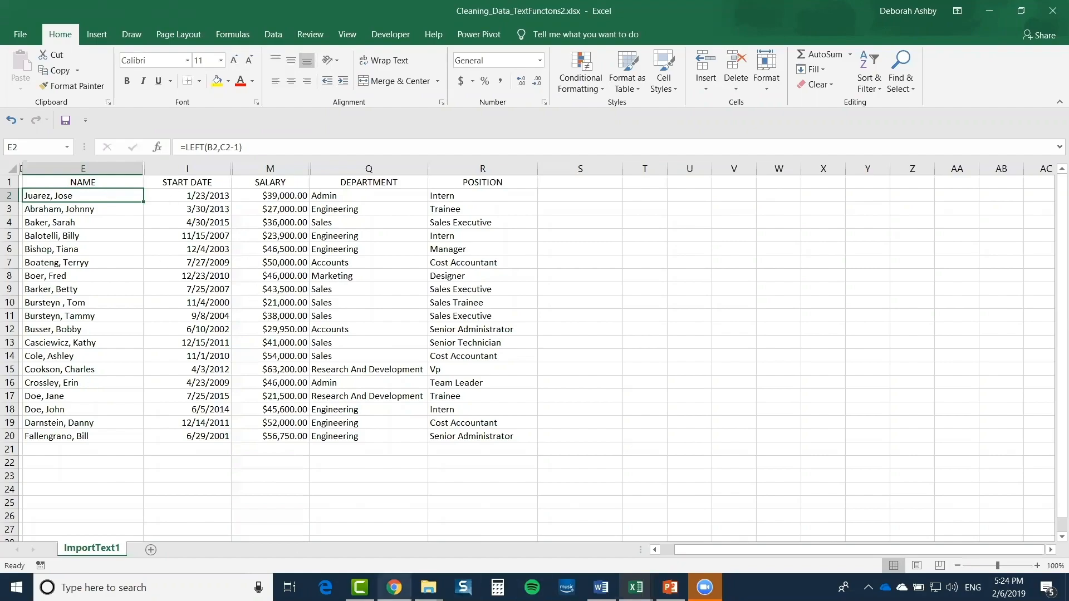
pyautogui.click(394, 587)
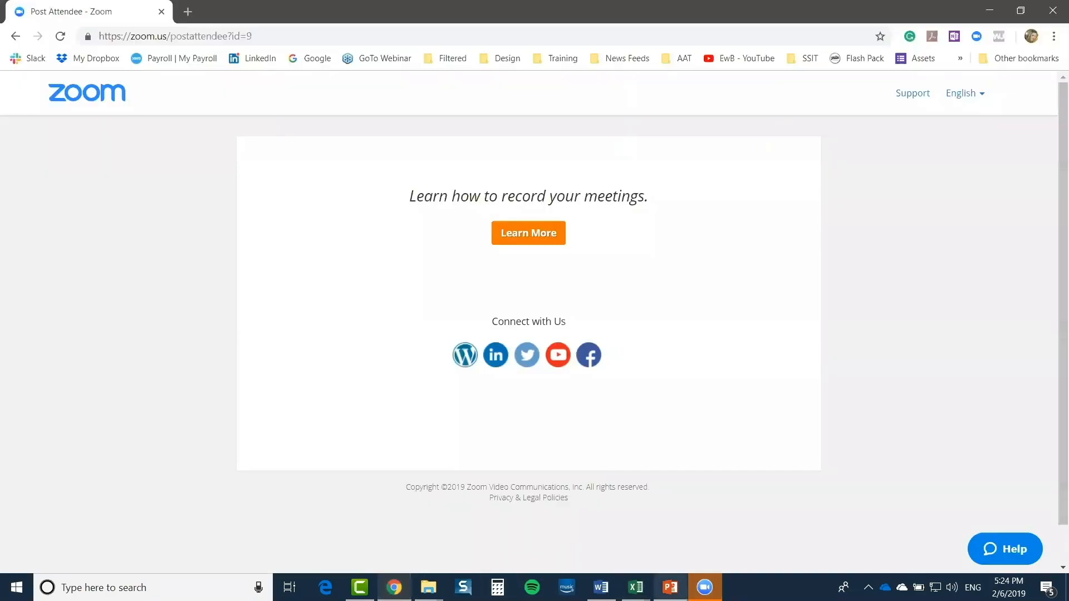
# Select slide 6, 04.Q&A!, in Cleaning Data PPT.pptx and start the slide show from it
pyautogui.click(670, 587)
pyautogui.scroll(-1, 66, 446)
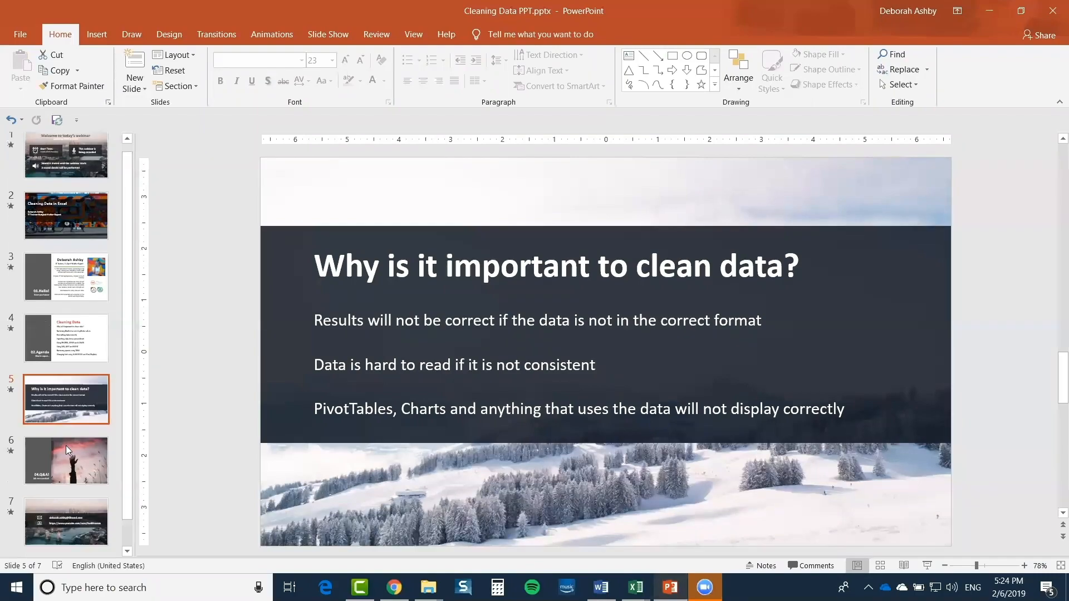
pyautogui.scroll(-1, 65, 445)
pyautogui.click(66, 445)
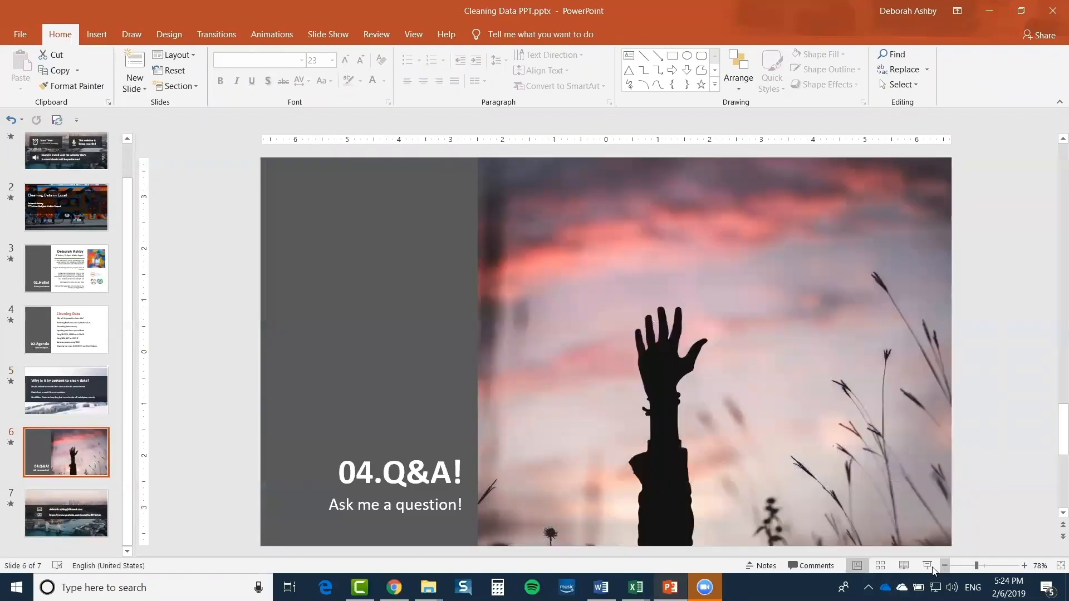
pyautogui.click(927, 566)
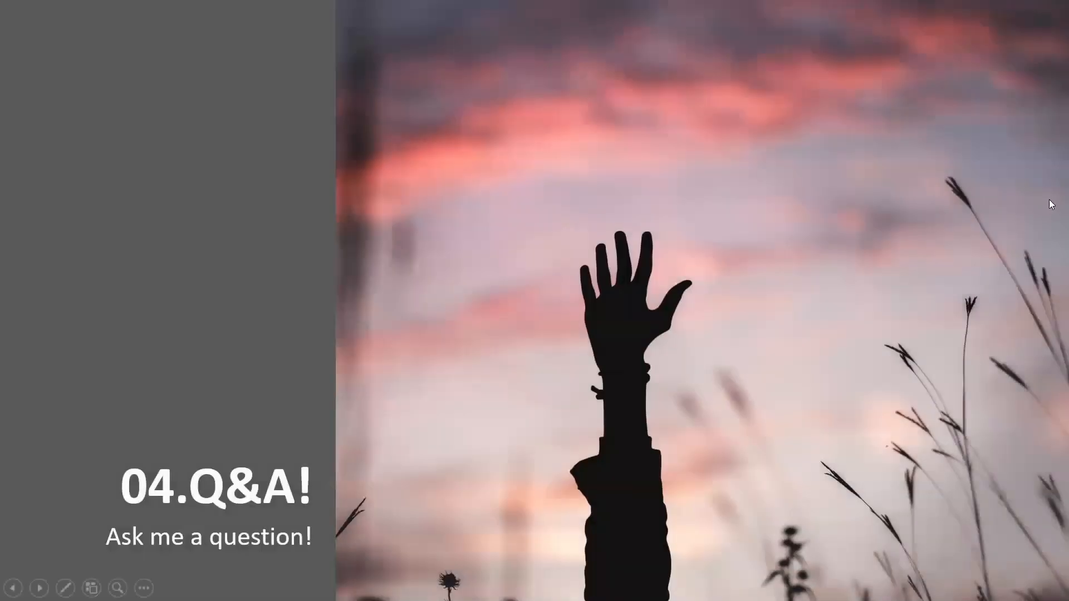